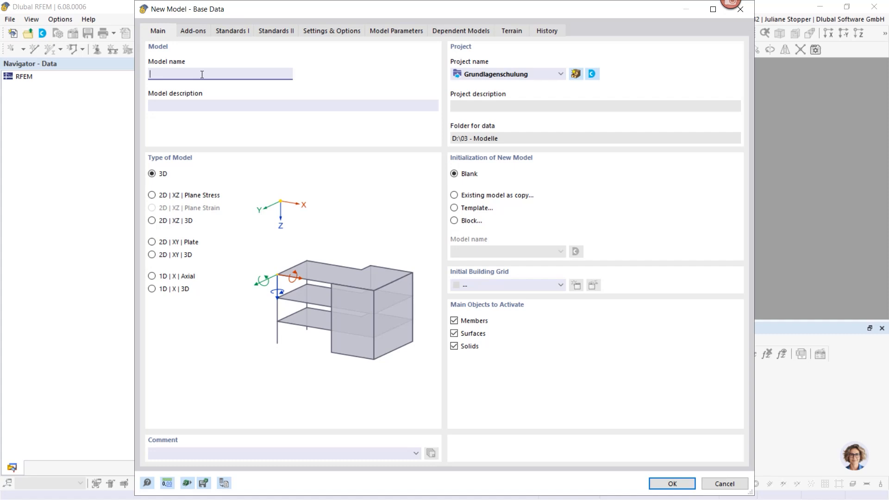
# - Create a blank 3D model named Concrete Beam with the Concrete Design add-on and EN 1992 standard, and maximize its window
pyautogui.write('oncrete Beam')
pyautogui.click(192, 31)
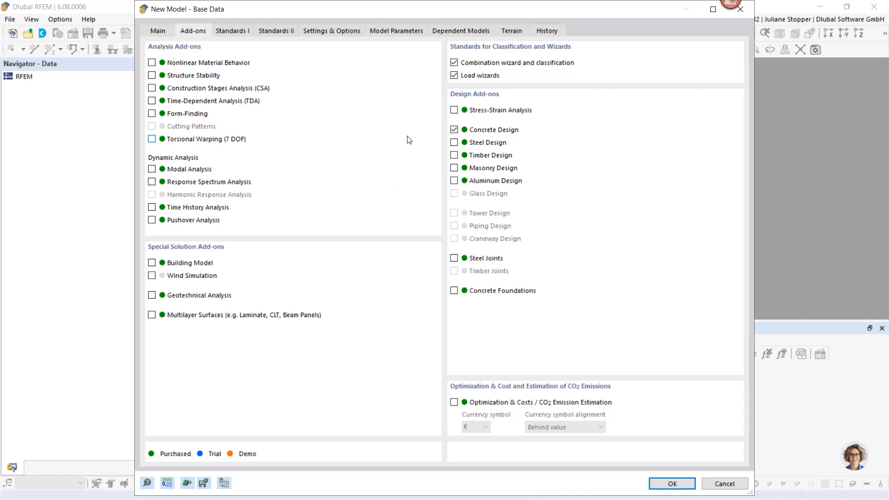
pyautogui.click(235, 30)
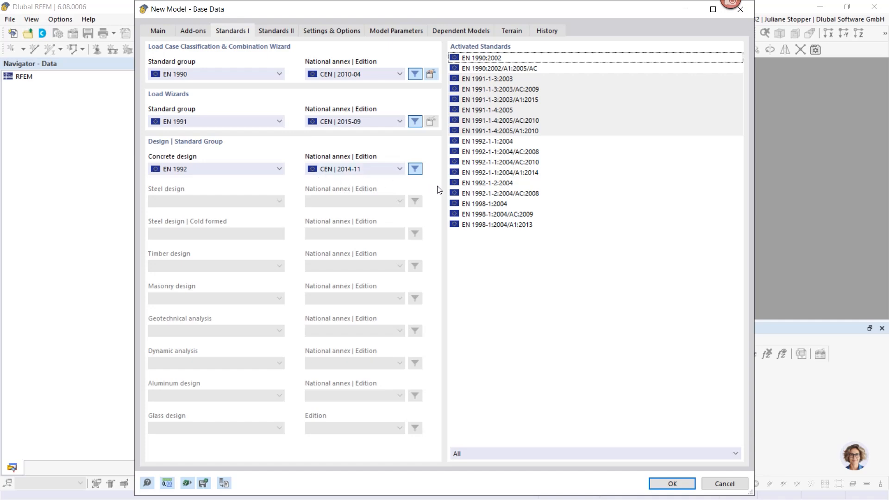
pyautogui.click(670, 485)
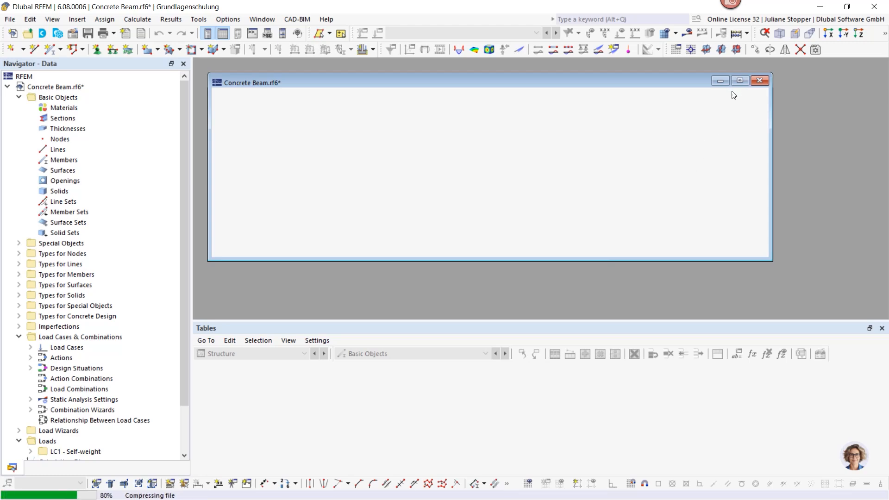
pyautogui.click(740, 82)
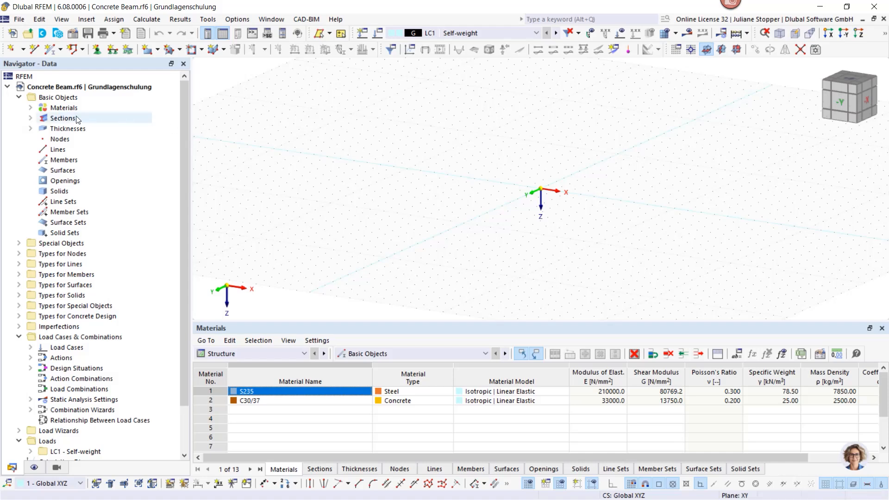
# - Delete all unassigned basic objects, clearing the default sections, thicknesses and materials from the model
pyautogui.click(31, 109)
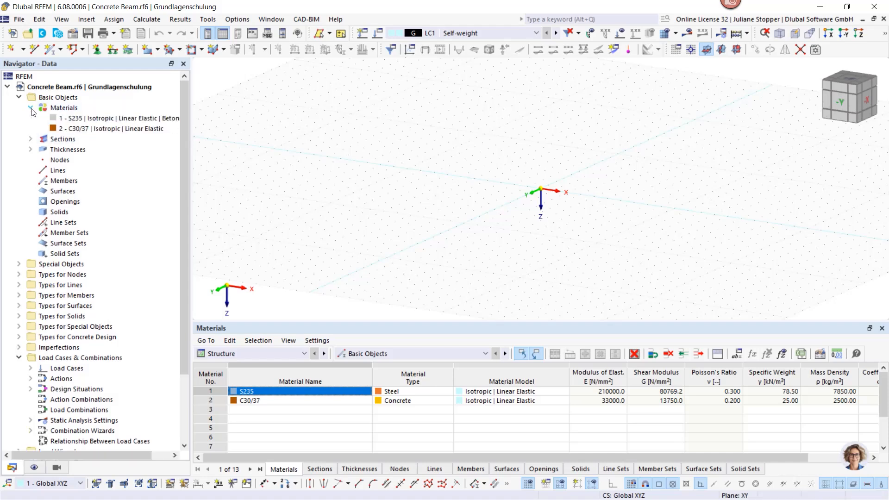
pyautogui.click(30, 140)
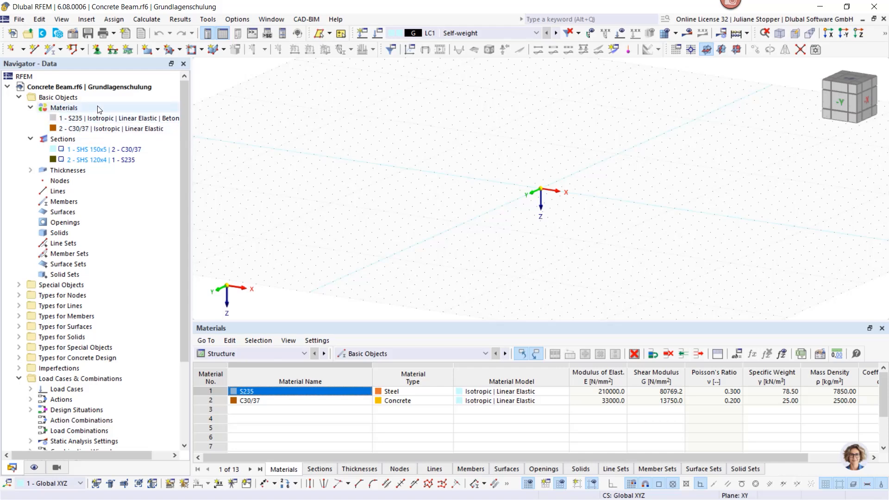
pyautogui.rightClick(57, 97)
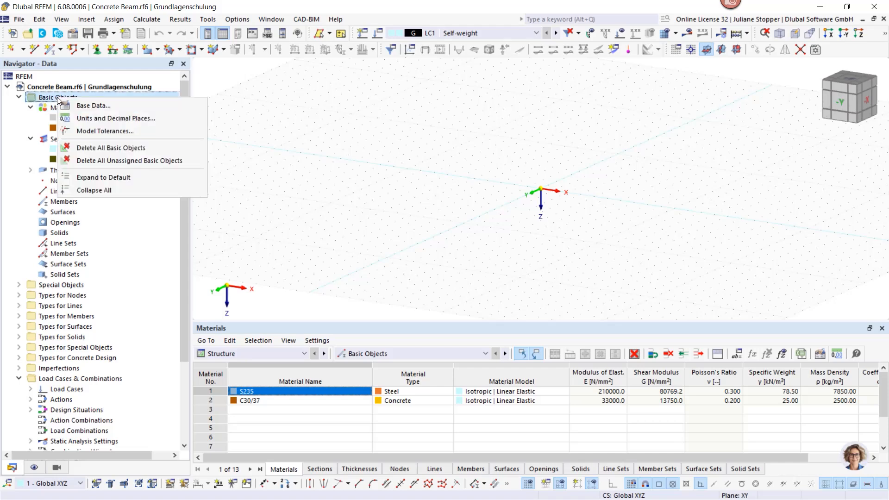
pyautogui.click(88, 160)
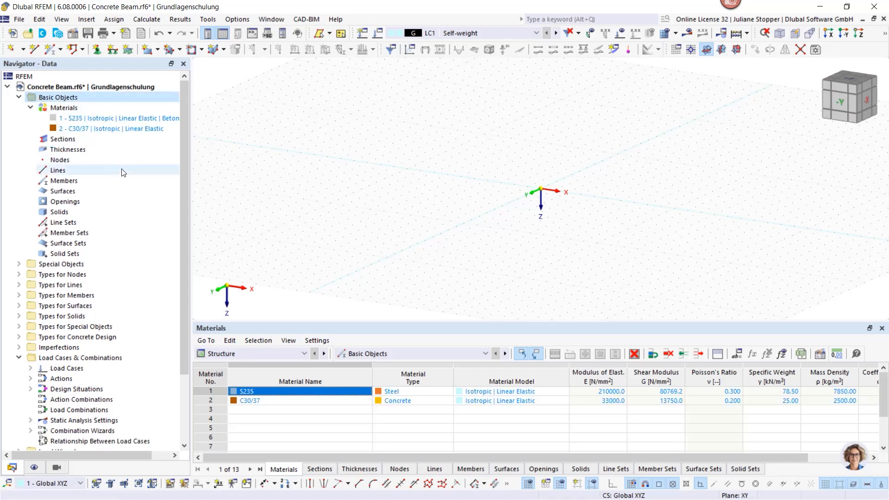
pyautogui.rightClick(62, 98)
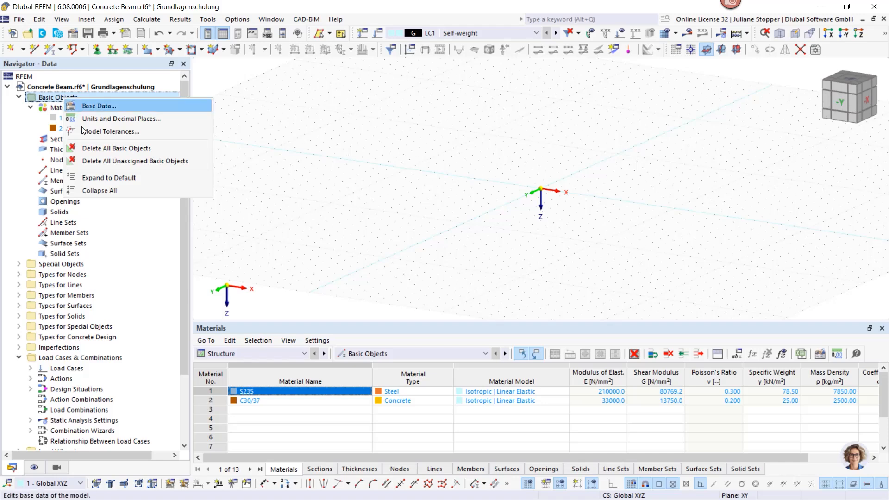
pyautogui.click(97, 160)
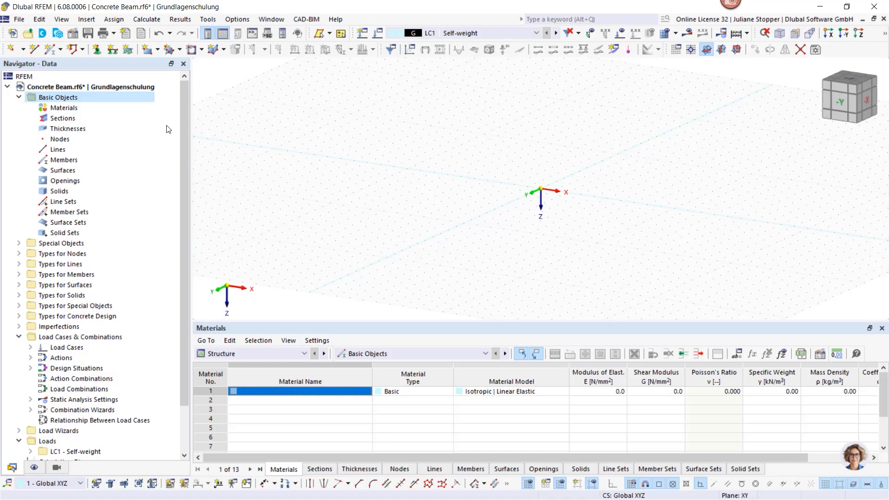
# - Create a C30/37 concrete material from the library's European Union series to EN 1992-1-1:2004/A1:2014
pyautogui.rightClick(55, 108)
pyautogui.click(84, 132)
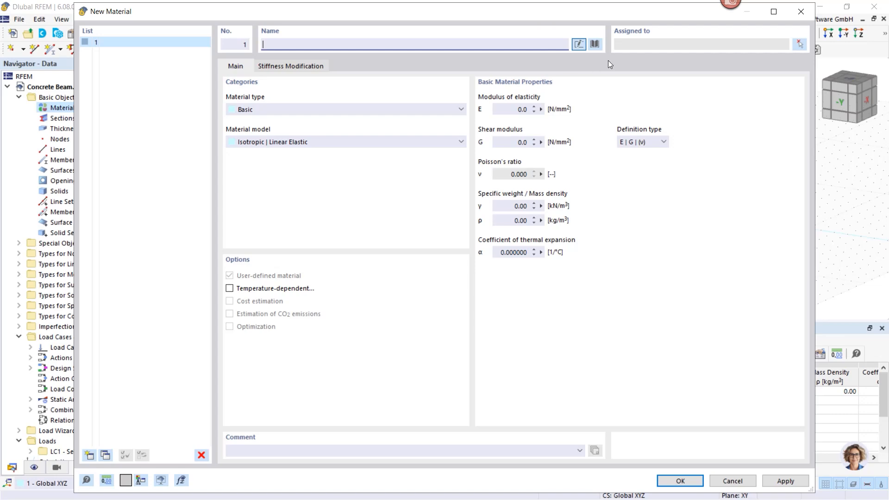
pyautogui.click(596, 44)
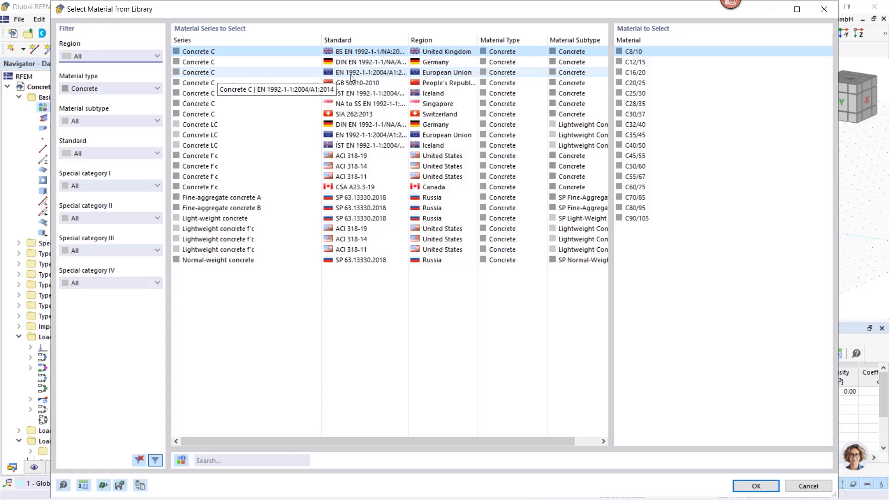
pyautogui.click(279, 73)
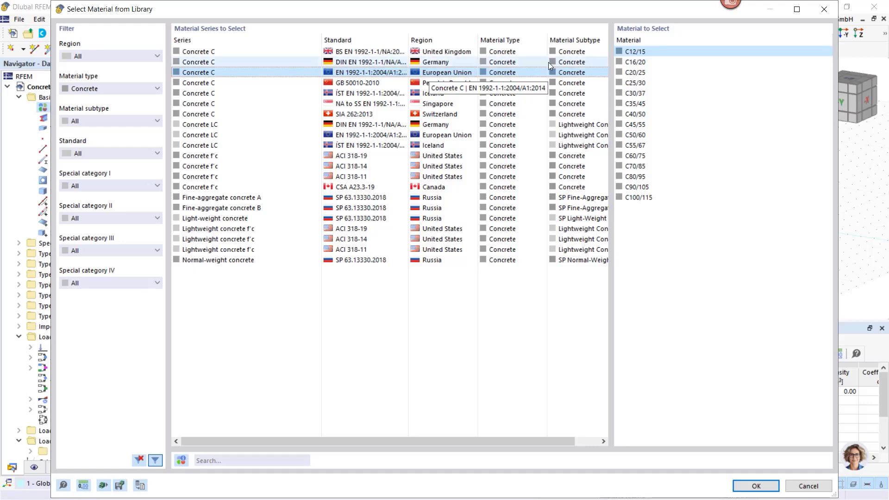
pyautogui.click(630, 94)
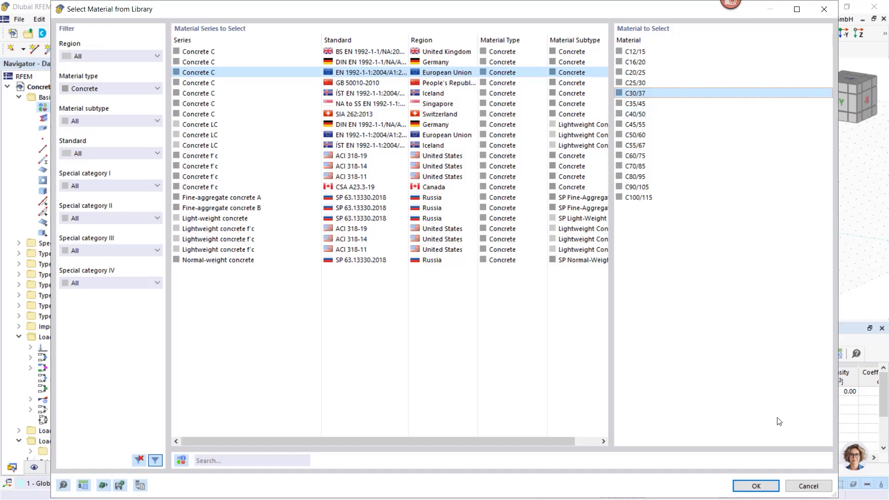
pyautogui.click(755, 486)
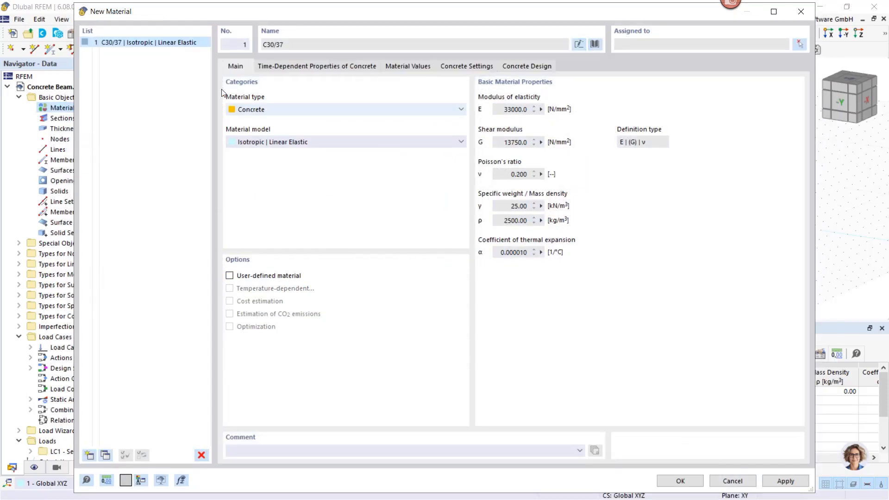
pyautogui.click(775, 483)
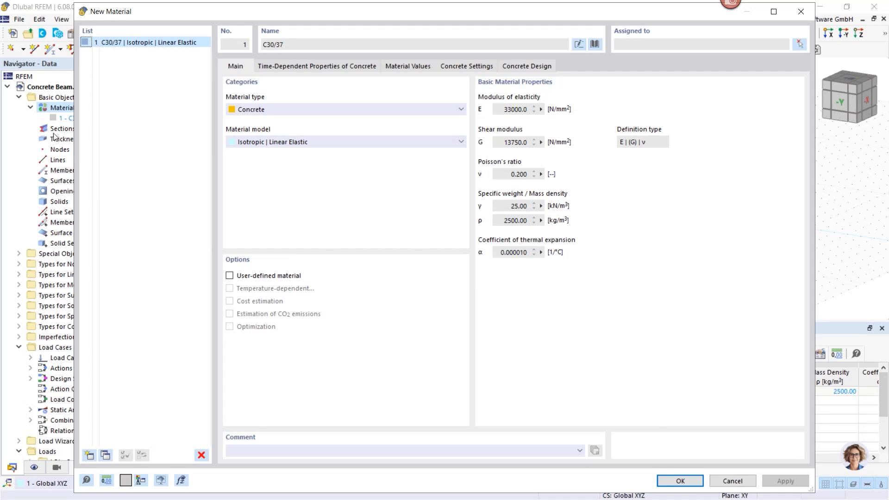
# - Add the reinforcing steel B500S(A) to EN 1992-1-1:2004/A1:2014 as a second material
pyautogui.moveTo(182, 15); pyautogui.dragTo(199, 25)
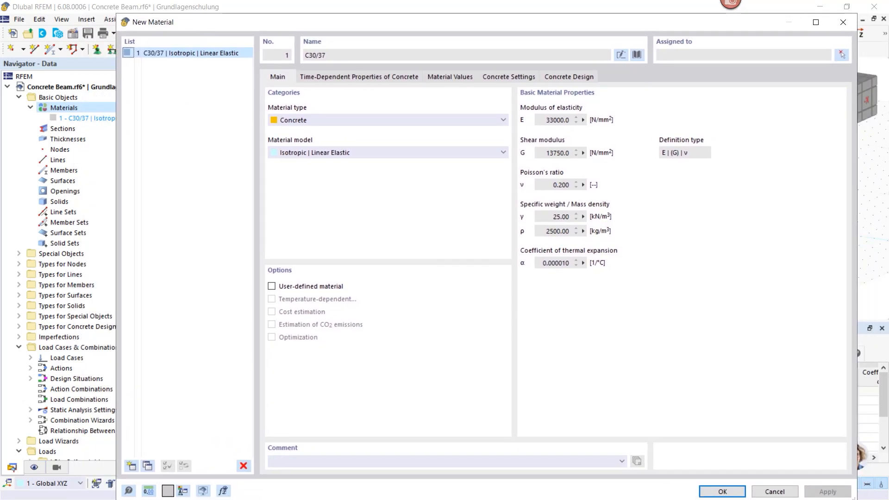
pyautogui.click(132, 466)
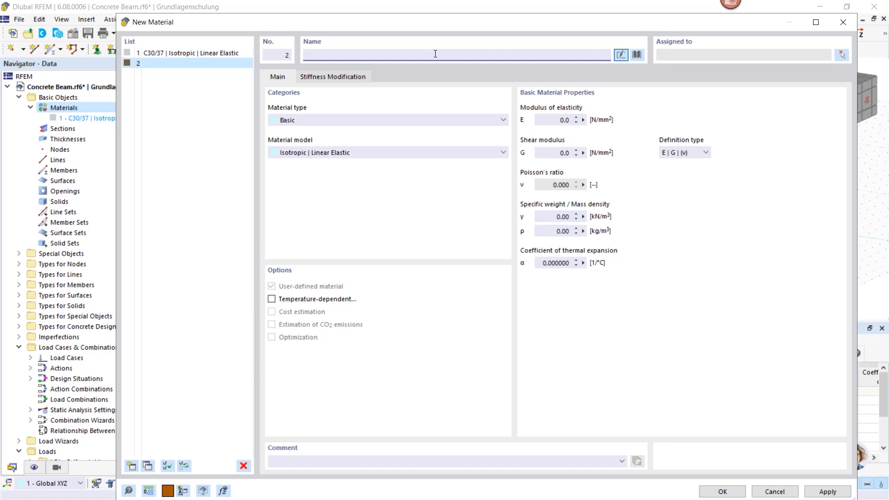
pyautogui.write('B')
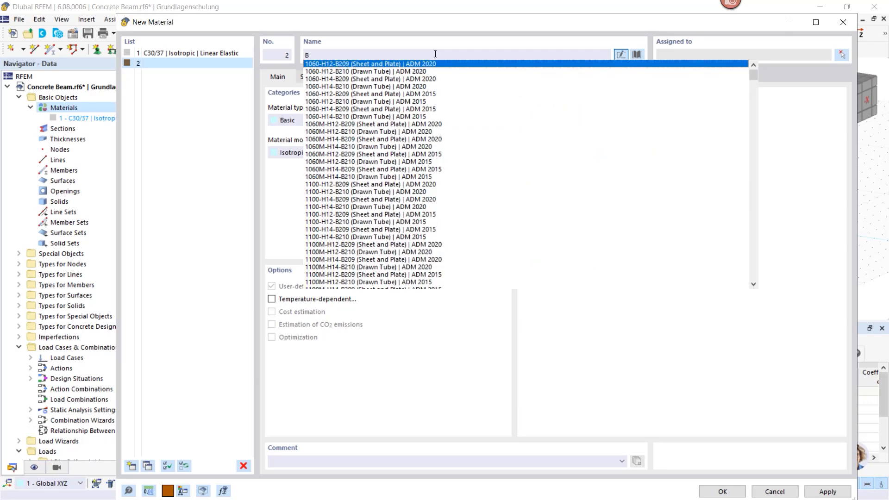
pyautogui.write('500')
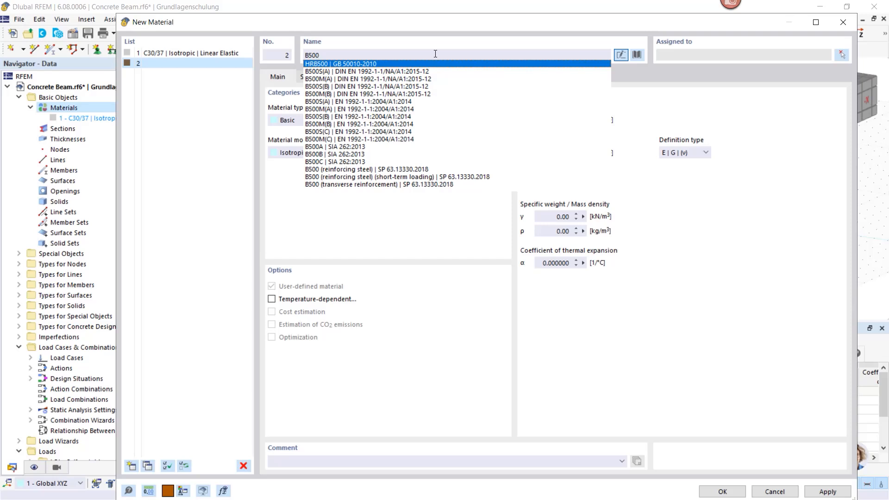
pyautogui.write('-')
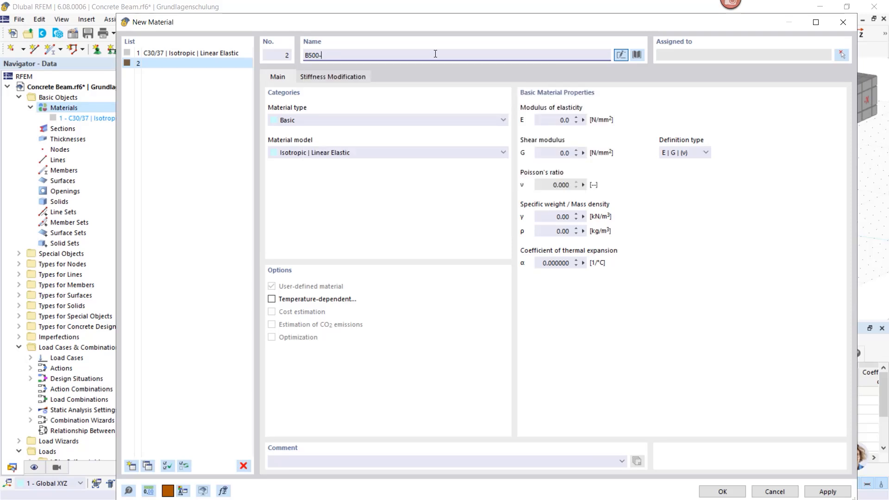
pyautogui.press('BackSpace')
pyautogui.write('s')
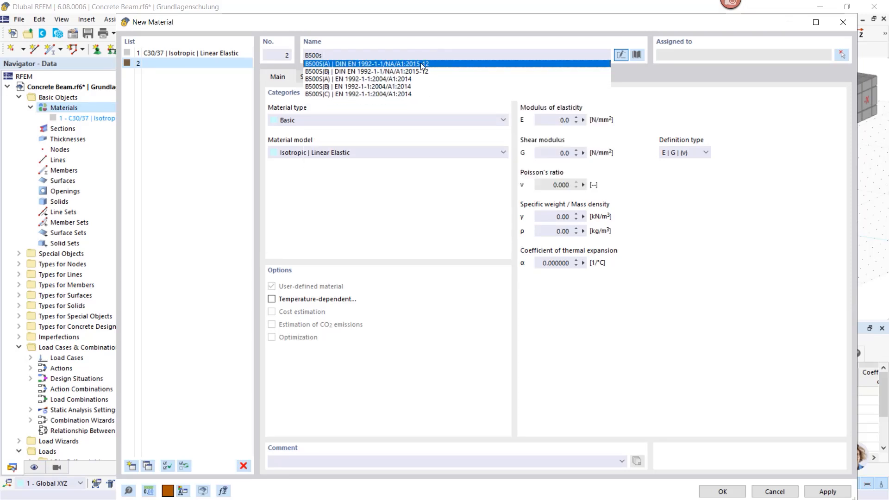
pyautogui.click(320, 80)
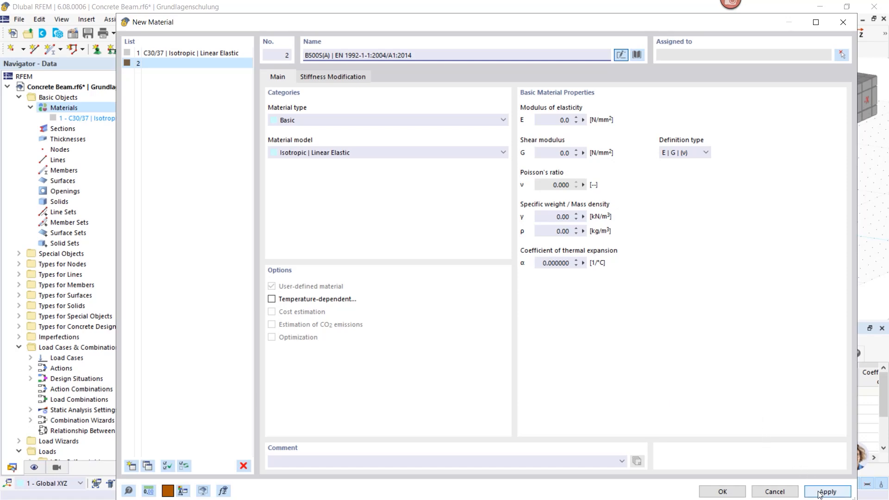
pyautogui.click(722, 492)
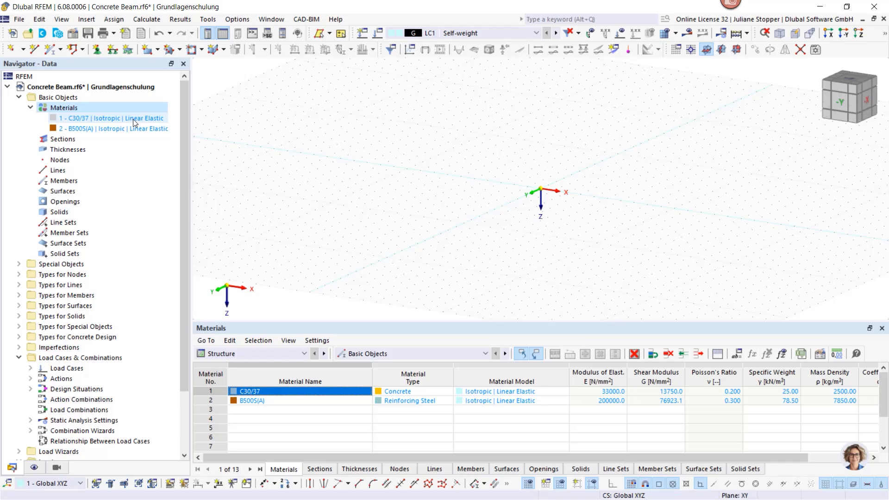
# - Create a massive rectangular section in C30/37 concrete with width b 300 mm and height h 450 mm
pyautogui.rightClick(60, 139)
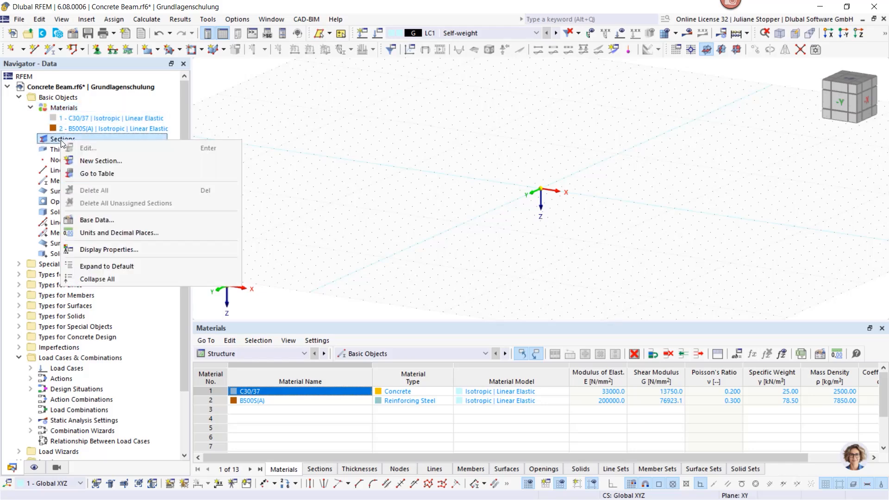
pyautogui.click(90, 161)
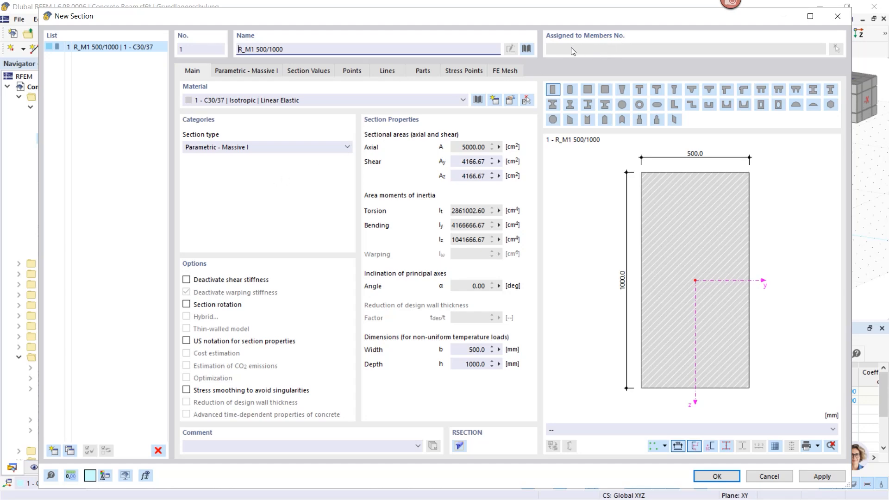
pyautogui.click(526, 49)
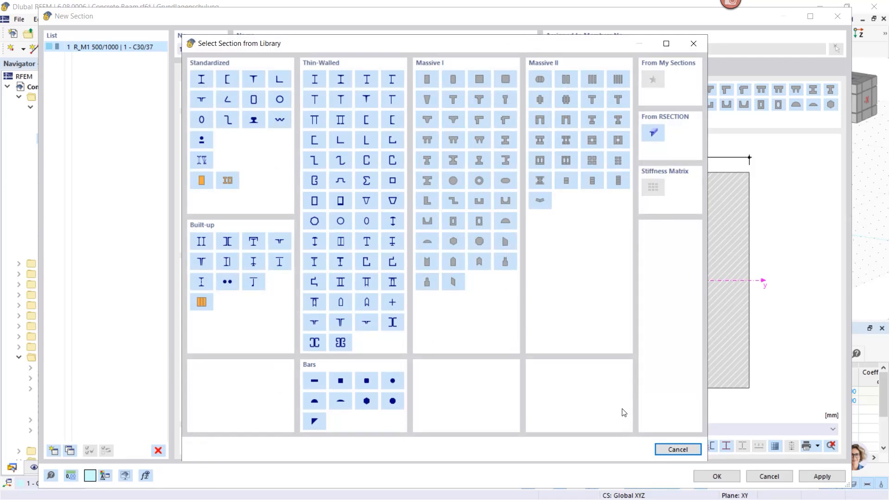
pyautogui.click(670, 450)
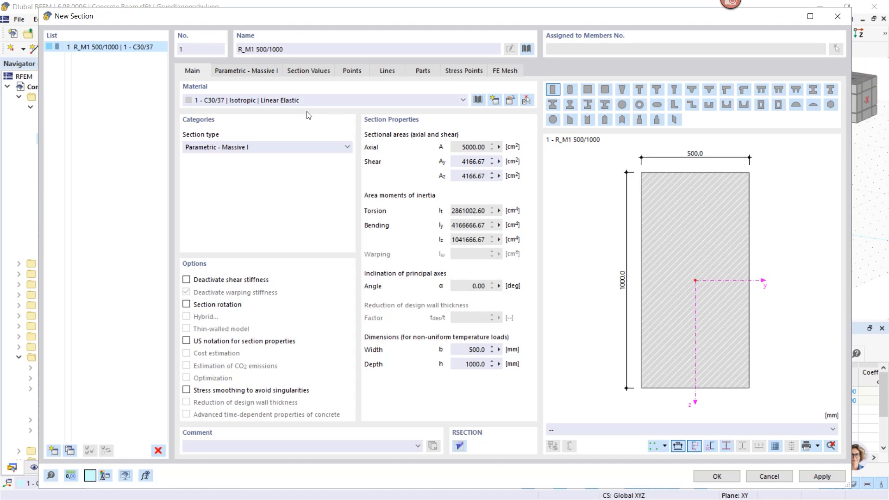
pyautogui.click(245, 71)
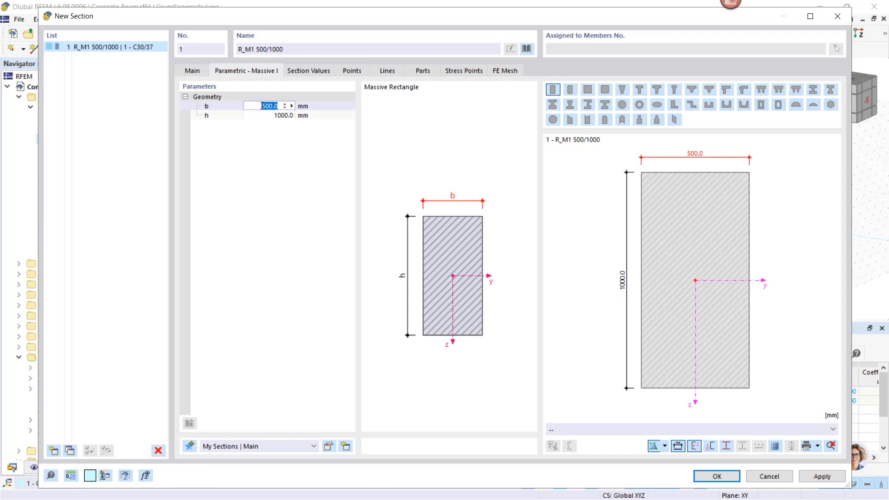
pyautogui.write('300')
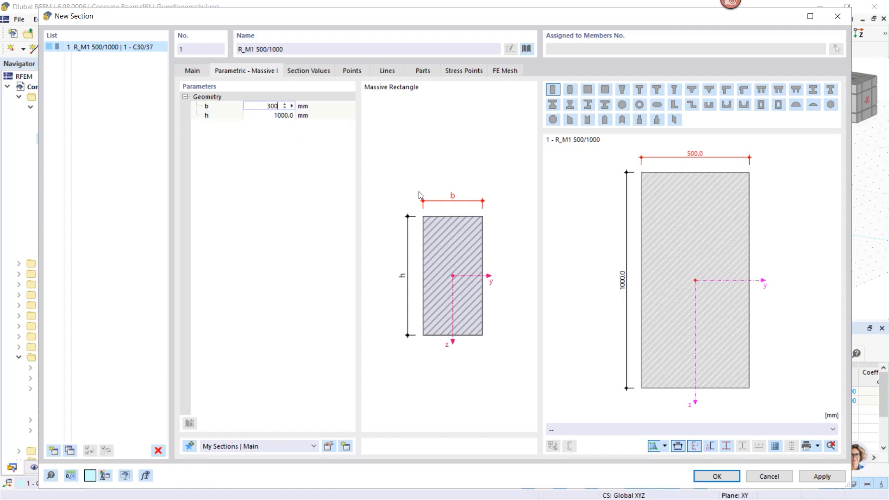
pyautogui.click(271, 116)
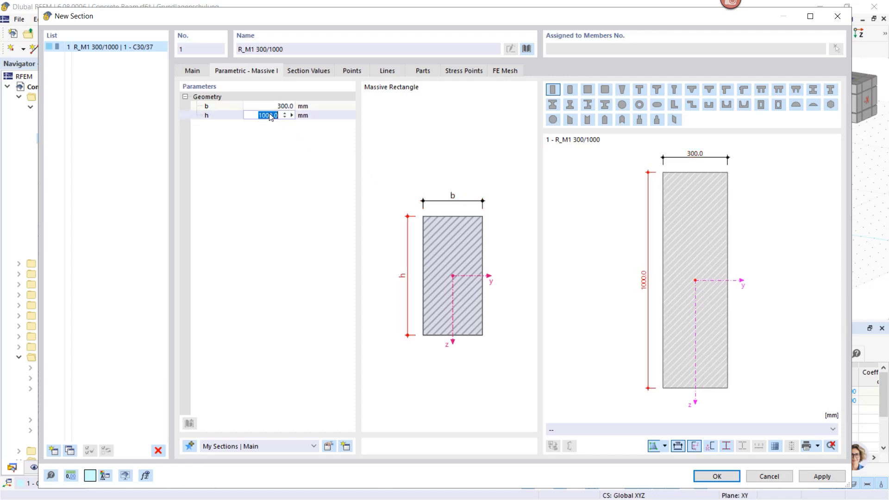
pyautogui.write('450')
pyautogui.click(715, 477)
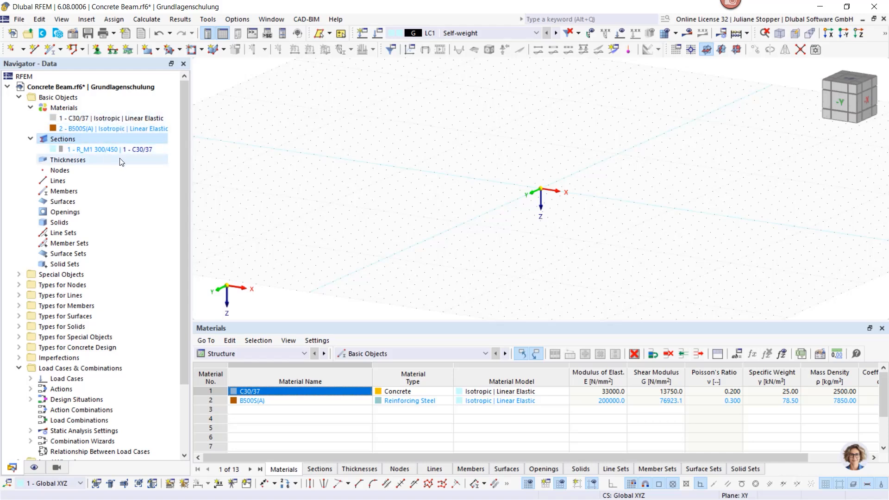
# - Create a beam member with uniform section R_M1 300/450 in C30/37, 8 m long, from the origin along the global X axis
pyautogui.scroll(1, 532, 209)
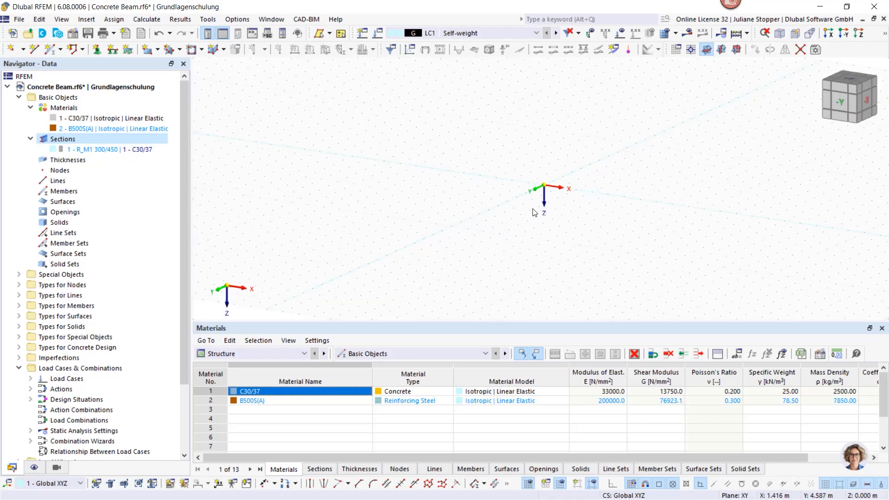
pyautogui.moveTo(532, 209); pyautogui.dragTo(395, 189, button='middle')
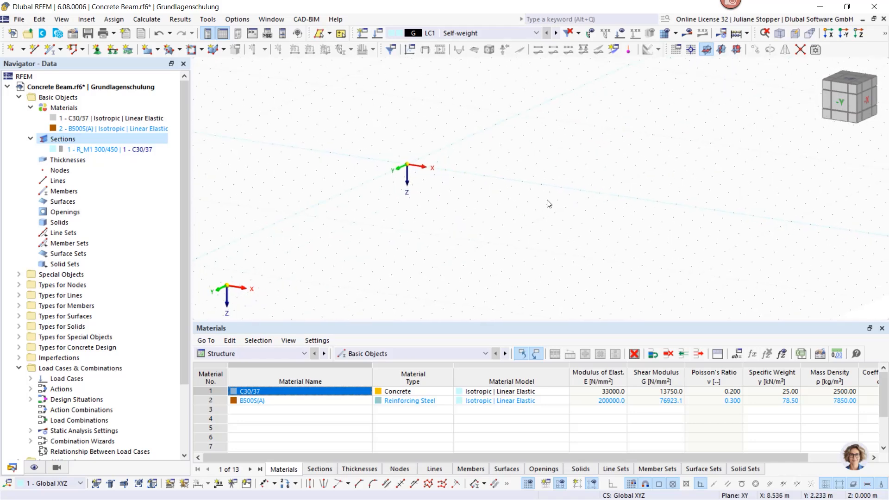
pyautogui.click(49, 50)
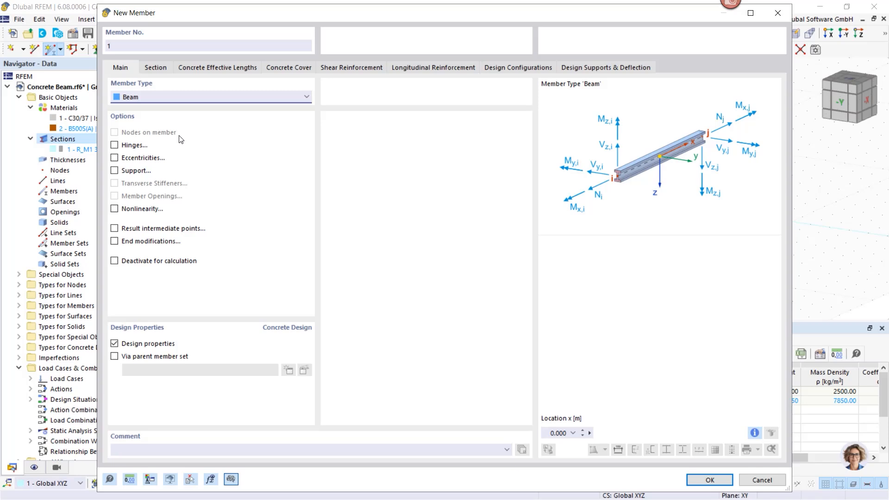
pyautogui.click(153, 69)
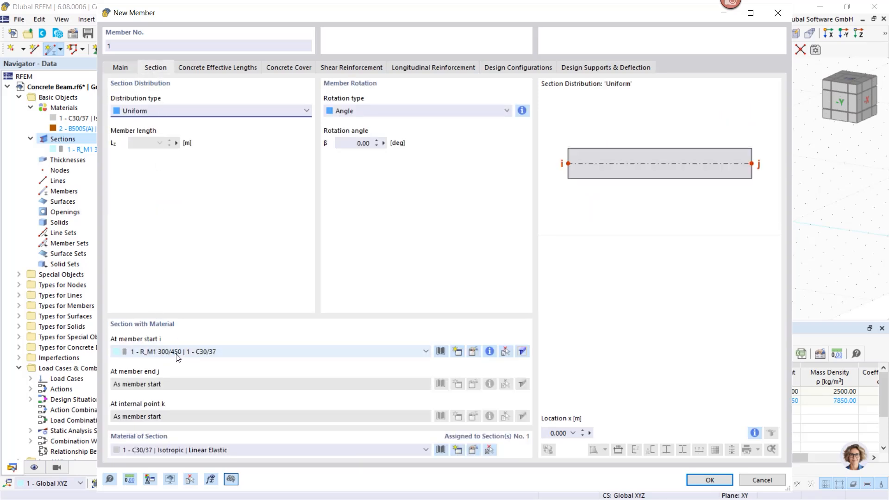
pyautogui.click(708, 480)
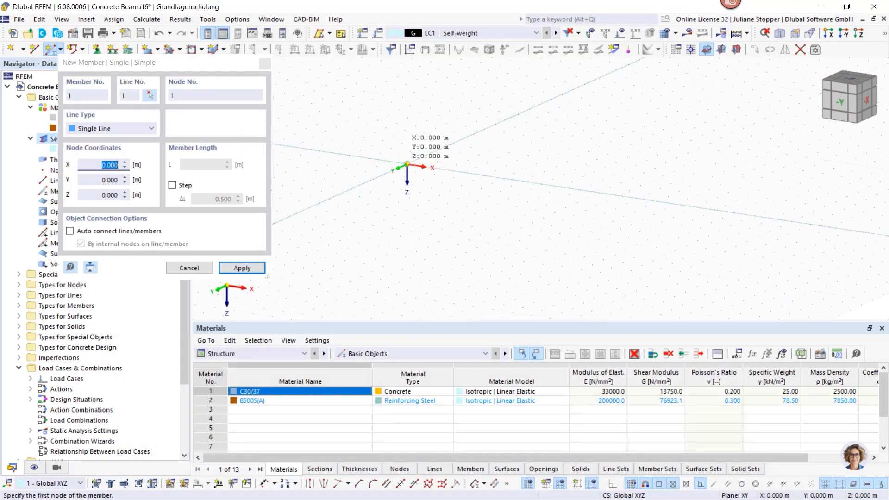
pyautogui.click(406, 164)
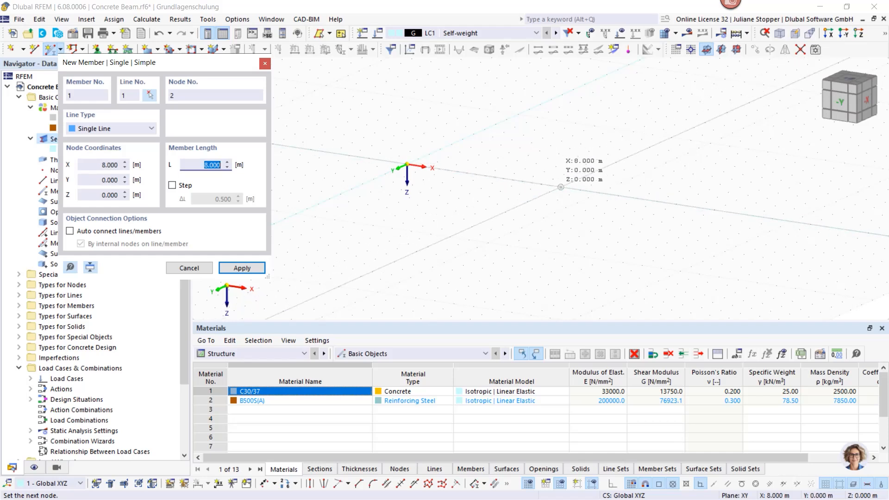
pyautogui.scroll(4, 560, 187)
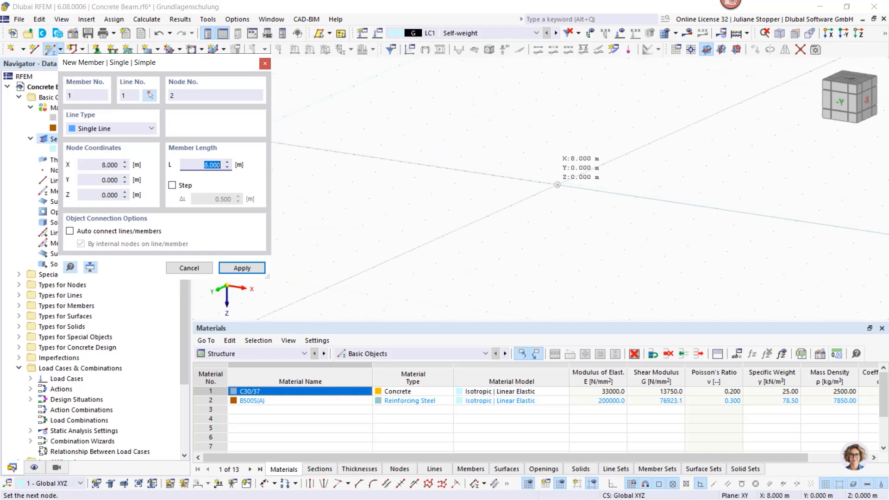
pyautogui.click(558, 185)
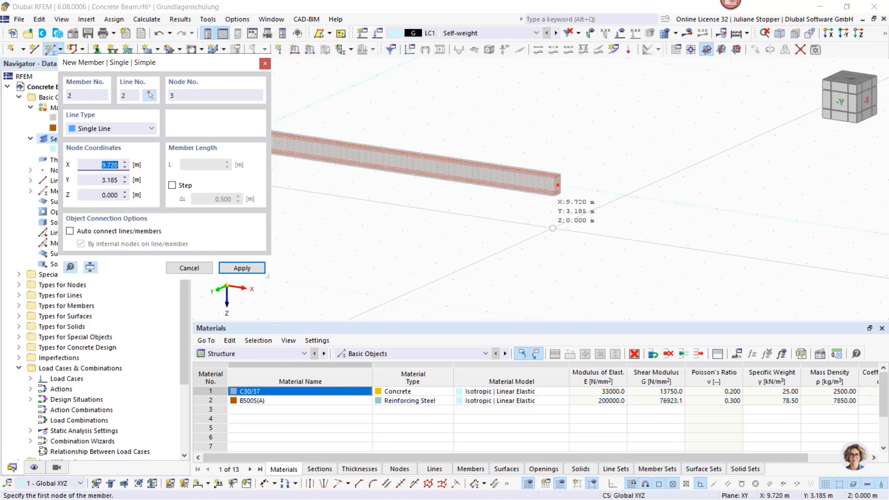
pyautogui.press('Escape')
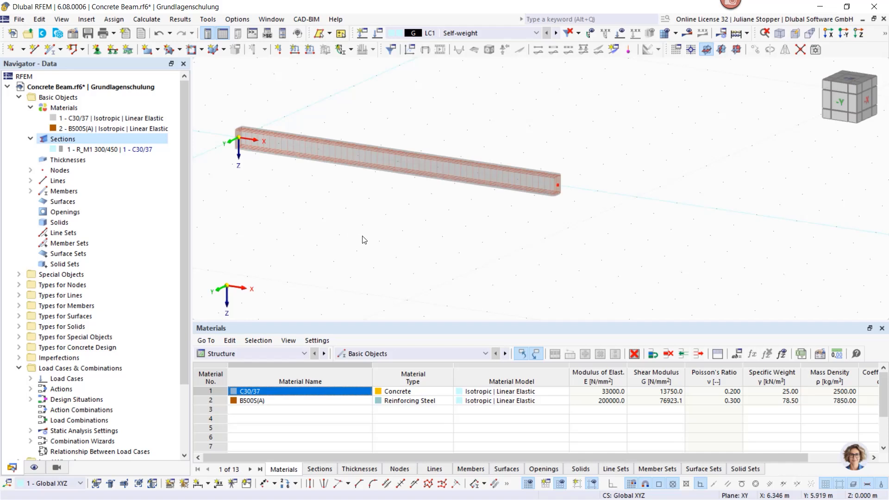
# - Edit the beam member and enable its option for nodes on the member, opening the node assignment table
pyautogui.moveTo(411, 237); pyautogui.dragTo(472, 242, button='middle')
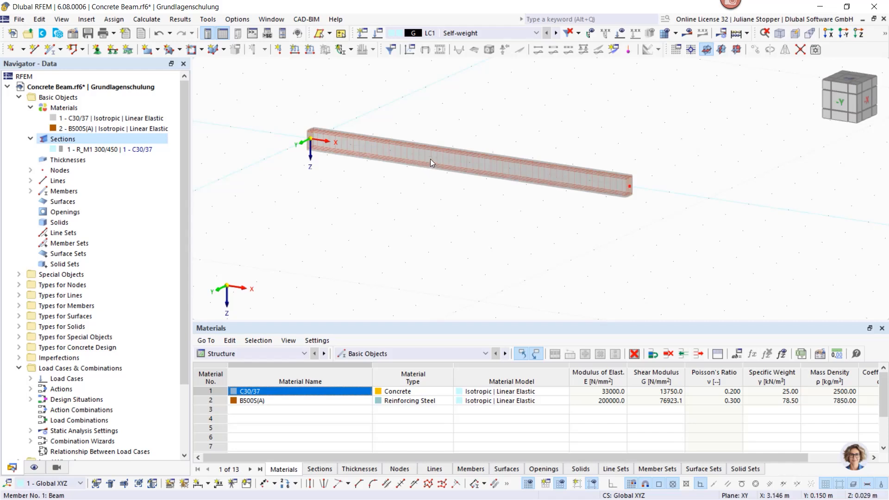
pyautogui.moveTo(497, 125); pyautogui.dragTo(435, 181)
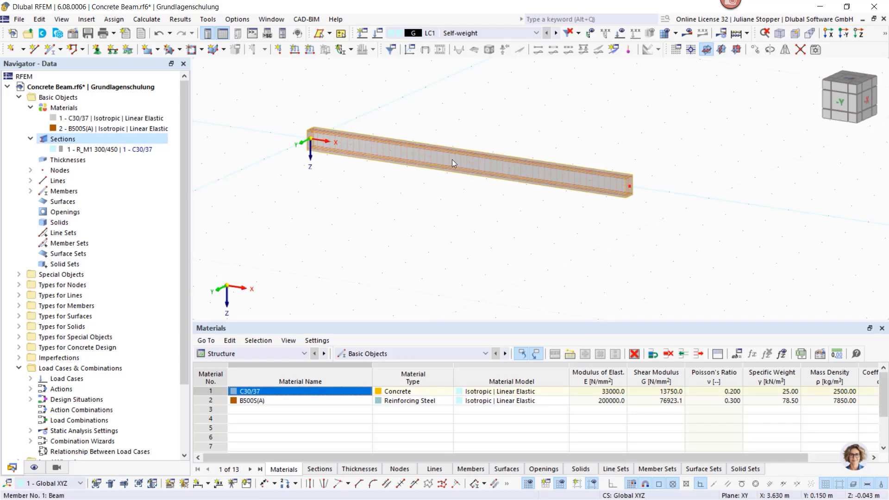
pyautogui.doubleClick(443, 169)
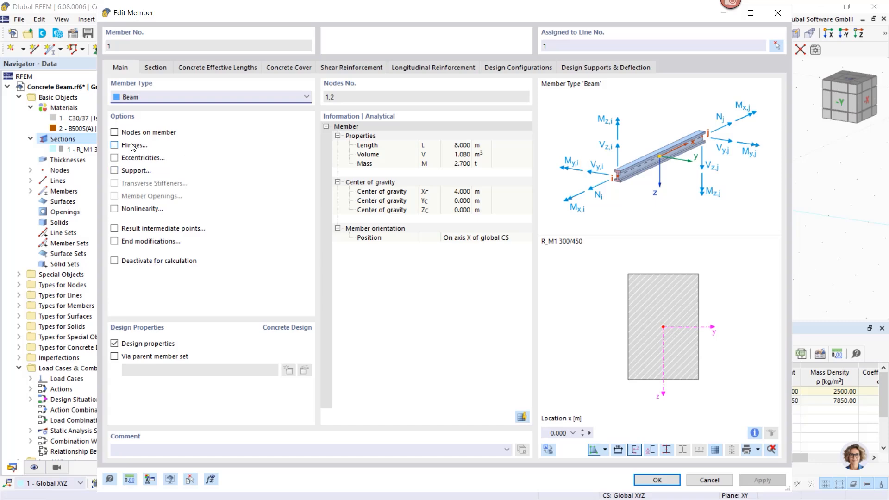
pyautogui.click(115, 135)
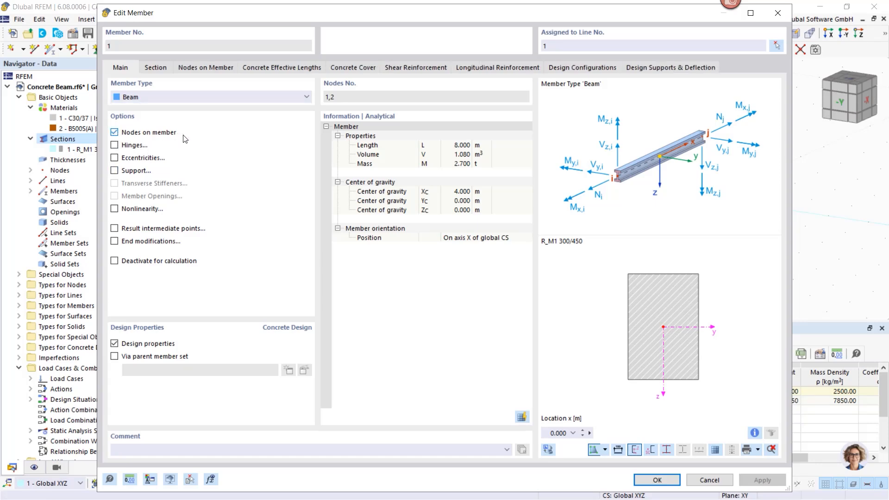
pyautogui.click(205, 68)
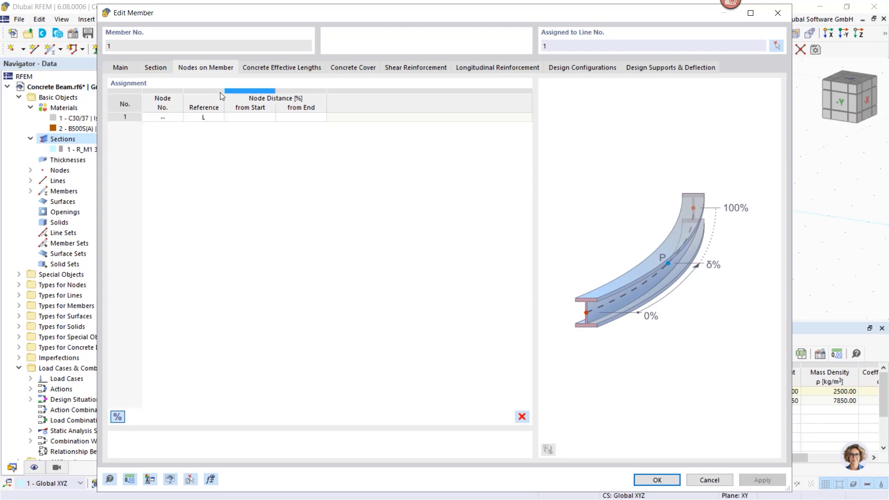
pyautogui.click(120, 70)
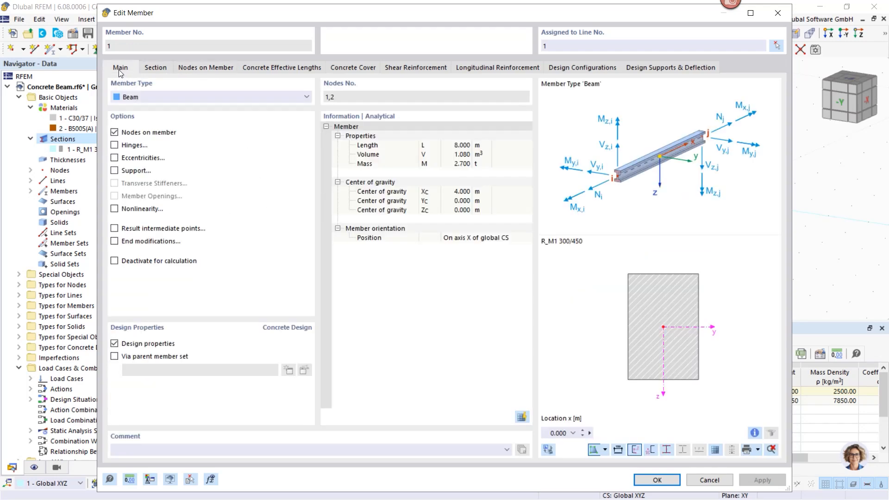
pyautogui.click(114, 133)
pyautogui.click(115, 132)
pyautogui.click(204, 69)
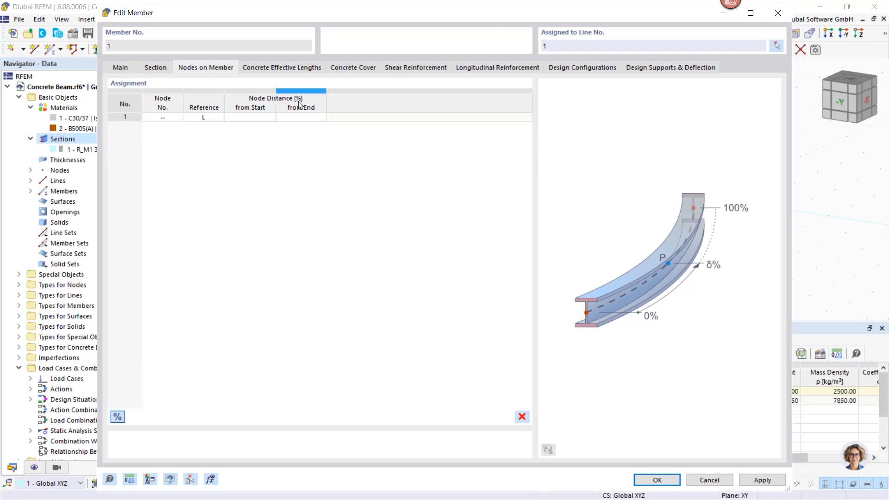
# - Switch the node distances to absolute metres and add a node on the beam 6 m from its start
pyautogui.click(116, 416)
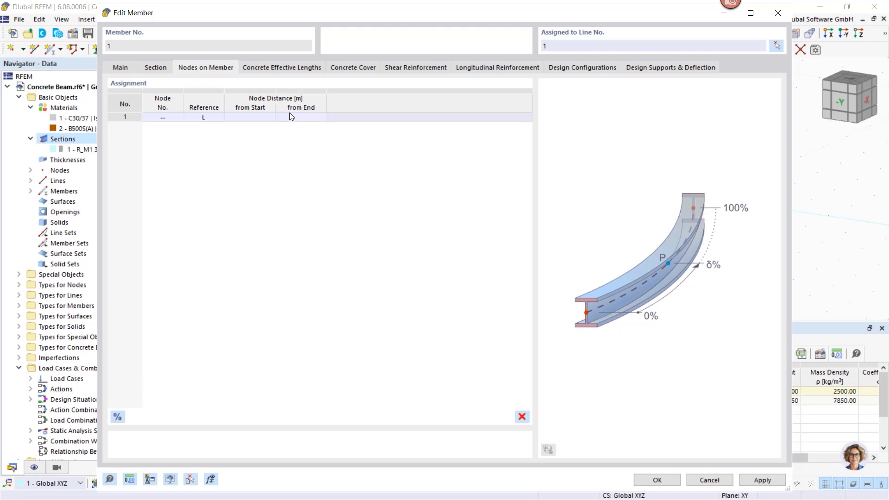
pyautogui.click(247, 117)
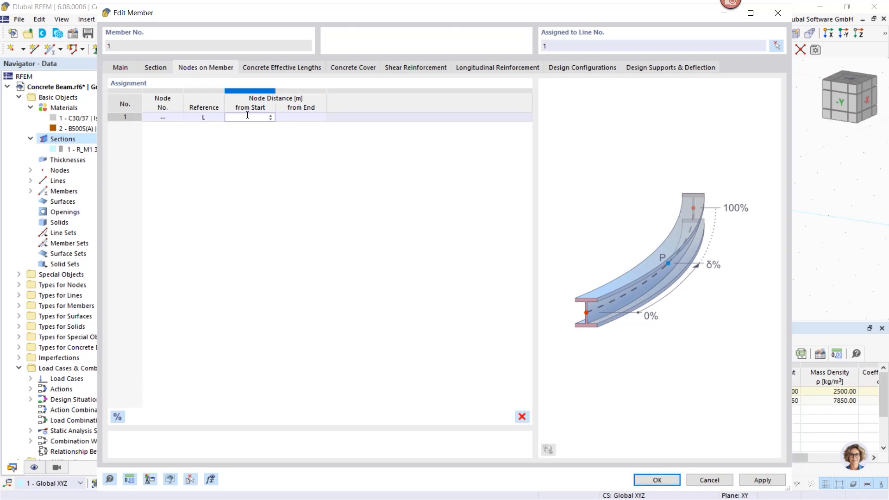
pyautogui.write('6')
pyautogui.press('Return')
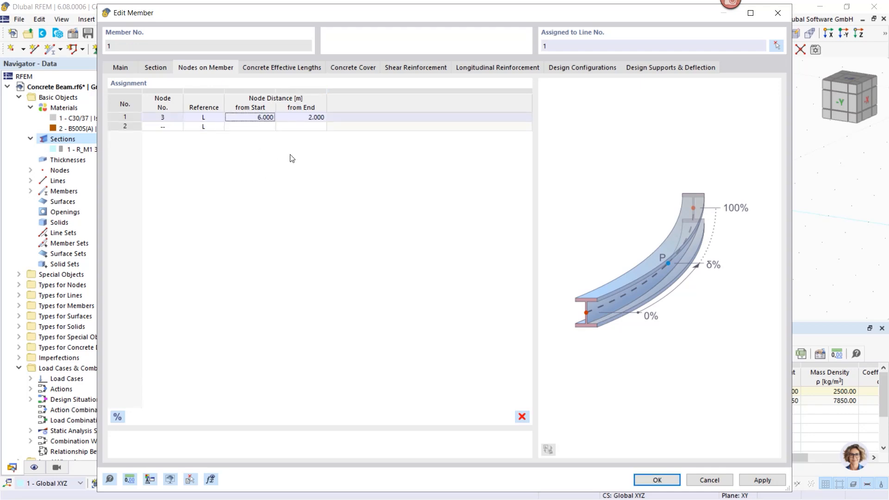
pyautogui.click(651, 474)
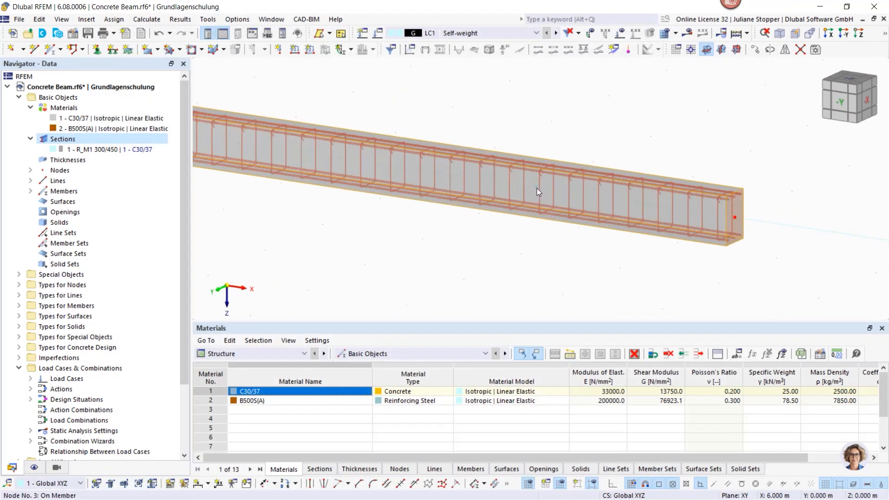
# - Assign a new nodal support to the beam's start node at the origin, fixed in all translations and rotations
pyautogui.scroll(-2, 535, 250)
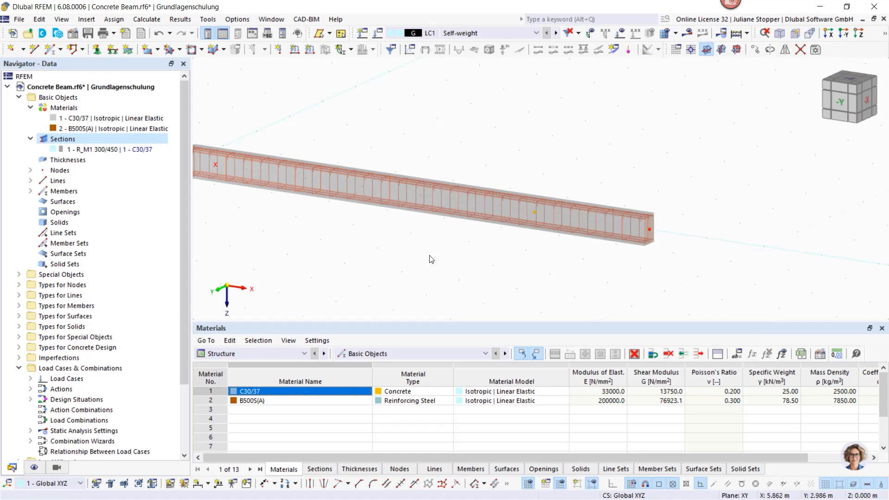
pyautogui.moveTo(376, 239); pyautogui.dragTo(488, 235, button='middle')
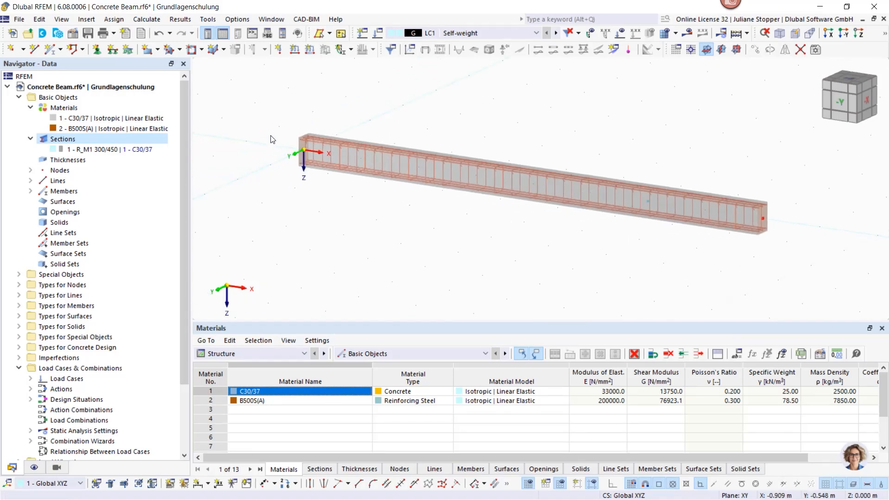
pyautogui.doubleClick(305, 153)
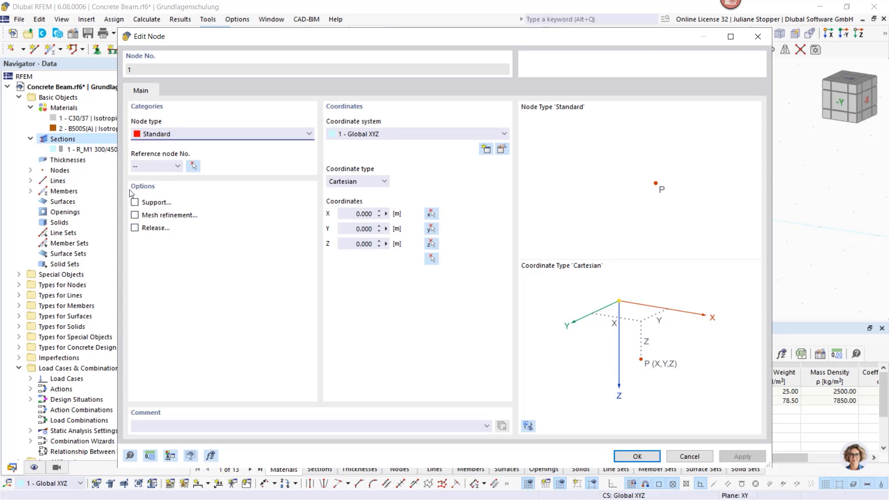
pyautogui.click(134, 204)
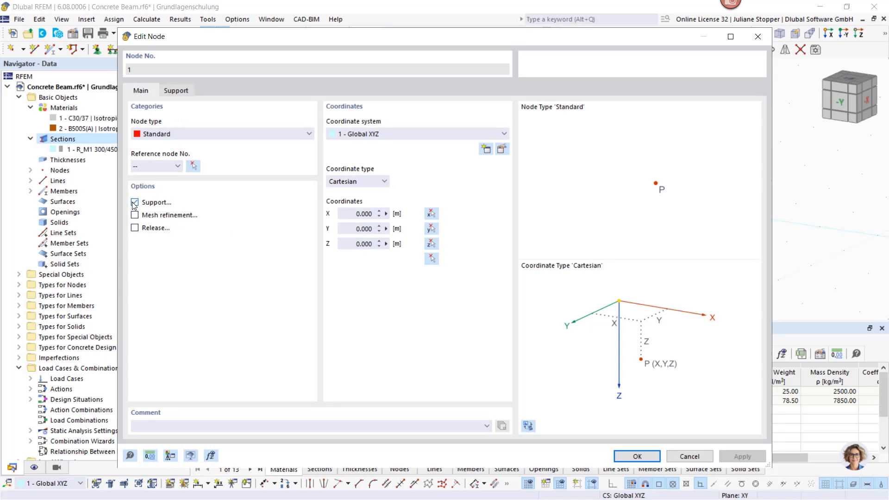
pyautogui.click(185, 94)
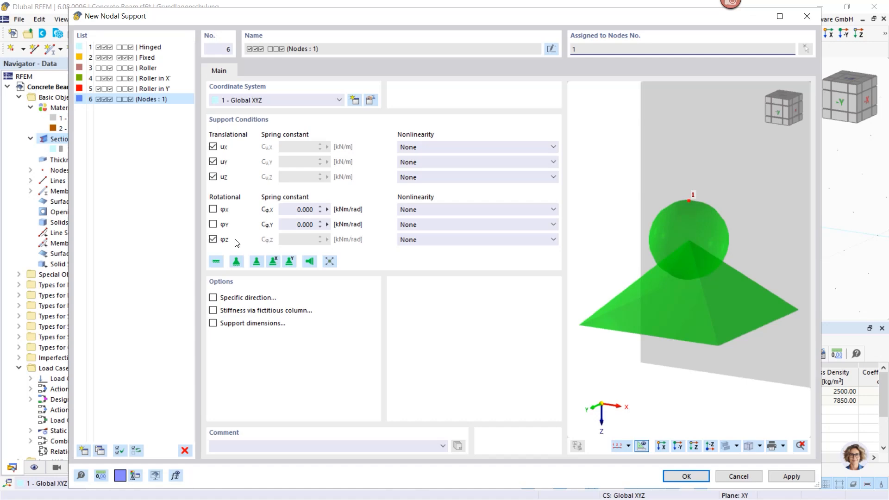
pyautogui.click(216, 261)
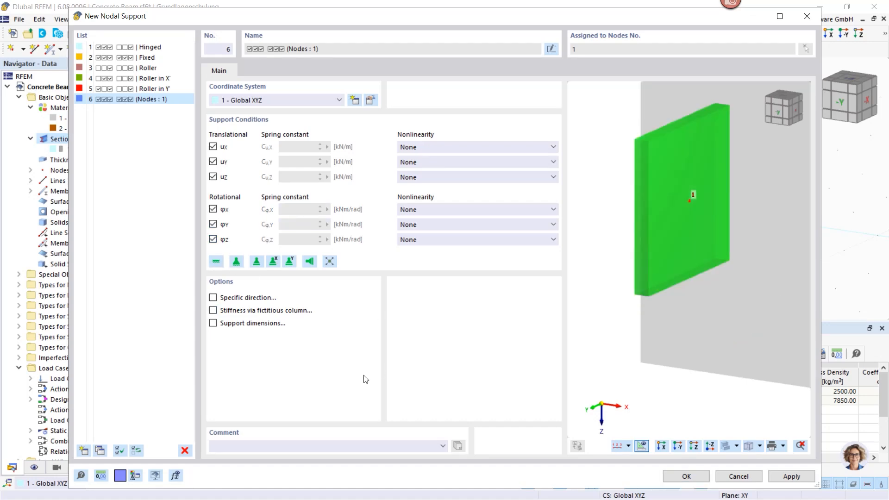
pyautogui.click(683, 477)
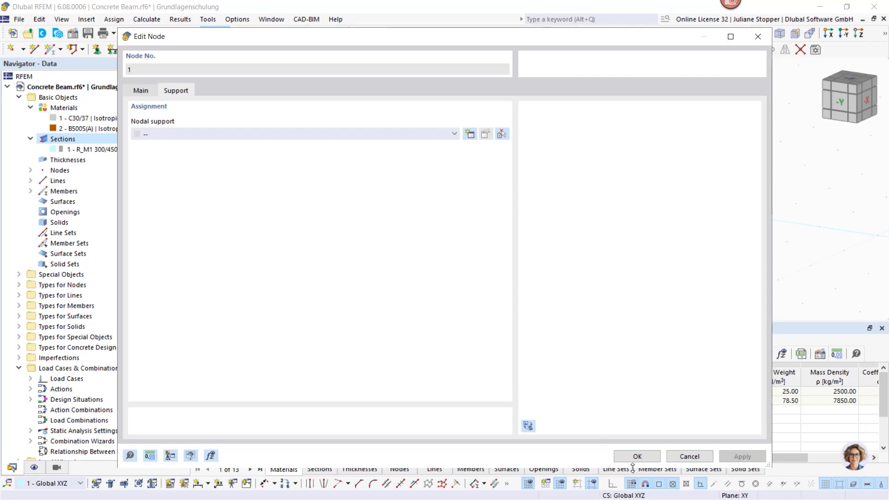
pyautogui.click(638, 457)
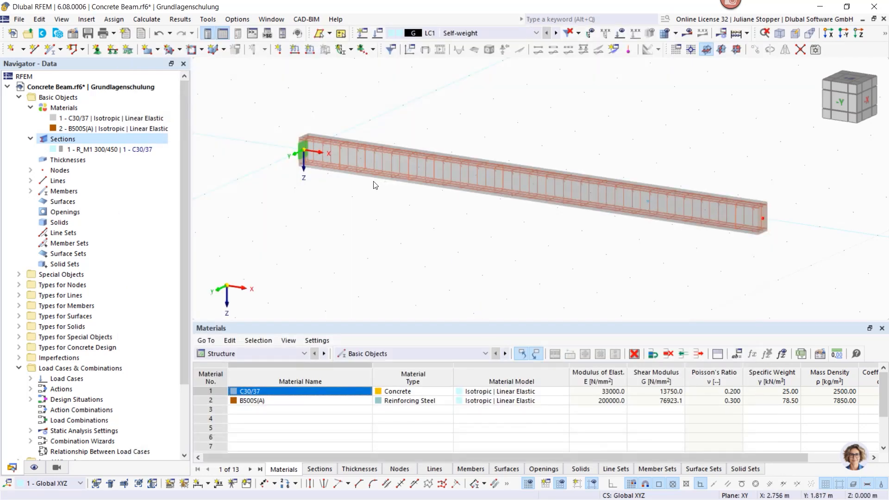
# - Edit the beam's intermediate node at 6 m, enable its support option and start a new nodal support for it
pyautogui.scroll(3, 301, 150)
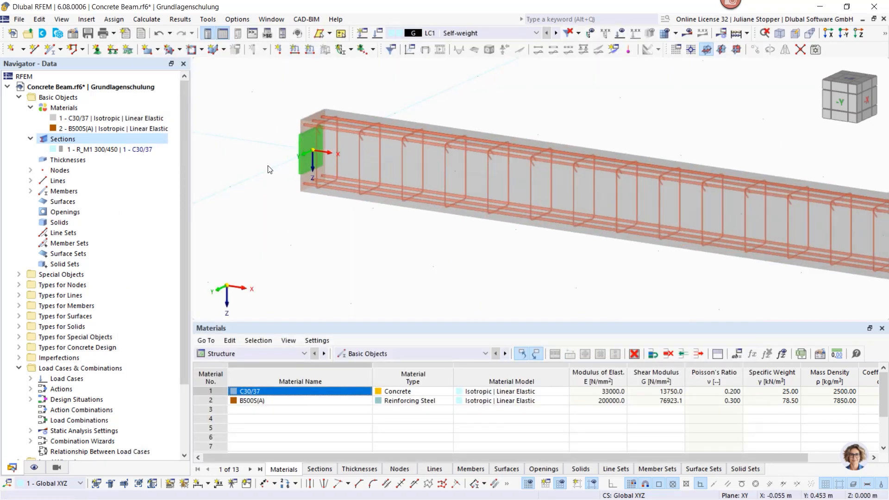
pyautogui.scroll(-5, 304, 137)
pyautogui.scroll(5, 576, 207)
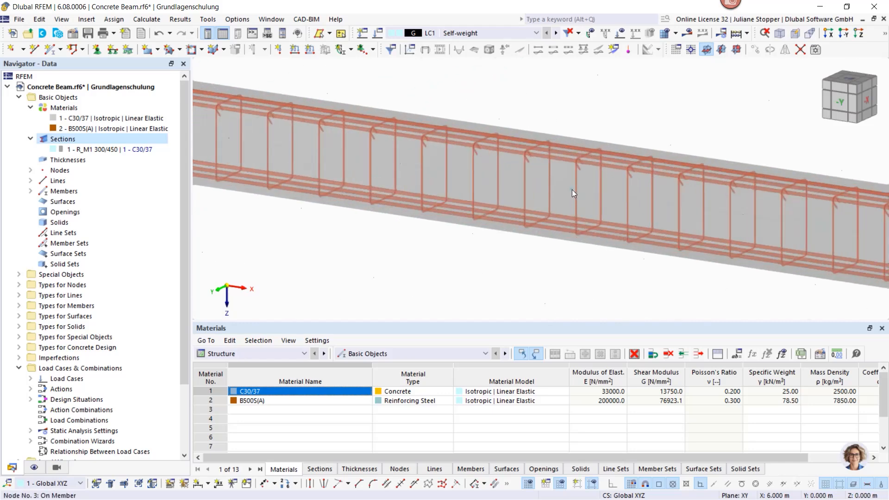
pyautogui.doubleClick(571, 190)
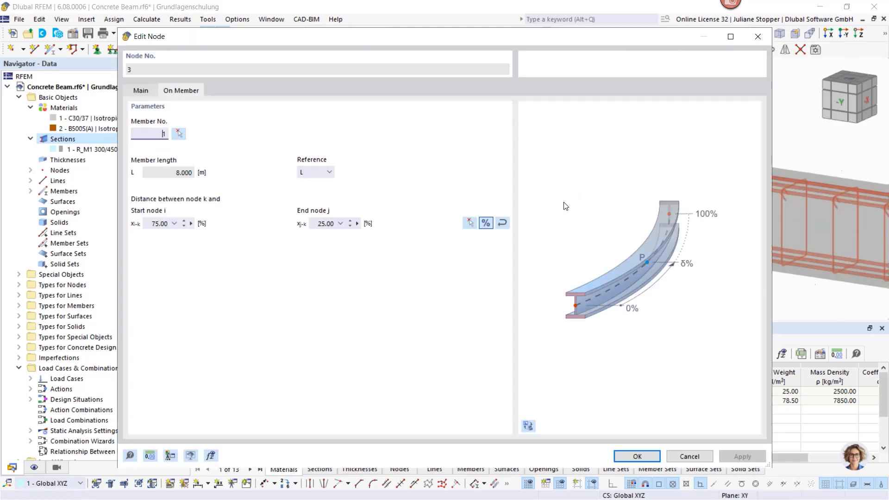
pyautogui.click(135, 90)
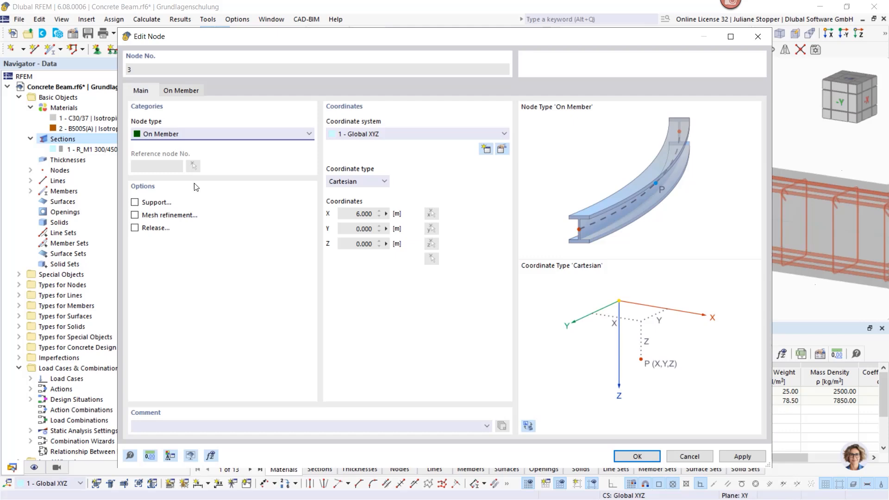
pyautogui.click(134, 203)
pyautogui.click(221, 91)
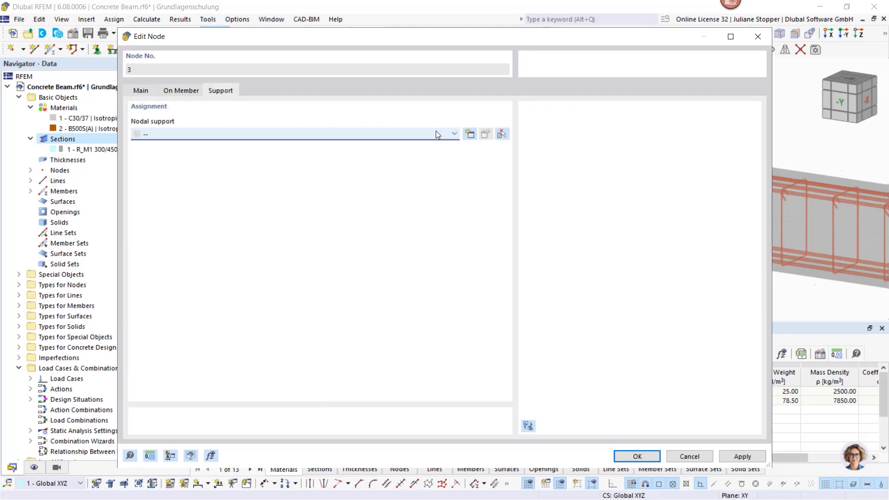
pyautogui.click(470, 135)
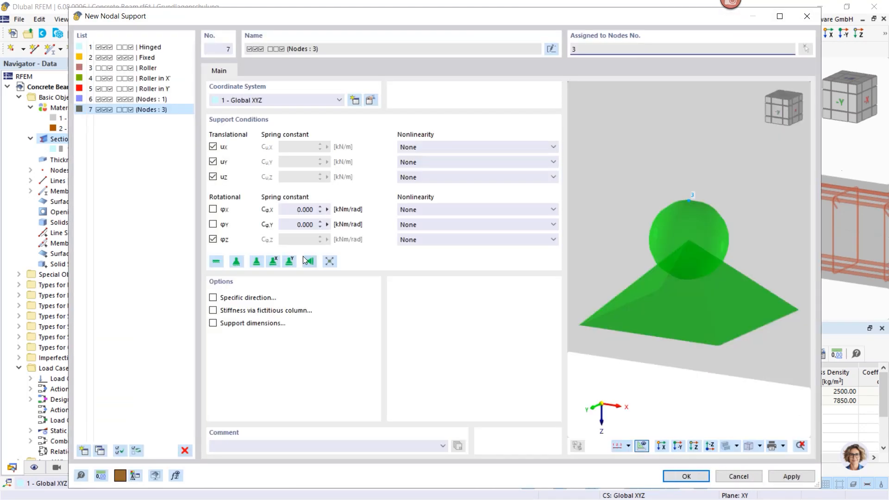
# - Define the new nodal support as a roller in X with rotation about X also restrained, and save the node
pyautogui.click(273, 263)
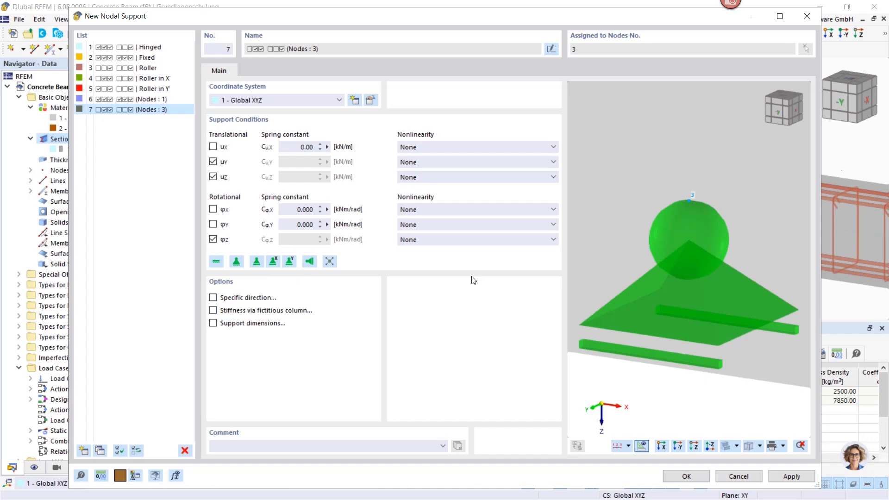
pyautogui.click(212, 210)
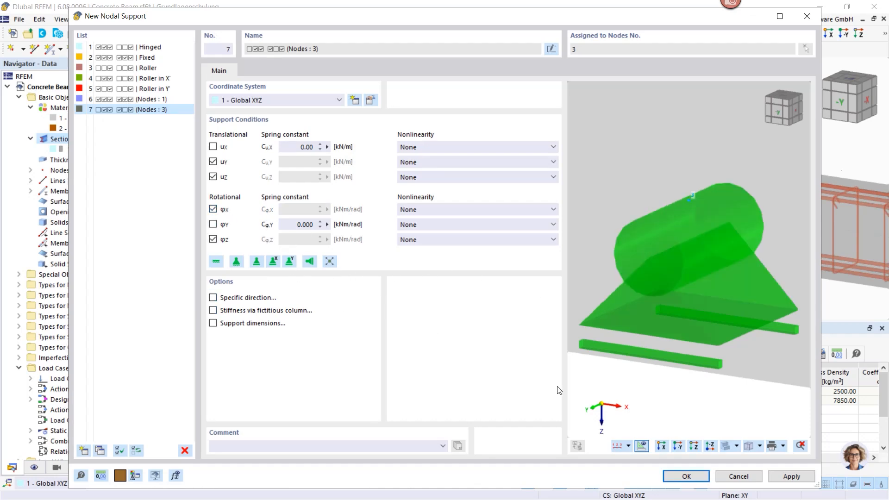
pyautogui.click(684, 477)
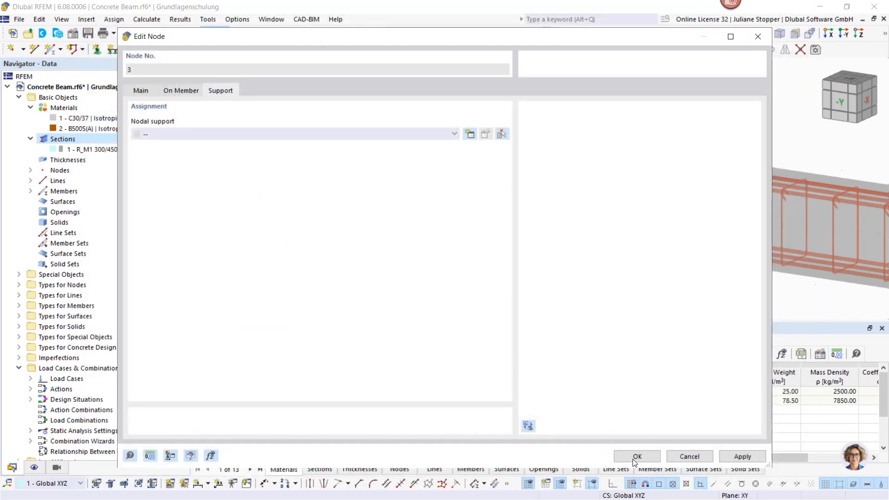
pyautogui.click(634, 458)
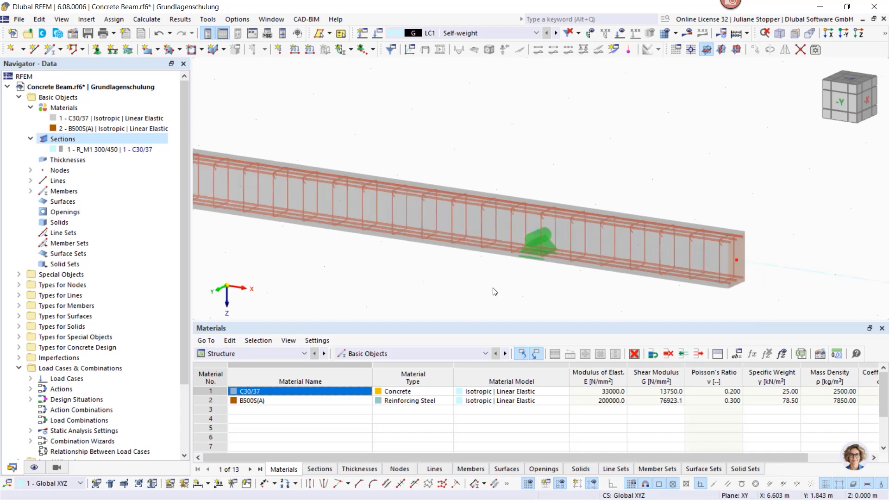
pyautogui.scroll(4, 540, 235)
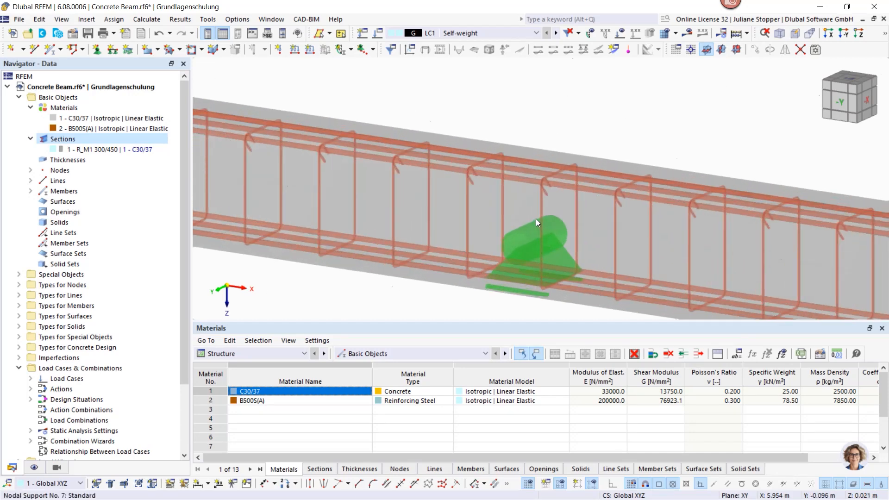
pyautogui.scroll(-5, 535, 223)
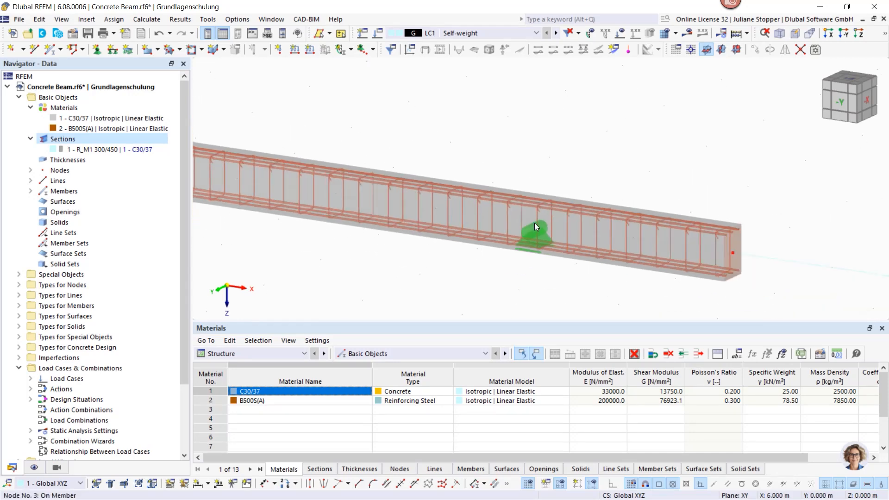
pyautogui.moveTo(474, 241); pyautogui.dragTo(523, 232, button='middle')
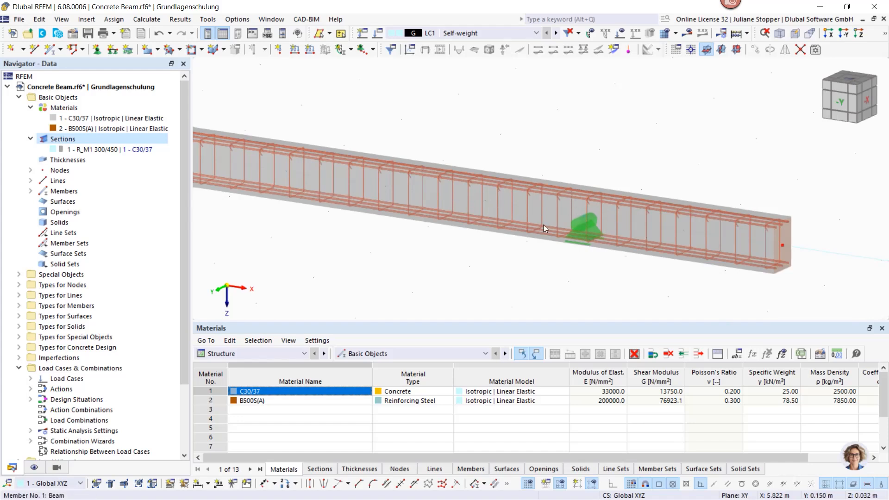
pyautogui.scroll(-2, 596, 257)
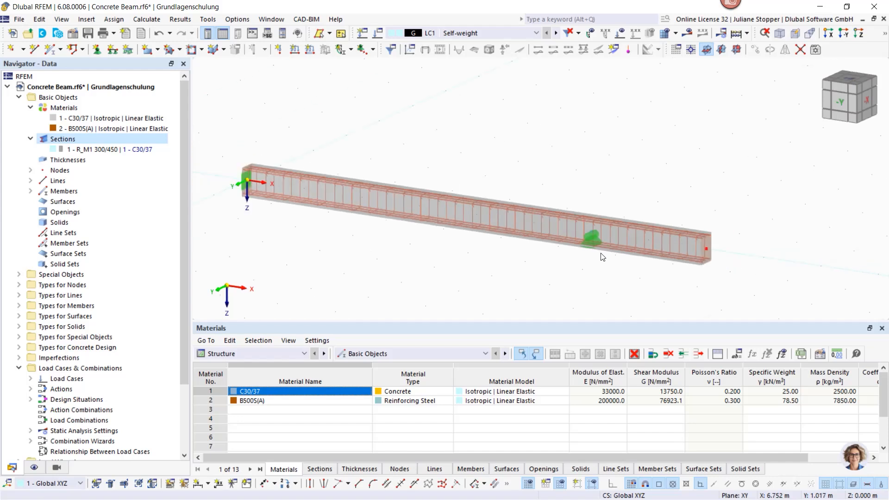
pyautogui.moveTo(505, 282); pyautogui.dragTo(532, 268, button='middle')
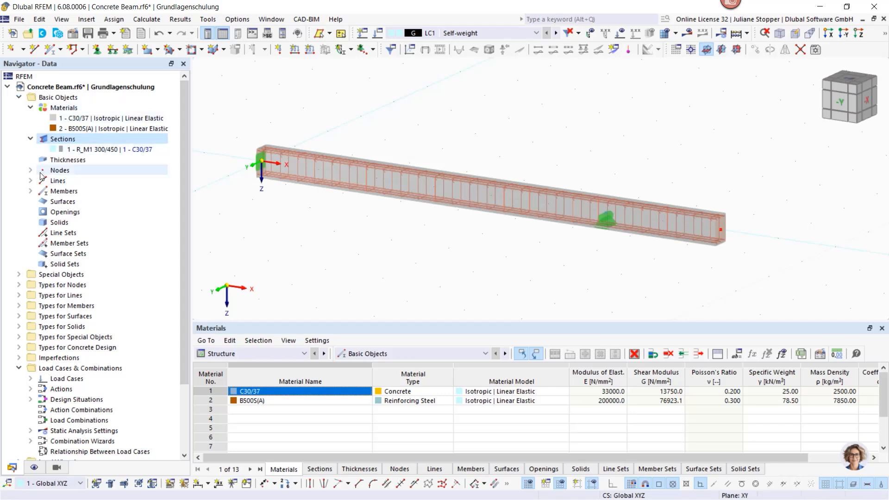
# - Open the load cases and combinations settings and add a permanent load case named "Dead load"
pyautogui.scroll(-4, 46, 209)
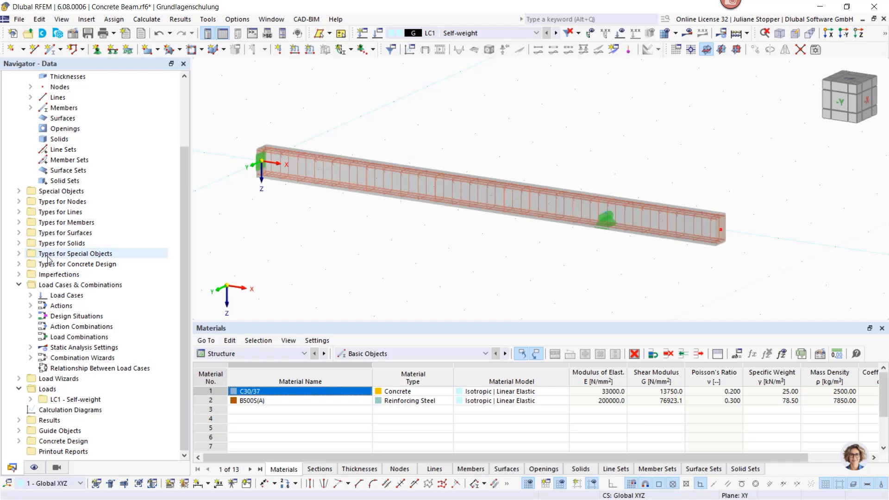
pyautogui.rightClick(51, 285)
pyautogui.click(77, 286)
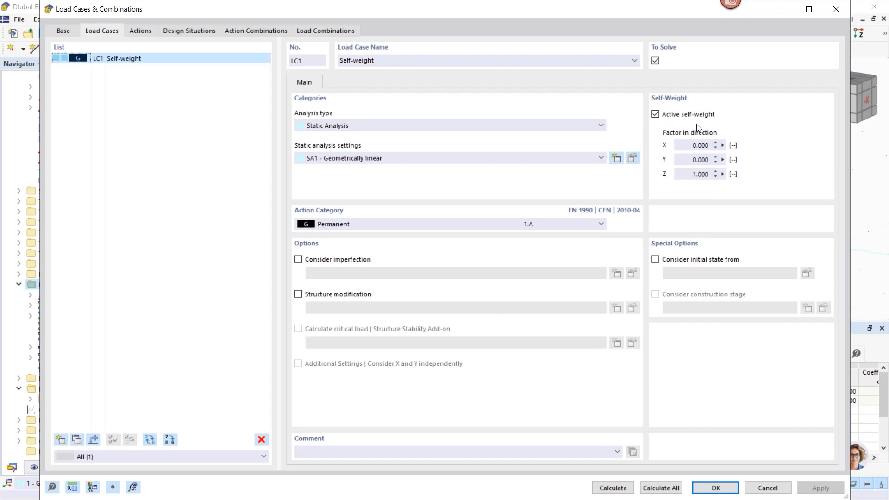
pyautogui.click(63, 442)
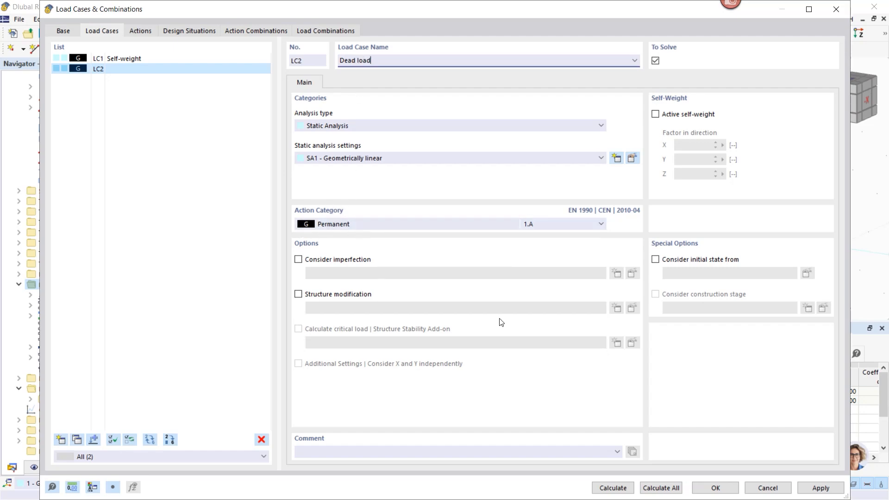
pyautogui.click(818, 487)
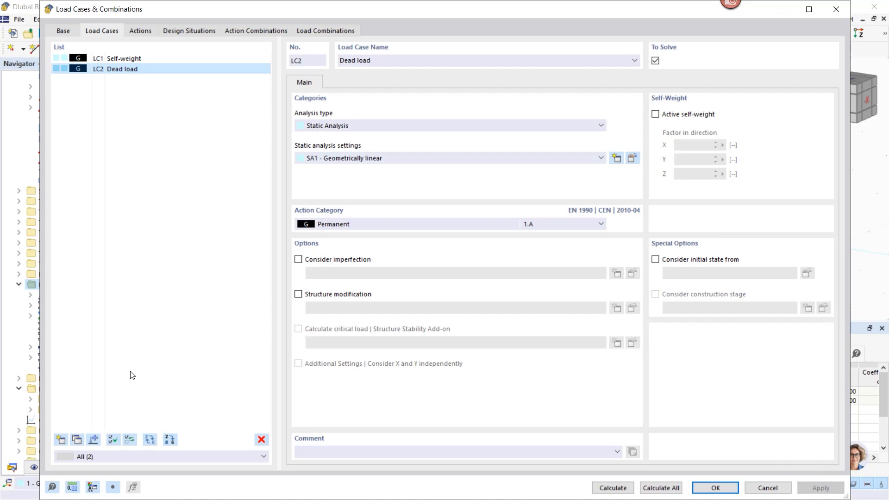
# - Add a load case named "Live load - 1" with the action category Imposed loads - category B: office areas
pyautogui.click(59, 441)
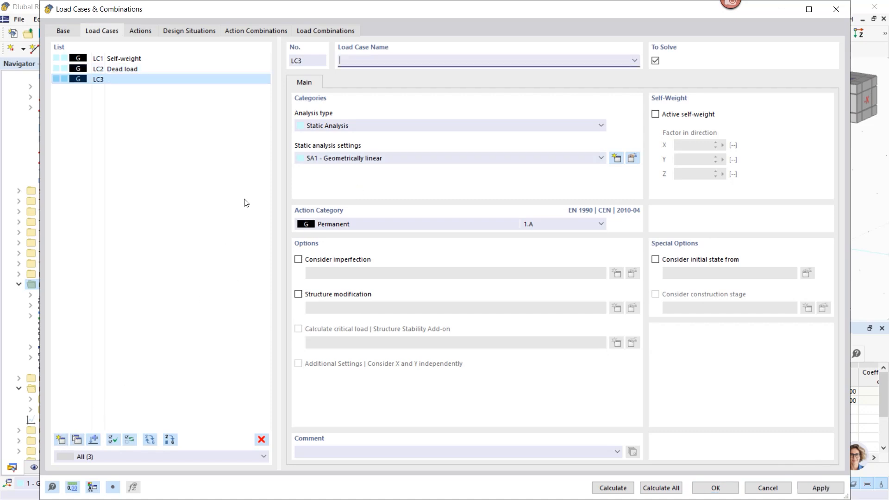
pyautogui.click(362, 227)
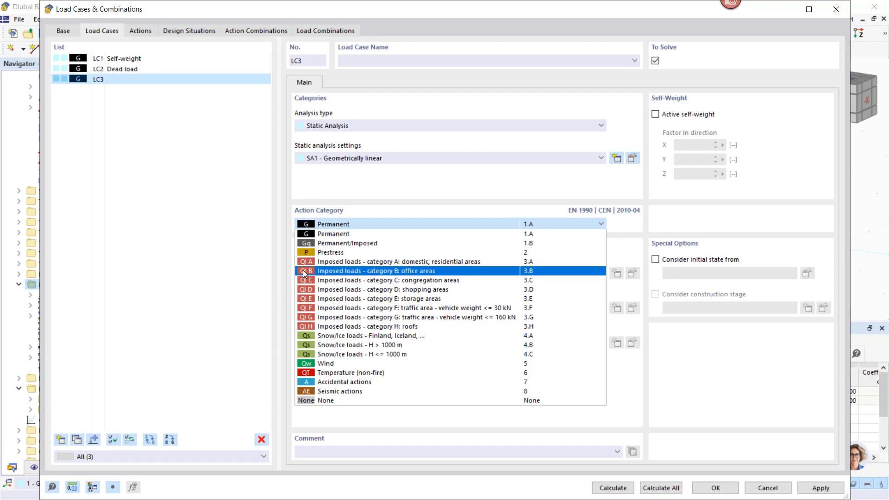
pyautogui.click(326, 271)
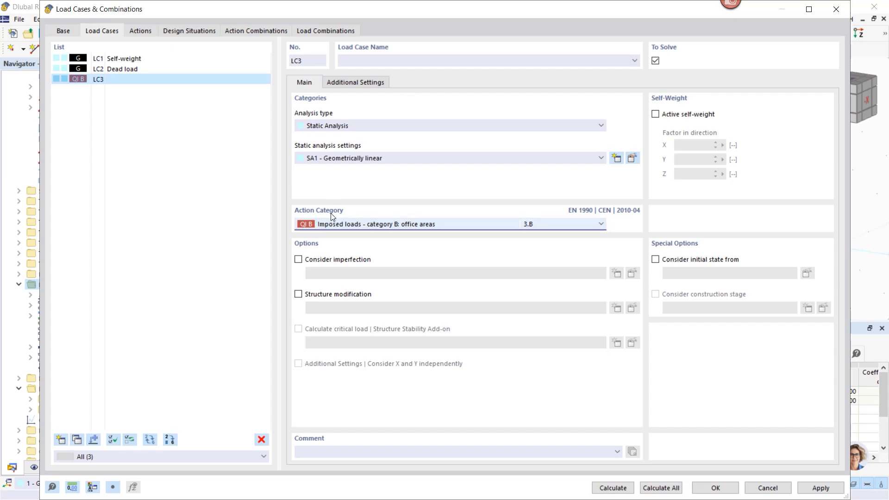
pyautogui.click(358, 63)
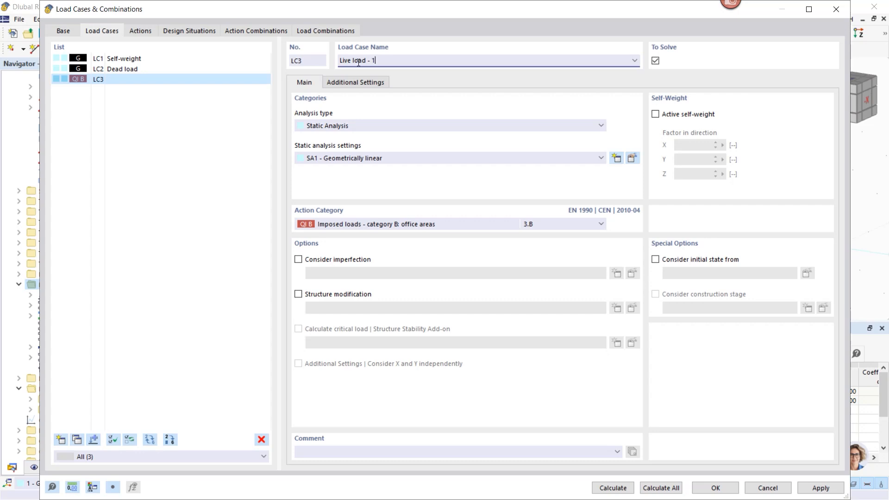
pyautogui.click(189, 190)
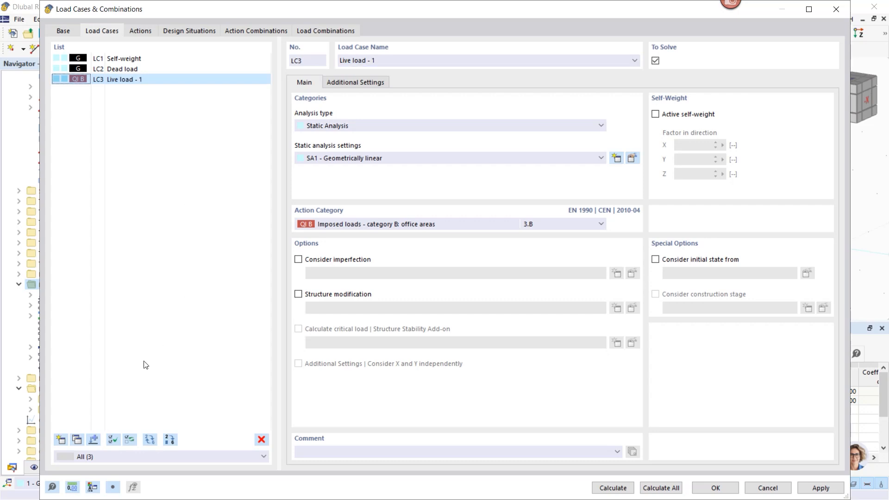
# - Duplicate the "Live load - 1" load case, name the copy "Live load - 2" and apply the changes
pyautogui.click(77, 439)
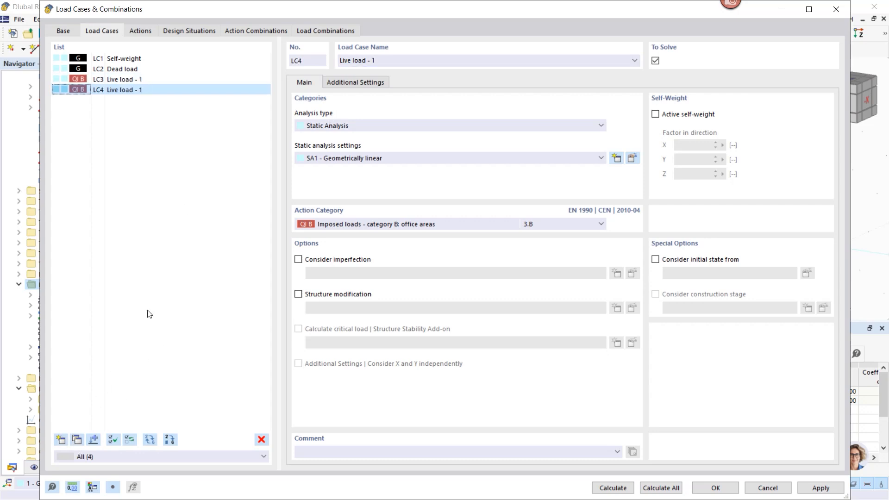
pyautogui.click(375, 59)
pyautogui.write('2')
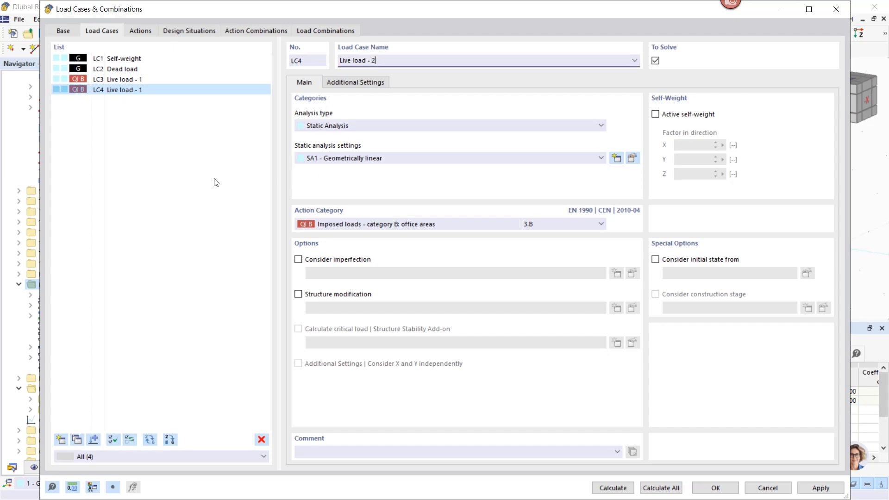
pyautogui.click(211, 179)
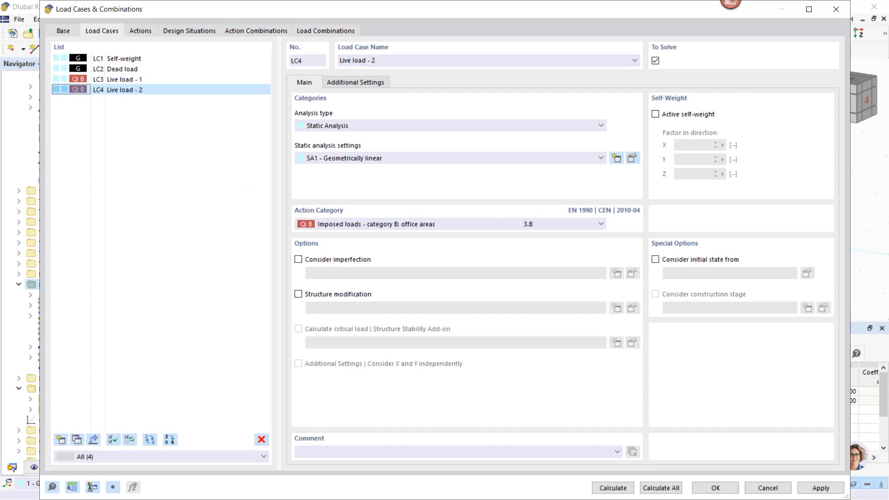
pyautogui.click(820, 488)
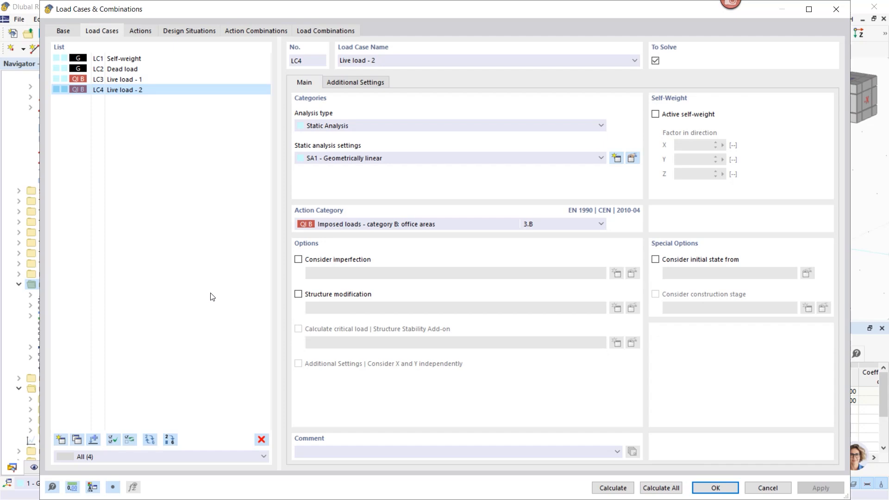
# - Review the actions and the ULS and SLS design situations, including the combination rule for the ULS (STR/GEO) Eq. 6.10 situation
pyautogui.click(140, 33)
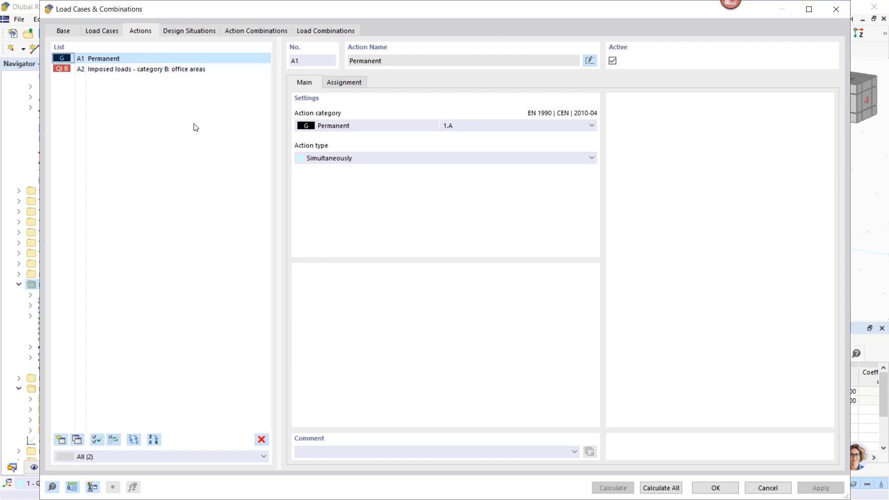
pyautogui.click(179, 32)
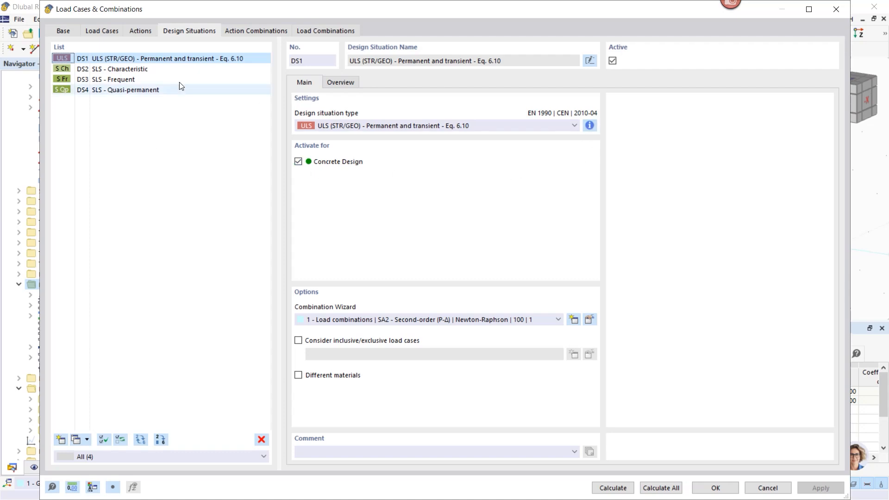
pyautogui.click(144, 70)
pyautogui.click(139, 80)
pyautogui.click(179, 57)
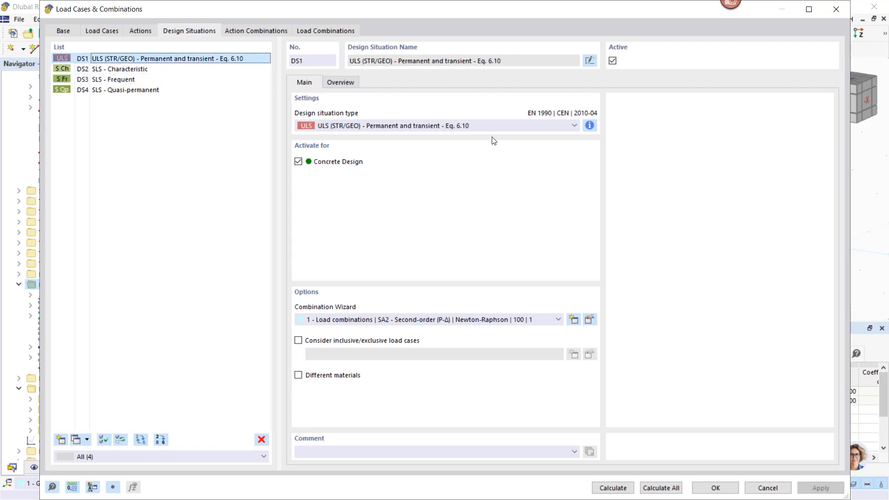
pyautogui.click(589, 125)
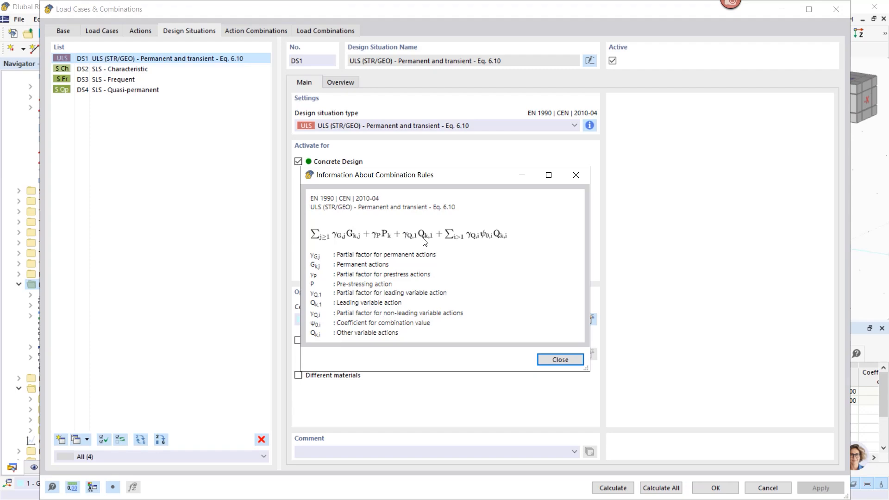
pyautogui.click(560, 360)
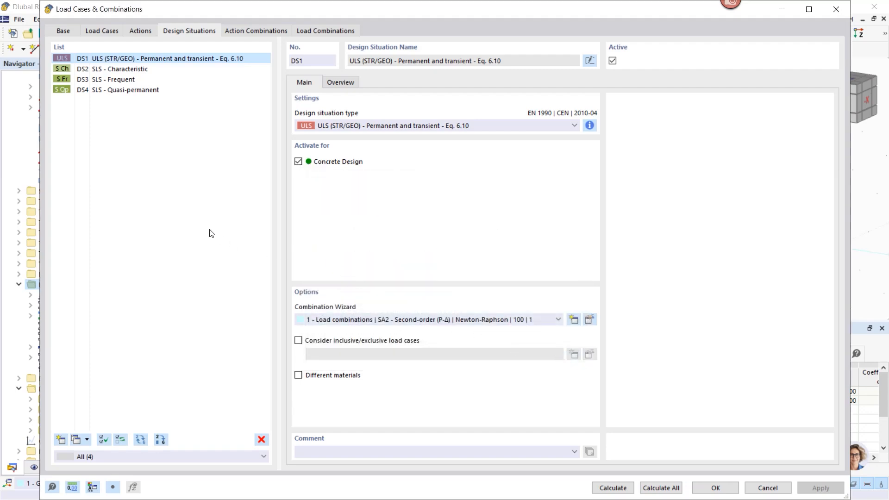
pyautogui.click(63, 78)
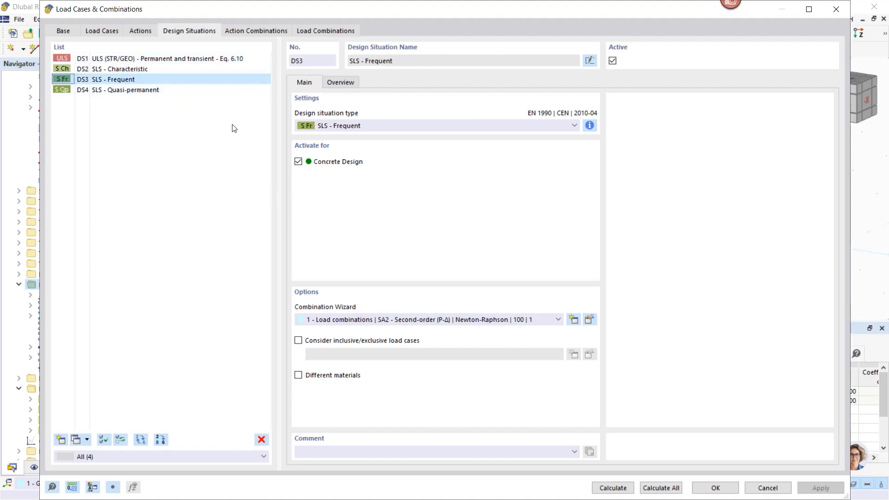
pyautogui.click(129, 70)
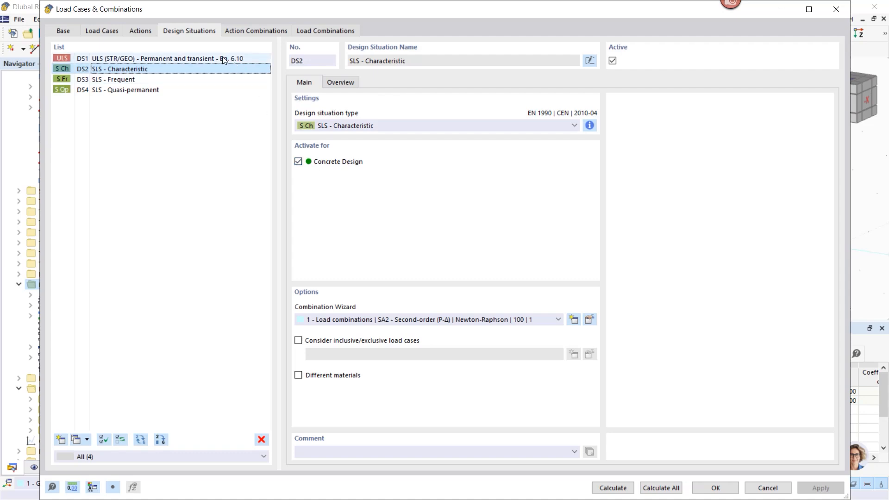
# - Deactivate concrete design for the SLS - Frequent design situation and review the generated action and load combinations
pyautogui.click(105, 79)
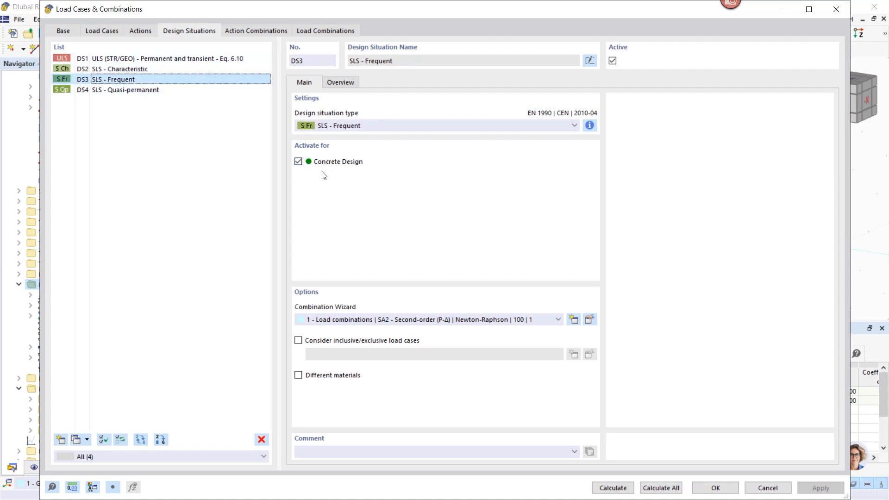
pyautogui.click(298, 162)
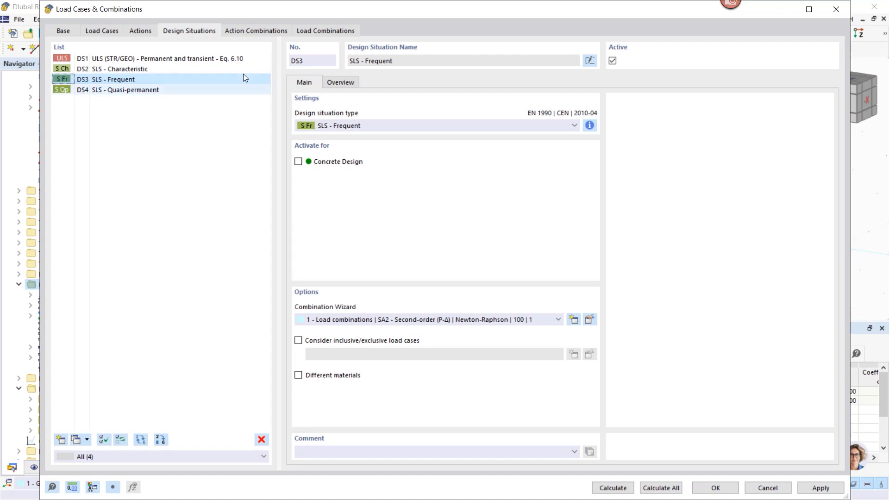
pyautogui.click(256, 30)
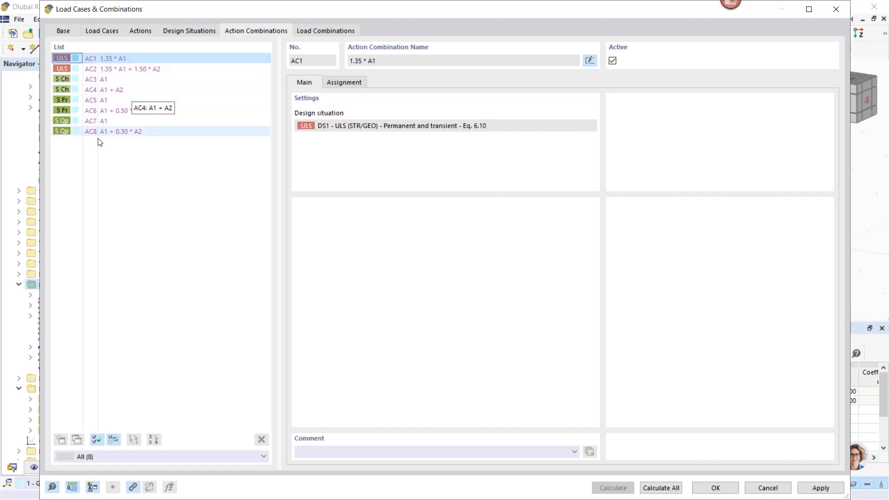
pyautogui.click(323, 30)
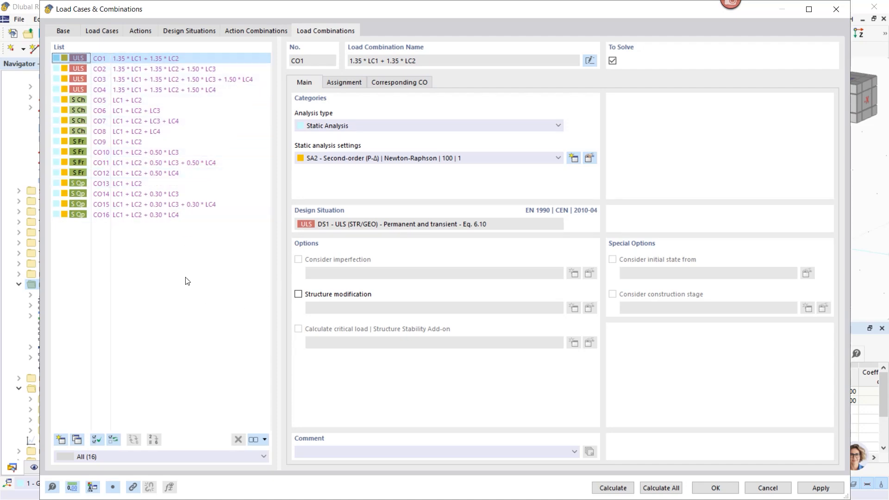
# - Try the SLS - Frequent design situation without a combination wizard, and reassign the wizard "1 - Load combinations"
pyautogui.click(183, 31)
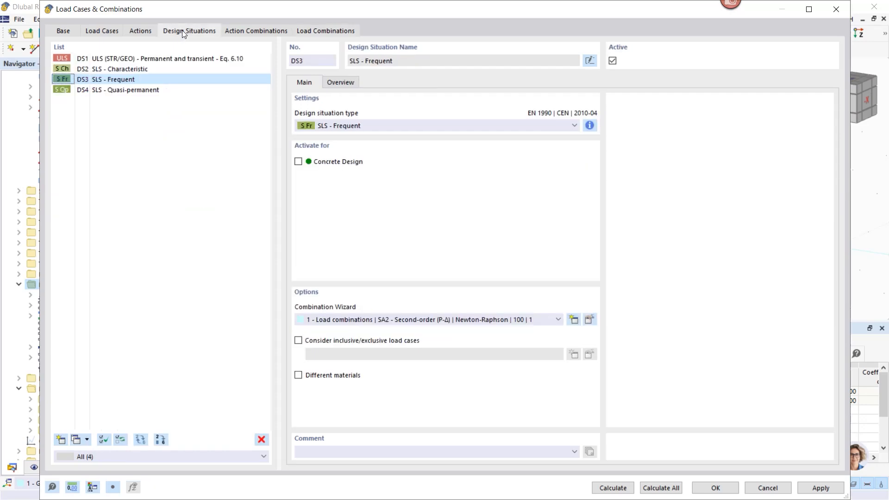
pyautogui.click(330, 320)
pyautogui.click(329, 330)
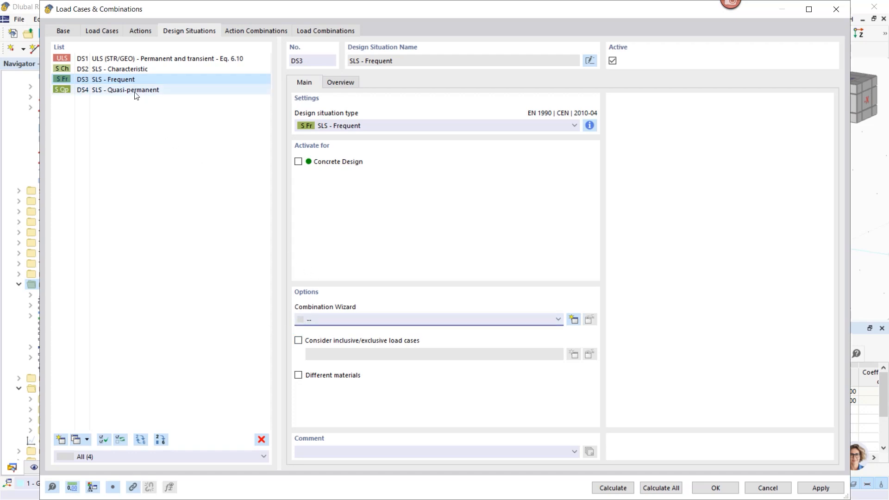
pyautogui.click(324, 318)
pyautogui.click(326, 338)
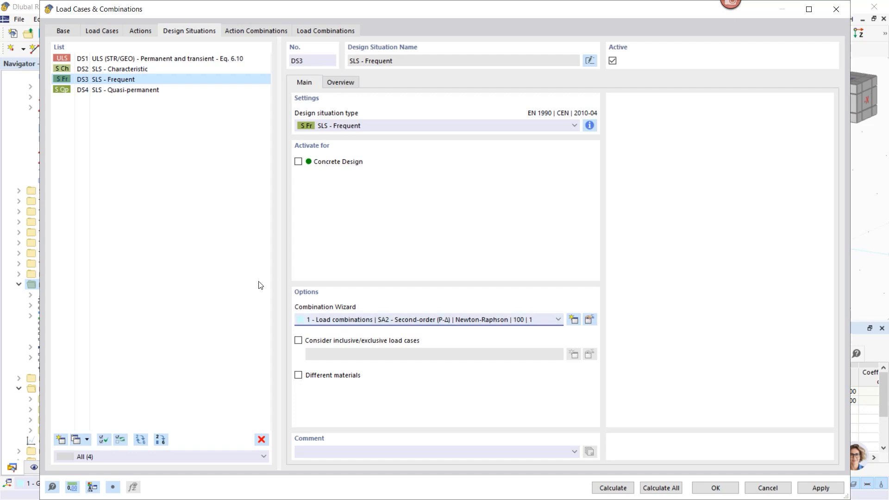
# - Check the load combinations, accept the load case and combination settings, and collapse their branch in the navigator
pyautogui.click(302, 30)
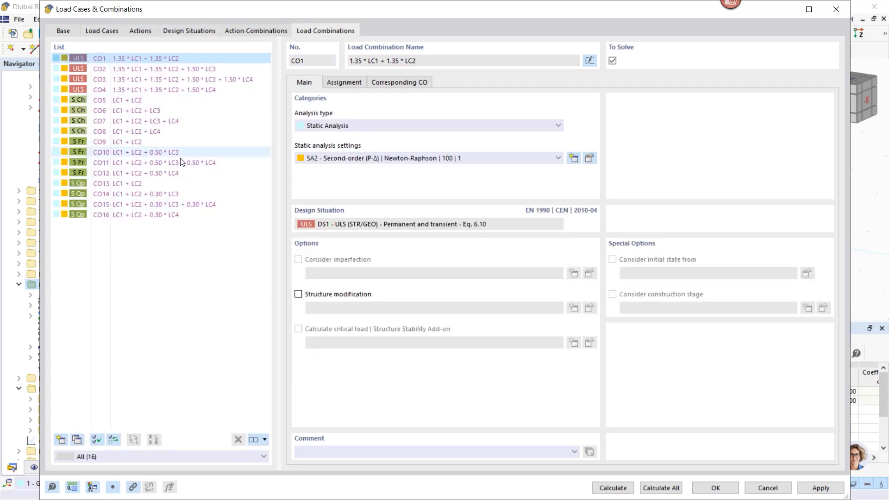
pyautogui.click(715, 488)
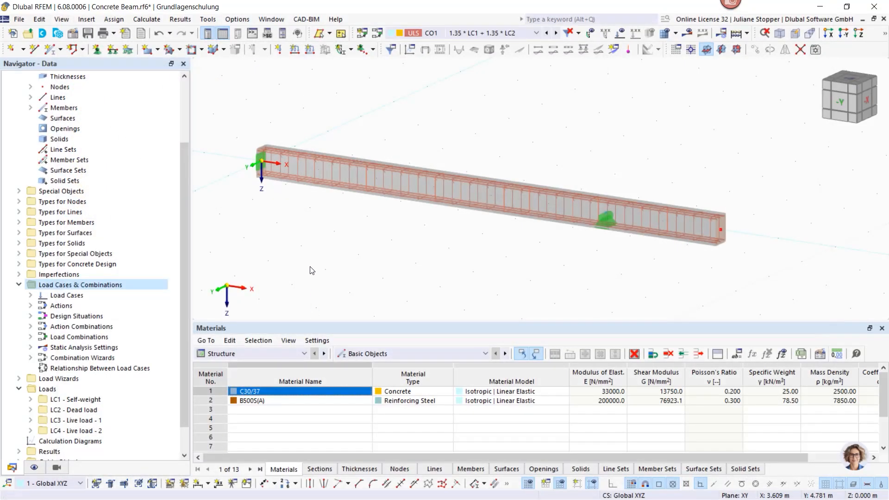
pyautogui.click(19, 285)
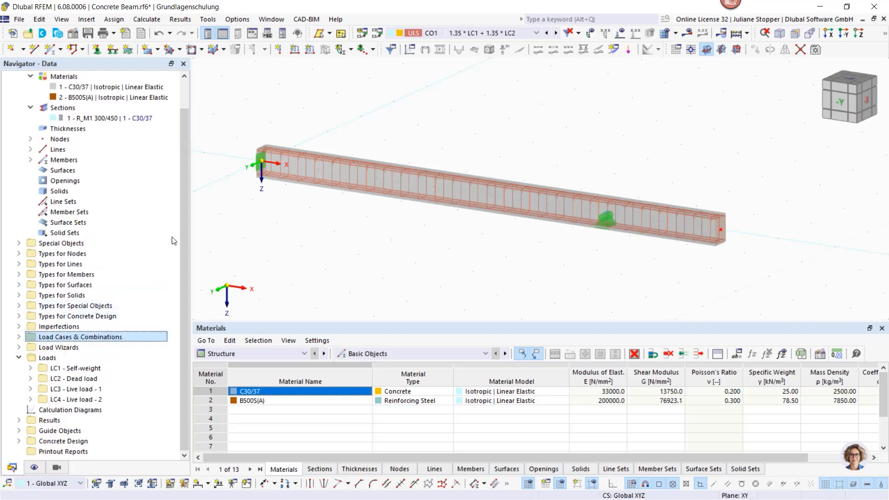
# - Examine the load types available under the Self-weight and Dead load cases in the navigator
pyautogui.click(31, 369)
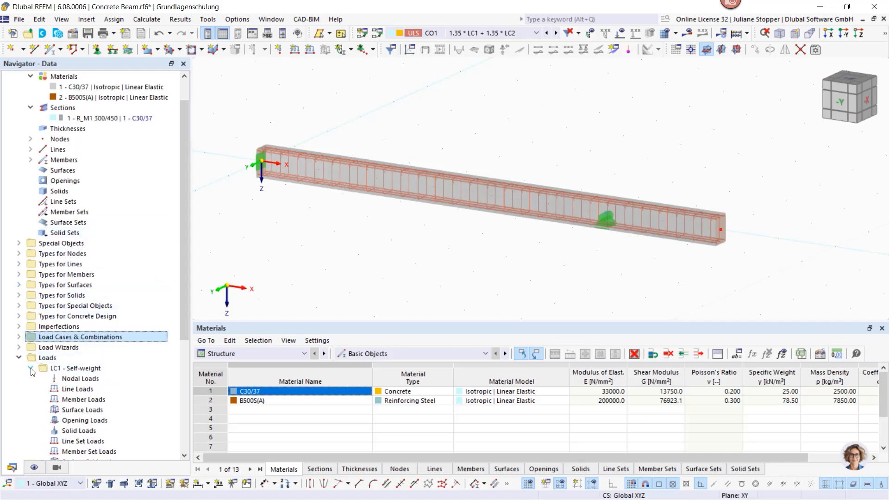
pyautogui.moveTo(184, 282); pyautogui.dragTo(186, 379)
pyautogui.click(30, 212)
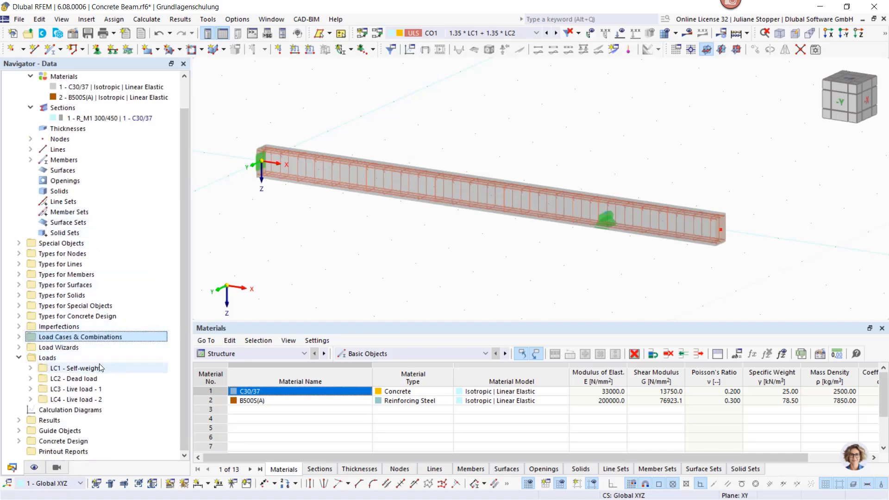
pyautogui.click(31, 378)
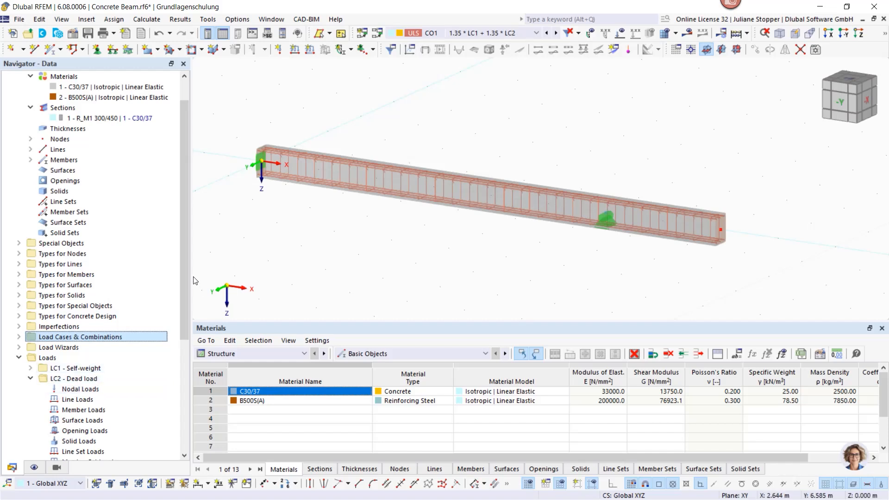
pyautogui.moveTo(185, 287); pyautogui.dragTo(186, 335)
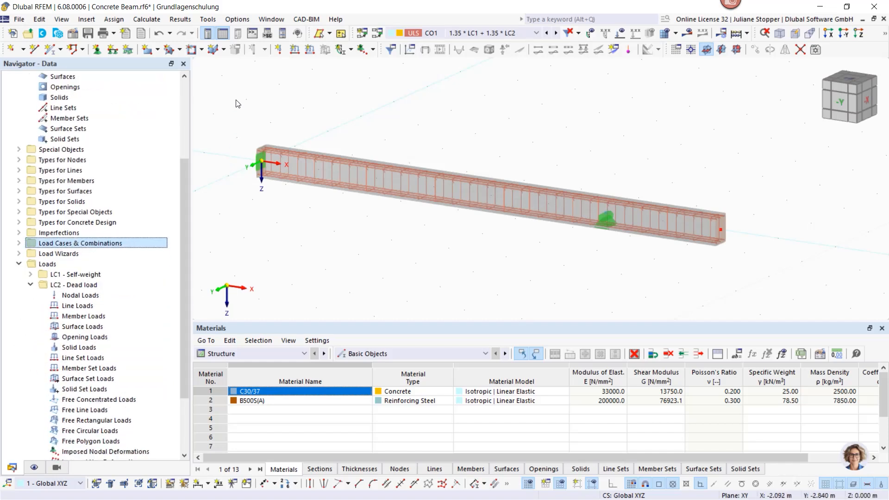
# - Start a new member load in load case LC2 - Dead load and assign it to the beam, member 1
pyautogui.click(309, 51)
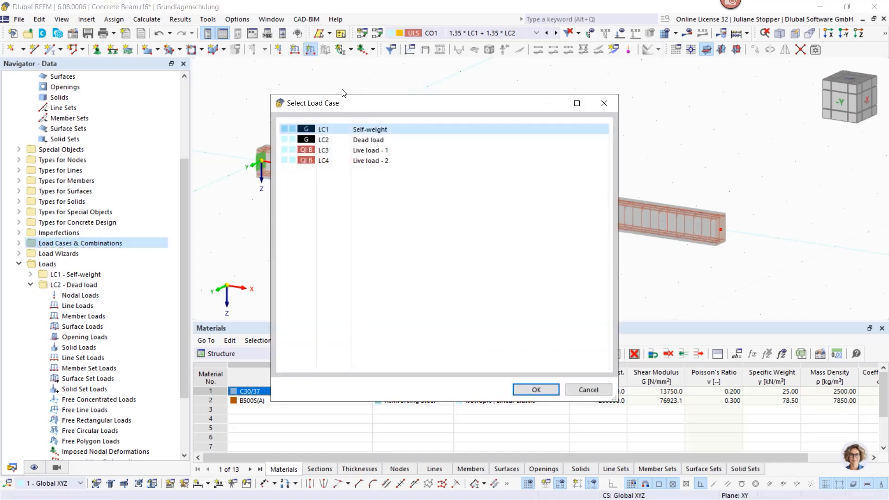
pyautogui.click(368, 139)
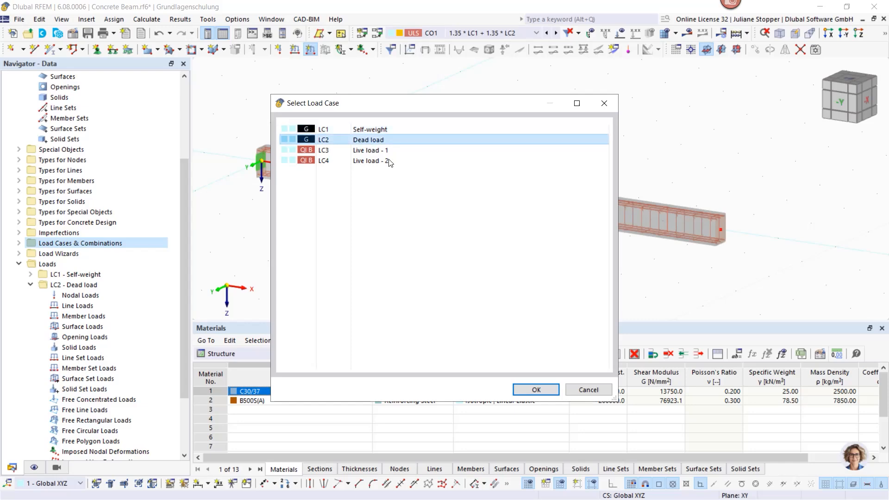
pyautogui.click(528, 388)
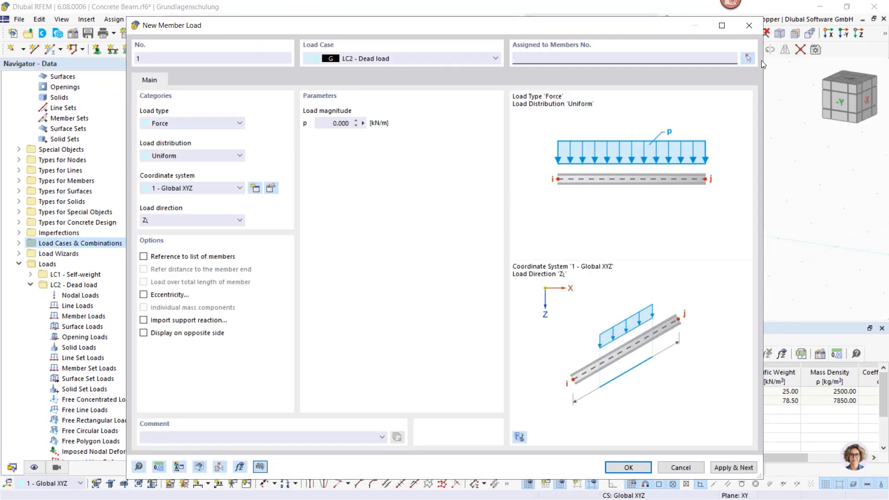
pyautogui.click(747, 57)
pyautogui.click(398, 184)
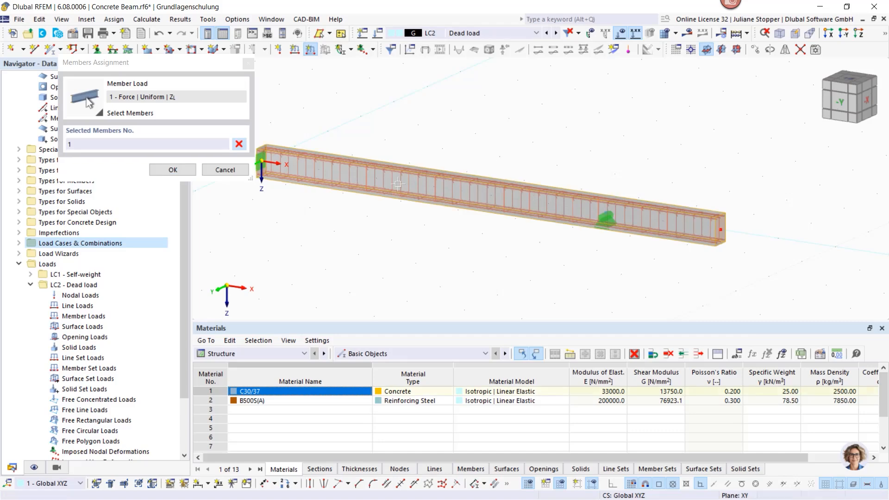
pyautogui.click(172, 170)
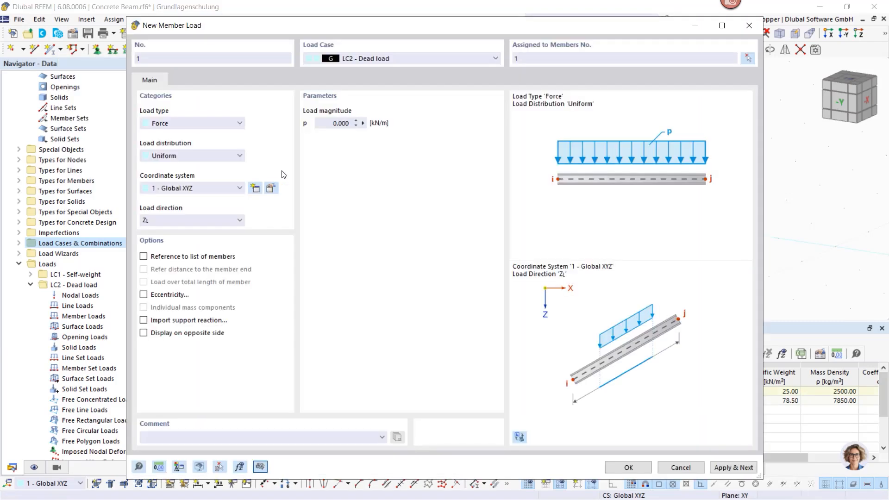
# - Set the uniform dead load to 1.5 kN/m in the global Z direction on true length, apply it and check it on the beam
pyautogui.click(327, 128)
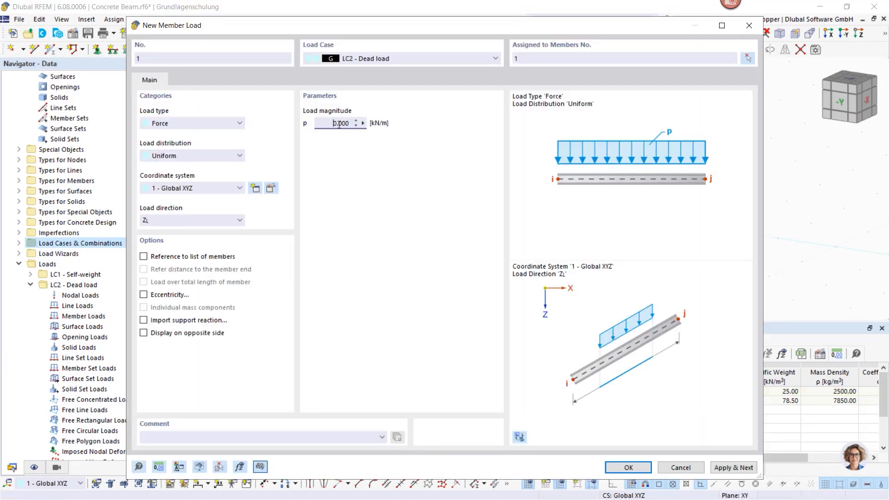
pyautogui.write('1.5')
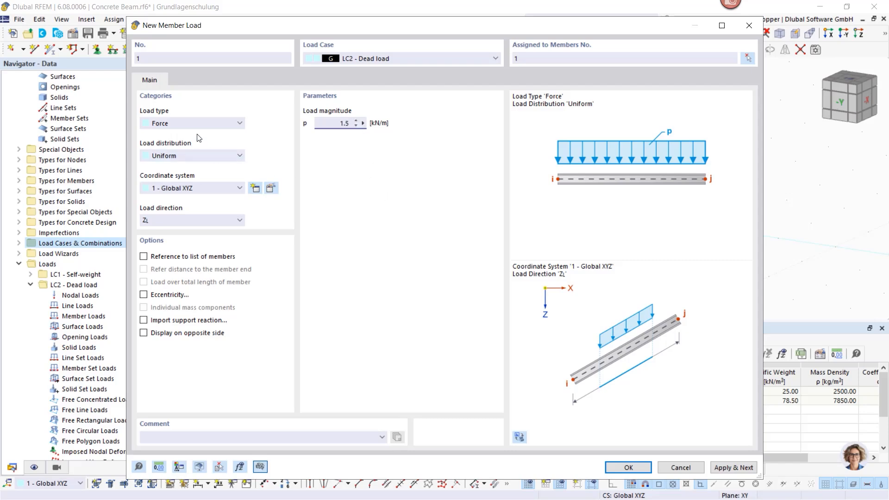
pyautogui.click(185, 224)
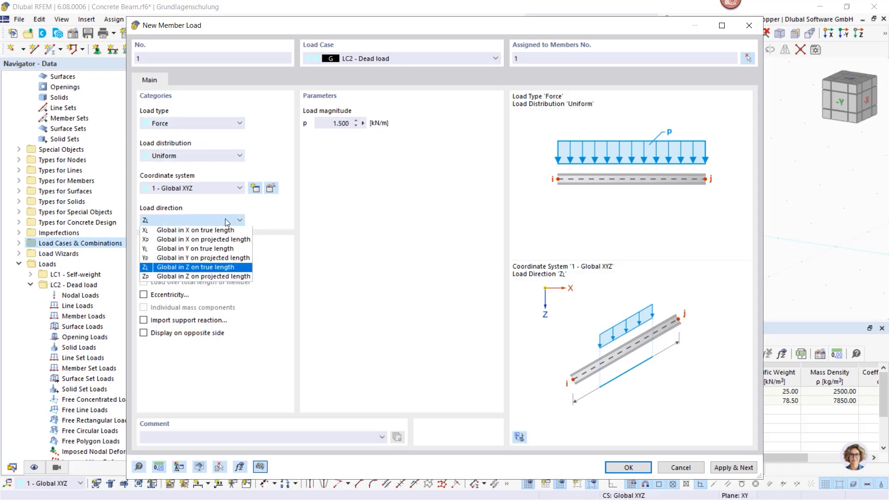
pyautogui.click(196, 220)
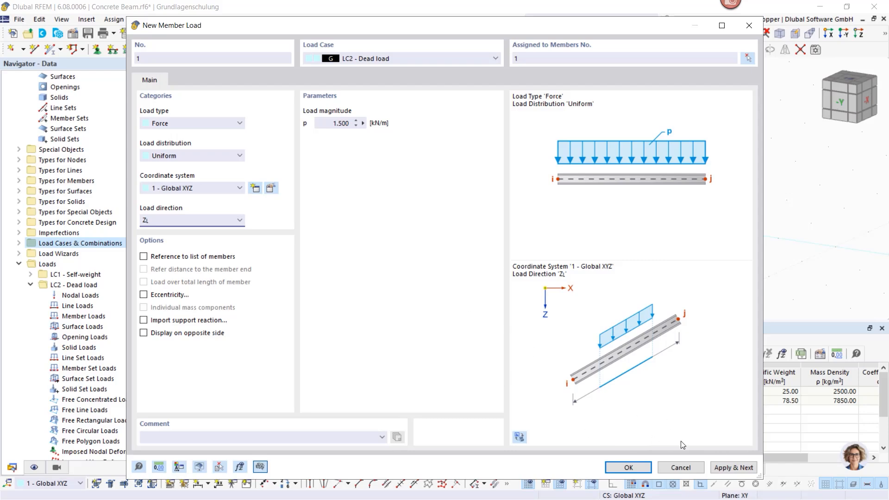
pyautogui.click(738, 470)
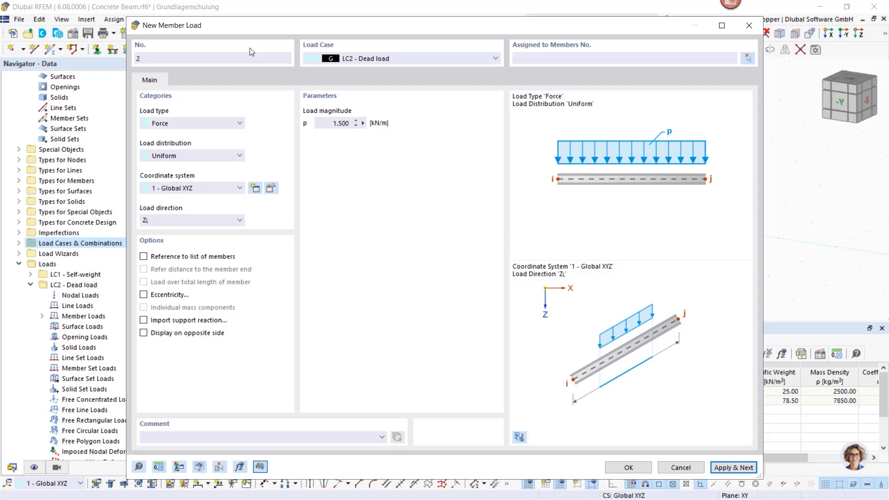
pyautogui.moveTo(296, 32); pyautogui.dragTo(369, 219)
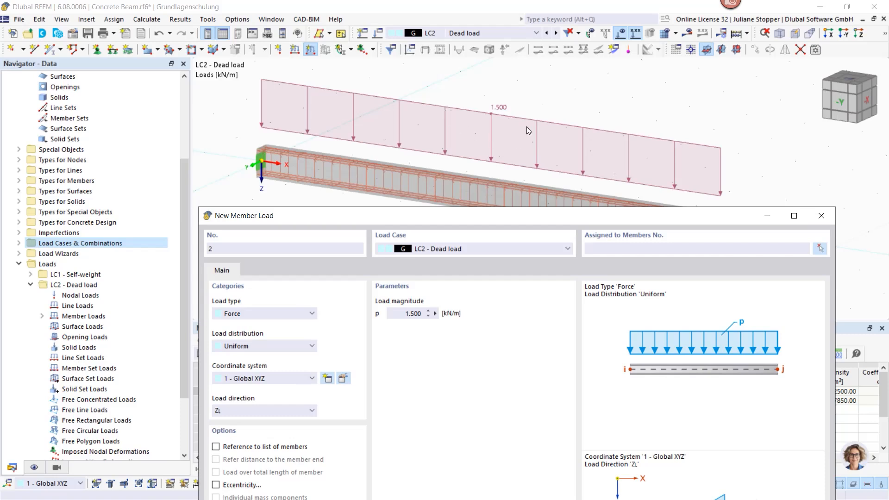
pyautogui.moveTo(474, 219); pyautogui.dragTo(450, 56)
# - Set up the next member load in LC3 - Live load - 1 on member 1 with a trapezoidal distribution
pyautogui.click(469, 87)
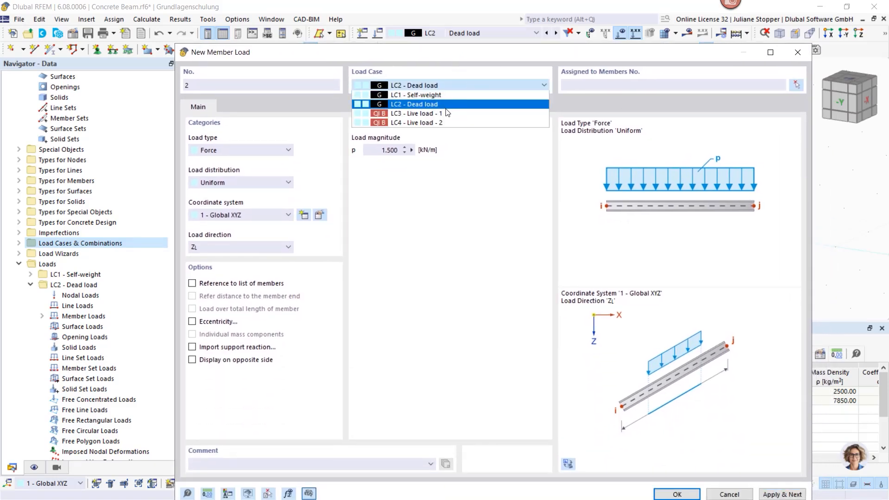
pyautogui.click(458, 118)
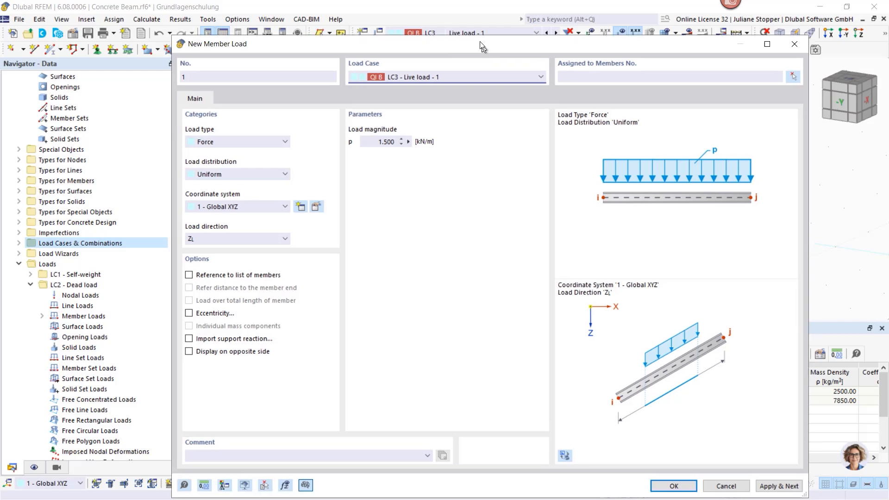
pyautogui.click(573, 69)
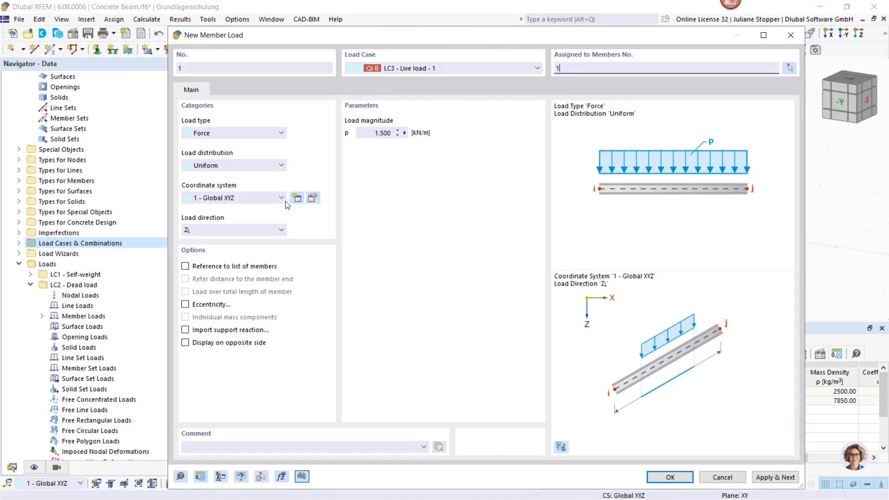
pyautogui.click(243, 166)
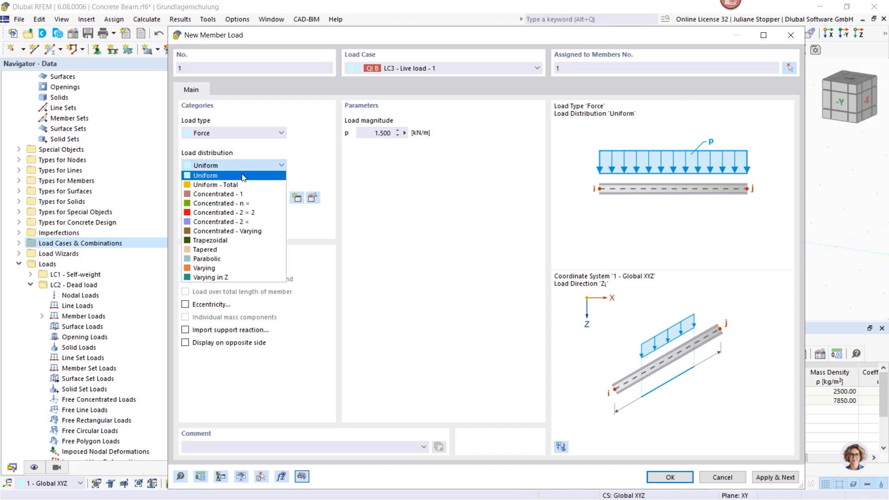
pyautogui.click(224, 240)
# - Give the trapezoidal load magnitudes of 20 kN/m at both ends, from 0 to 6 m, apply it and check it on the beam
pyautogui.moveTo(370, 133); pyautogui.dragTo(407, 133)
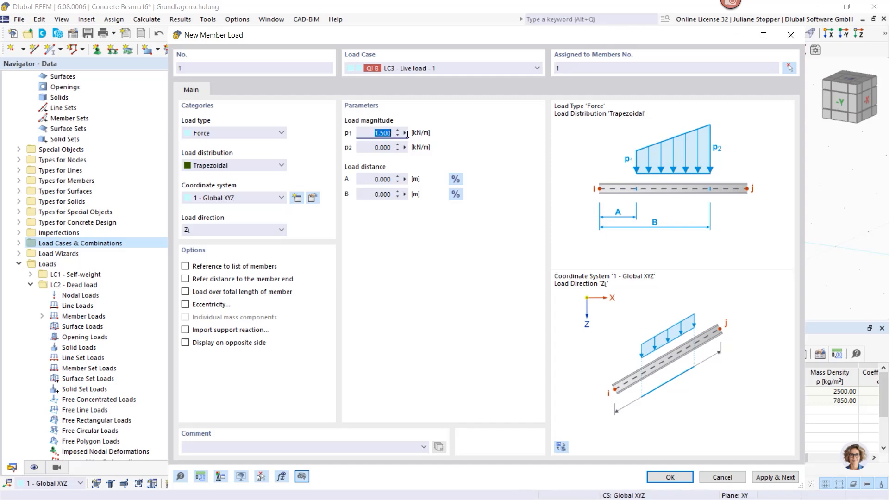
pyautogui.write('20')
pyautogui.click(371, 146)
pyautogui.write('20')
pyautogui.click(365, 132)
pyautogui.click(366, 178)
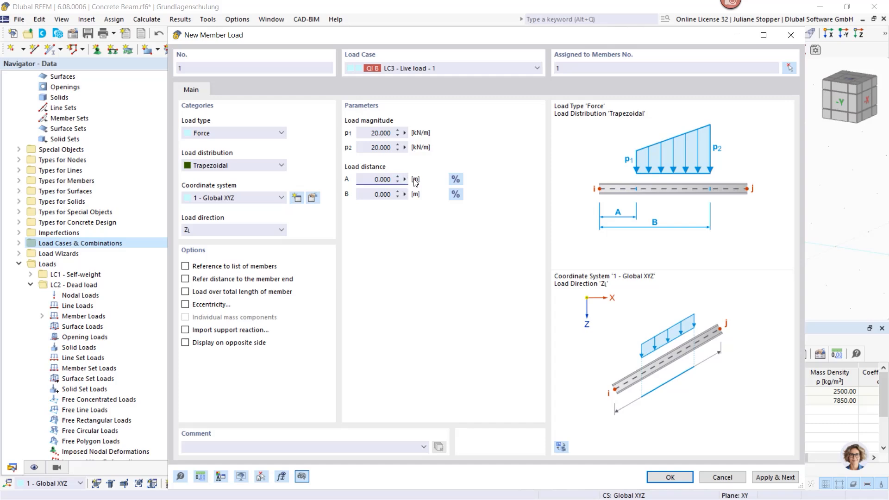
pyautogui.moveTo(370, 195); pyautogui.dragTo(393, 196)
pyautogui.write('6')
pyautogui.click(781, 479)
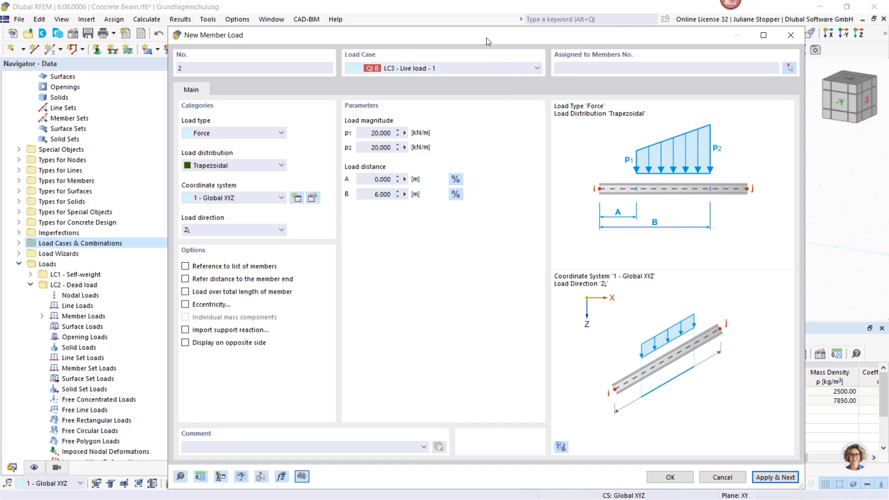
pyautogui.moveTo(486, 38); pyautogui.dragTo(518, 261)
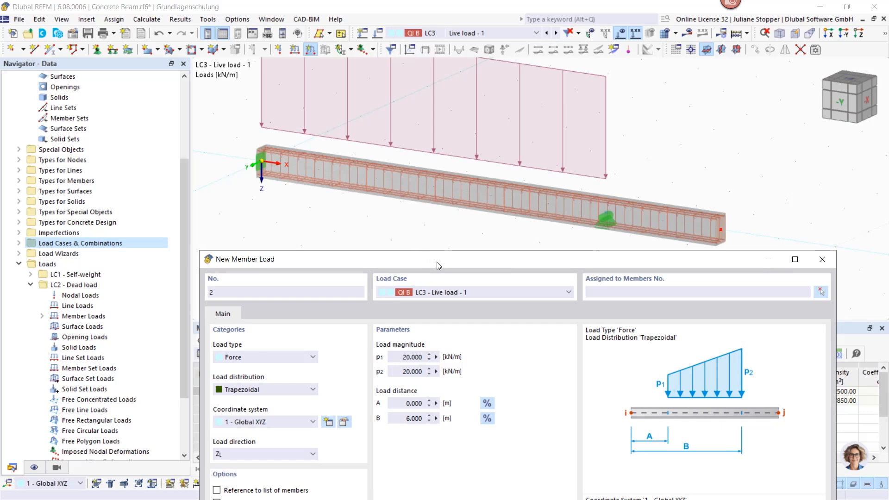
pyautogui.moveTo(437, 262); pyautogui.dragTo(431, 57)
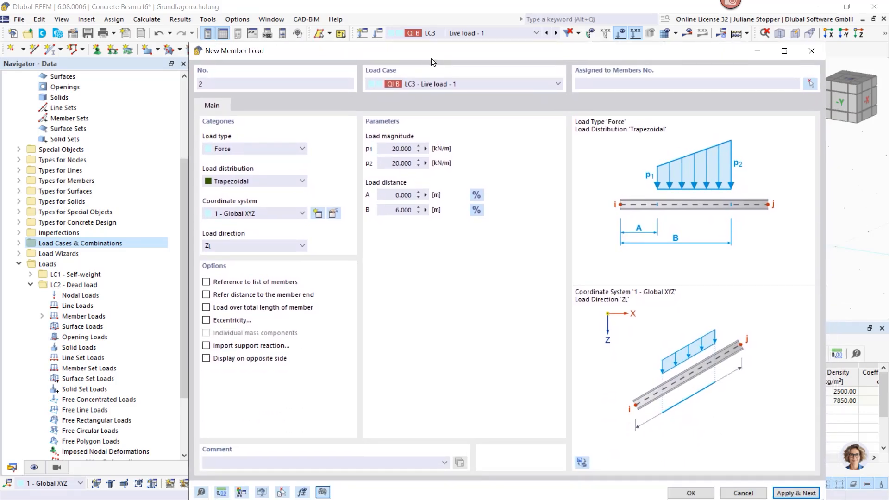
# - Add the 20 kN/m trapezoidal member load to member 1 in LC4 - Live load - 2, running from 6 to 8 m
pyautogui.click(474, 84)
pyautogui.click(477, 112)
pyautogui.click(597, 85)
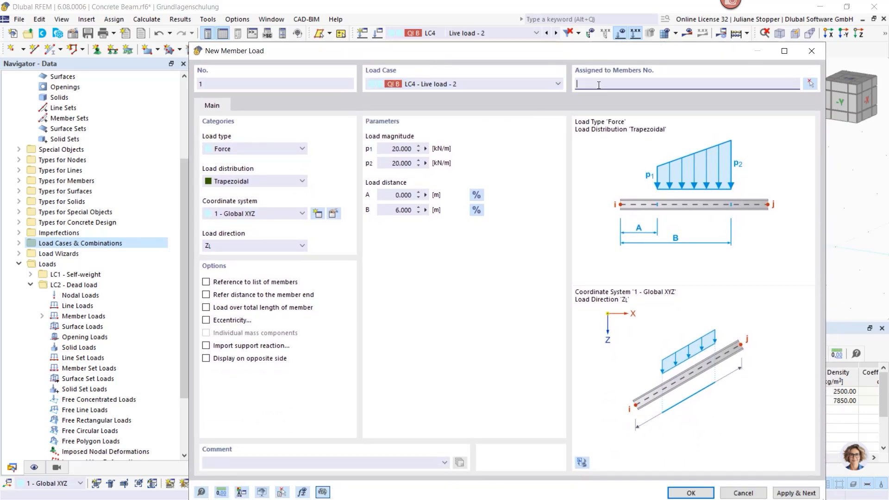
pyautogui.click(391, 197)
pyautogui.write('6')
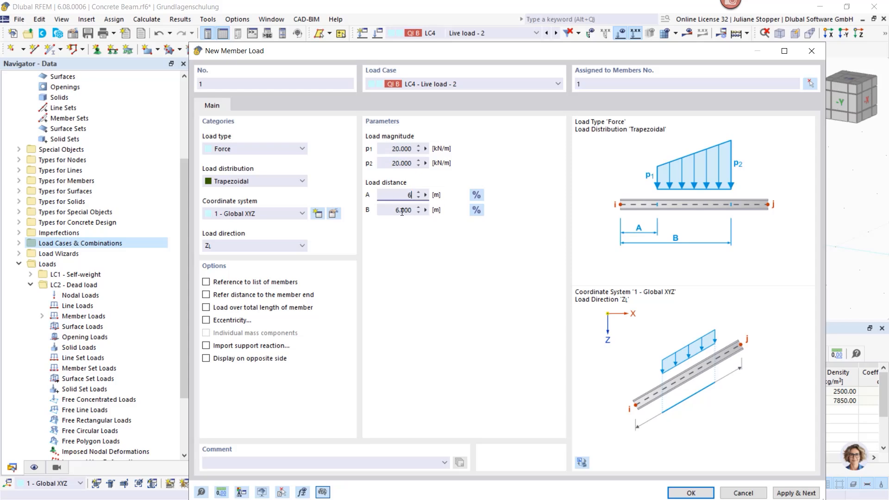
pyautogui.click(402, 211)
pyautogui.write('8')
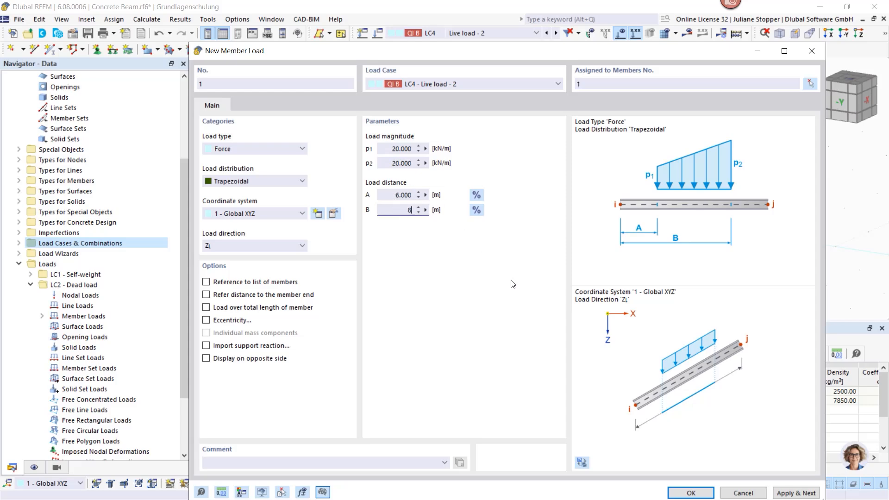
pyautogui.click(690, 492)
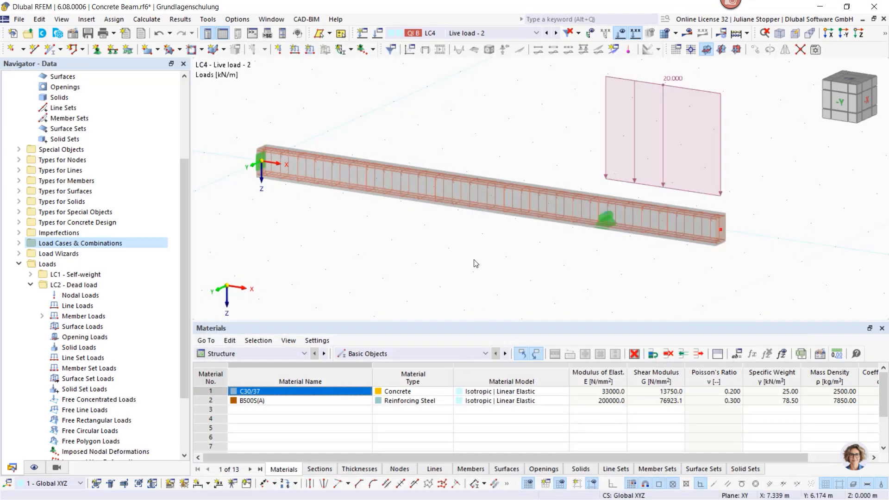
# - Go back through the load cases from LC4 to LC1 - Self-weight and check the loads on the beam
pyautogui.click(498, 33)
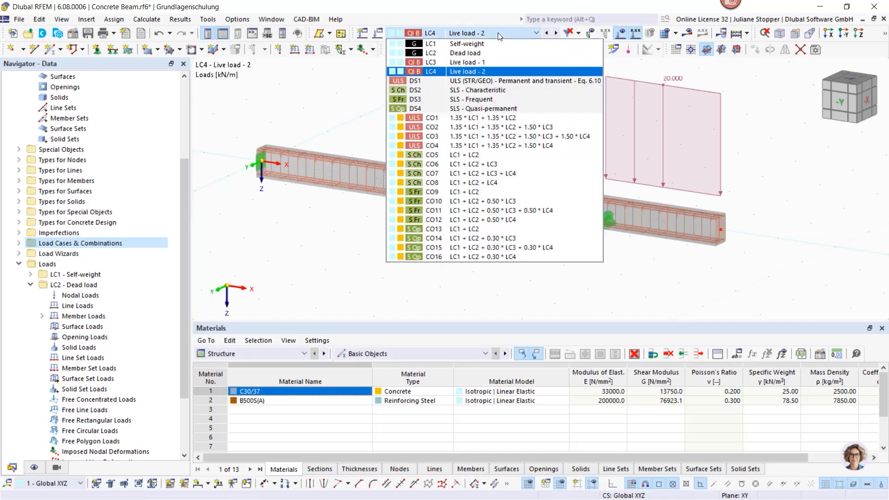
pyautogui.click(498, 32)
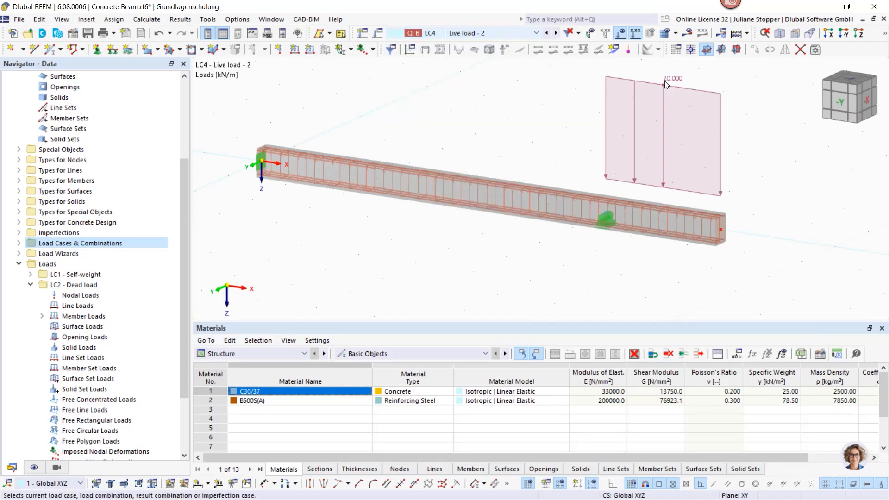
pyautogui.click(547, 34)
pyautogui.click(548, 33)
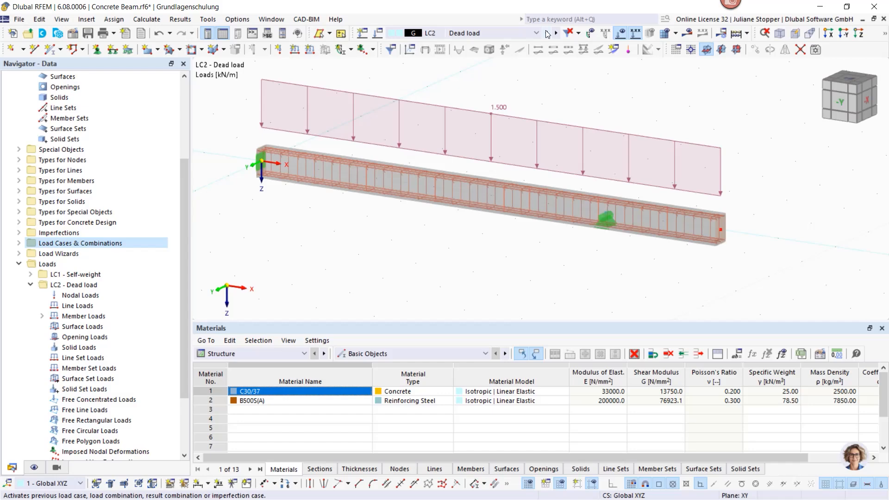
pyautogui.click(547, 33)
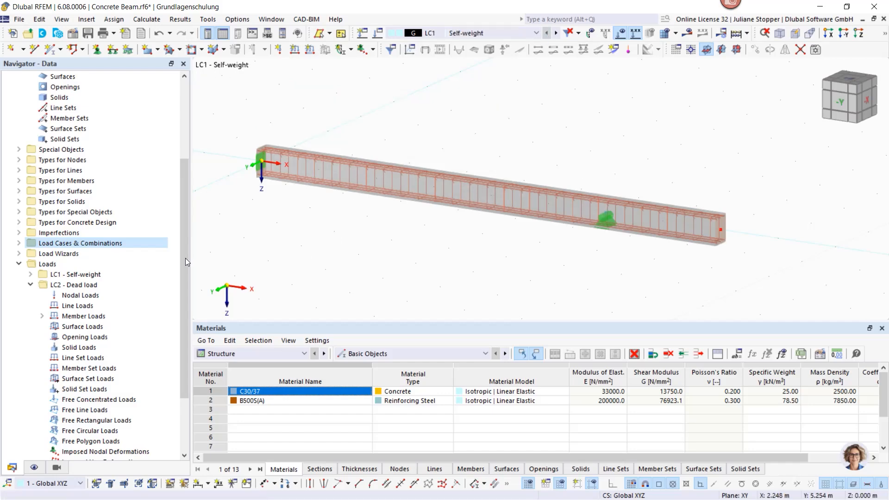
# - Turn on the display of the self-weight load on the beam and return to the model data tree
pyautogui.click(30, 285)
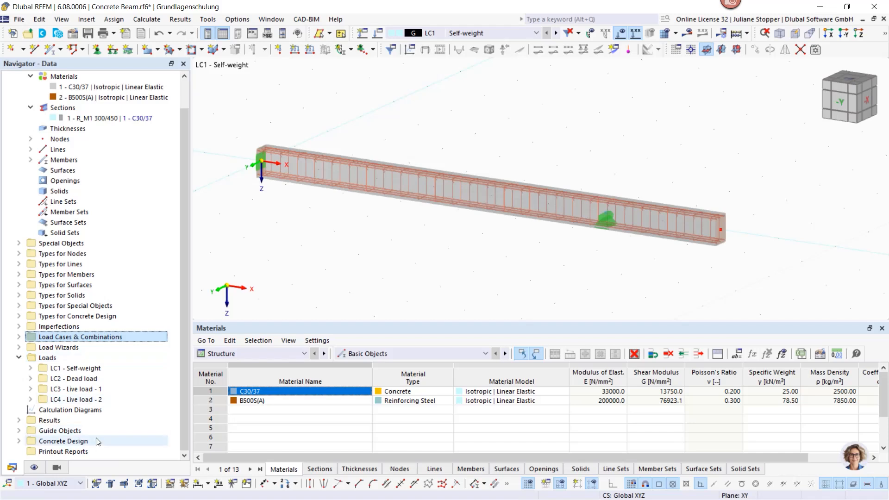
pyautogui.click(34, 467)
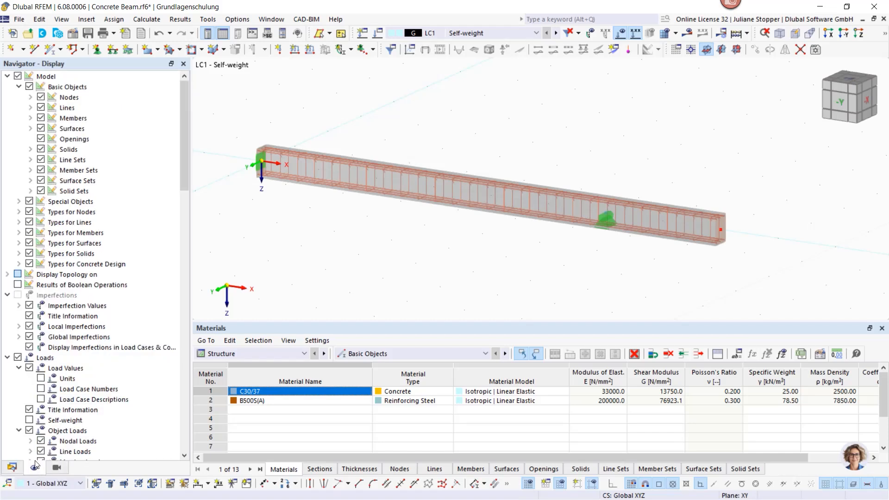
pyautogui.click(7, 77)
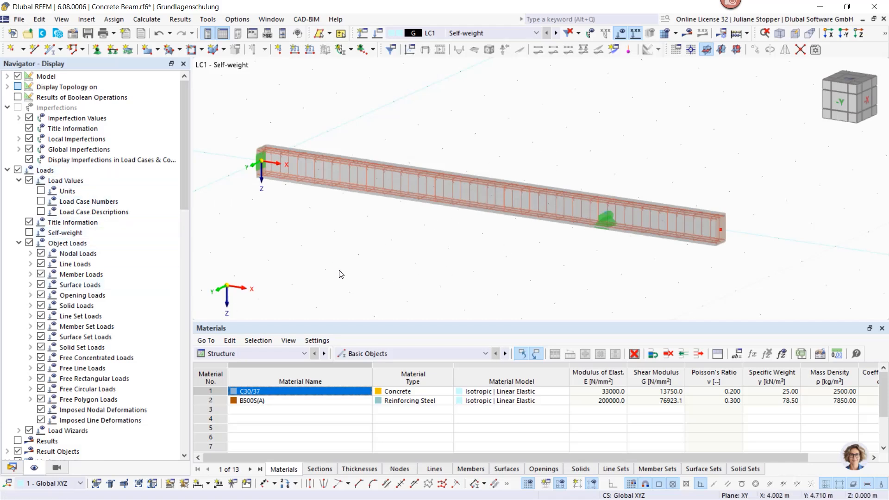
pyautogui.click(29, 232)
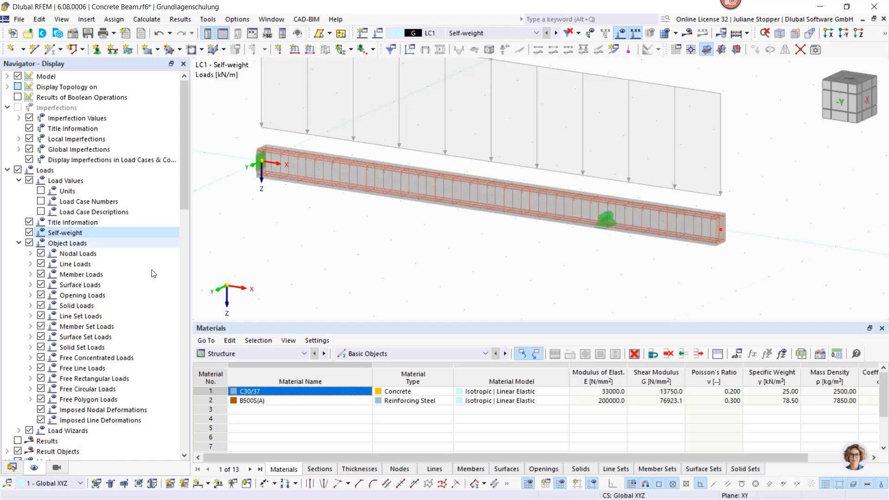
pyautogui.scroll(-3, 406, 281)
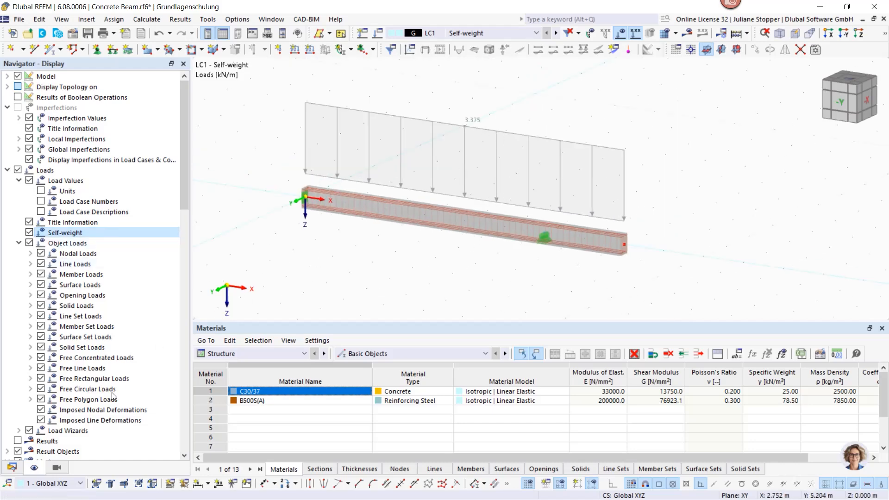
pyautogui.click(13, 468)
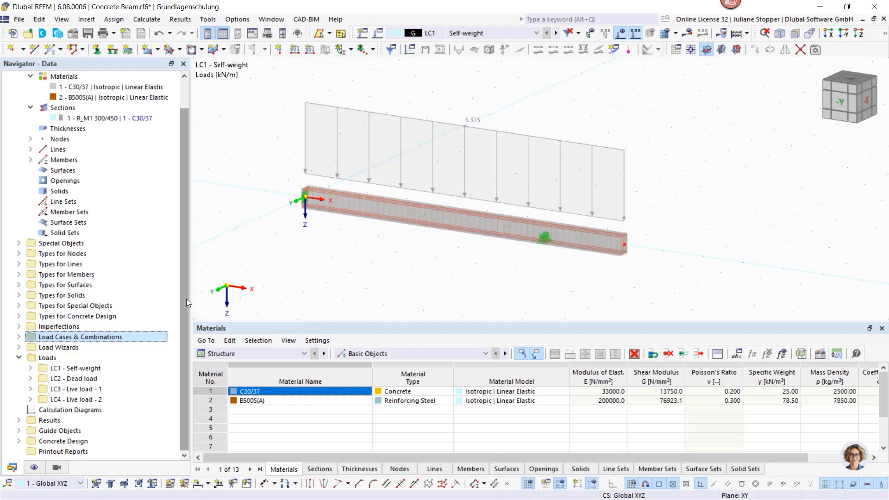
# - Examine the factored loads on the beam in the load combinations from CO3 to CO7
pyautogui.click(479, 32)
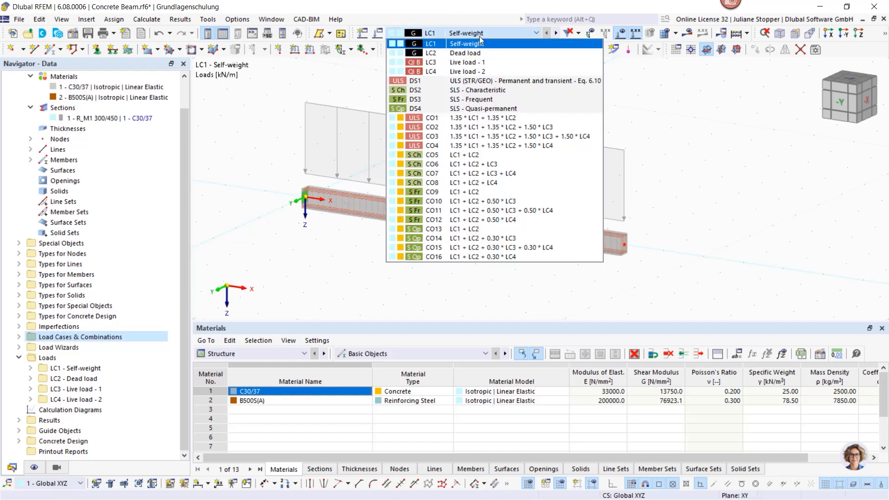
pyautogui.click(492, 138)
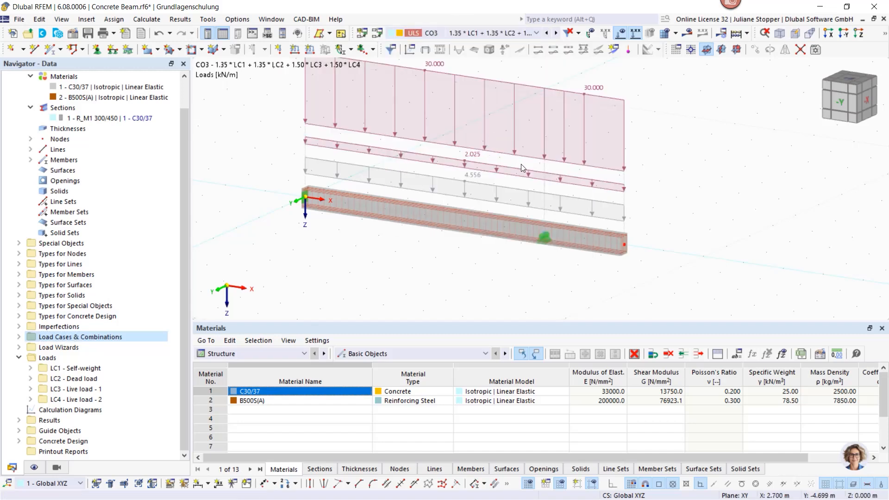
pyautogui.moveTo(465, 165); pyautogui.dragTo(480, 183, button='middle')
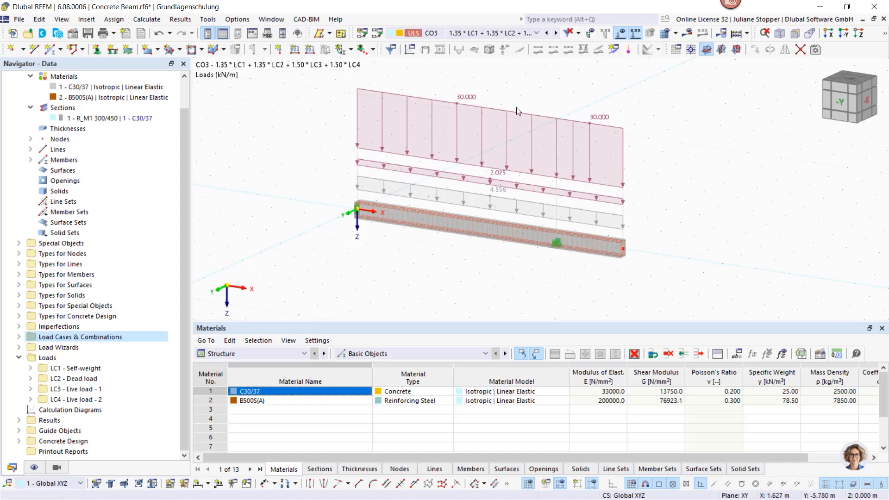
pyautogui.click(556, 35)
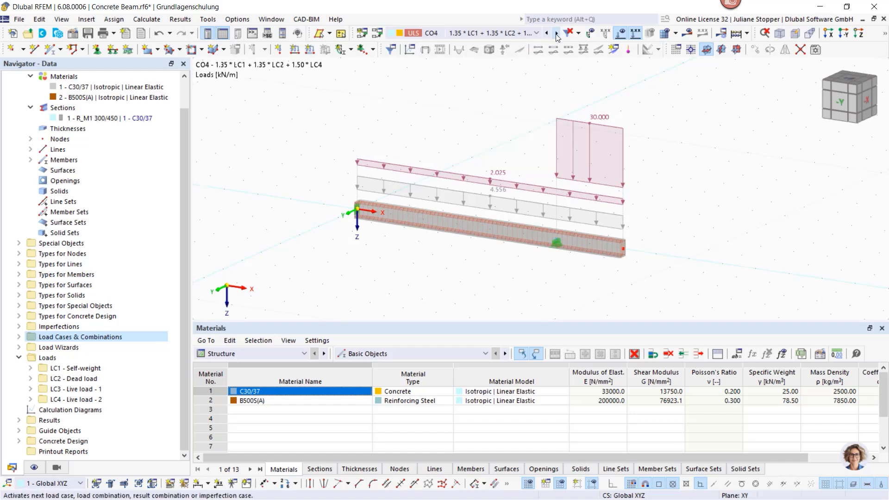
pyautogui.click(556, 35)
pyautogui.click(556, 35)
pyautogui.click(557, 35)
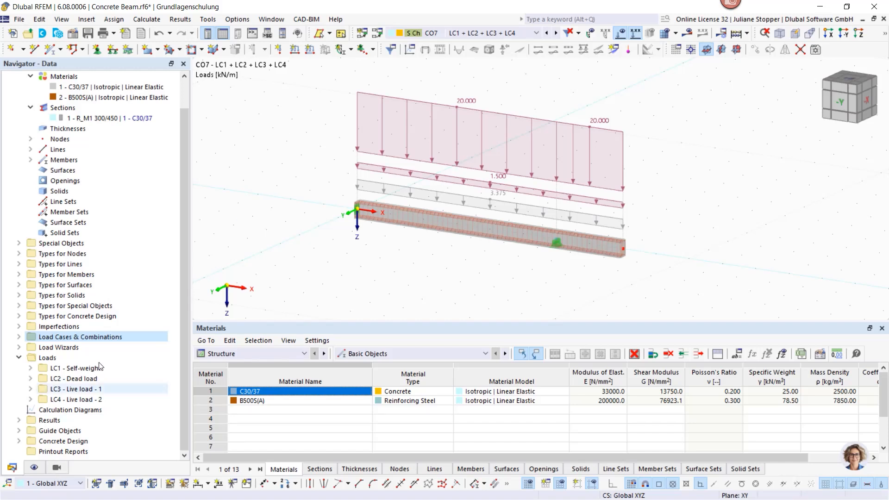
pyautogui.scroll(1, 186, 264)
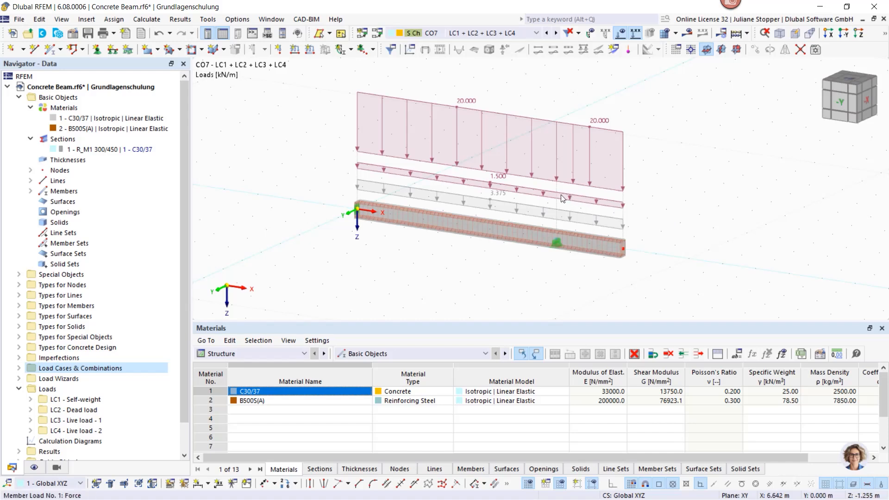
# - Open member 1 for editing and review its section and main settings
pyautogui.doubleClick(479, 227)
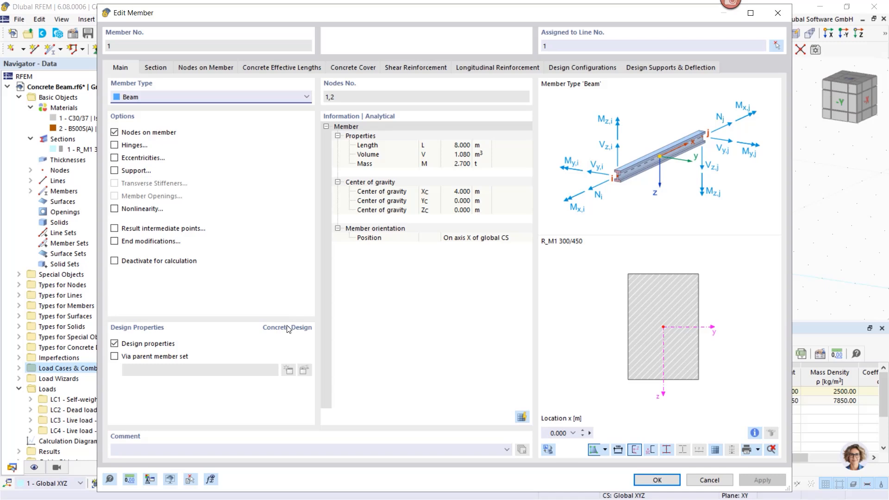
pyautogui.click(156, 68)
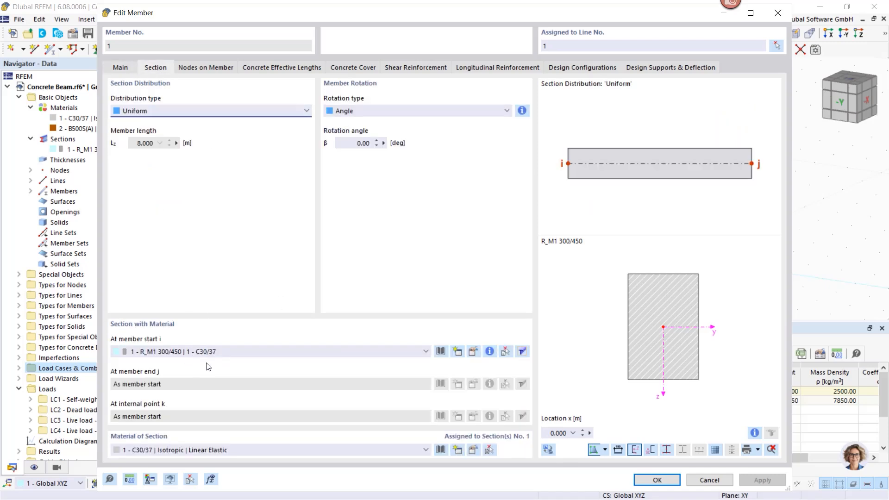
pyautogui.click(119, 67)
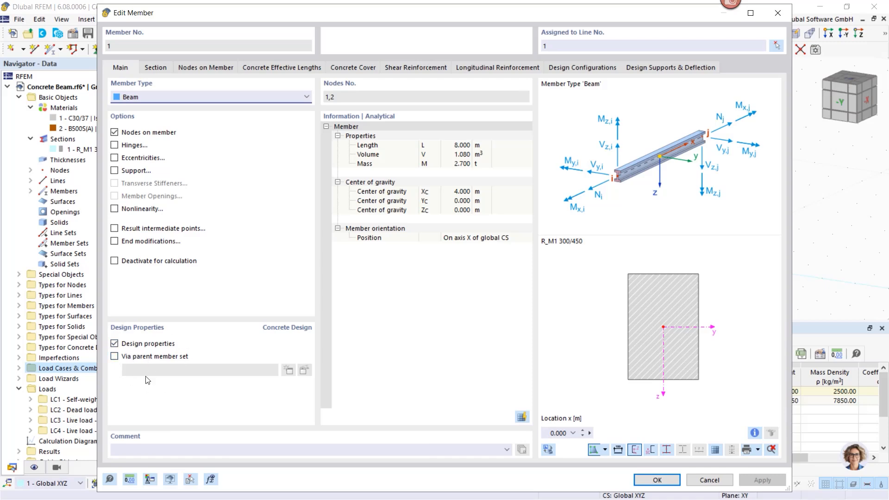
# - Switch off the design properties of member 1, look over its remaining settings, and switch the design properties back on
pyautogui.click(113, 343)
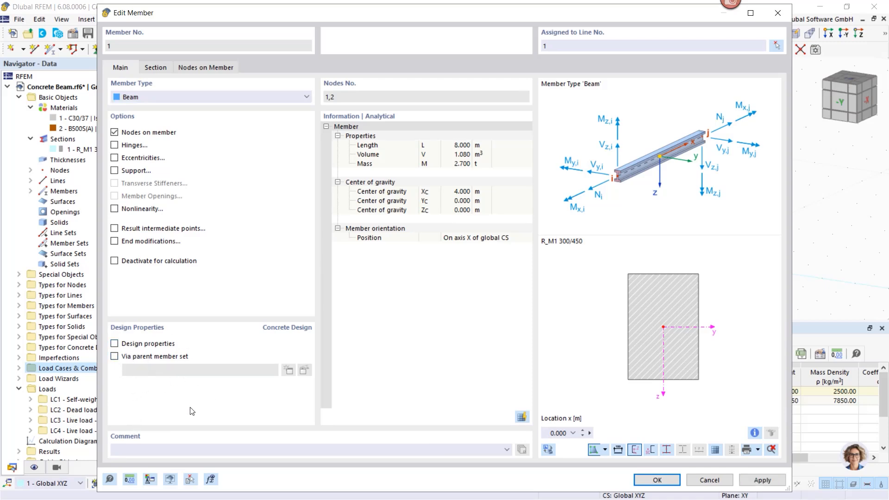
pyautogui.click(232, 159)
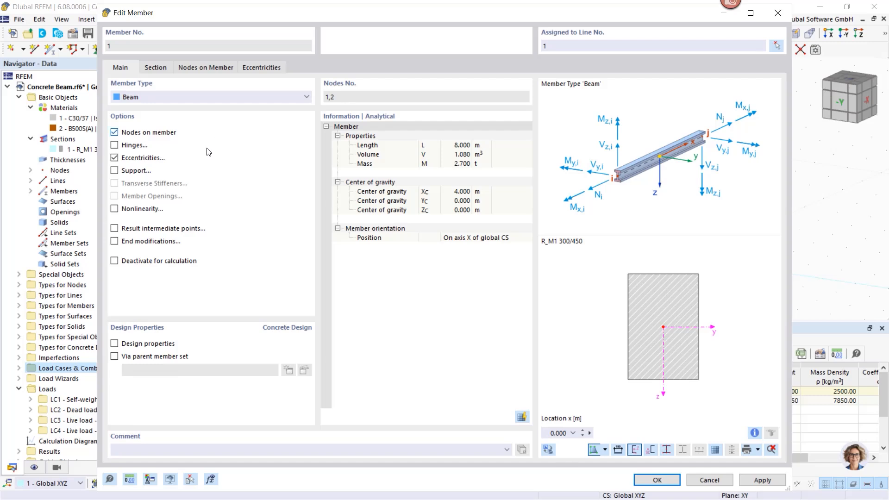
pyautogui.click(115, 159)
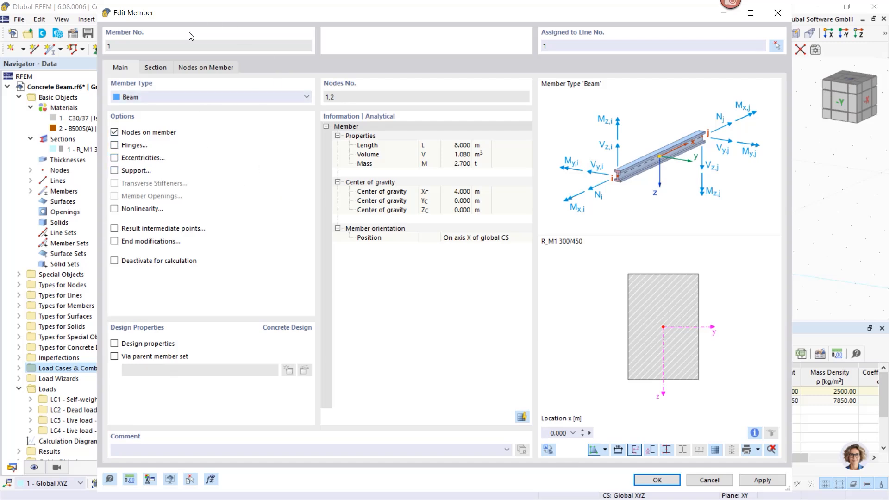
pyautogui.click(158, 68)
pyautogui.click(203, 70)
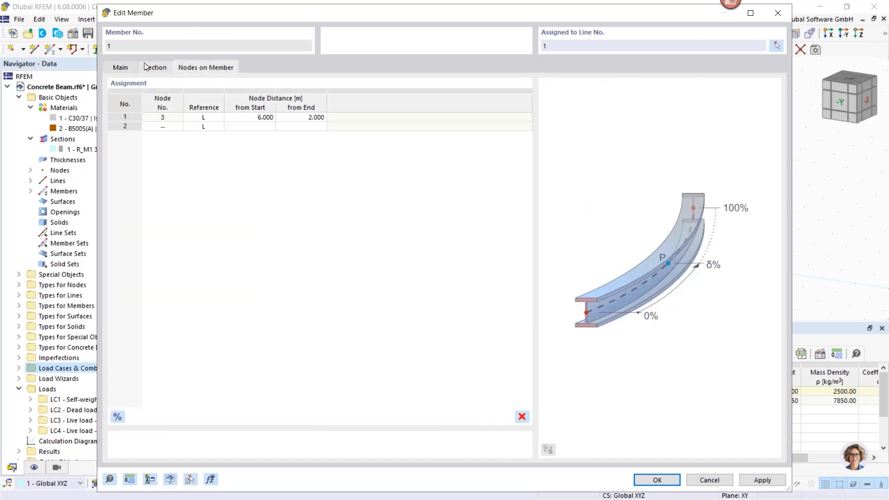
pyautogui.click(134, 70)
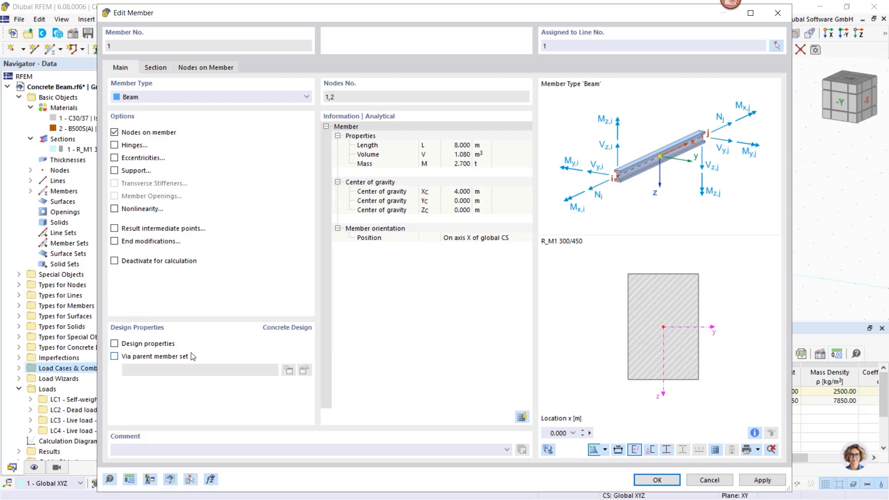
pyautogui.click(115, 344)
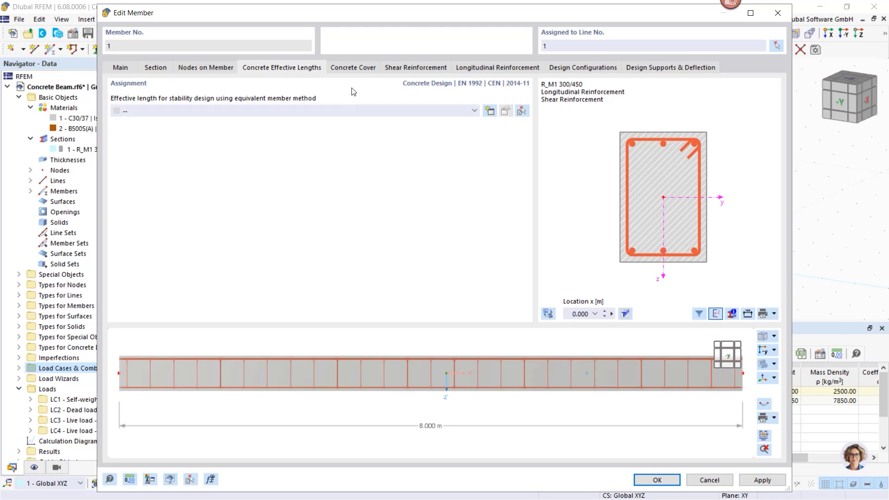
# - Open the XC1 concrete durability assigned to member 1 and examine its exposure classes and concrete cover options
pyautogui.click(354, 69)
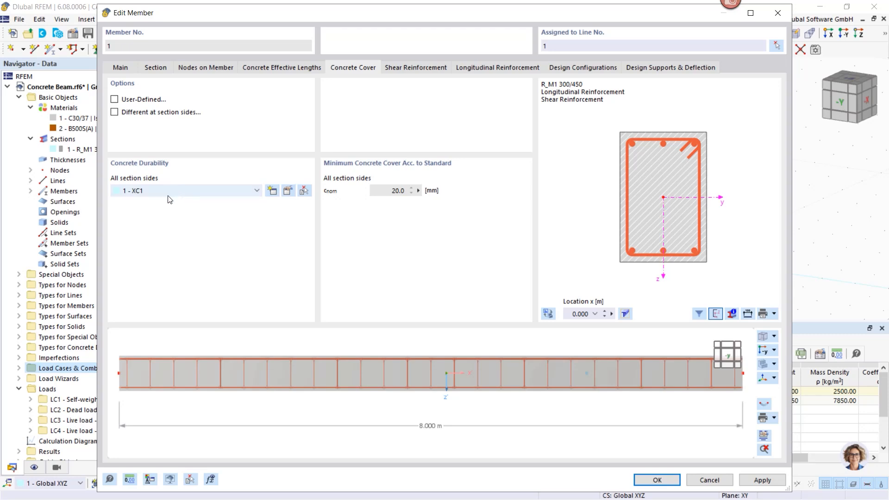
pyautogui.click(289, 191)
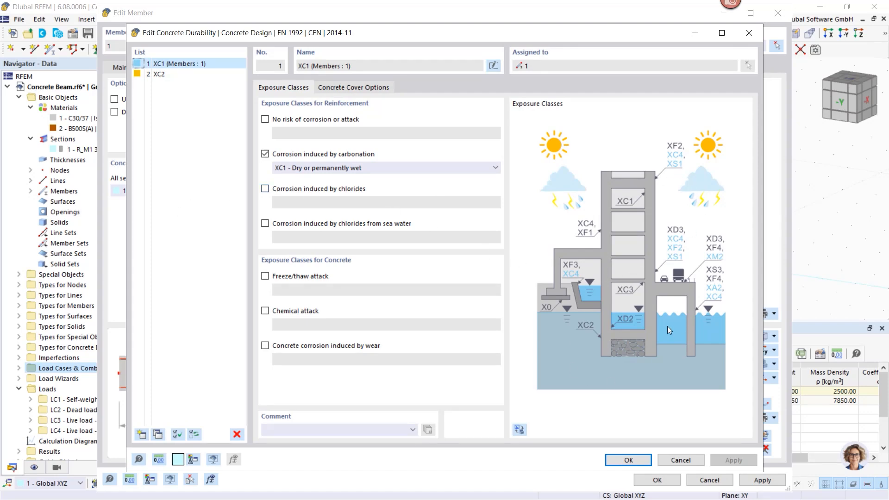
pyautogui.click(362, 167)
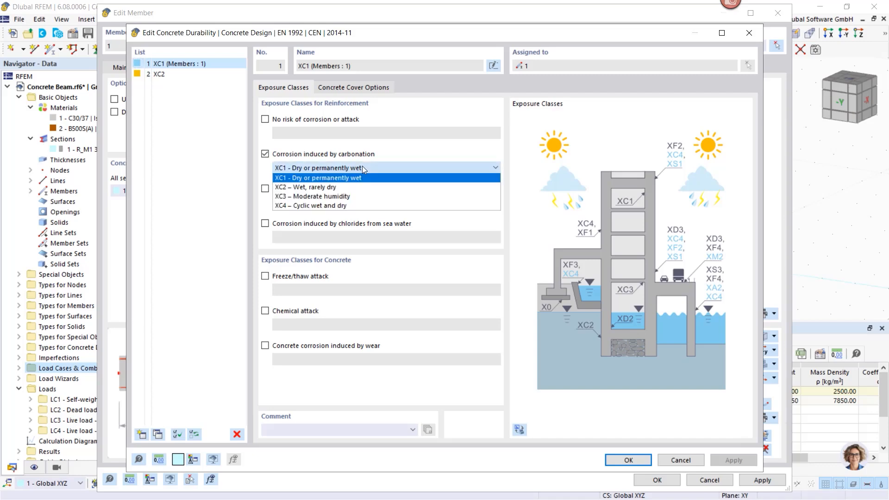
pyautogui.click(362, 167)
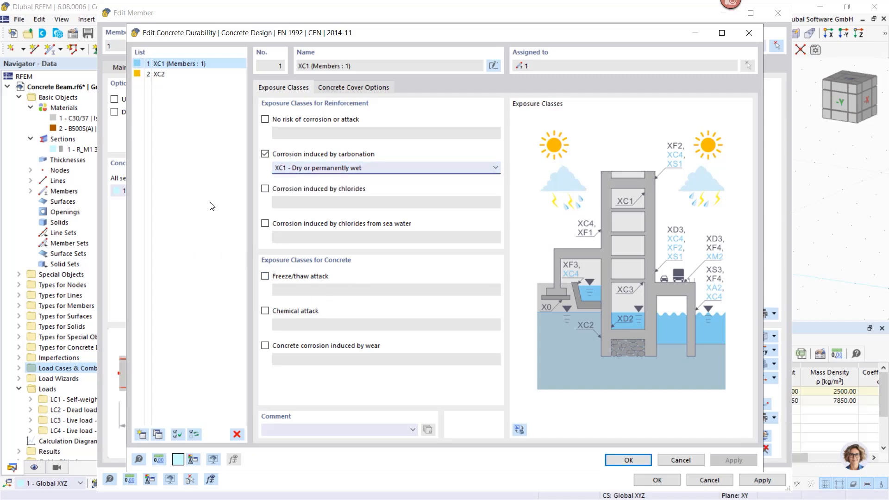
pyautogui.click(334, 88)
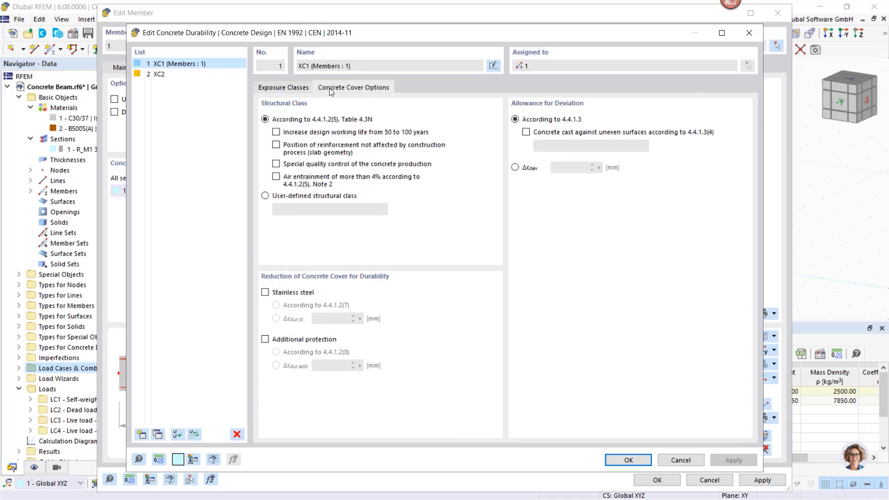
pyautogui.click(284, 88)
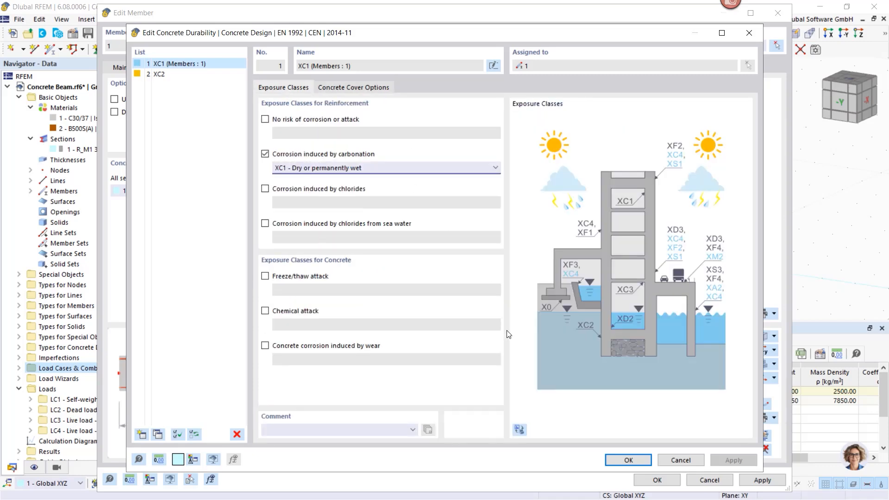
# - Try a user-defined concrete cover with separate covers per section side for member 1, and switch both options off again
pyautogui.click(683, 461)
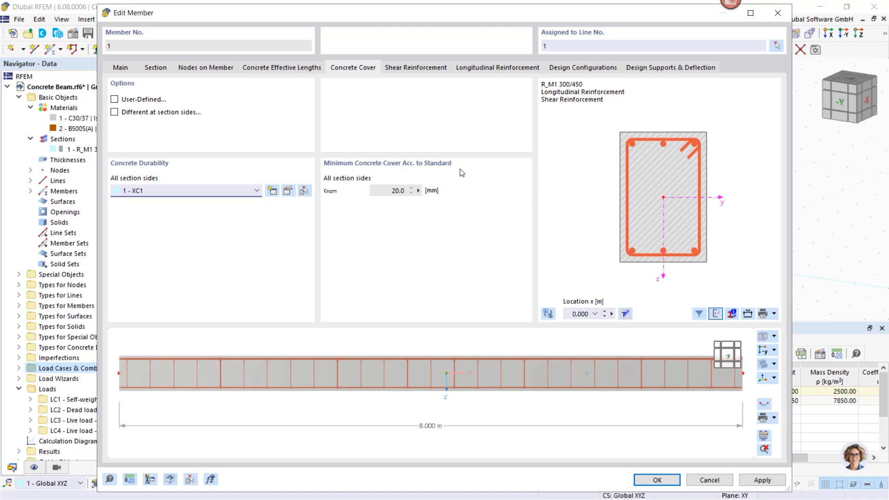
pyautogui.click(114, 100)
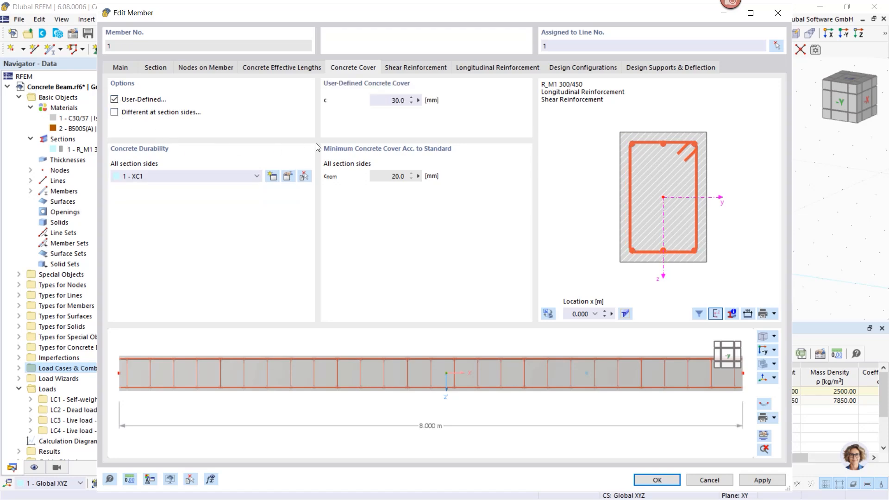
pyautogui.click(114, 112)
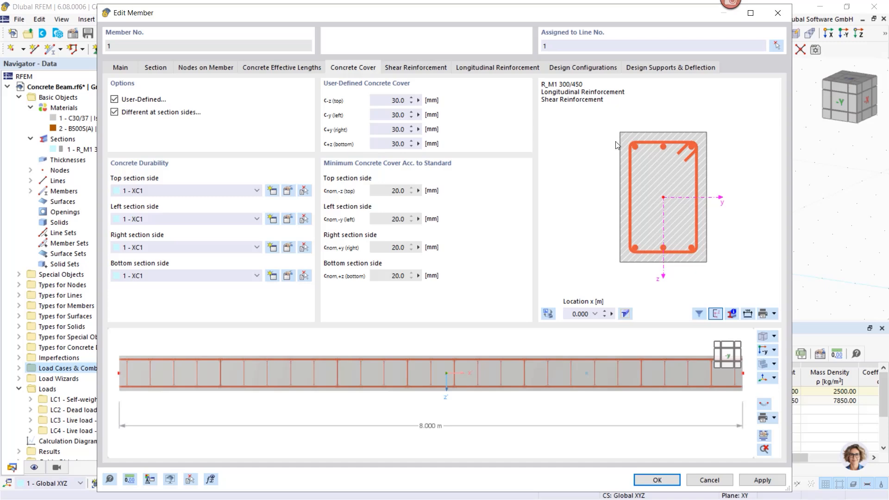
pyautogui.click(114, 112)
pyautogui.click(114, 99)
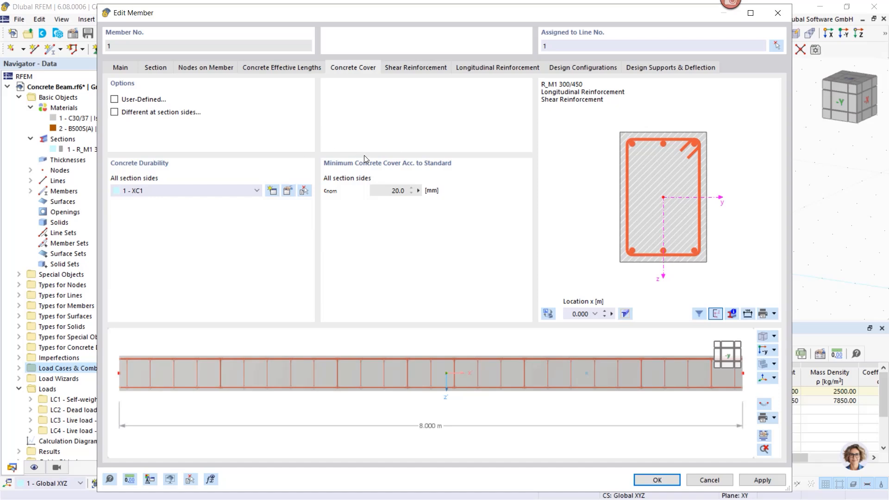
# - Try the three-legged closed stirrup with 90° hook in the shear reinforcement, and return to the two-legged closed type with 135° hook
pyautogui.click(415, 68)
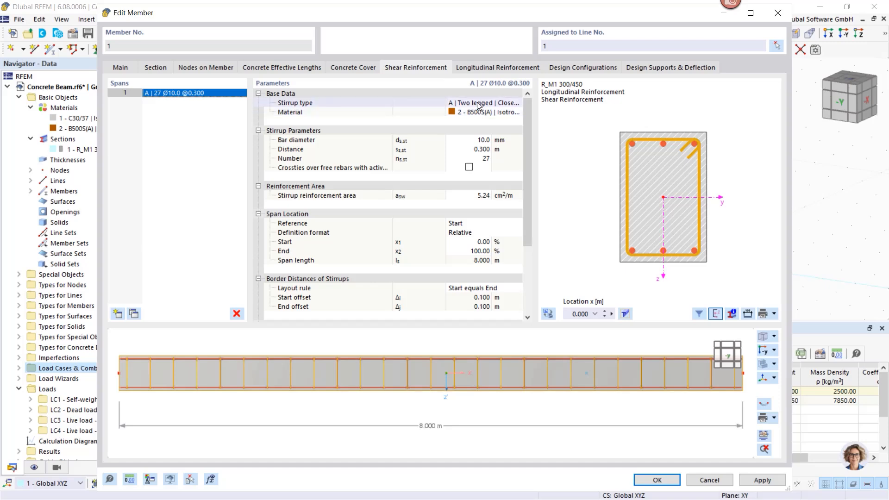
pyautogui.moveTo(445, 102); pyautogui.dragTo(413, 101)
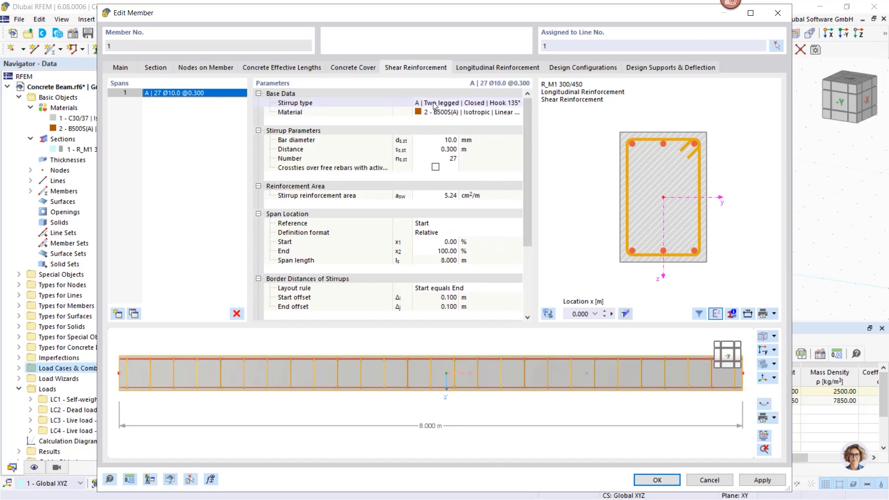
pyautogui.click(459, 104)
pyautogui.click(517, 102)
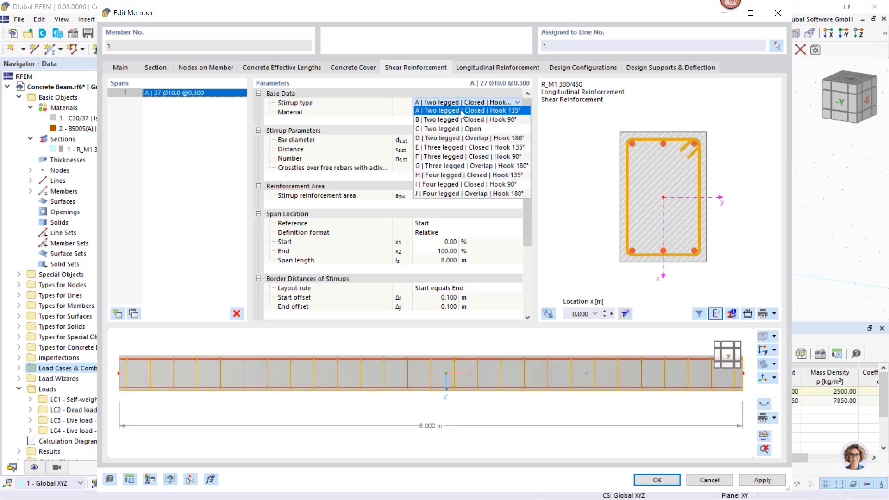
pyautogui.click(458, 156)
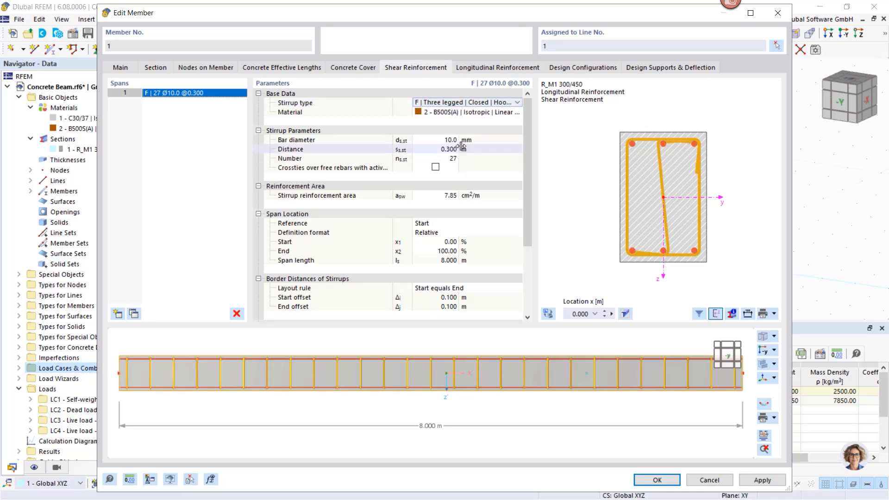
pyautogui.click(476, 104)
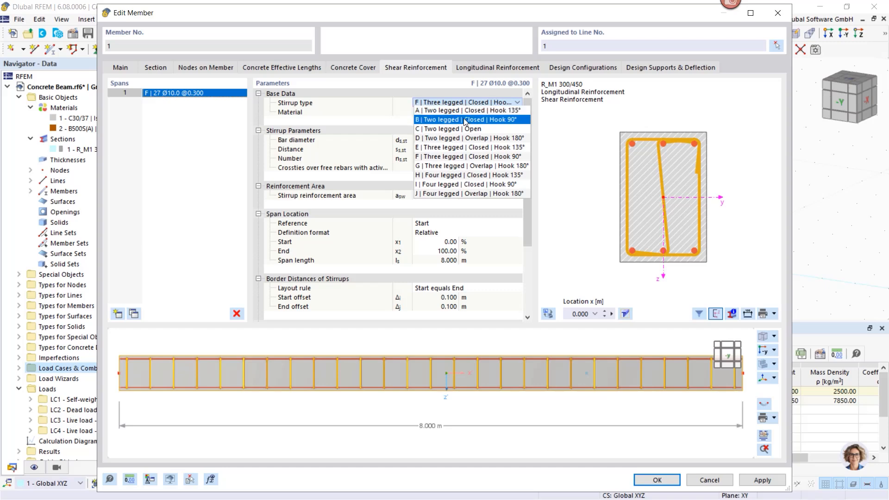
pyautogui.click(465, 111)
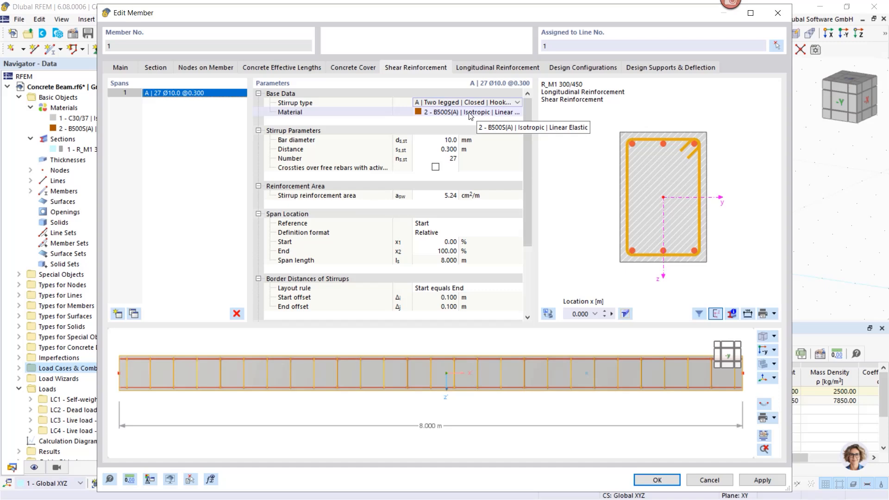
# - Keep B500S(A) as the stirrup material and set the stirrup bar diameter to 8 mm
pyautogui.click(470, 114)
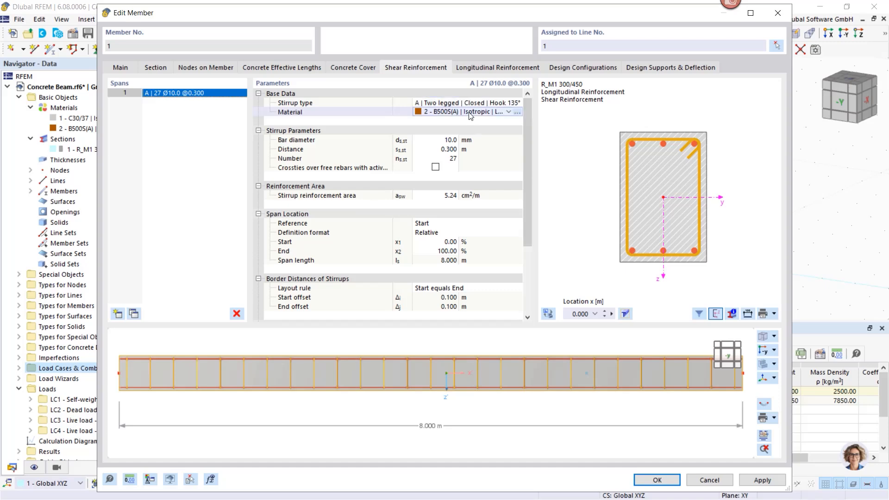
pyautogui.click(508, 111)
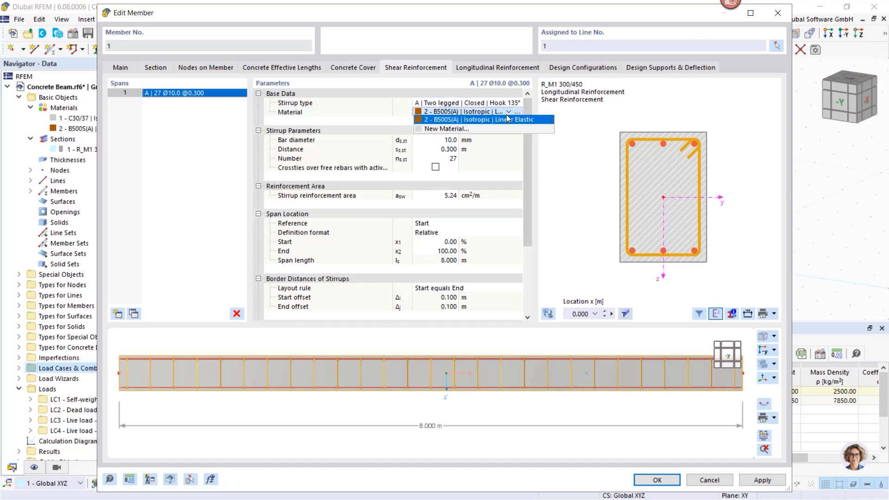
pyautogui.click(422, 121)
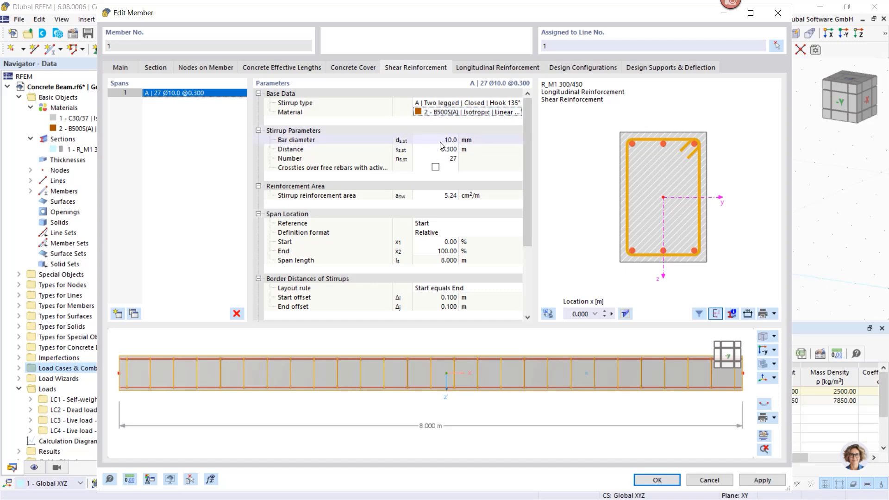
pyautogui.click(443, 141)
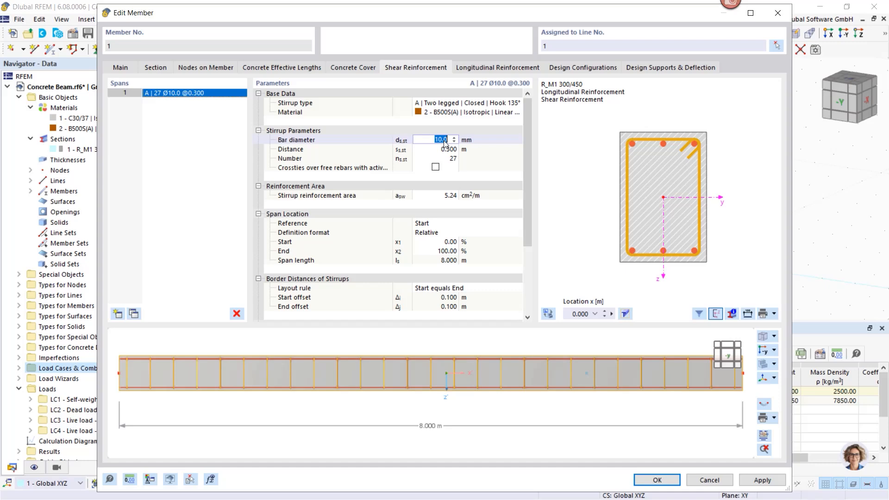
pyautogui.write('8')
pyautogui.press('Return')
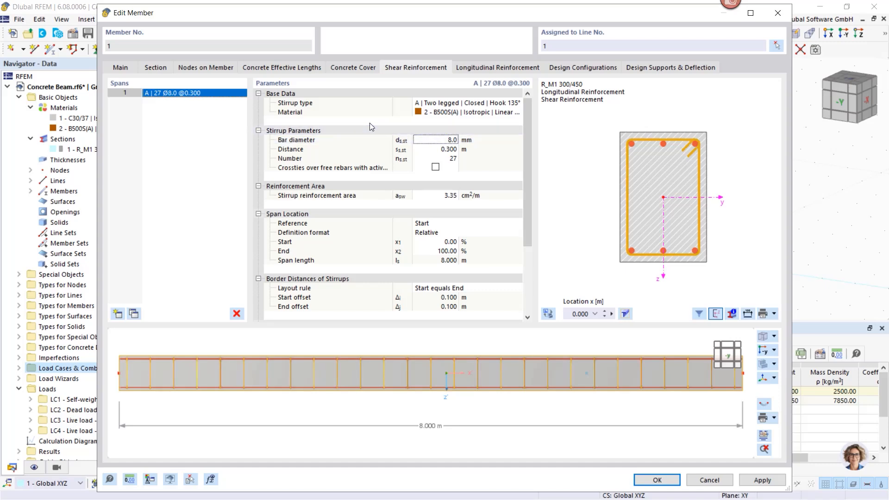
# - Try adding two more stirrup spans to the shear reinforcement, and delete both added spans
pyautogui.click(117, 315)
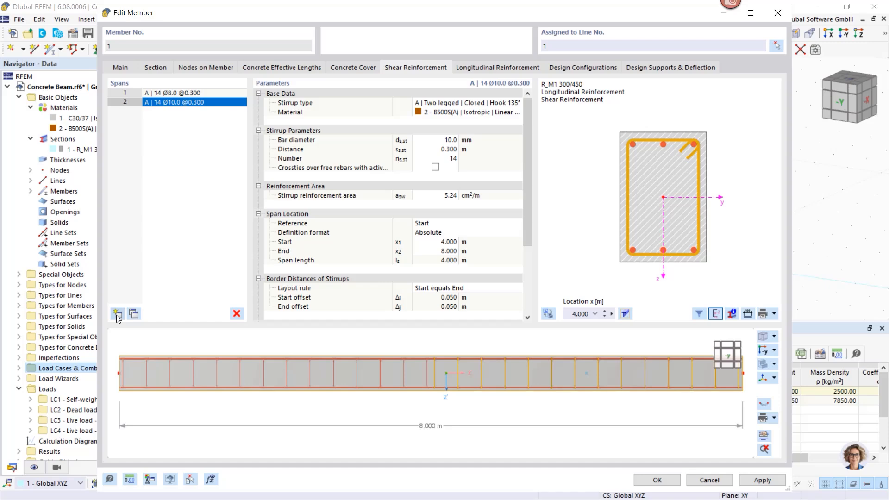
pyautogui.click(117, 314)
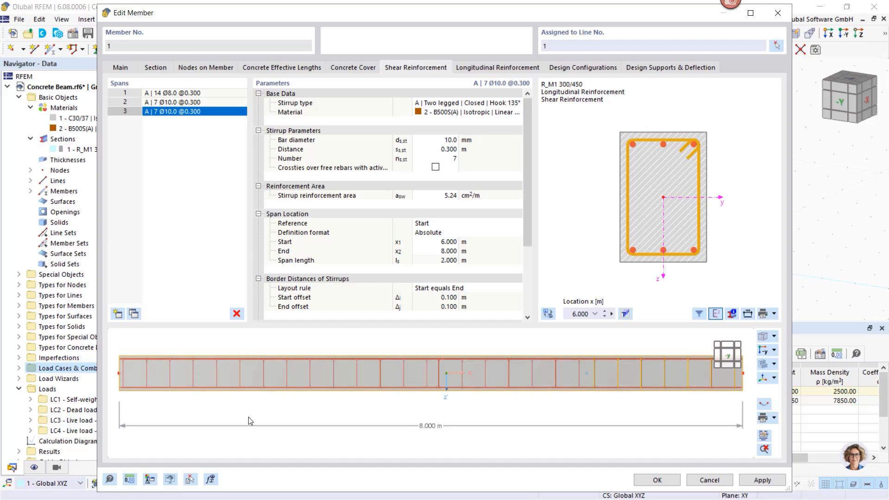
pyautogui.click(242, 316)
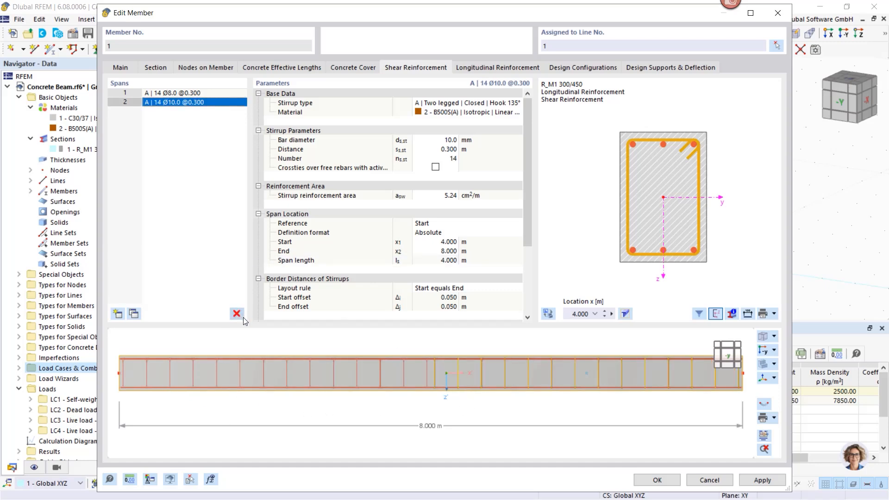
pyautogui.click(237, 314)
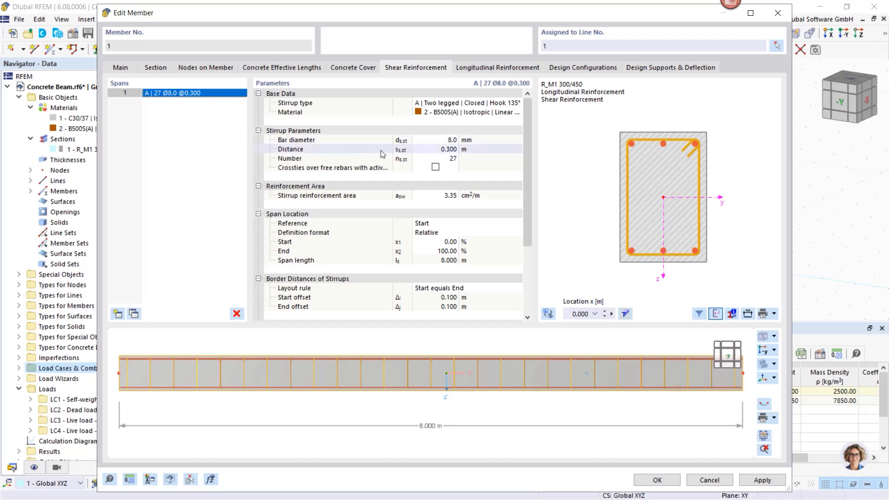
# - Change the longitudinal reinforcement to the Unsymmetrical rebar type and set the top side bar diameter to 14 mm
pyautogui.click(484, 71)
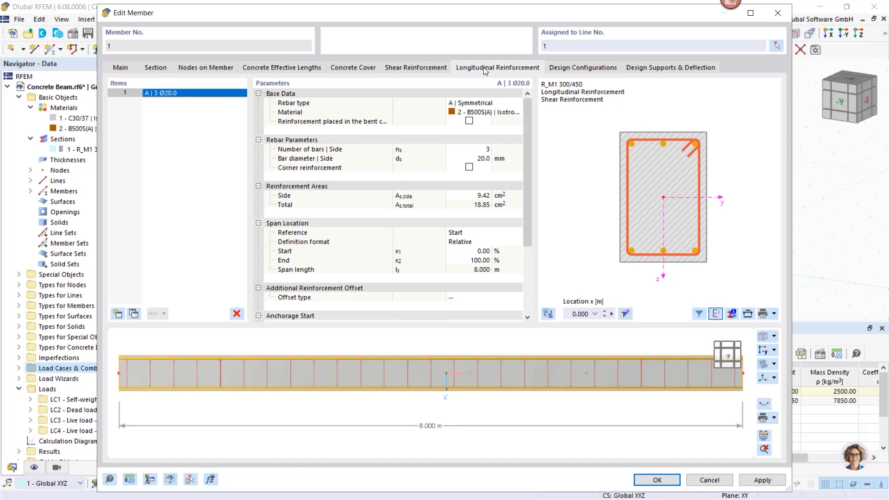
pyautogui.click(508, 105)
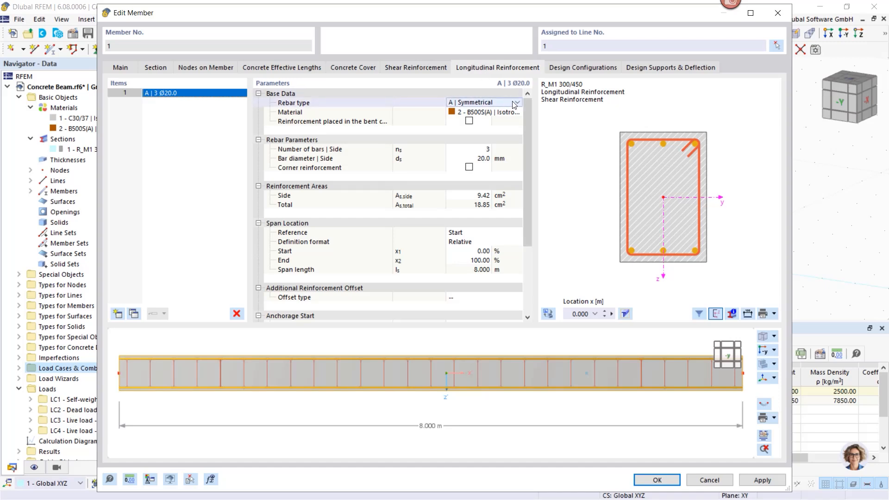
pyautogui.click(517, 104)
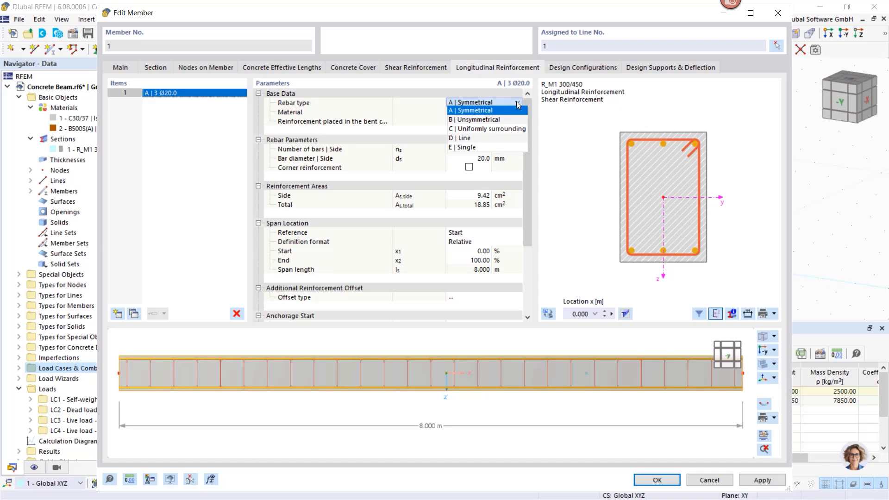
pyautogui.click(495, 122)
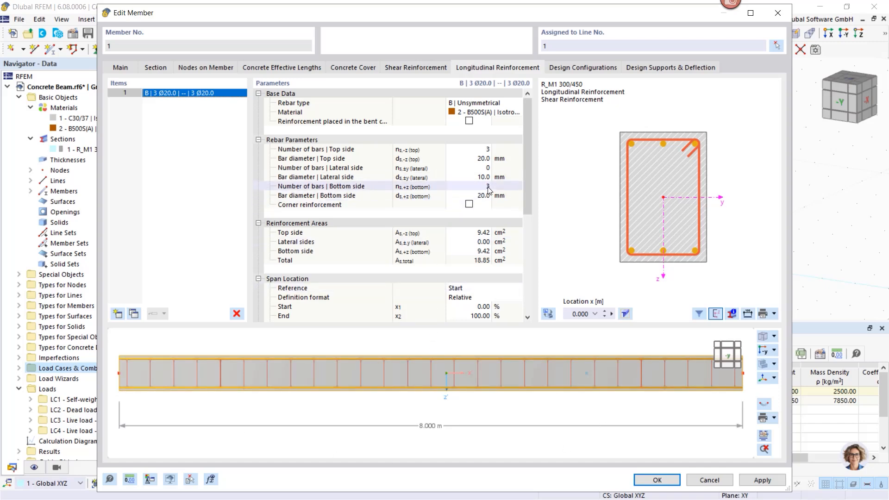
pyautogui.click(483, 159)
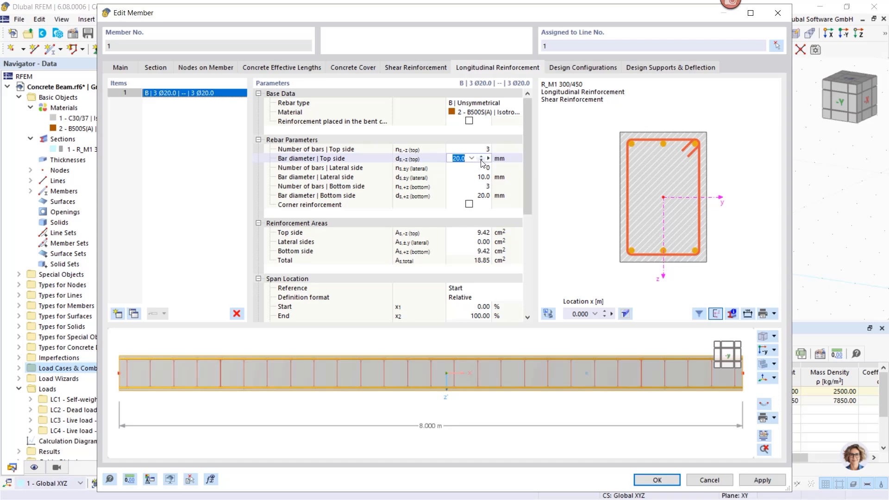
pyautogui.click(471, 159)
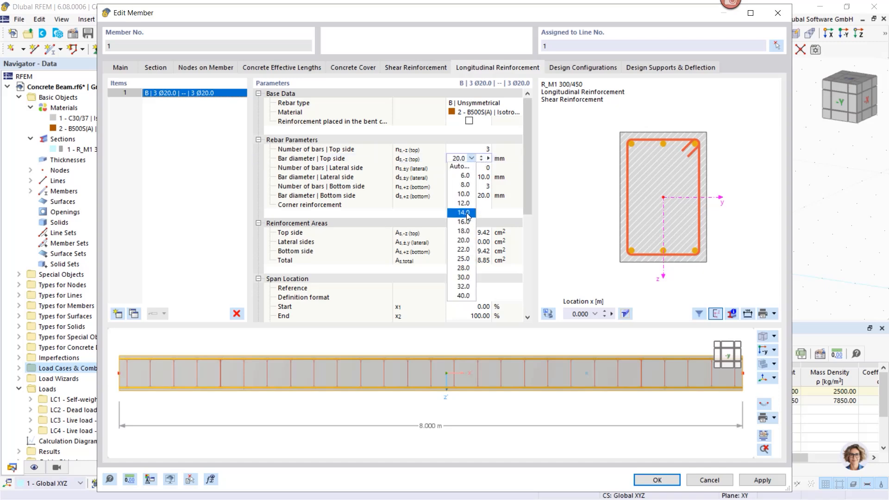
pyautogui.click(463, 213)
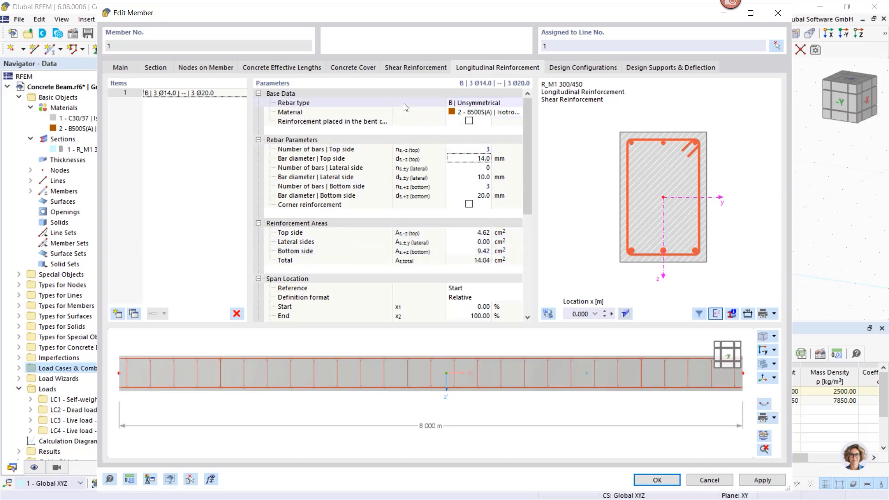
# - Review the shear and longitudinal reinforcement of member 1 once more and apply the member changes
pyautogui.click(408, 66)
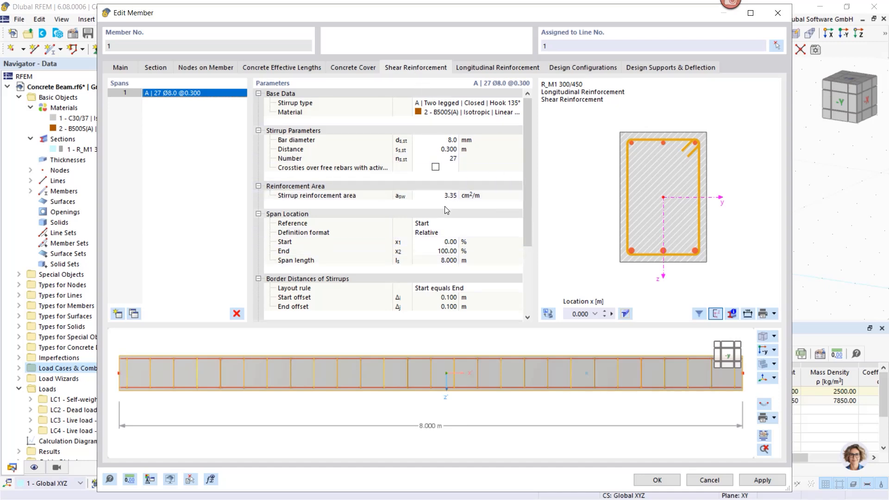
pyautogui.click(469, 69)
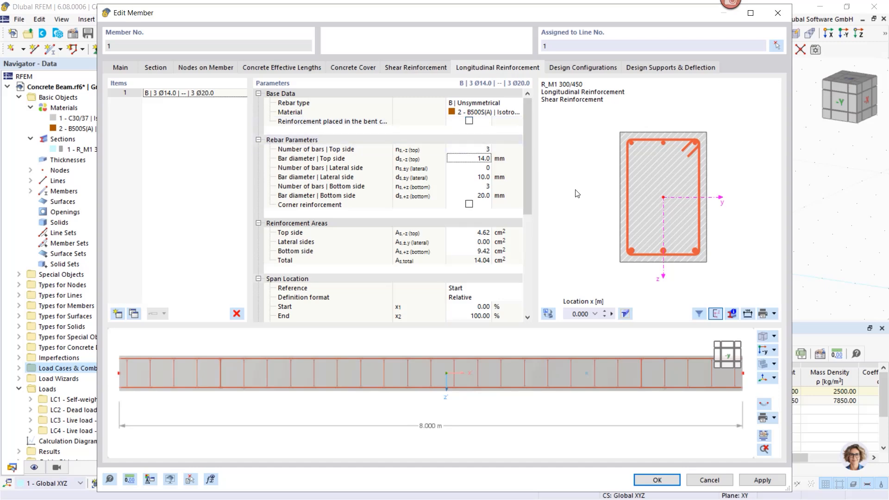
pyautogui.click(762, 480)
# - Review the member parameters of the Default ultimate configuration and switch off the design of shear joint
pyautogui.click(575, 66)
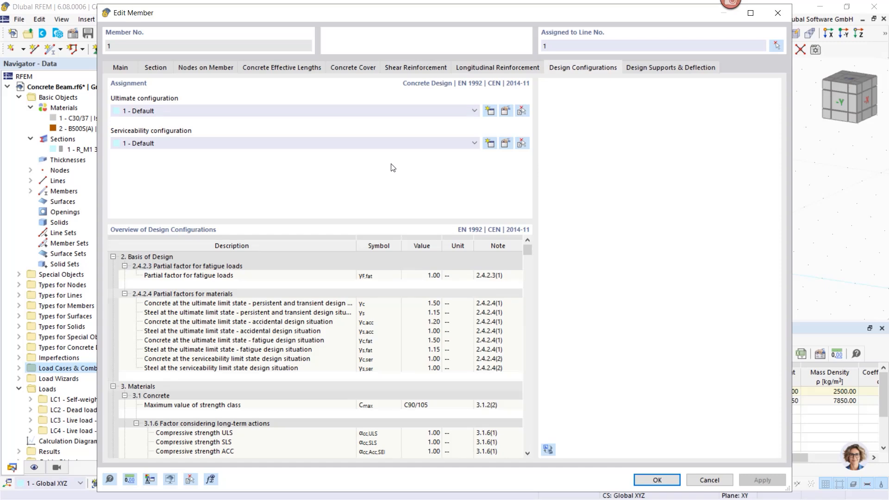
pyautogui.click(504, 111)
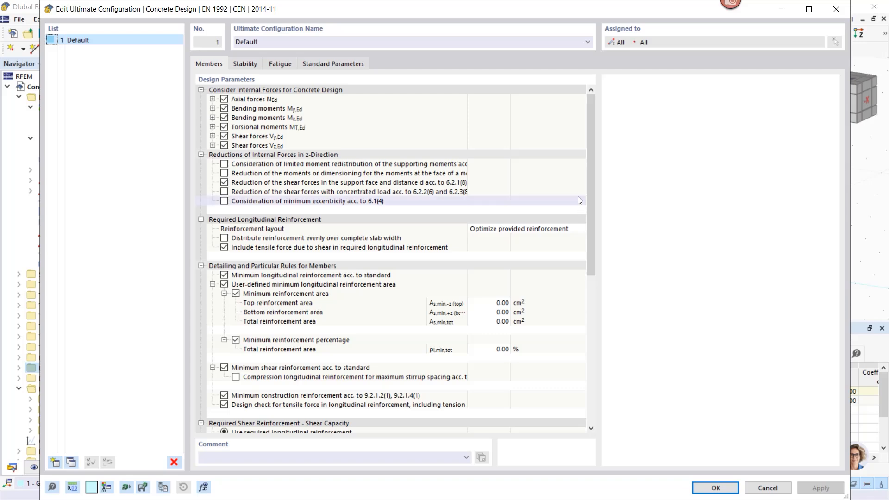
pyautogui.moveTo(590, 141); pyautogui.dragTo(597, 181)
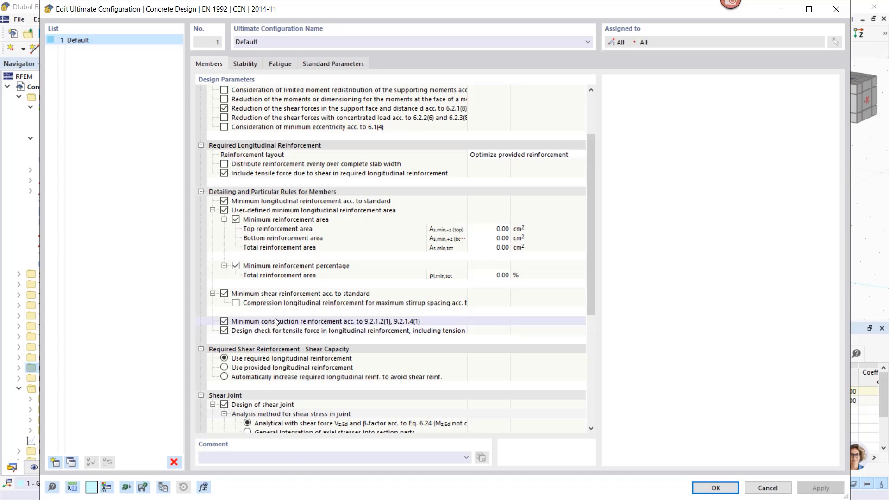
pyautogui.scroll(-4, 281, 312)
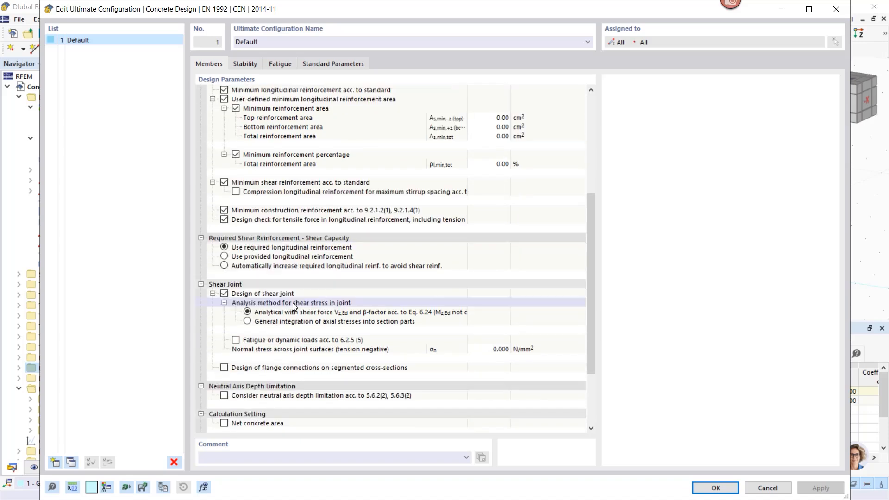
pyautogui.click(224, 294)
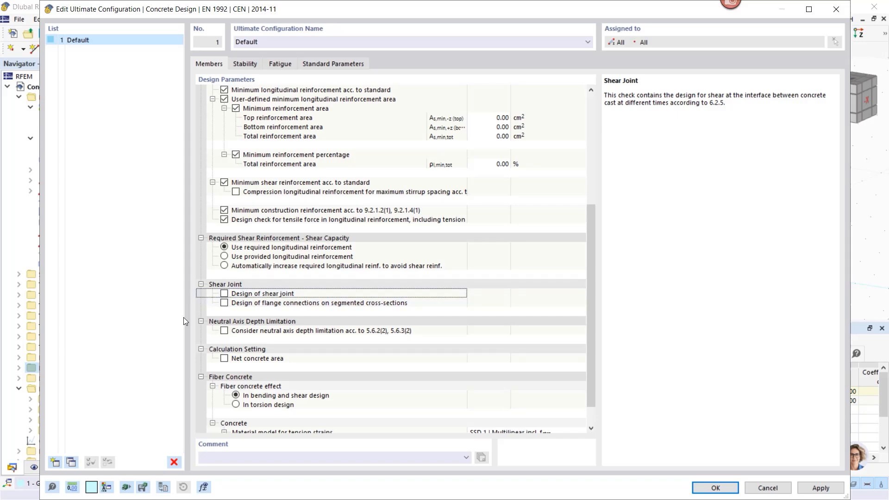
pyautogui.scroll(-1, 281, 341)
pyautogui.scroll(9, 283, 341)
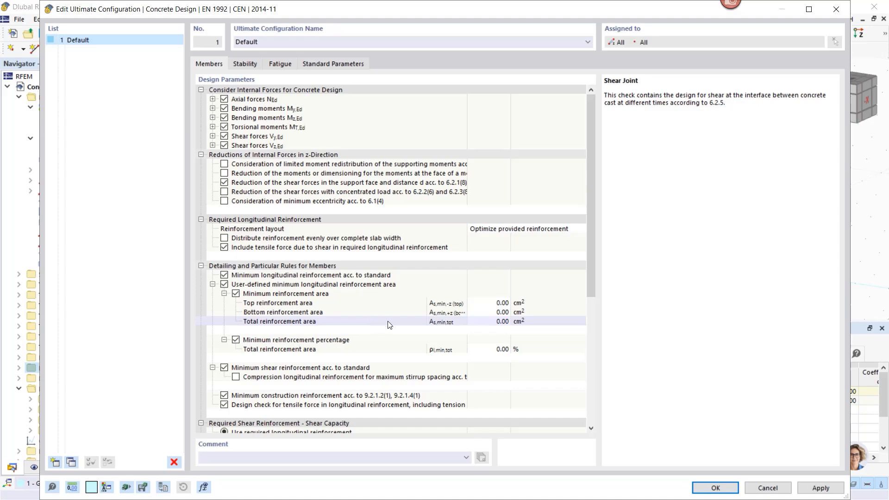
pyautogui.click(715, 487)
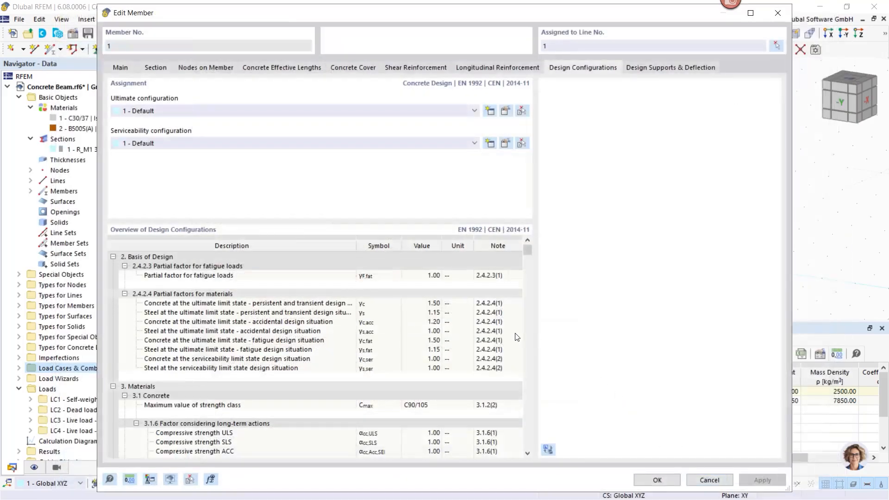
# - Review the design parameters of the Default serviceability configuration and switch off the limitation of deflection
pyautogui.click(504, 145)
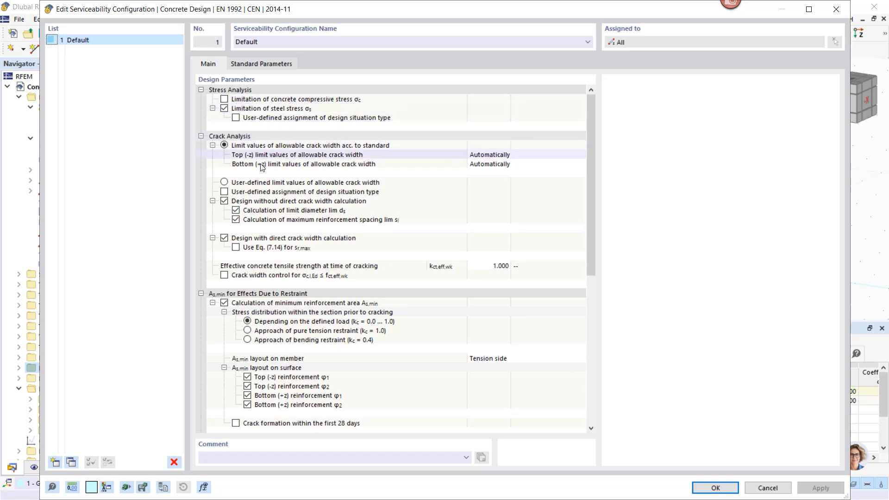
pyautogui.scroll(-3, 304, 235)
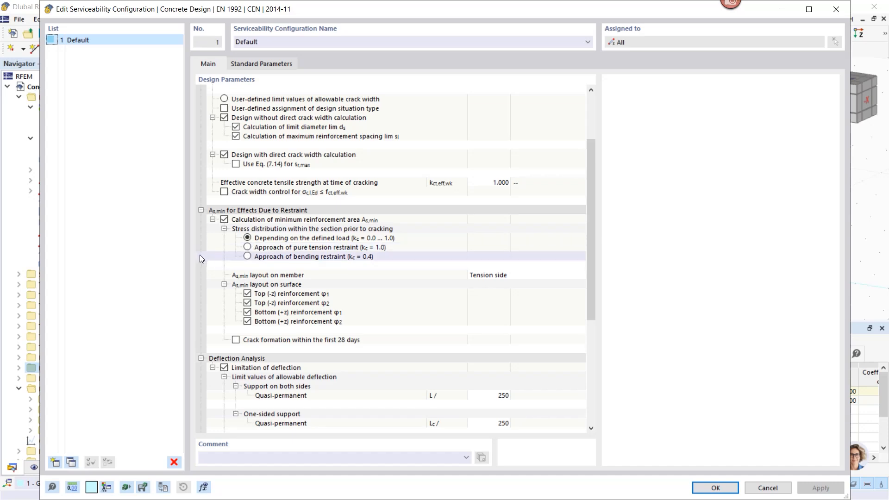
pyautogui.scroll(-2, 216, 259)
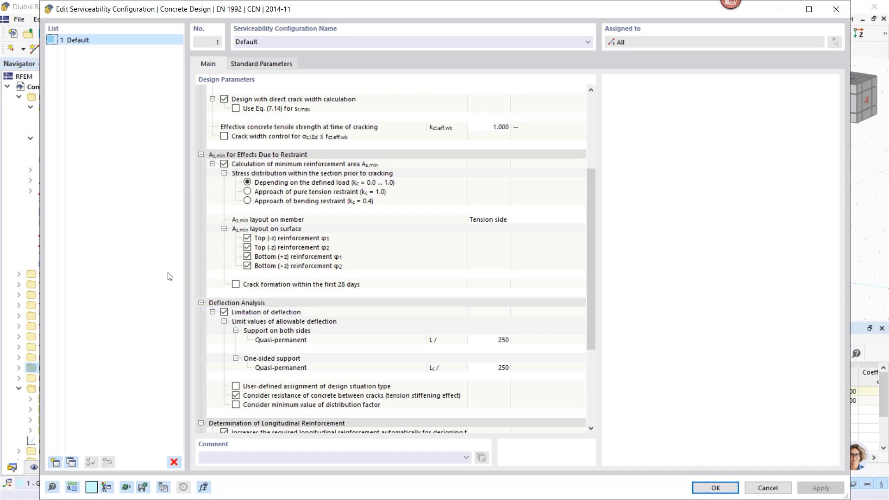
pyautogui.click(224, 313)
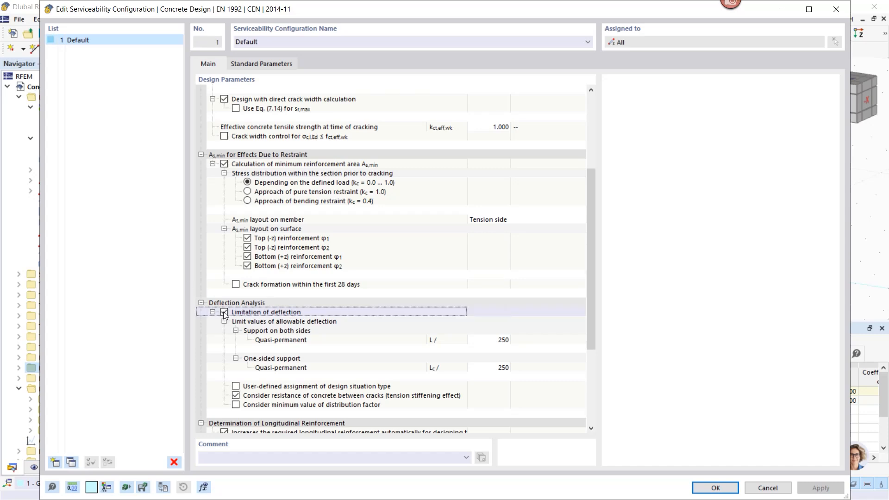
pyautogui.scroll(-2, 256, 258)
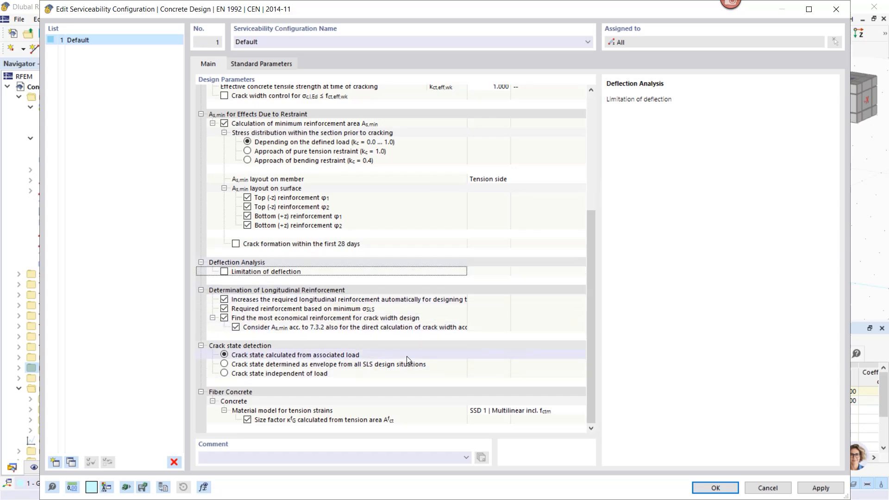
pyautogui.scroll(6, 407, 356)
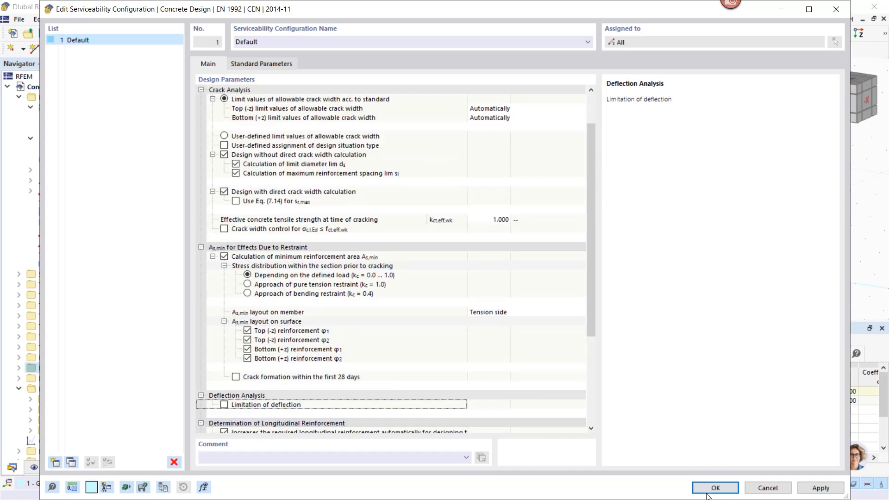
pyautogui.click(713, 487)
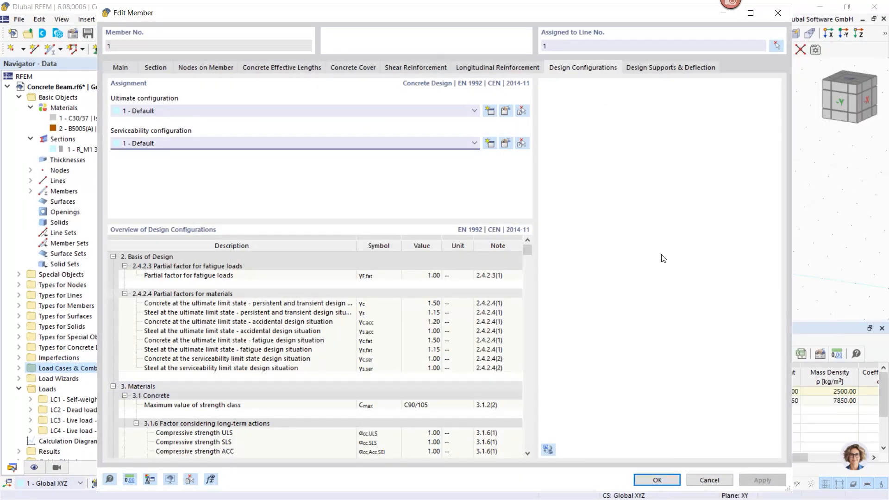
# - Create a concrete design support for the member start with monolithic connection, no inner support and no deflection design in the y-axis
pyautogui.click(654, 68)
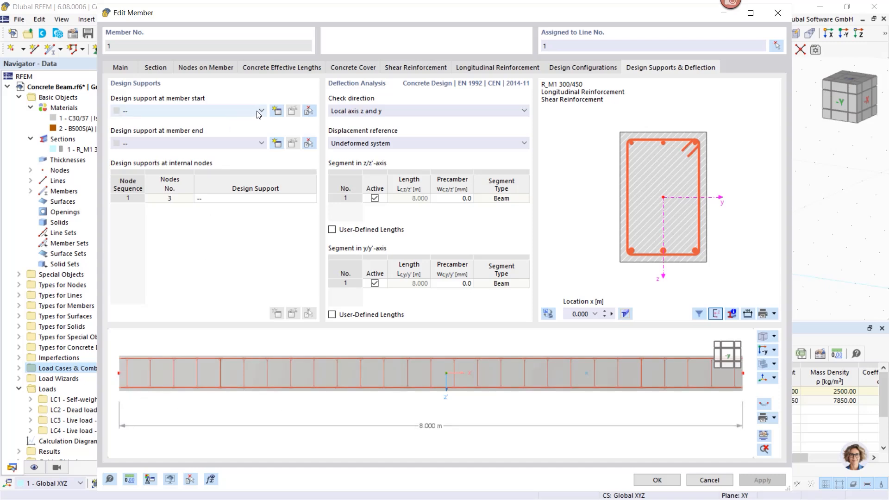
pyautogui.click(277, 112)
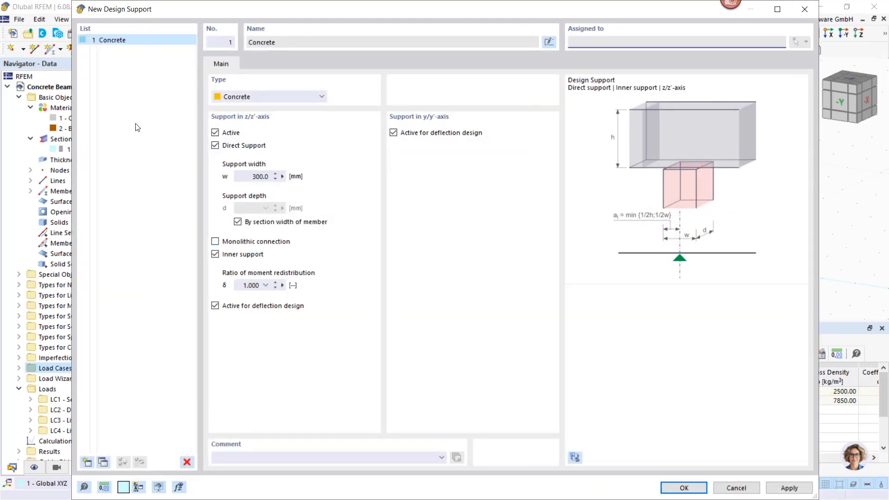
pyautogui.click(393, 132)
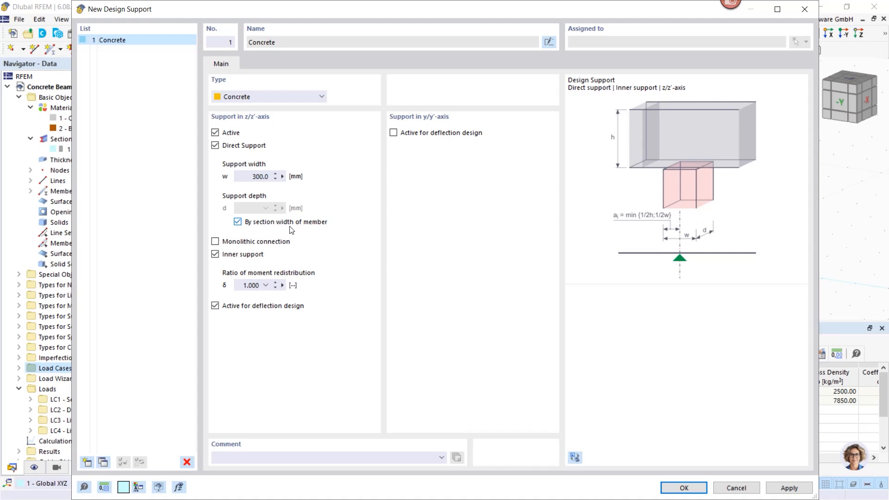
pyautogui.click(215, 242)
pyautogui.click(214, 255)
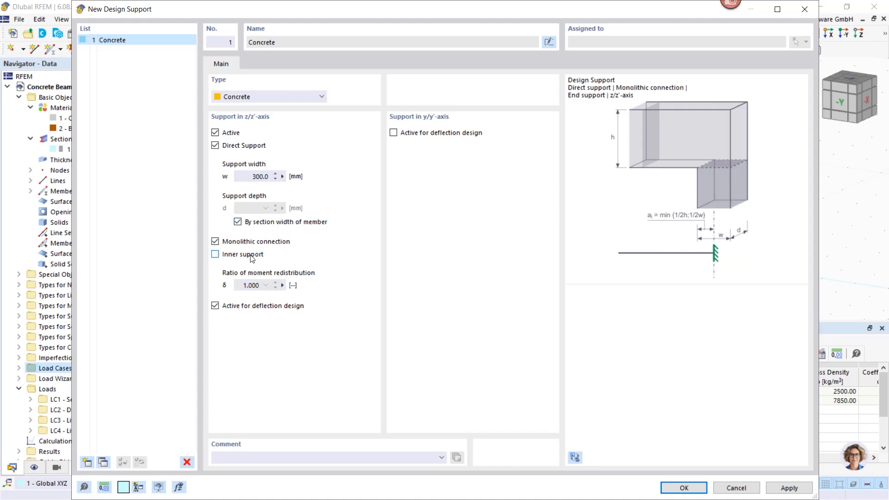
pyautogui.click(790, 488)
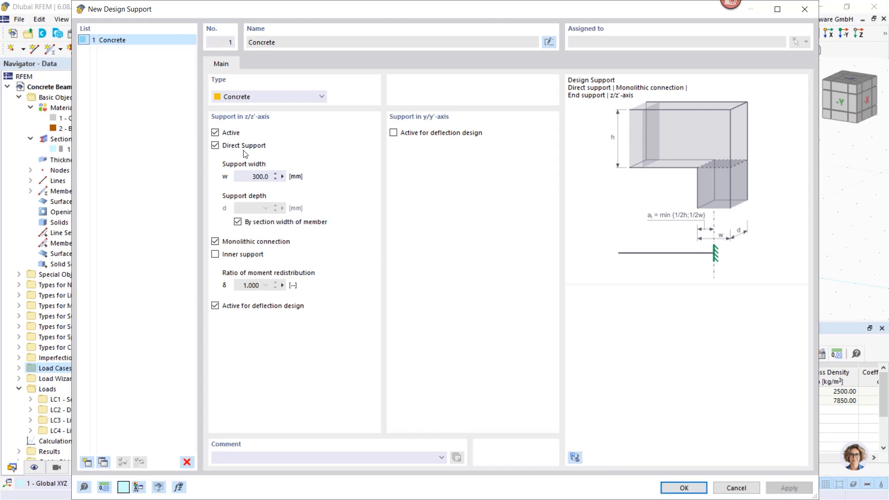
# - Copy the concrete design support and make the copy an inner support
pyautogui.click(103, 462)
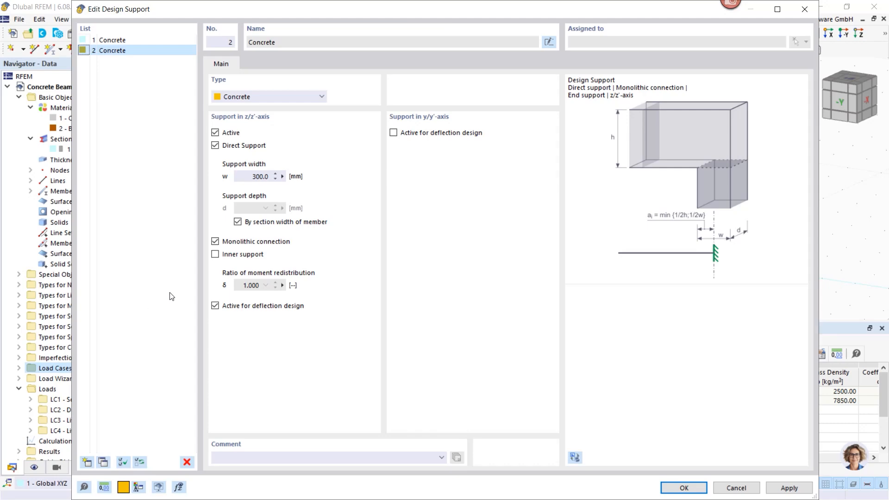
pyautogui.click(215, 255)
pyautogui.click(684, 488)
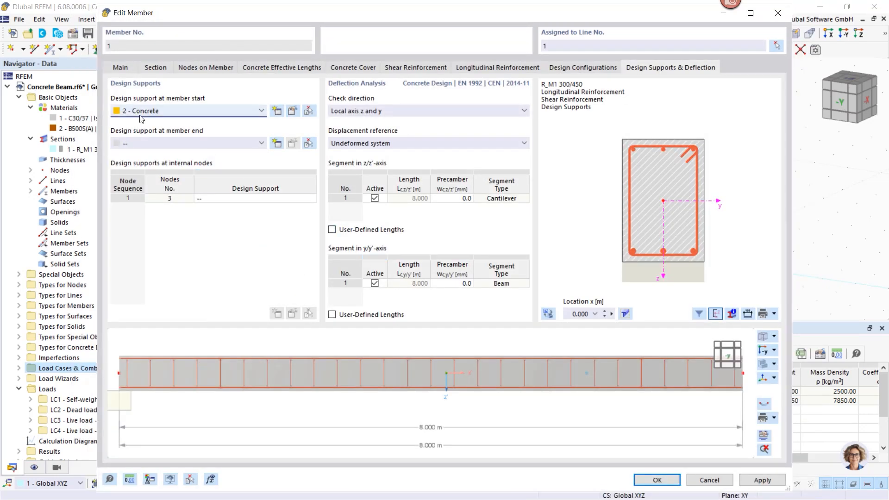
# - Assign design support 1 - Concrete to the member start and 2 - Concrete to internal node 3, and confirm the member changes
pyautogui.click(152, 111)
pyautogui.click(148, 122)
pyautogui.click(293, 201)
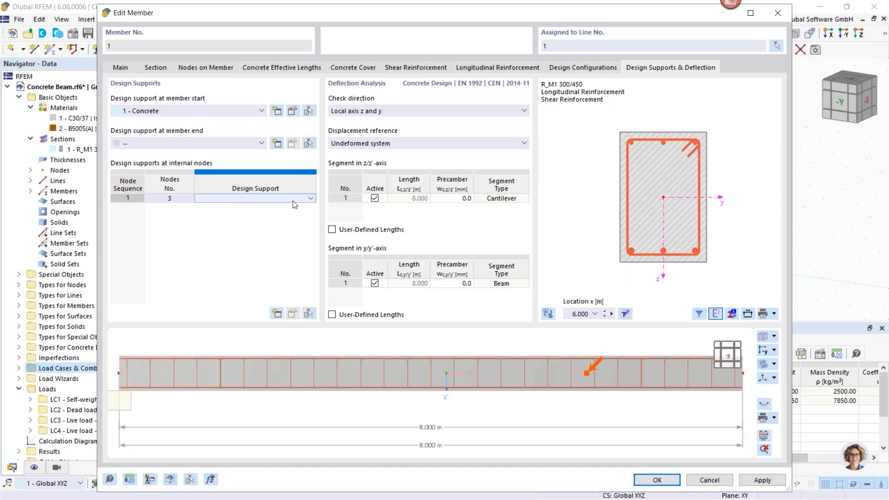
pyautogui.click(310, 199)
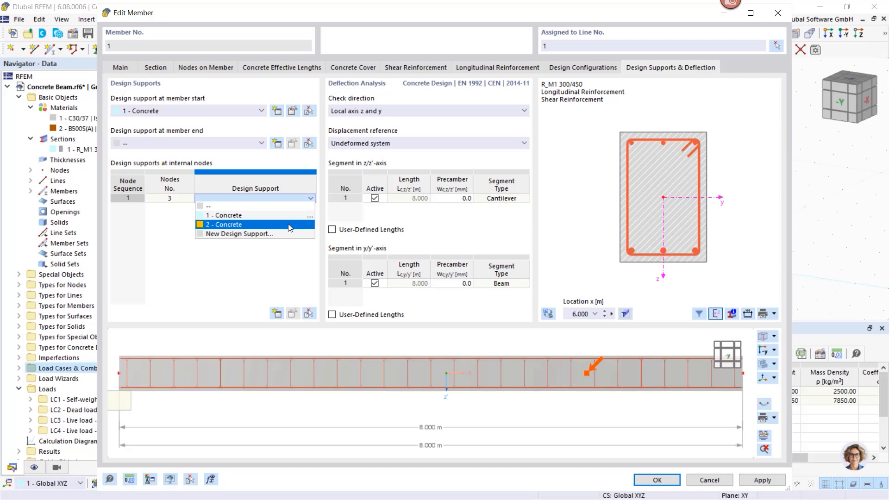
pyautogui.click(223, 221)
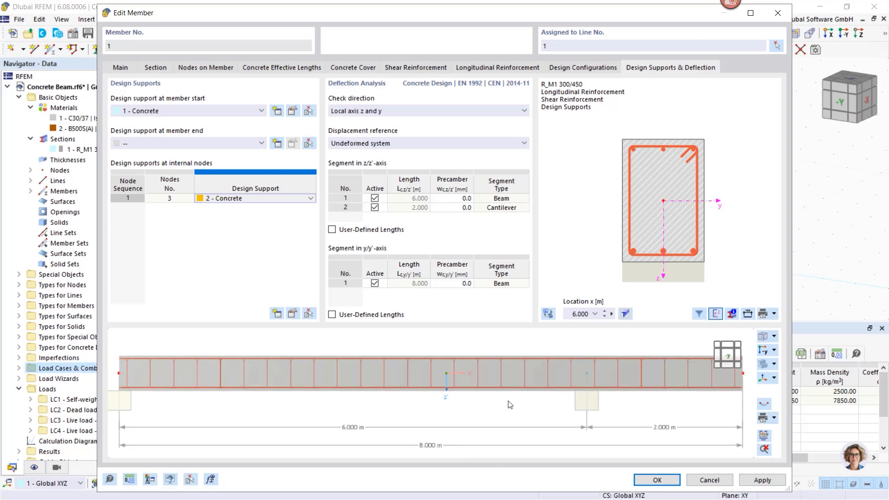
pyautogui.click(654, 481)
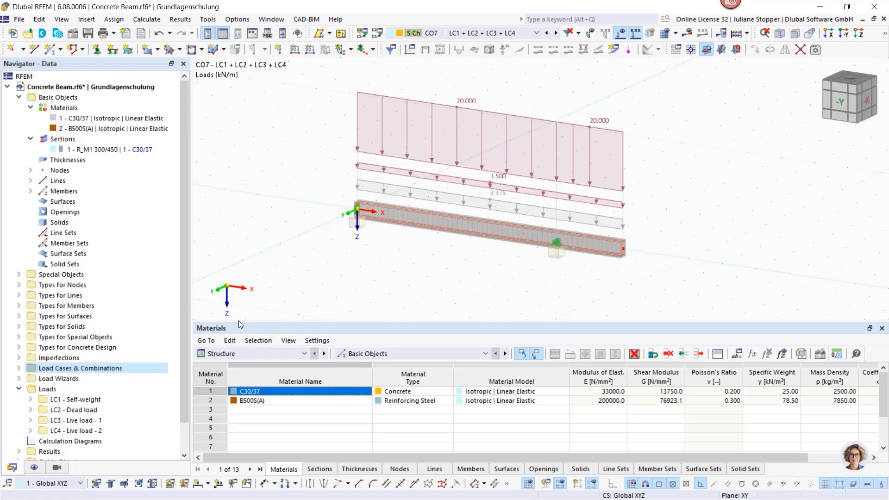
# - Expand the lines and members in the model tree and display the Concrete Design input data table
pyautogui.click(243, 353)
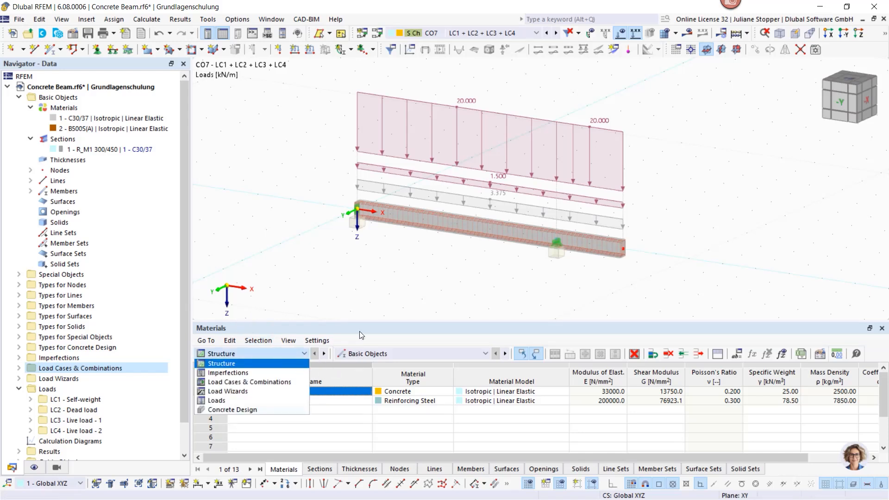
pyautogui.click(378, 334)
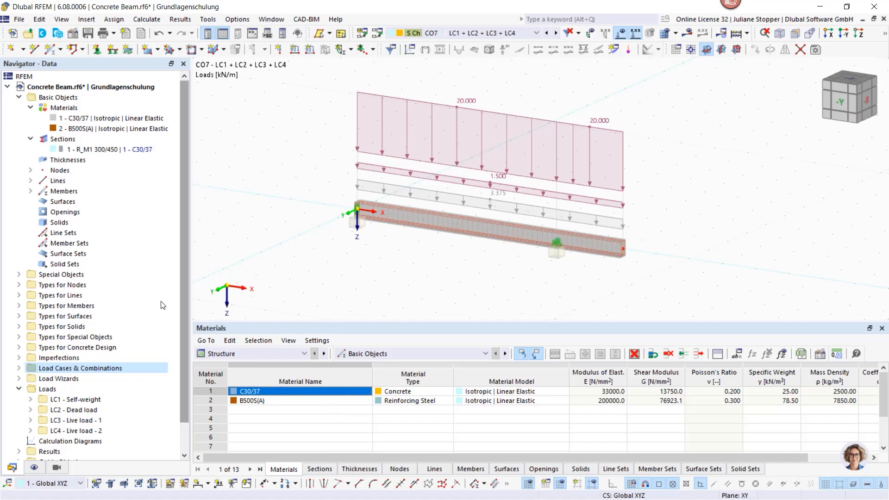
pyautogui.click(30, 180)
pyautogui.click(30, 201)
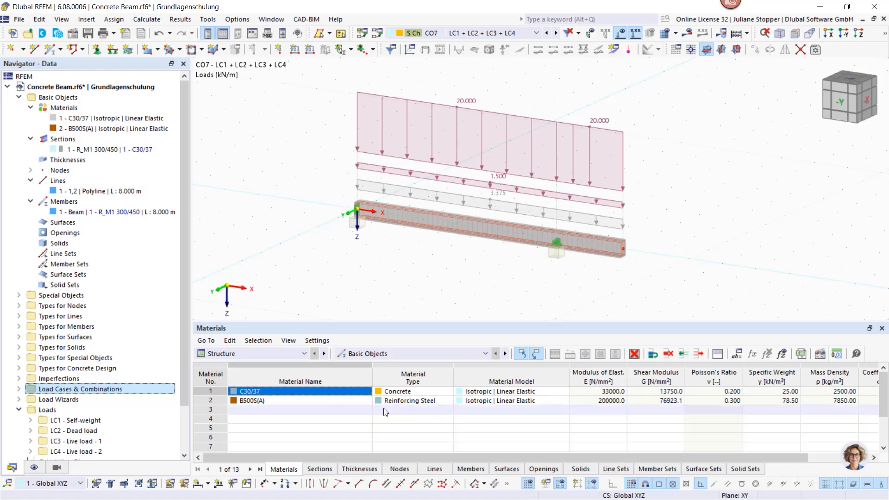
pyautogui.click(304, 354)
pyautogui.click(247, 409)
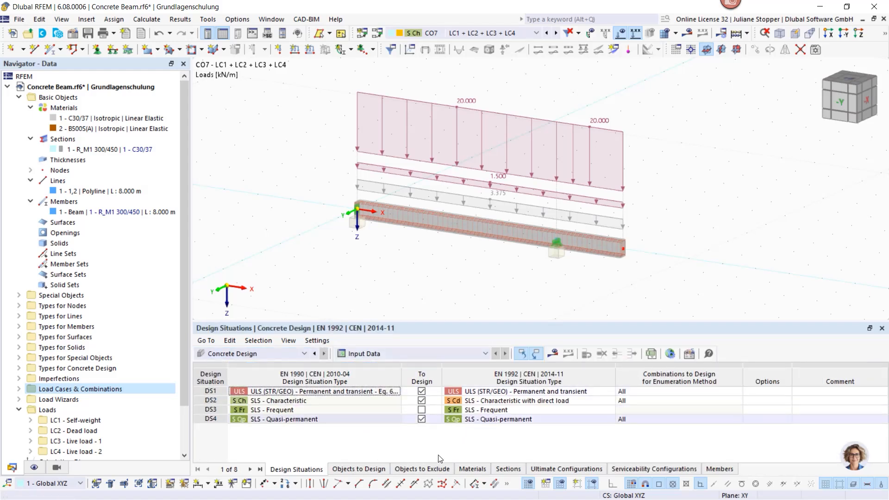
# - Check the design situations and the objects to design, keep SLS - Quasi-permanent selected, and start the concrete design calculation
pyautogui.click(421, 418)
pyautogui.click(421, 419)
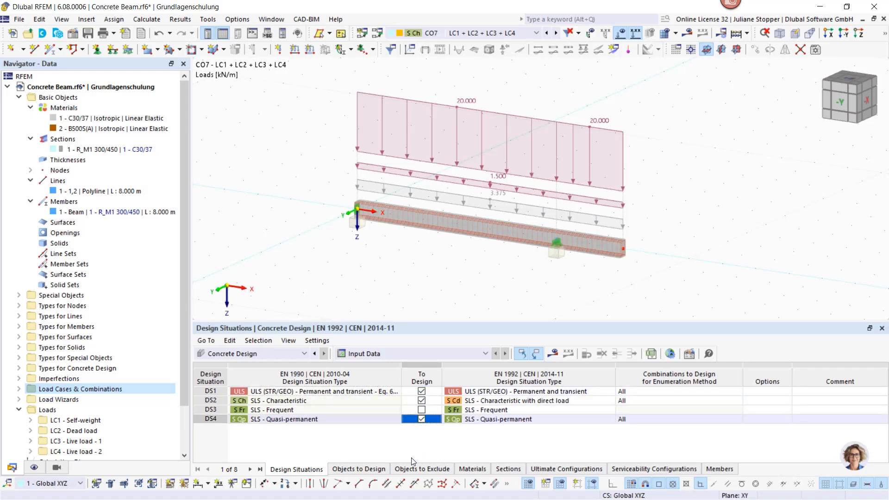
pyautogui.click(359, 470)
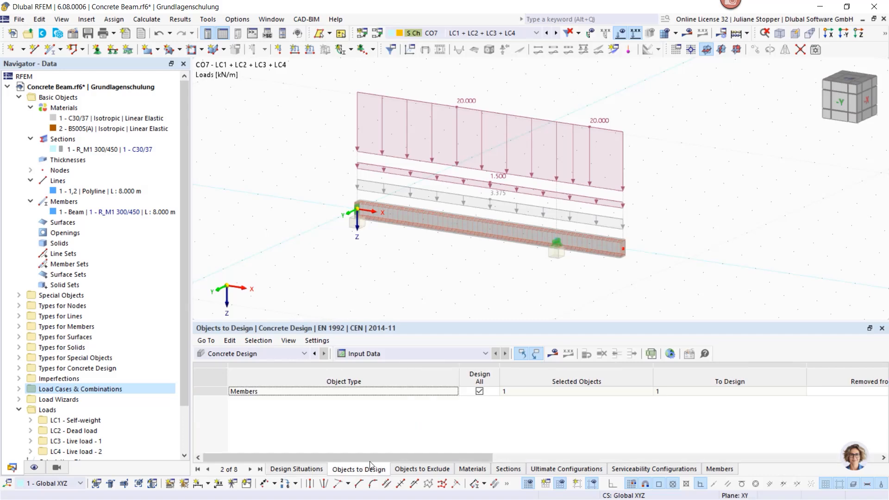
pyautogui.click(293, 470)
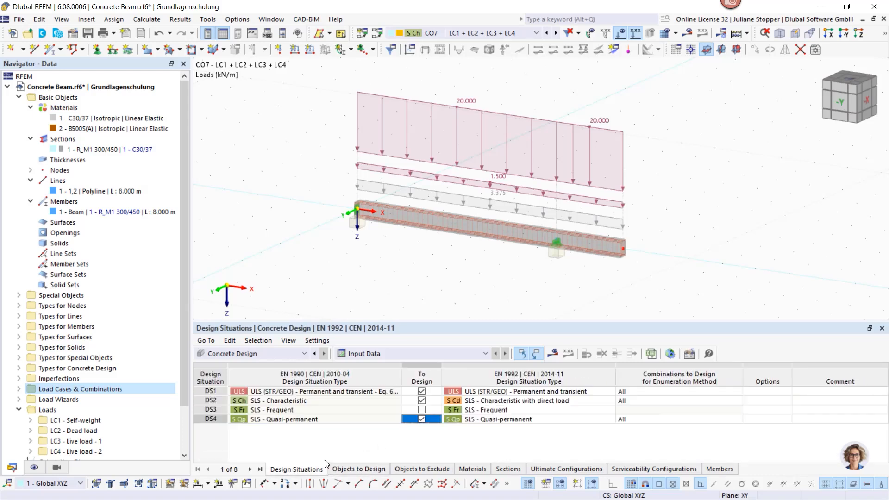
pyautogui.click(553, 354)
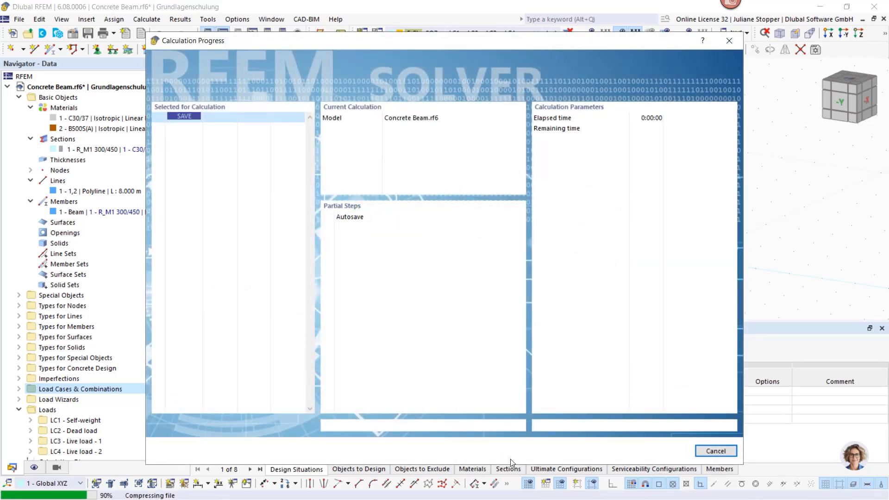
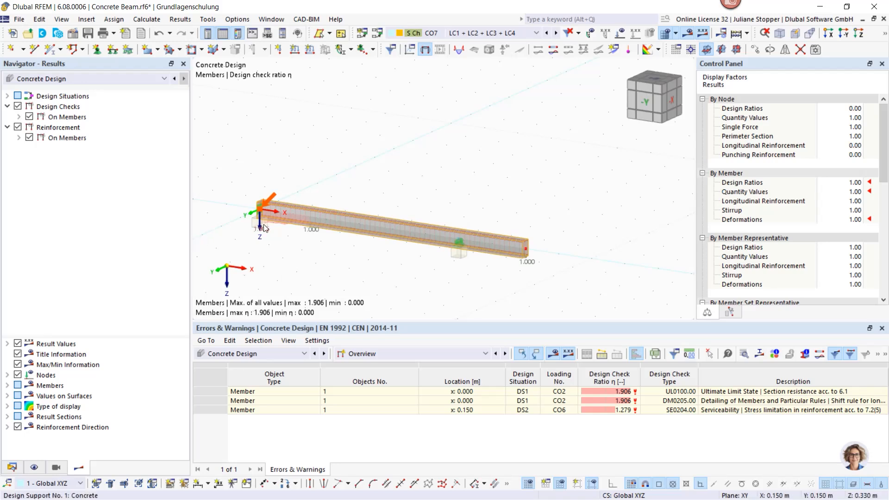
# - Display the Static Analysis results of the beam instead of the Concrete Design results
pyautogui.scroll(3, 267, 229)
pyautogui.moveTo(314, 255); pyautogui.dragTo(302, 200, button='middle')
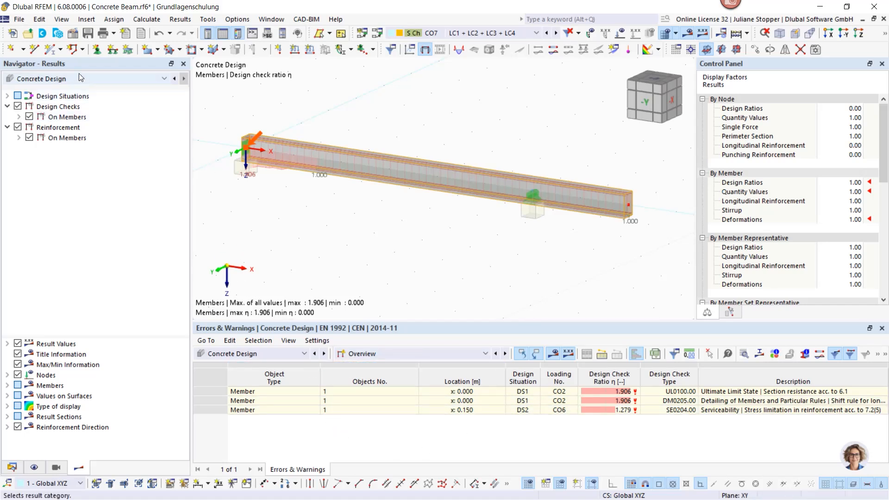
pyautogui.click(107, 82)
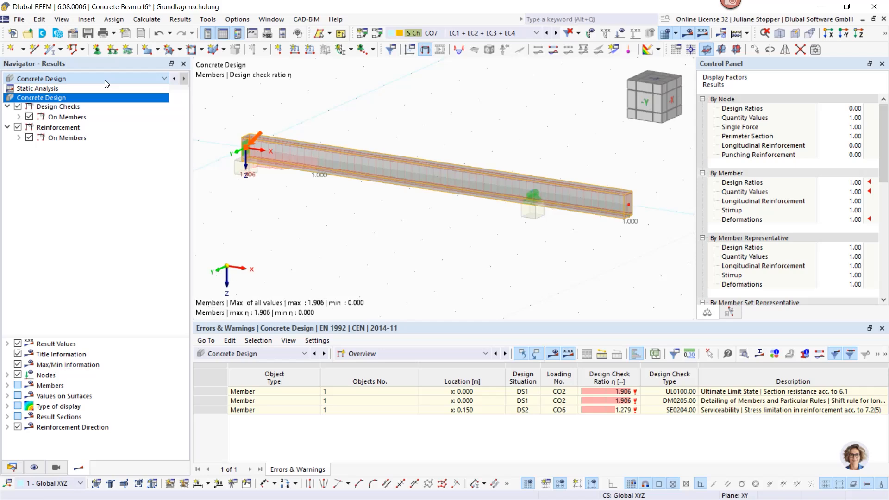
pyautogui.click(54, 88)
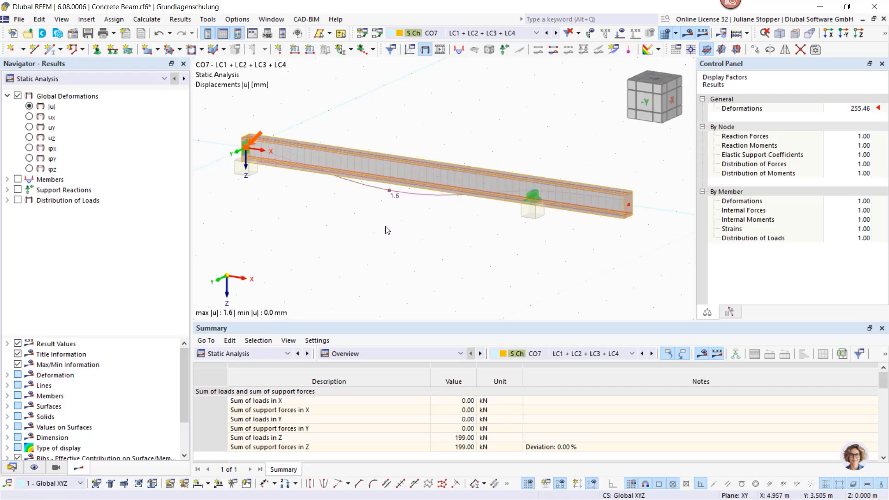
# - Switch the beam's display to the Wireframe Model
pyautogui.moveTo(364, 218); pyautogui.dragTo(329, 163, button='middle')
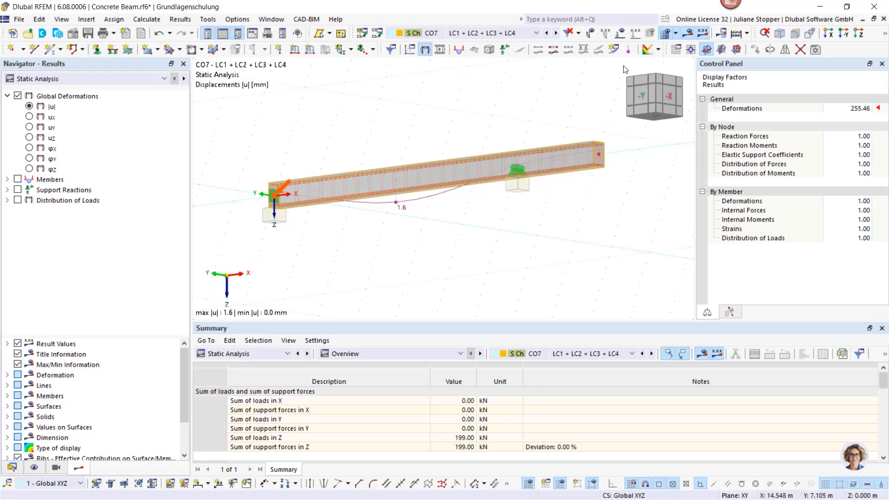
pyautogui.click(780, 33)
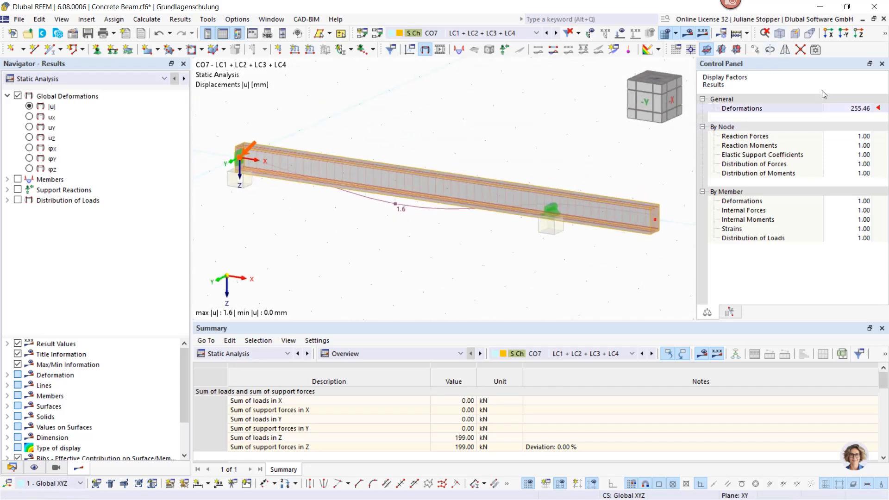
pyautogui.click(885, 36)
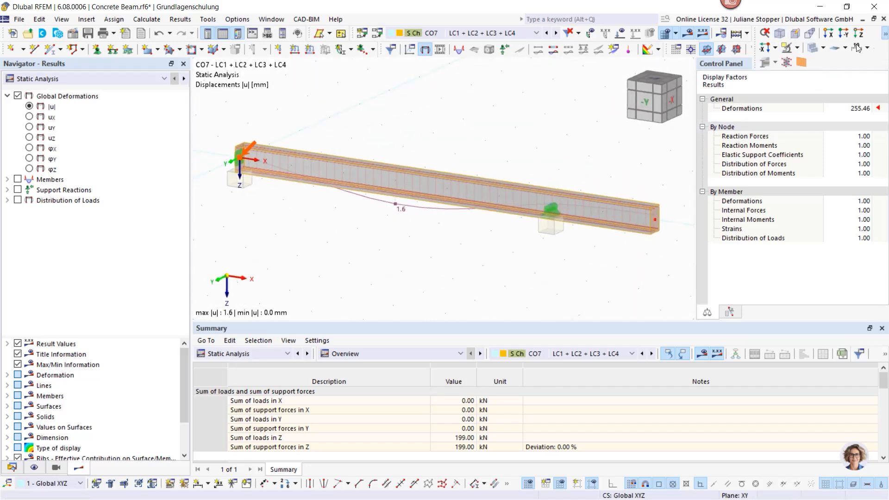
pyautogui.click(823, 48)
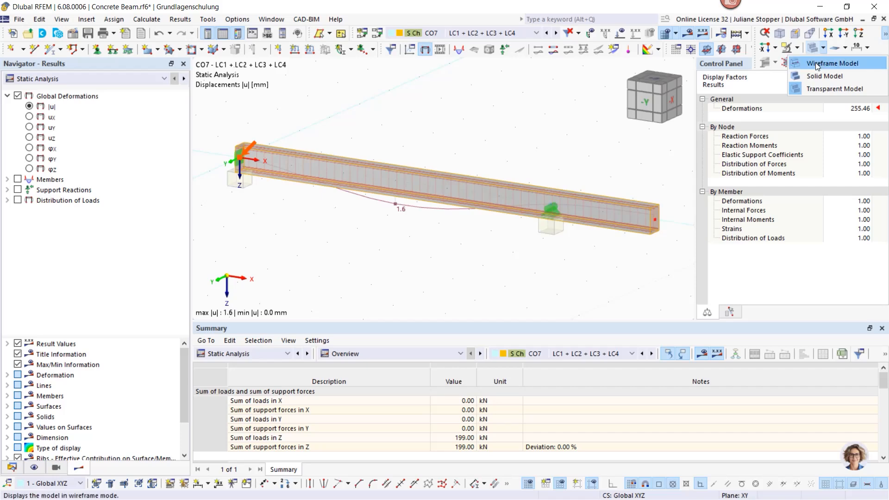
pyautogui.click(815, 62)
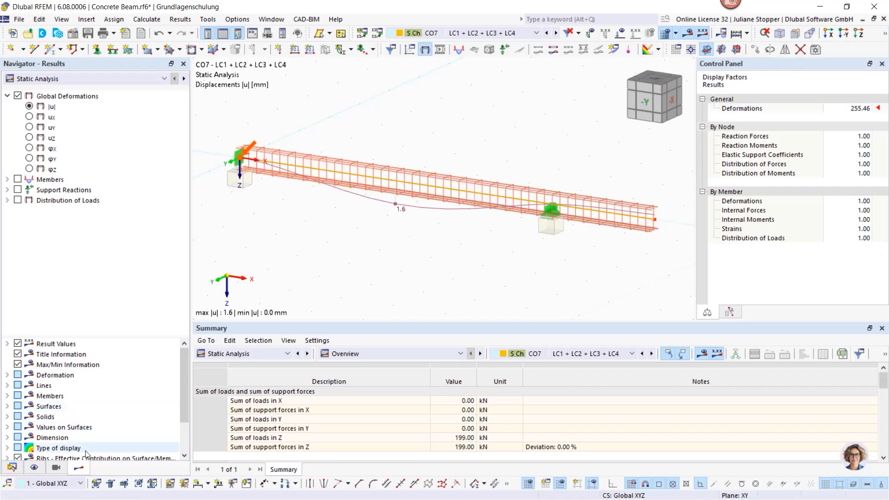
# - Hide the Types for Concrete Design in the model display settings
pyautogui.click(55, 468)
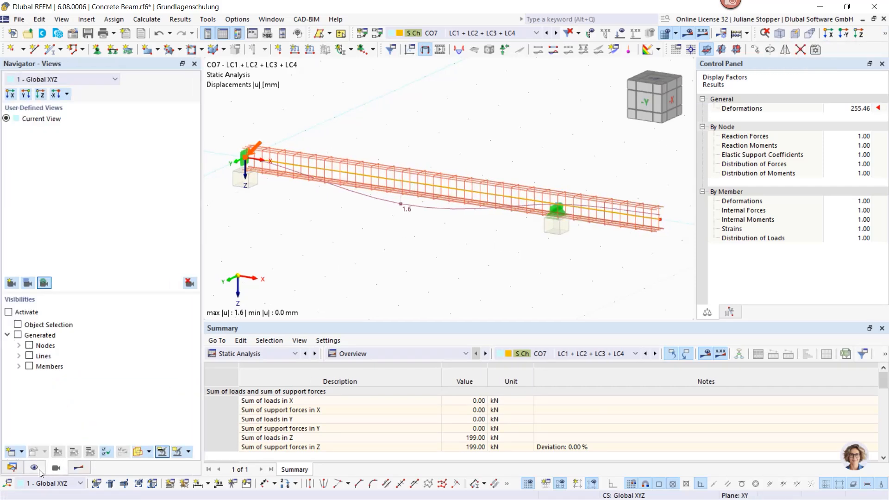
pyautogui.click(39, 469)
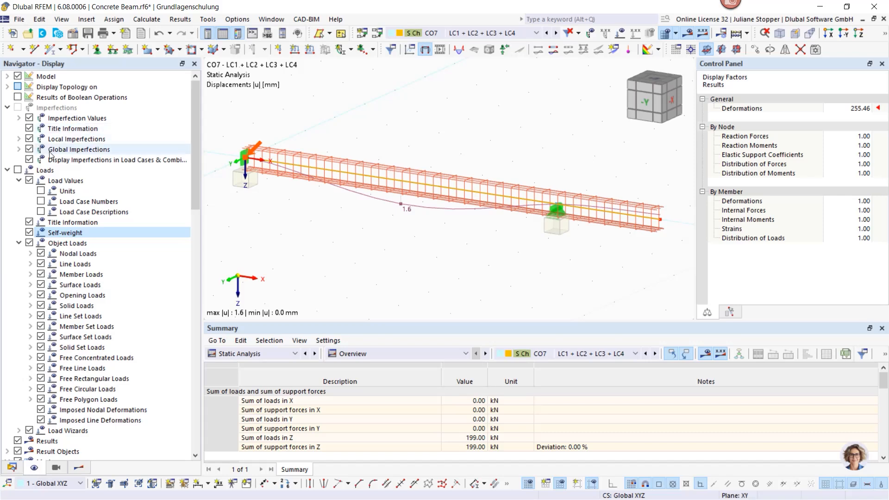
pyautogui.click(8, 76)
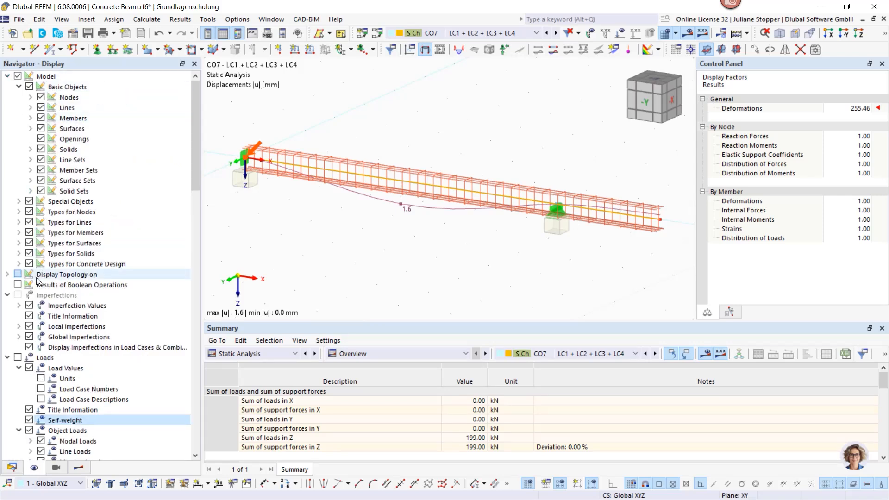
pyautogui.click(29, 263)
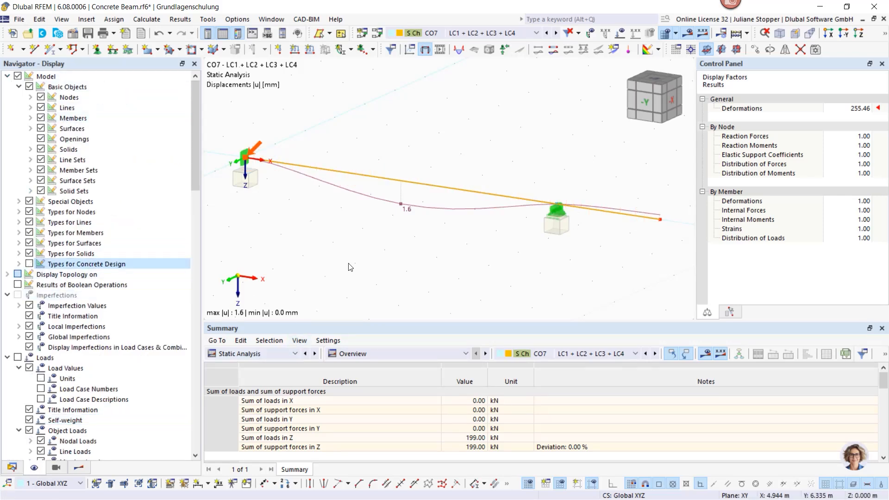
# - Show the members' deformation as Section Colored to view it, and set it back to Lines
pyautogui.click(78, 469)
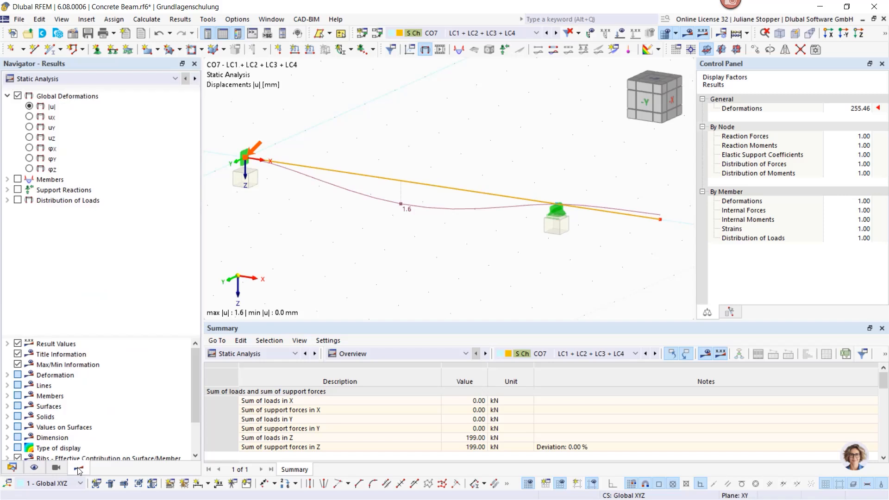
pyautogui.click(7, 375)
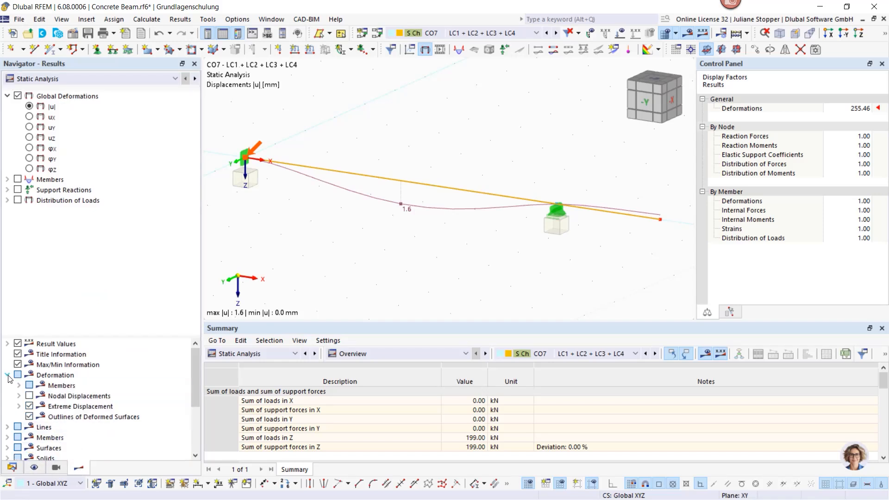
pyautogui.click(18, 385)
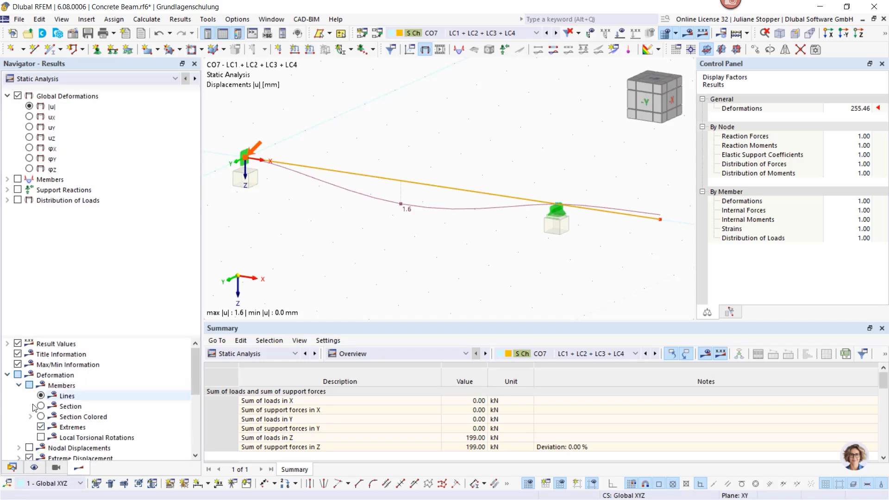
pyautogui.click(41, 416)
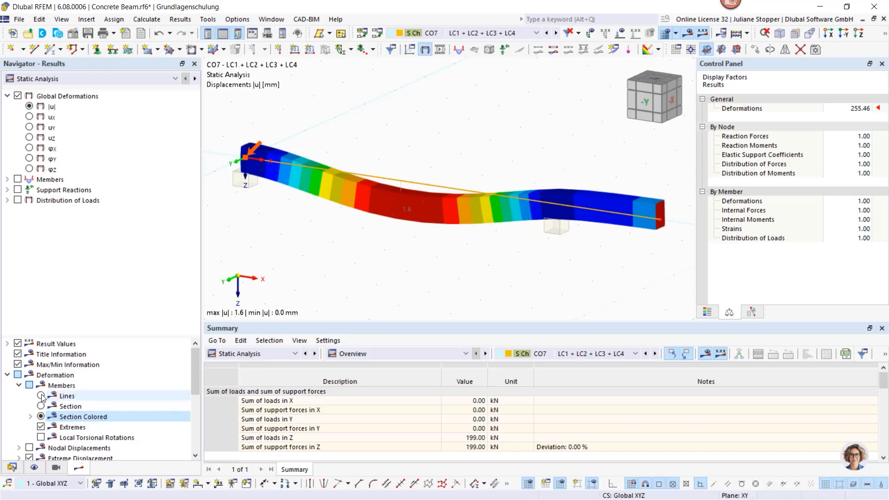
pyautogui.click(41, 395)
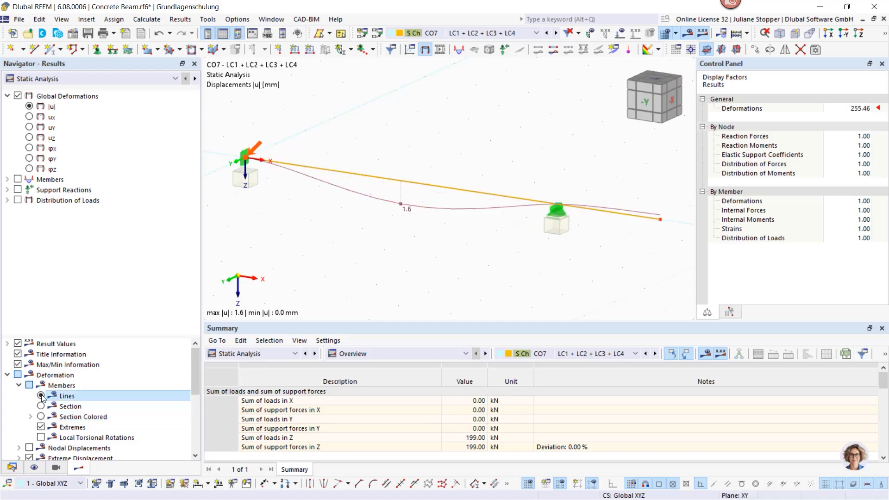
# - Switch the displayed results back to Concrete Design
pyautogui.click(12, 467)
pyautogui.click(78, 467)
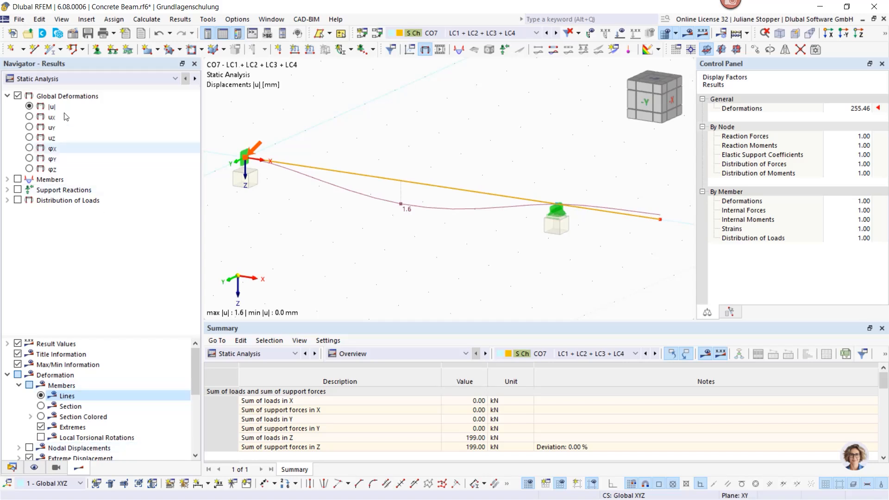
pyautogui.click(67, 80)
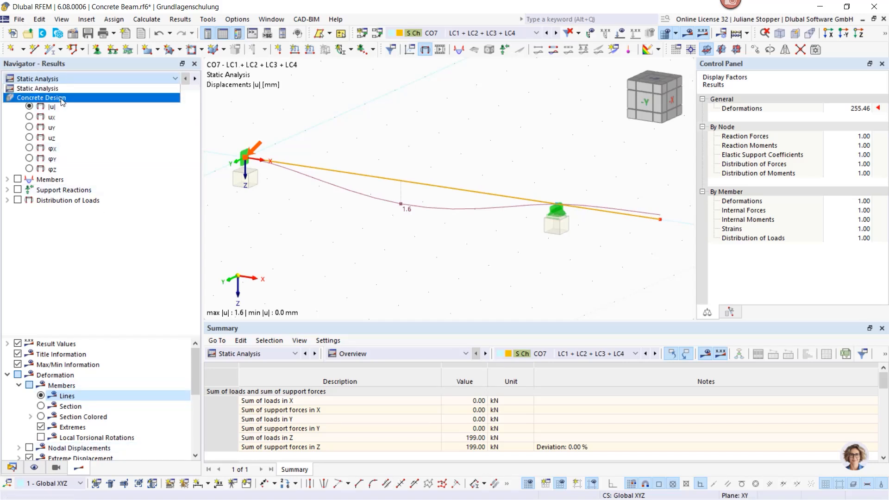
pyautogui.click(62, 99)
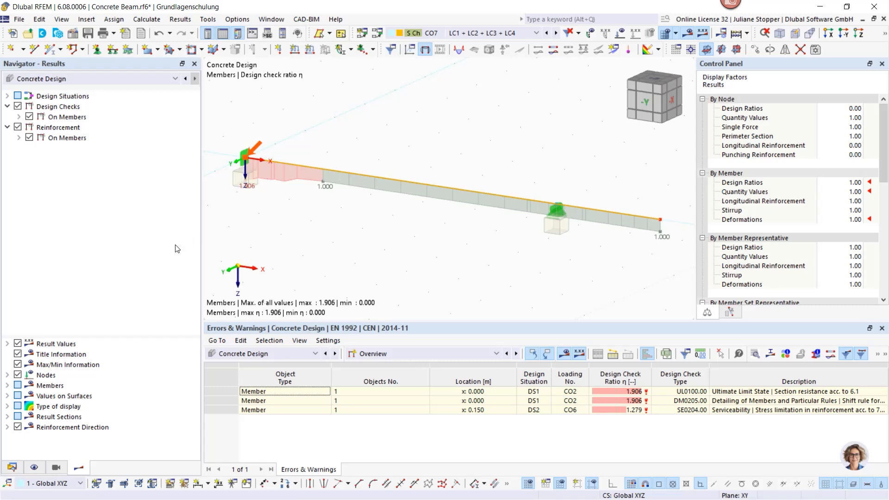
# - Show the Design Ratios on Members table, enlarge it and look through the design checks by design situation
pyautogui.click(273, 355)
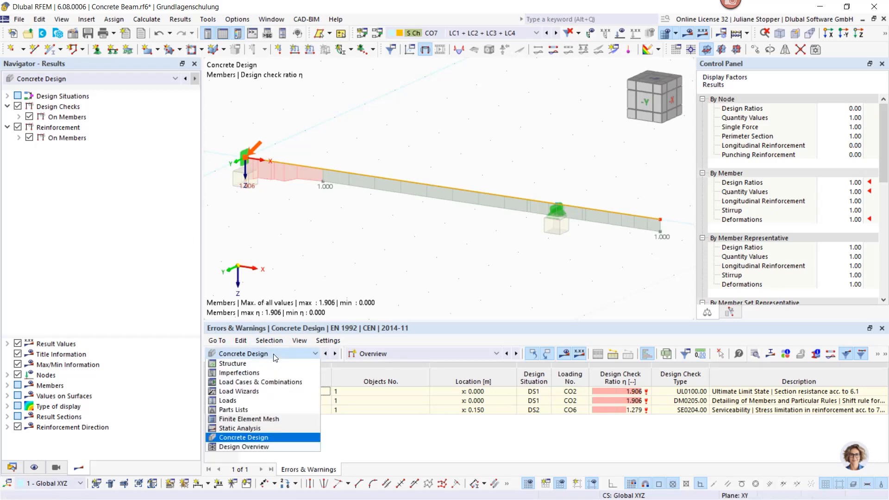
pyautogui.click(276, 357)
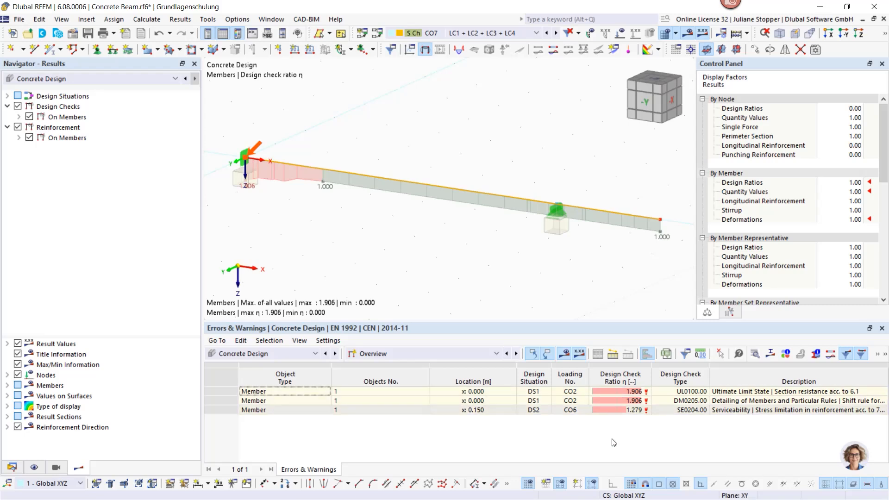
pyautogui.click(414, 353)
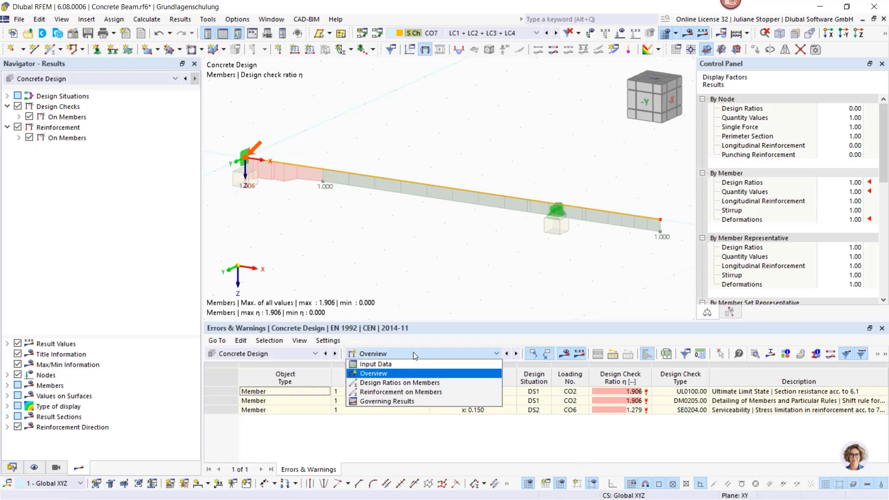
pyautogui.click(393, 383)
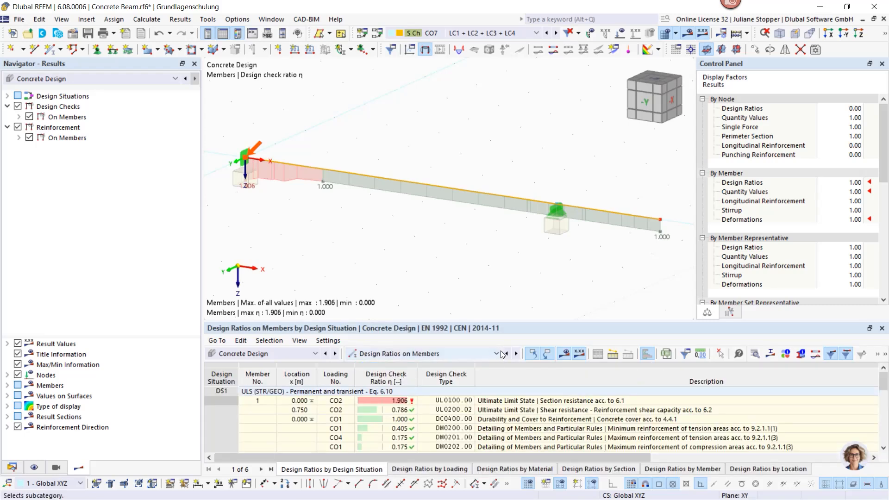
pyautogui.moveTo(493, 321); pyautogui.dragTo(493, 226)
pyautogui.scroll(-4, 437, 337)
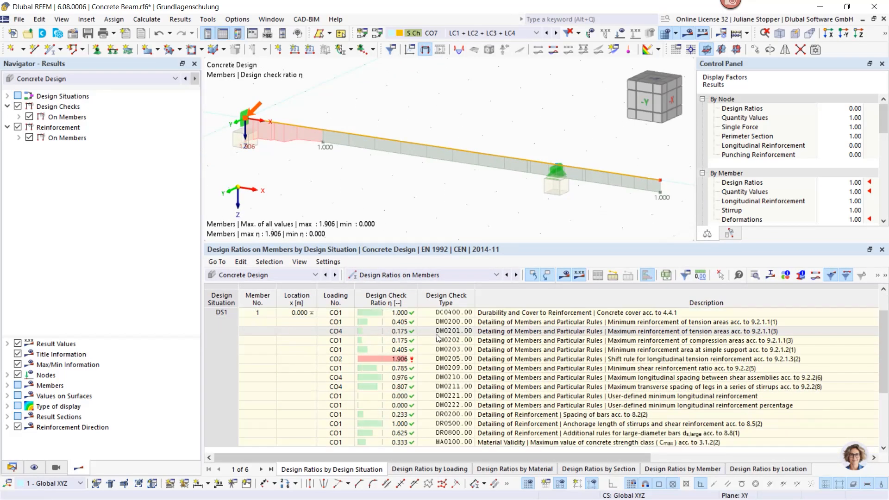
pyautogui.scroll(5, 438, 337)
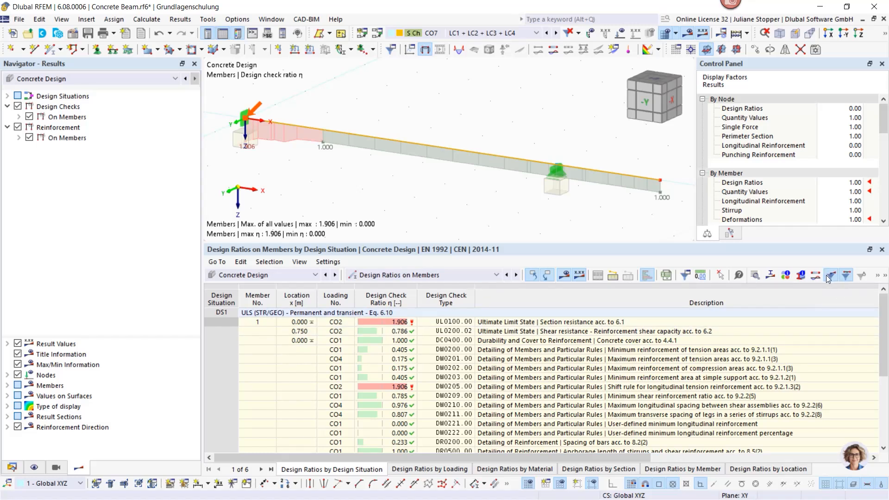
# - Filter the design ratios table to ultimate limit state checks only, hiding the detailing and serviceability checks, and reduce the table's height
pyautogui.click(877, 278)
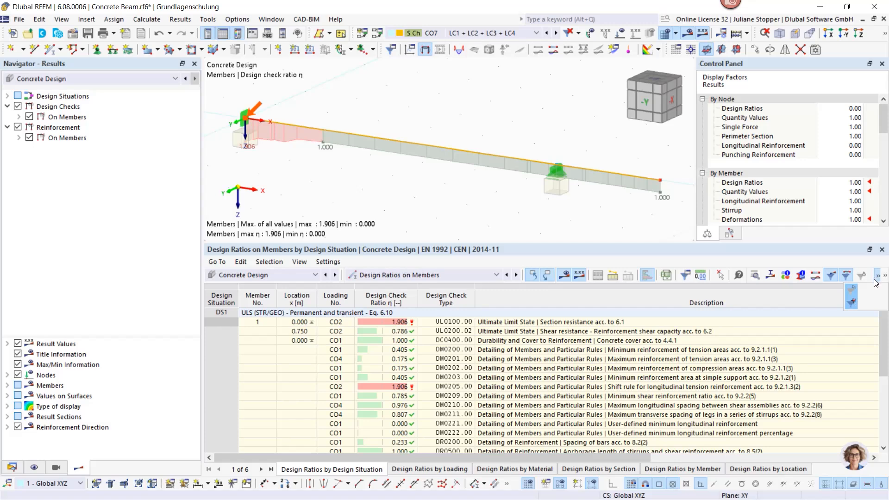
pyautogui.click(852, 304)
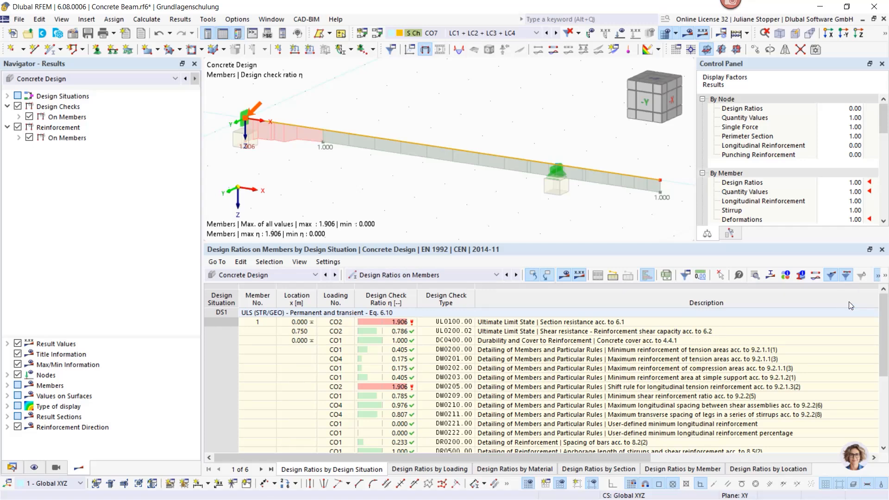
pyautogui.click(845, 277)
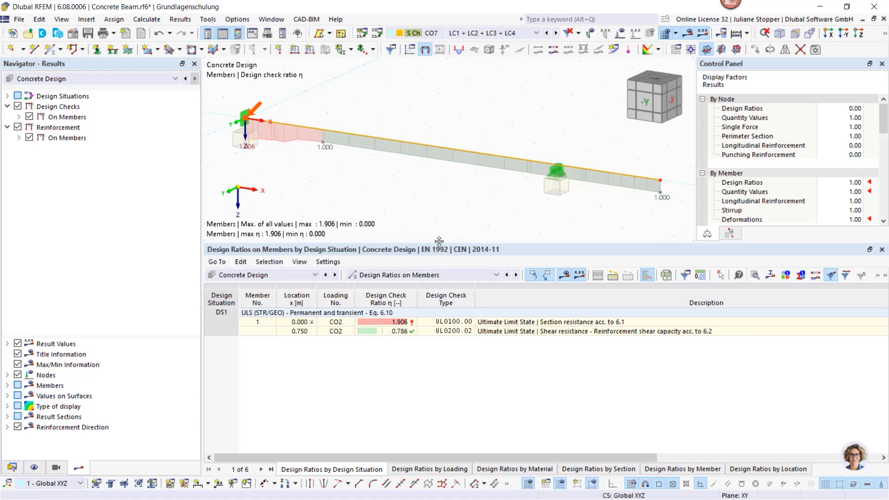
pyautogui.moveTo(438, 244); pyautogui.dragTo(425, 293)
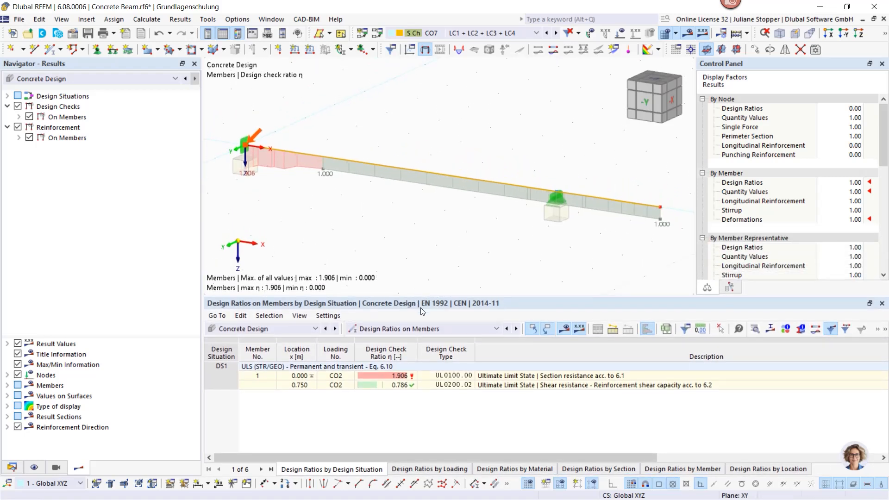
# - Select the section resistance design ratio in the table and expand the members' ultimate limit state checks down to the UL0100 quantities
pyautogui.click(400, 377)
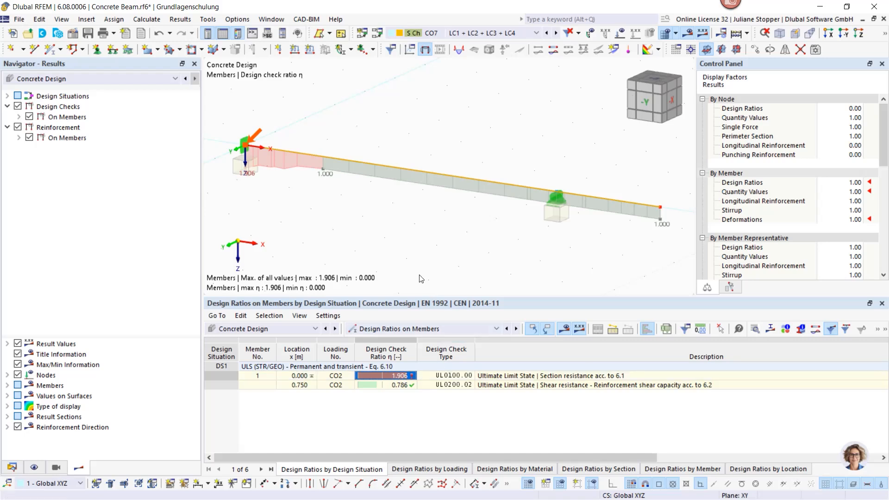
pyautogui.click(391, 240)
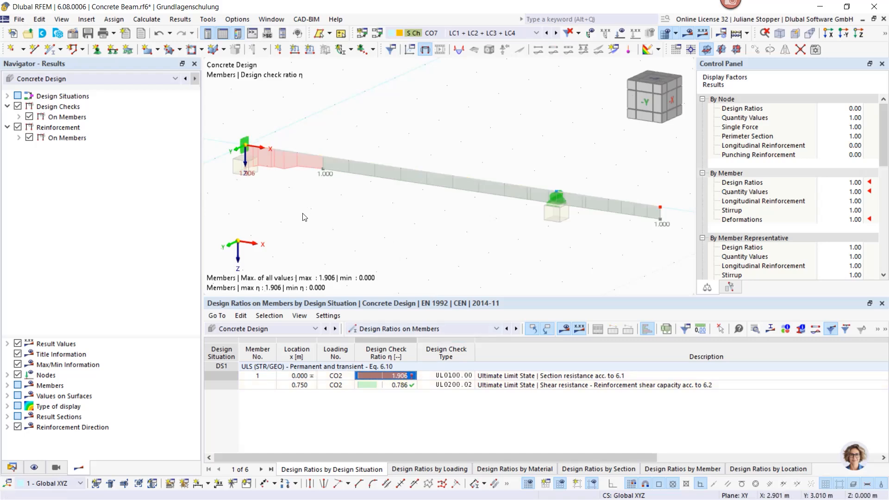
pyautogui.click(19, 117)
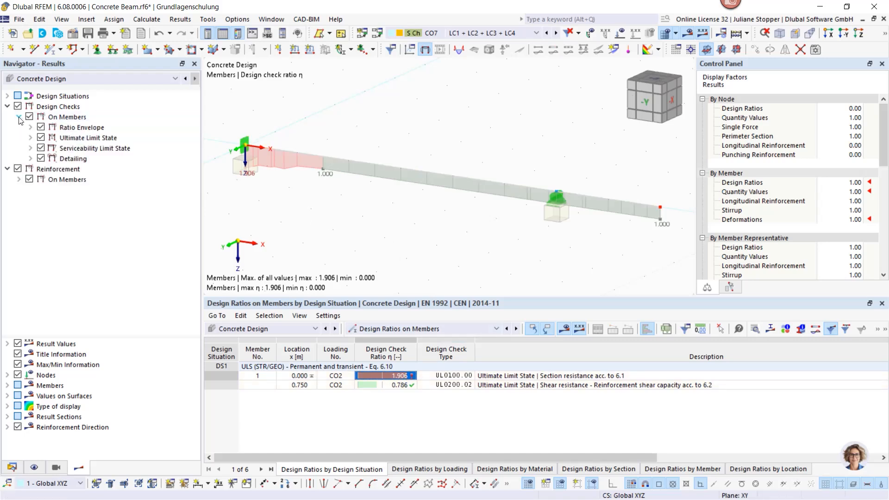
pyautogui.click(31, 138)
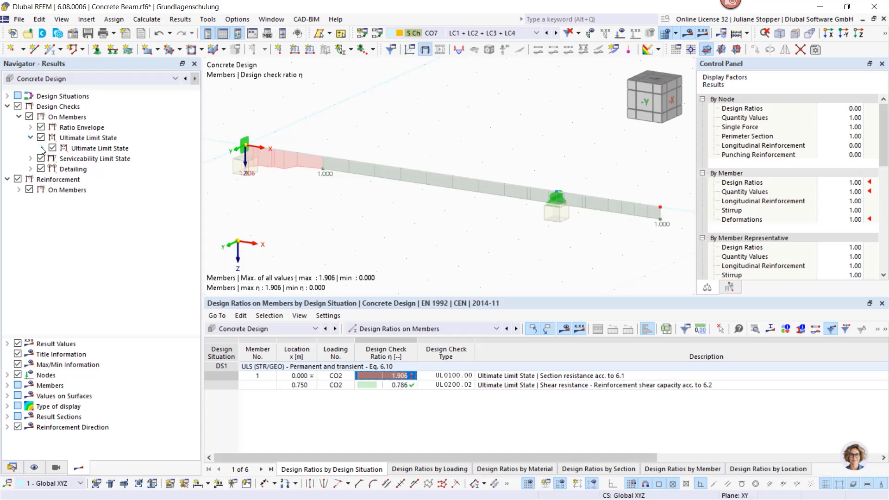
pyautogui.click(42, 149)
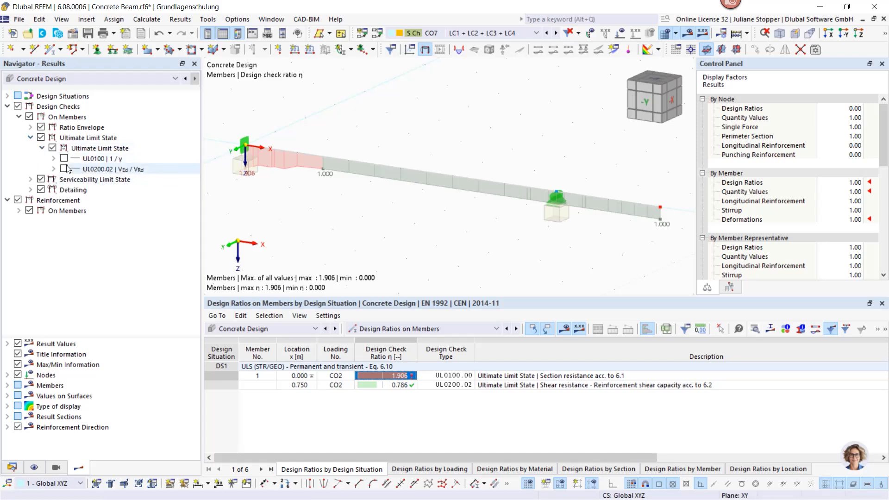
pyautogui.click(53, 159)
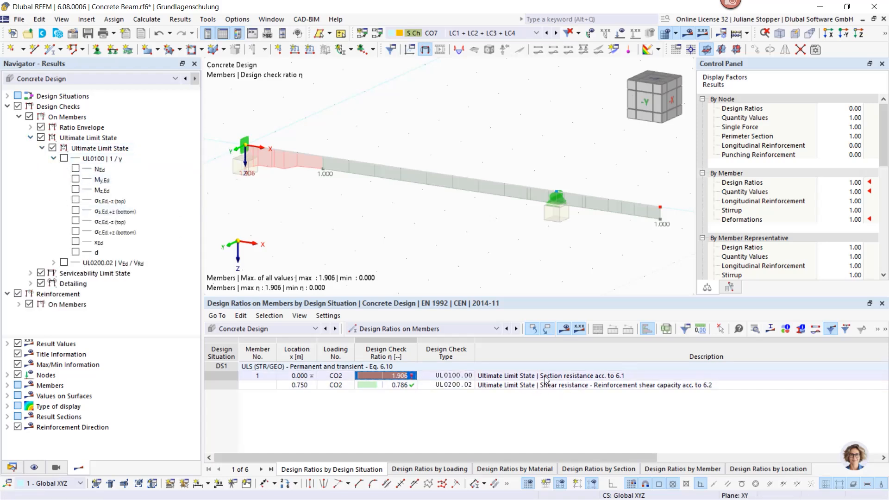
# - Show the UL0100 | 1/γ section resistance check on the beam and hide the ratio envelope
pyautogui.scroll(5, 253, 144)
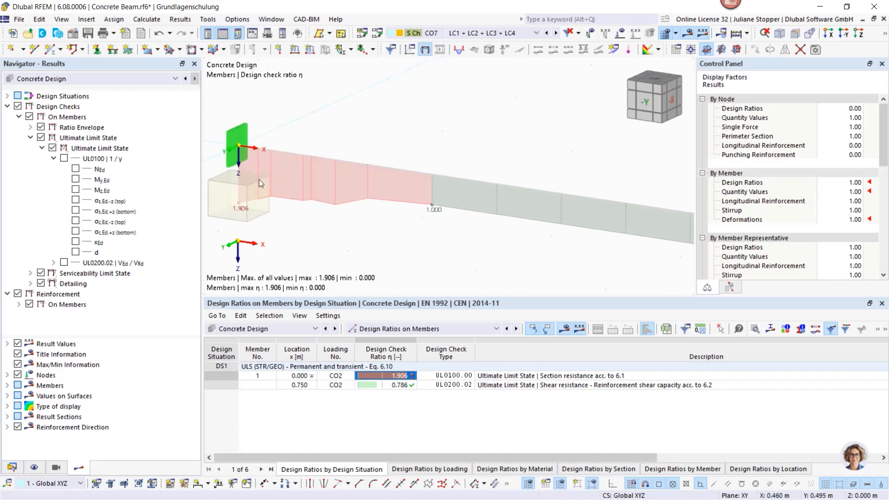
pyautogui.scroll(-3, 273, 188)
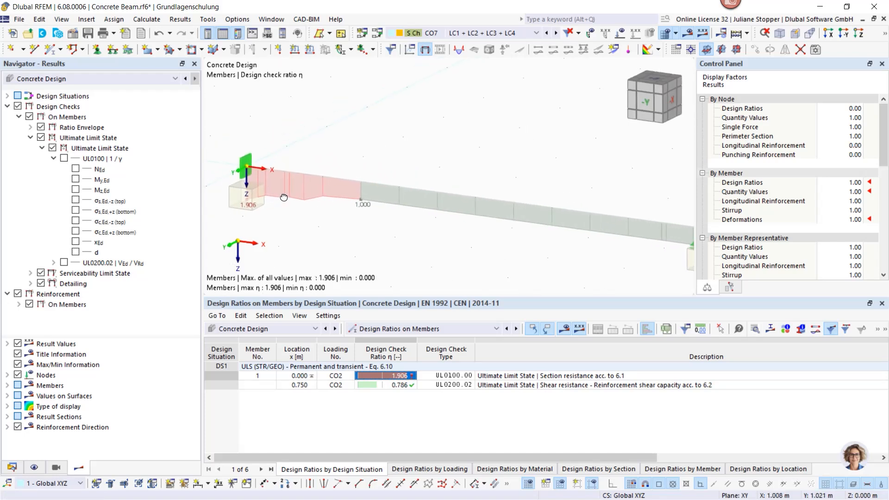
pyautogui.moveTo(279, 194); pyautogui.dragTo(340, 195, button='middle')
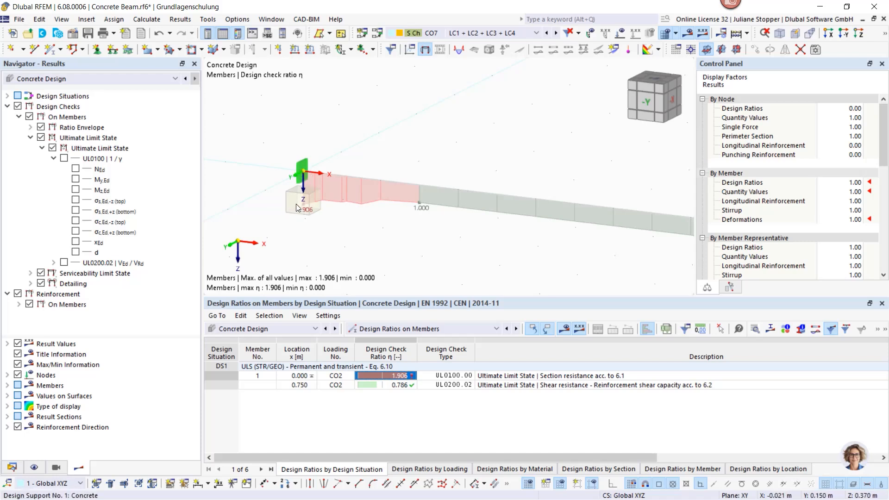
pyautogui.click(64, 158)
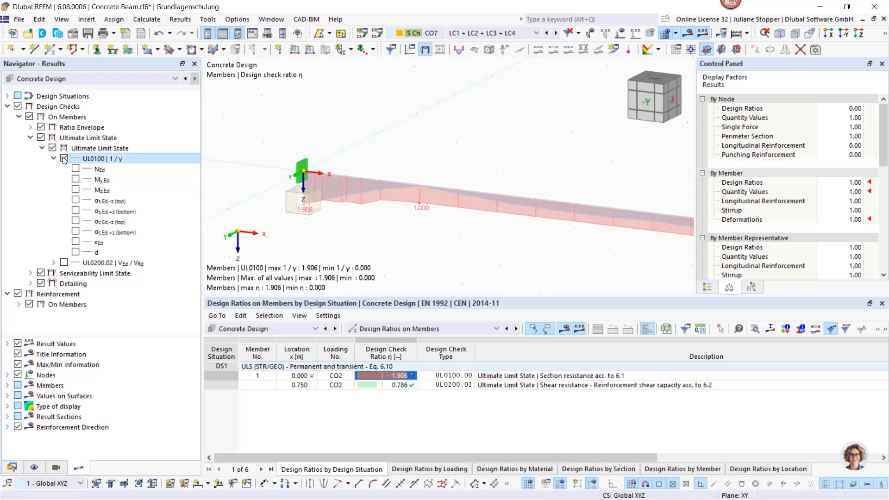
pyautogui.click(41, 127)
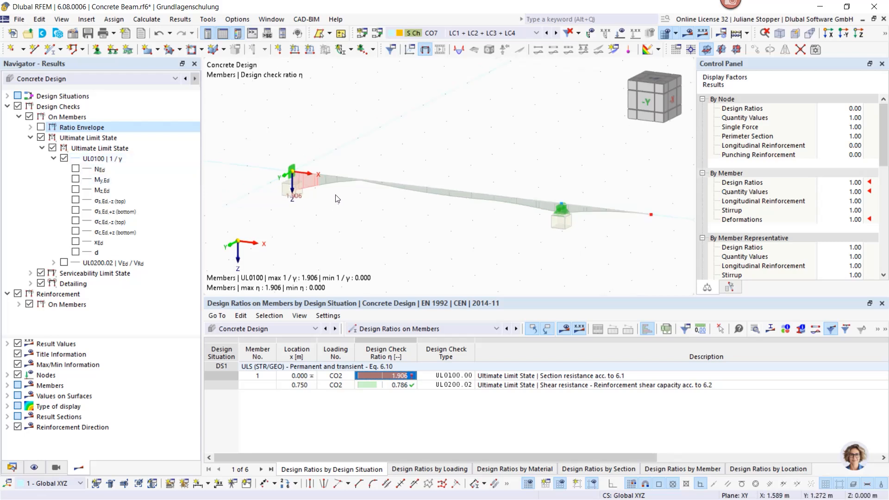
pyautogui.scroll(3, 305, 185)
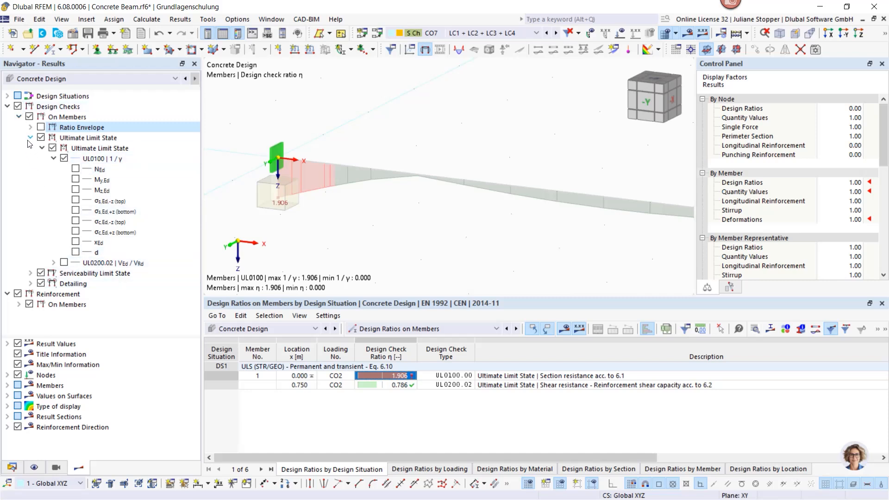
# - Hide the design checks and show the required longitudinal reinforcement on members for the top and bottom sides
pyautogui.click(19, 107)
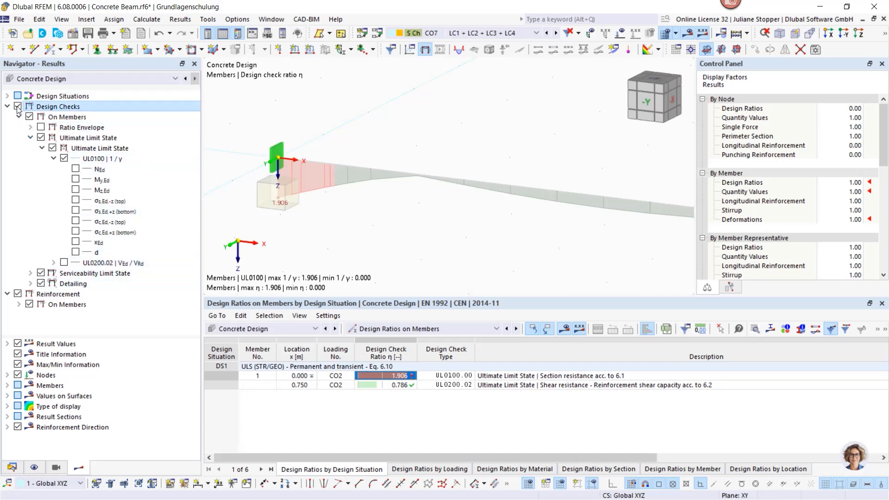
pyautogui.click(19, 304)
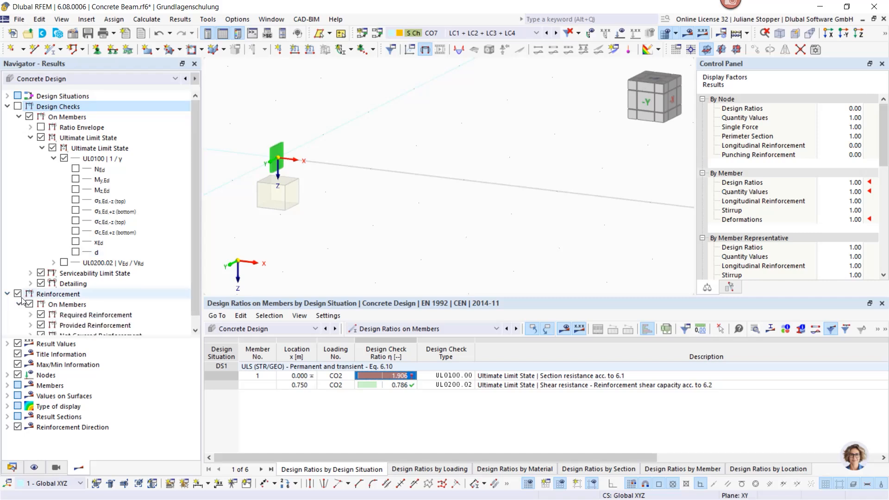
pyautogui.click(7, 106)
pyautogui.click(31, 138)
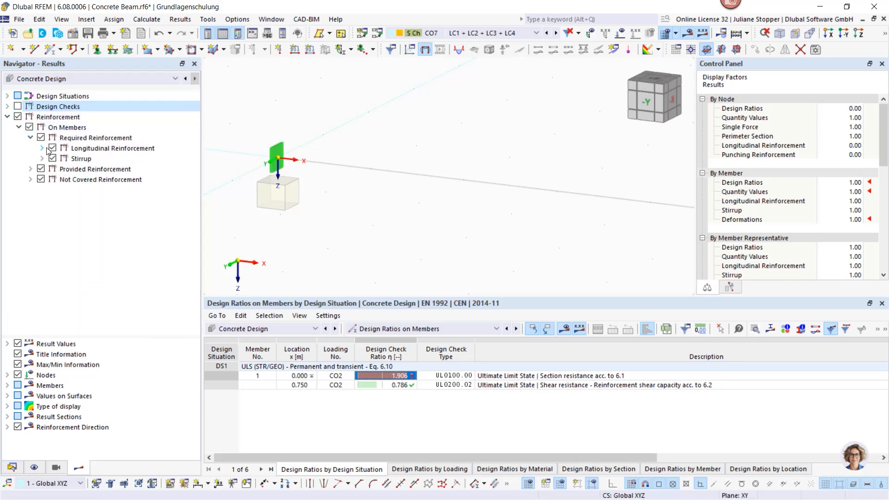
pyautogui.click(41, 148)
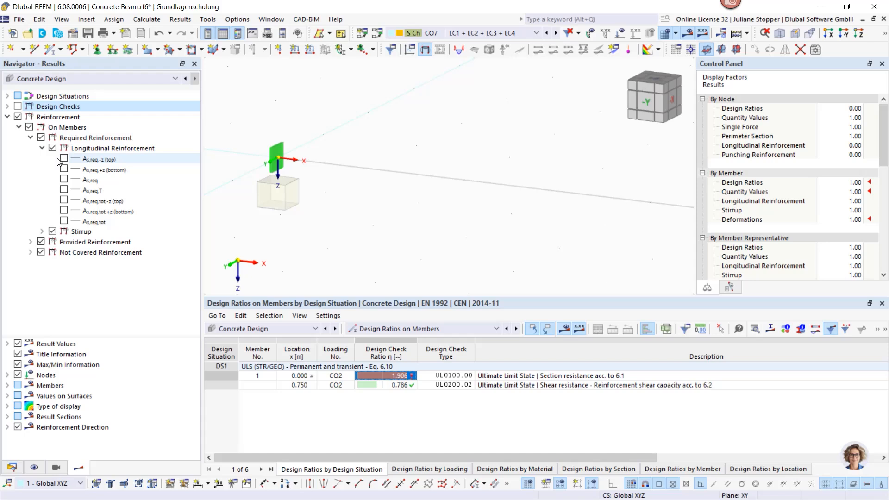
pyautogui.click(64, 159)
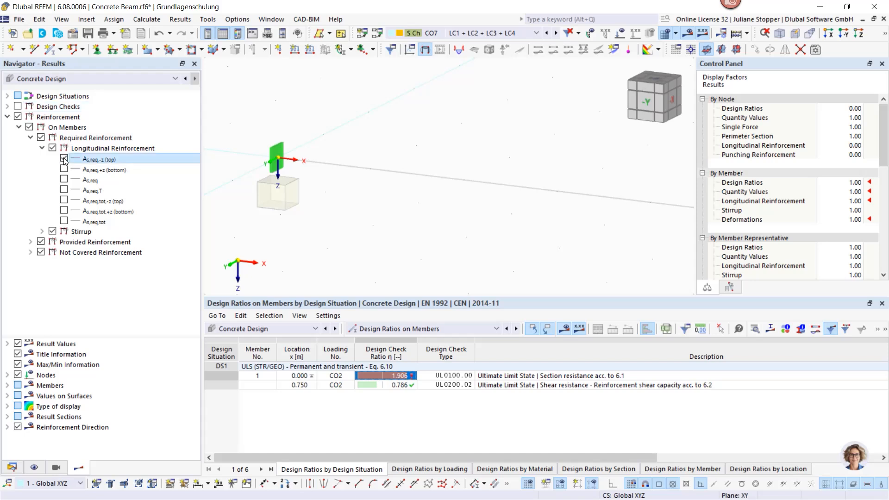
pyautogui.click(64, 169)
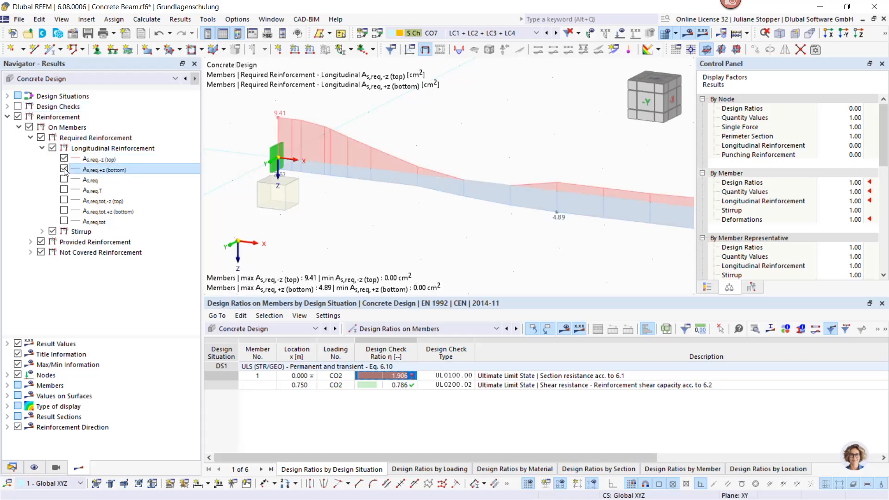
# - Overlay the provided longitudinal reinforcement for the top and bottom sides to compare it with the required reinforcement along the beam
pyautogui.click(30, 242)
pyautogui.click(42, 252)
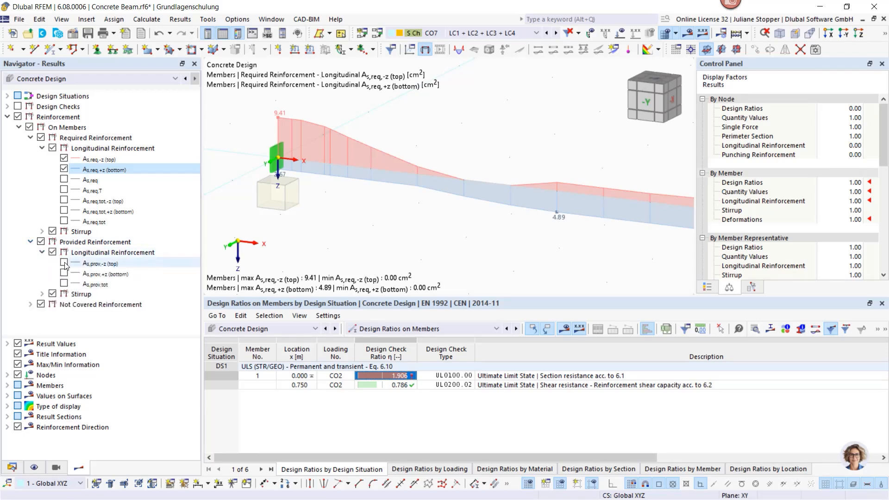
pyautogui.click(64, 262)
pyautogui.click(64, 273)
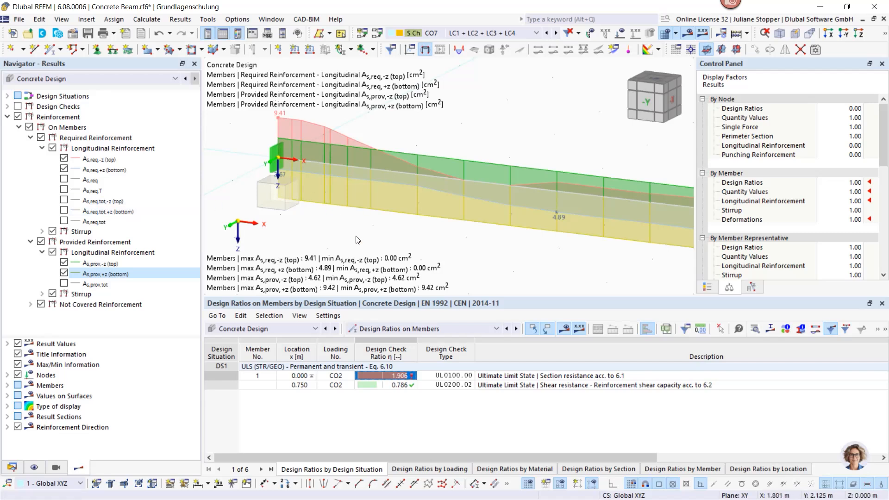
pyautogui.scroll(-2, 326, 143)
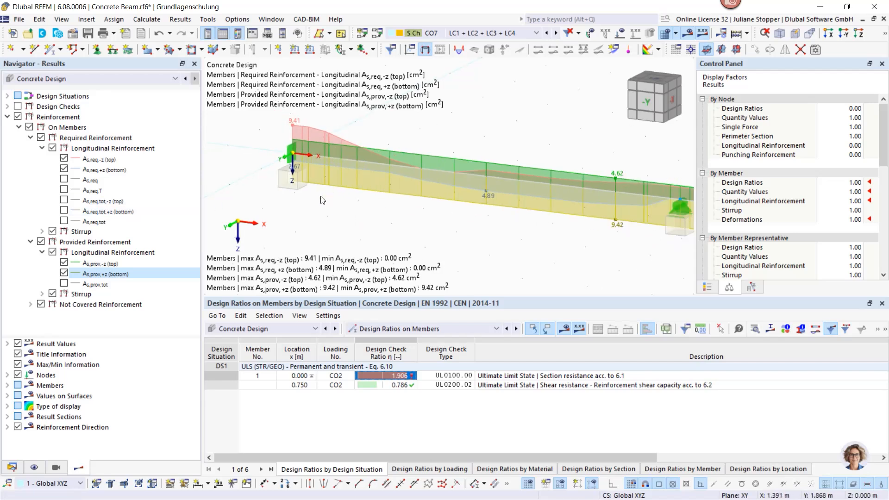
pyautogui.keyDown('ctrl'); pyautogui.moveTo(305, 202); pyautogui.dragTo(357, 186, button='middle'); pyautogui.keyUp('ctrl')
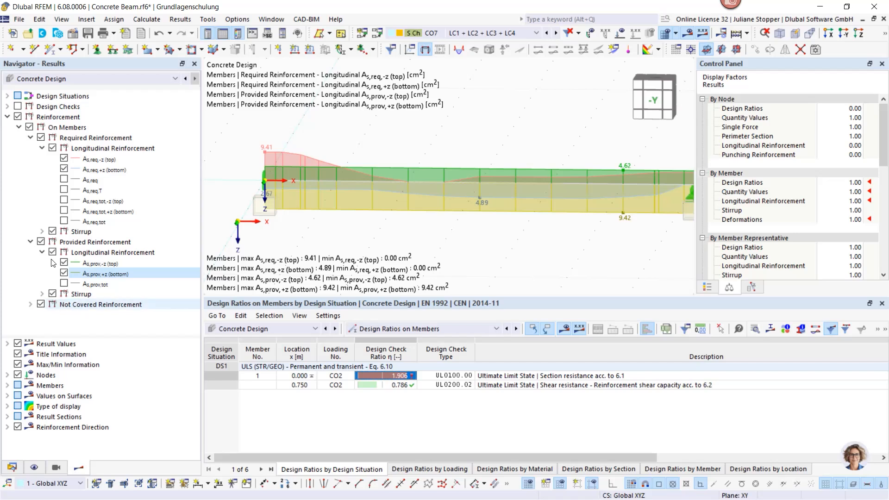
# - Hide the required and provided reinforcement and show the not covered longitudinal reinforcement for the top side
pyautogui.click(41, 138)
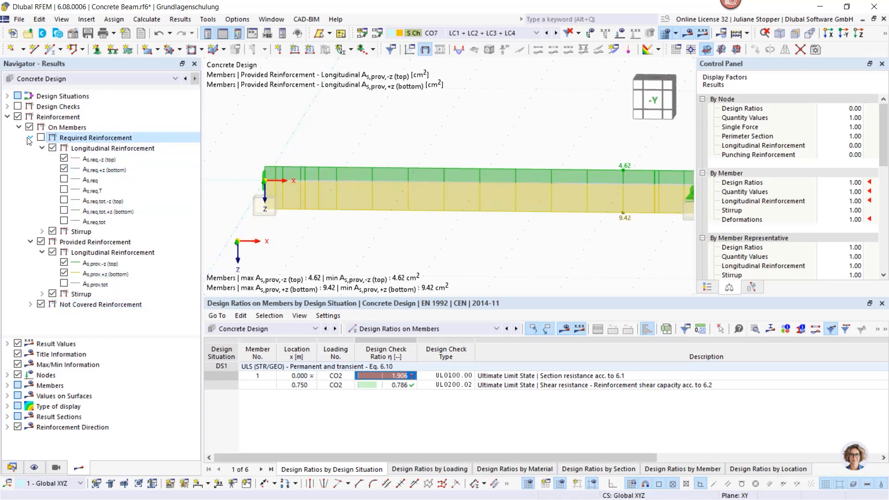
pyautogui.click(30, 137)
pyautogui.click(41, 148)
pyautogui.click(30, 148)
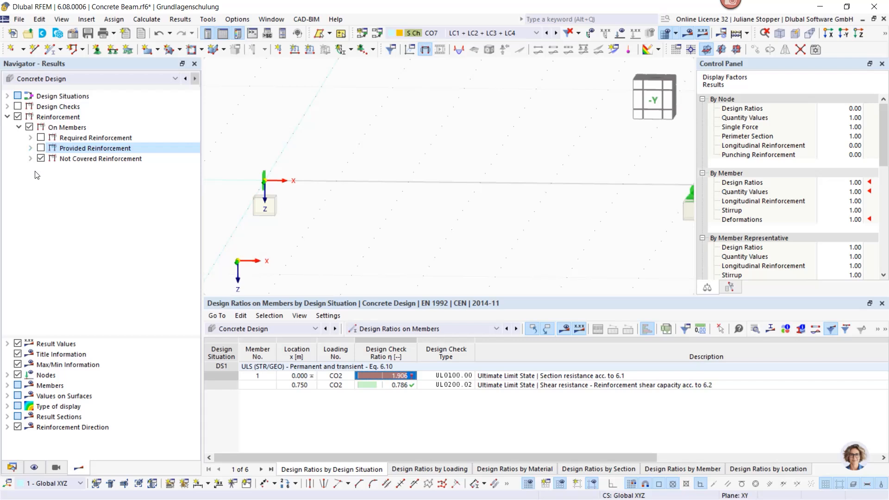
pyautogui.click(30, 158)
pyautogui.click(41, 168)
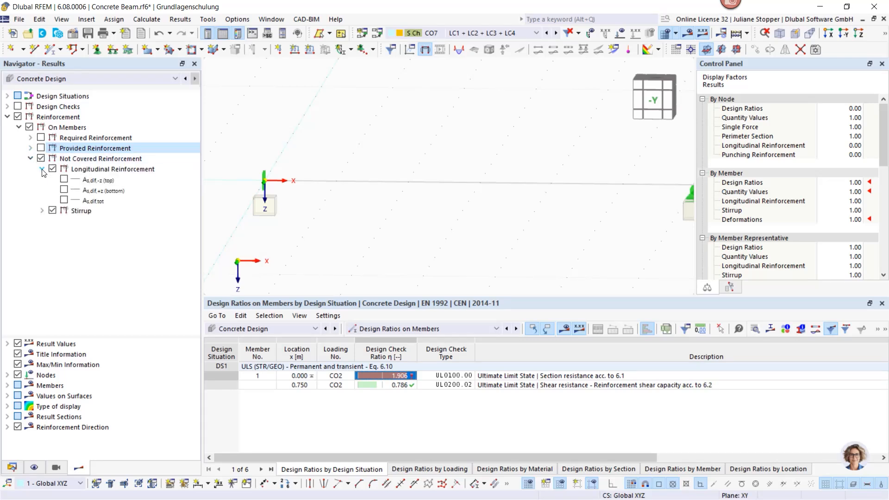
pyautogui.click(64, 179)
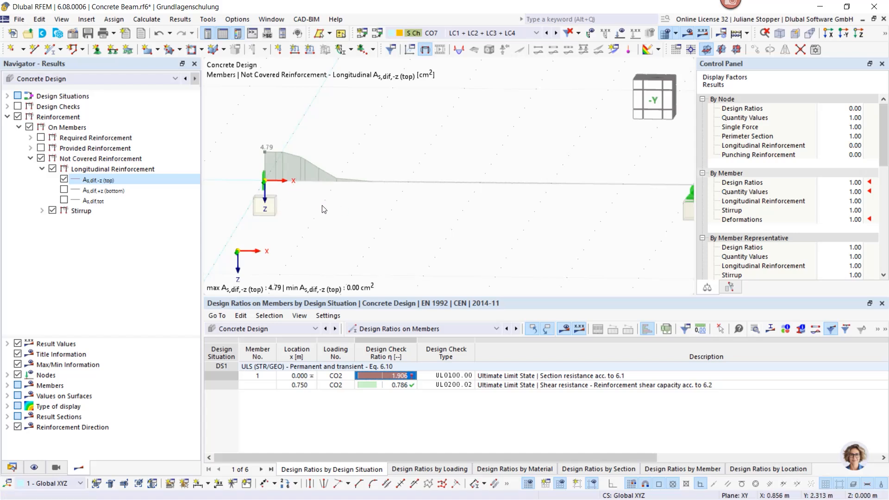
pyautogui.scroll(-1, 301, 212)
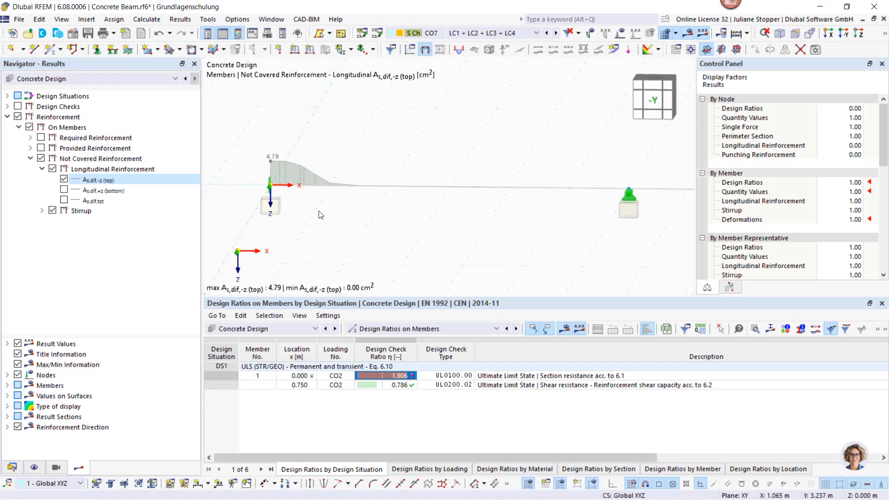
# - Open the beam member's longitudinal reinforcement for editing and reposition the dialog lower over the model
pyautogui.click(378, 188)
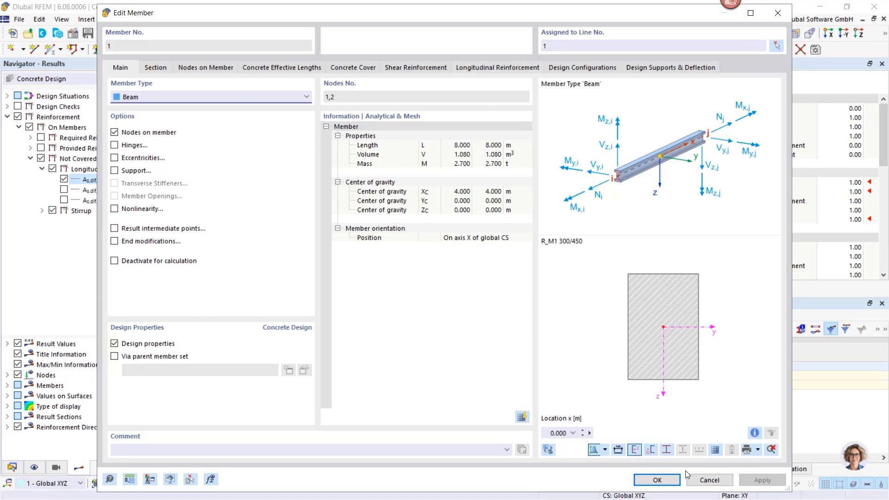
pyautogui.click(479, 67)
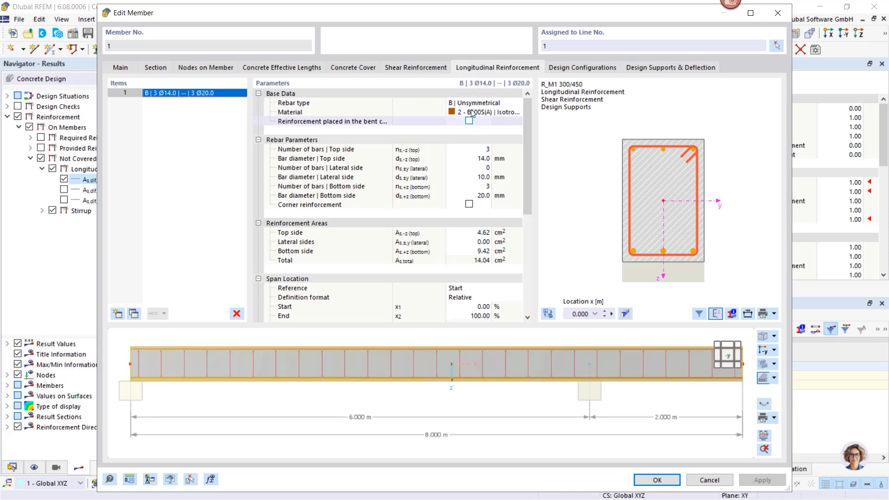
pyautogui.moveTo(444, 26); pyautogui.dragTo(466, 98)
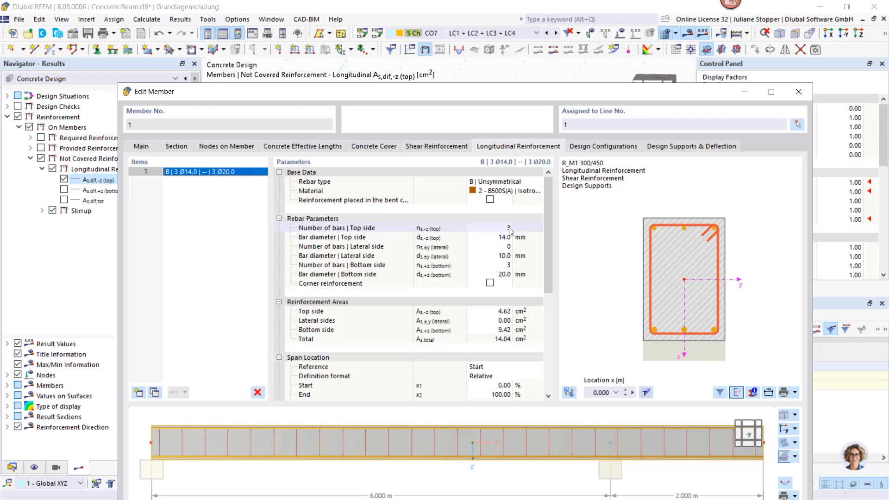
pyautogui.moveTo(451, 93); pyautogui.dragTo(431, 82)
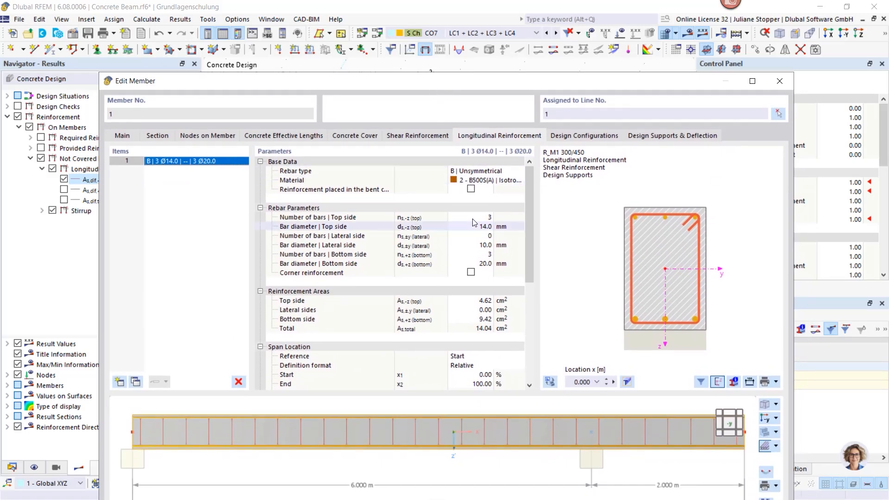
# - Duplicate the longitudinal reinforcement item and set the copy to 0 bottom bars and 4 top bars
pyautogui.click(135, 383)
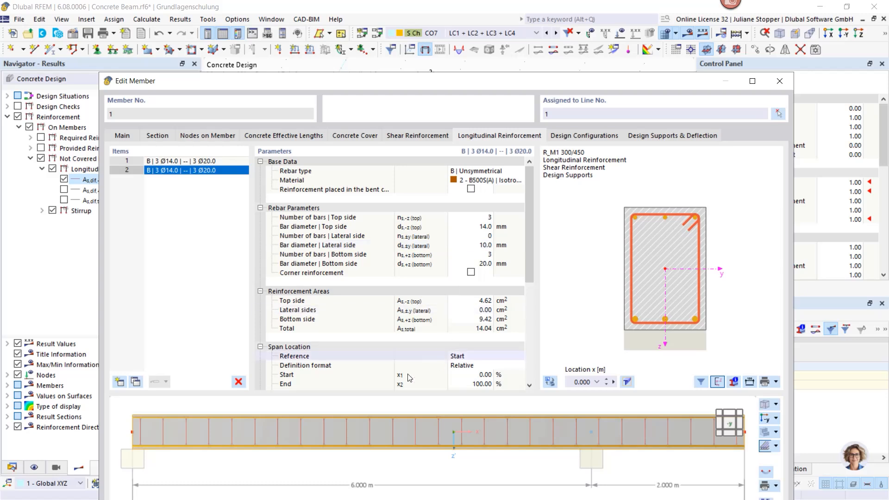
pyautogui.click(487, 255)
pyautogui.click(488, 255)
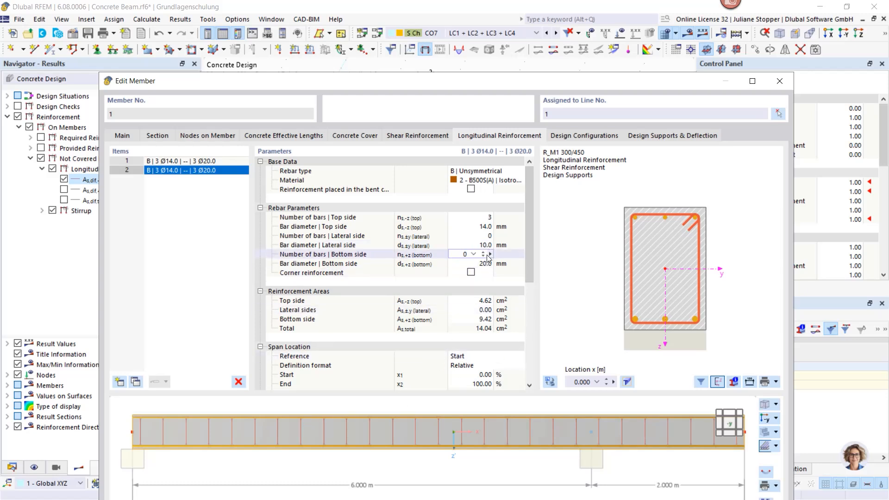
pyautogui.click(484, 217)
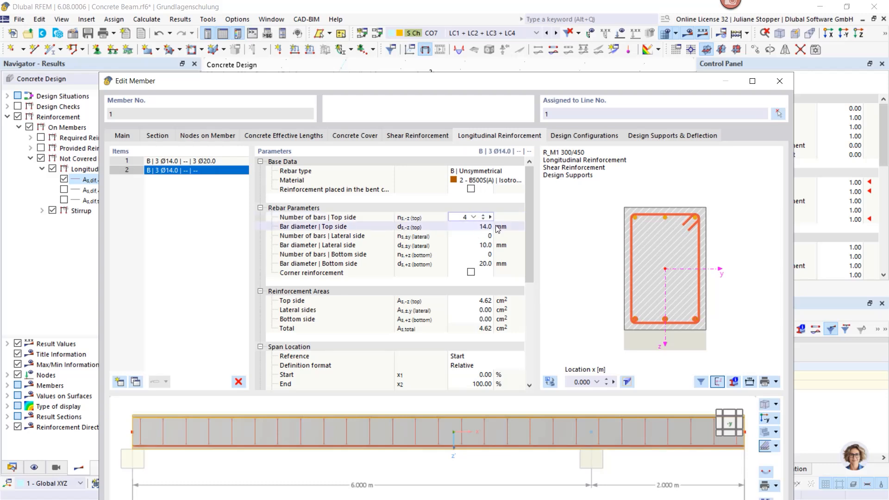
pyautogui.click(497, 226)
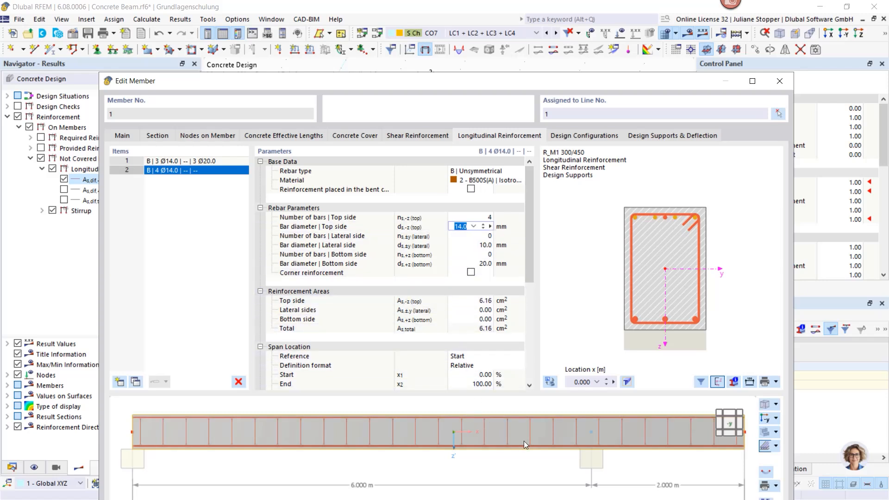
# - Switch the span location definition format of the second longitudinal reinforcement item to Absolute
pyautogui.scroll(-1, 525, 437)
pyautogui.keyDown('ctrl'); pyautogui.moveTo(547, 432); pyautogui.dragTo(535, 477, button='middle'); pyautogui.keyUp('ctrl')
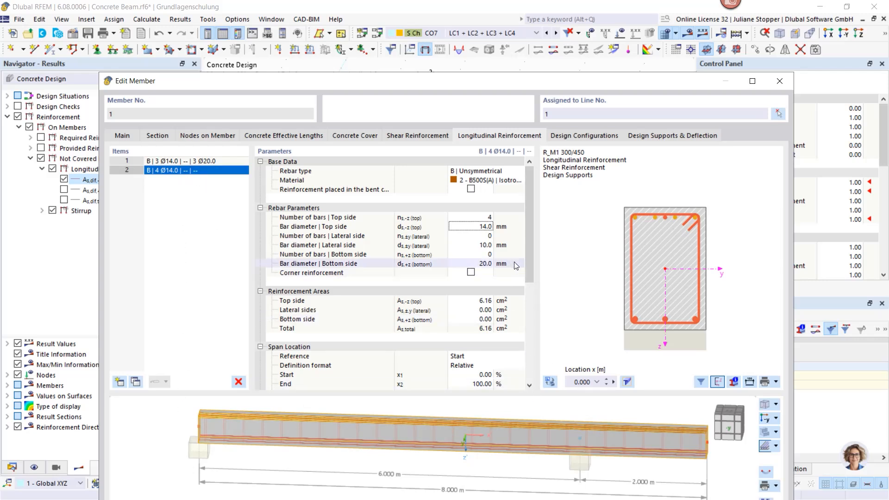
pyautogui.scroll(-3, 532, 276)
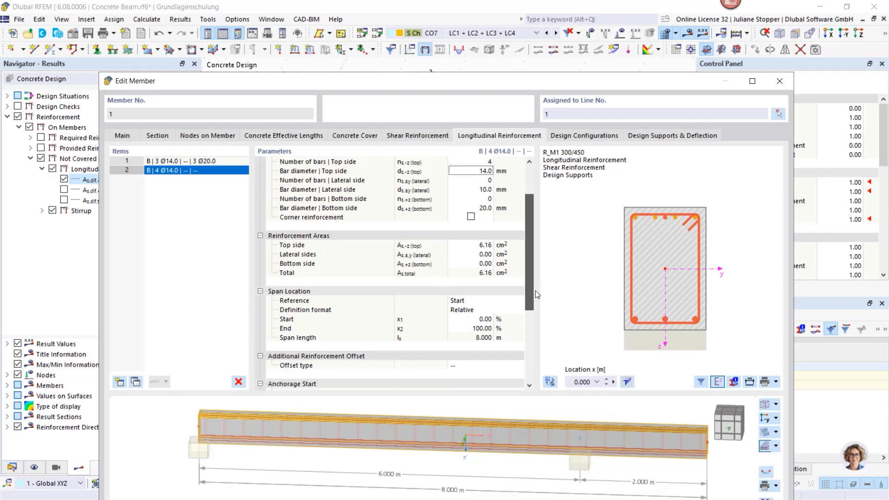
pyautogui.moveTo(424, 91)
pyautogui.mouseDown()
pyautogui.moveTo(423, 222)
pyautogui.moveTo(432, 88)
pyautogui.mouseUp()
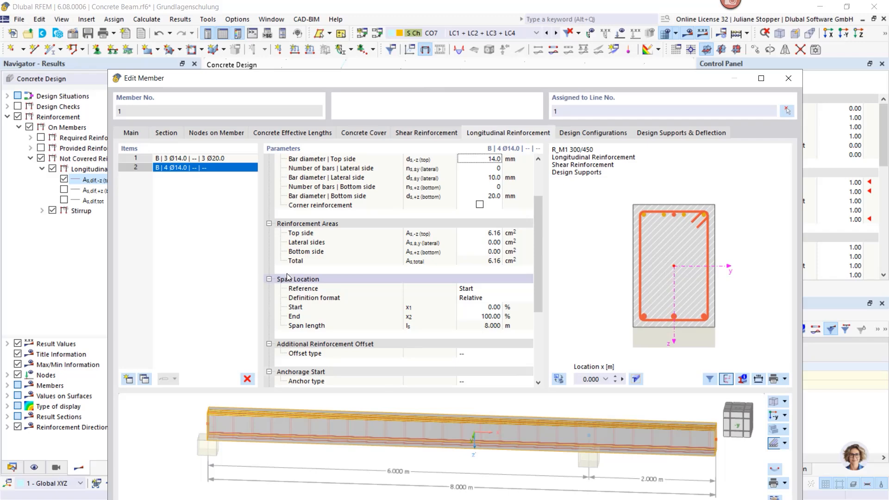
pyautogui.click(269, 223)
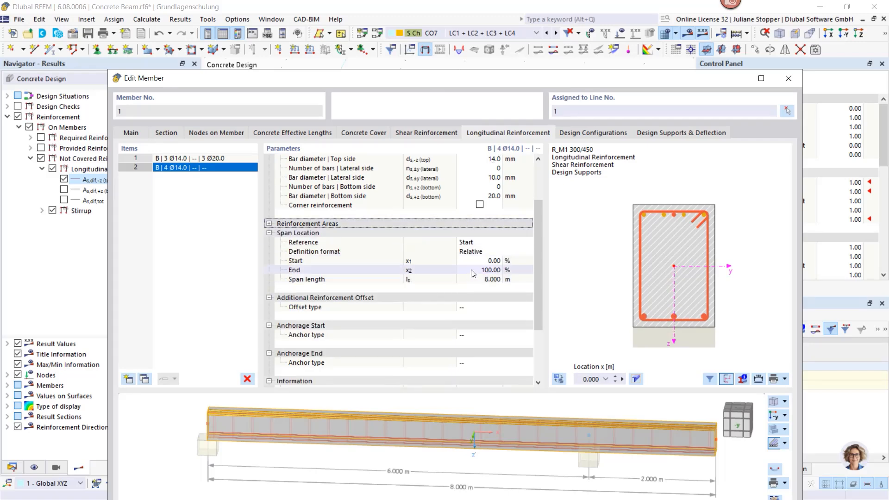
pyautogui.click(489, 252)
pyautogui.click(491, 251)
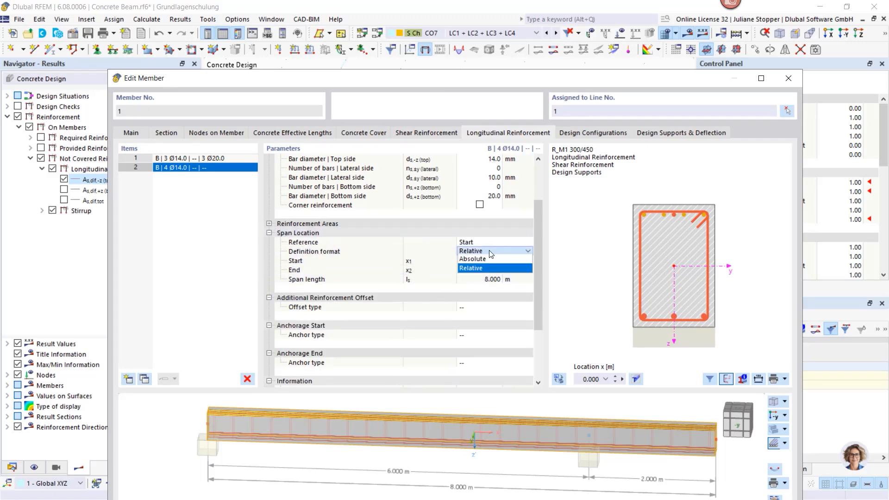
pyautogui.click(479, 259)
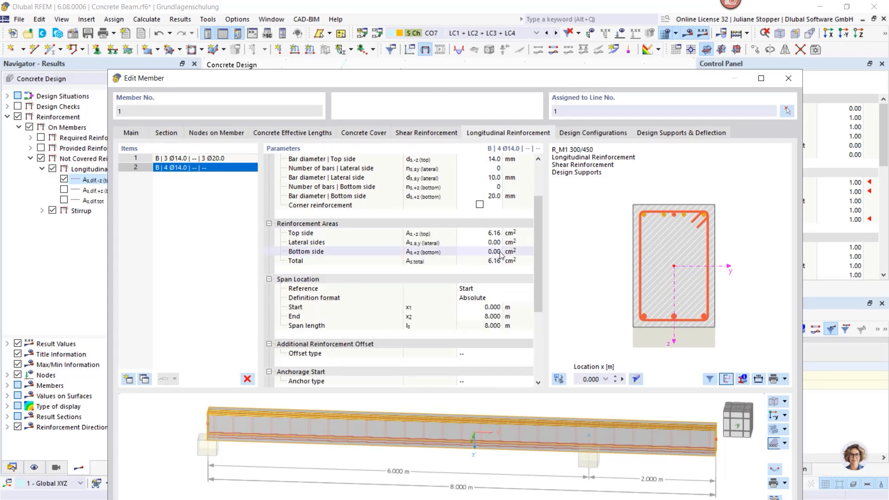
# - Set the end of the second reinforcement item's span to 2.5 m and inspect the shortened top bars in the beam preview
pyautogui.click(479, 306)
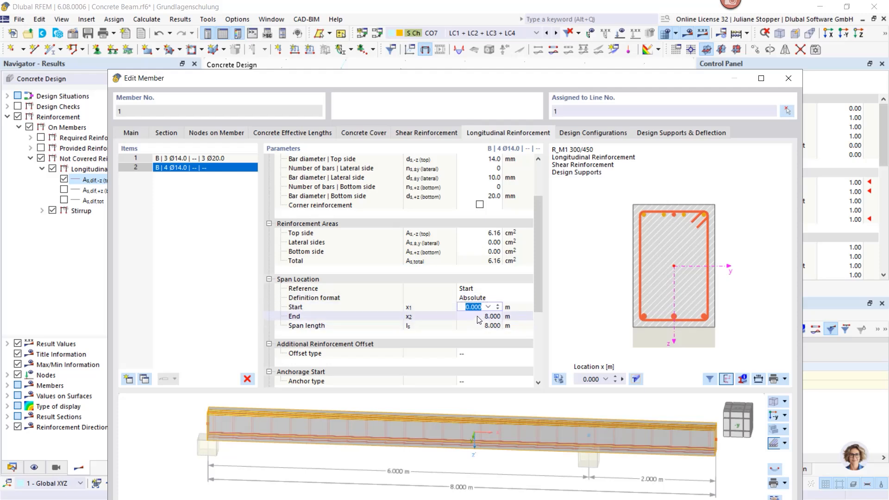
pyautogui.click(479, 317)
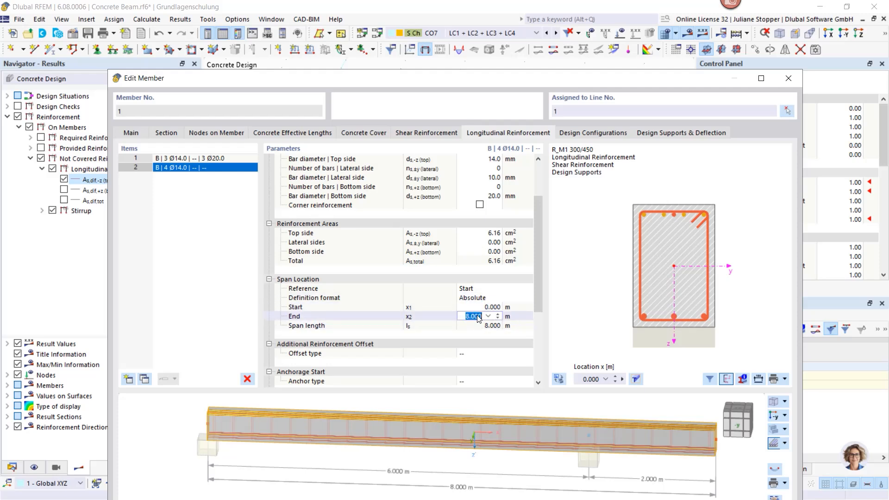
pyautogui.write('3')
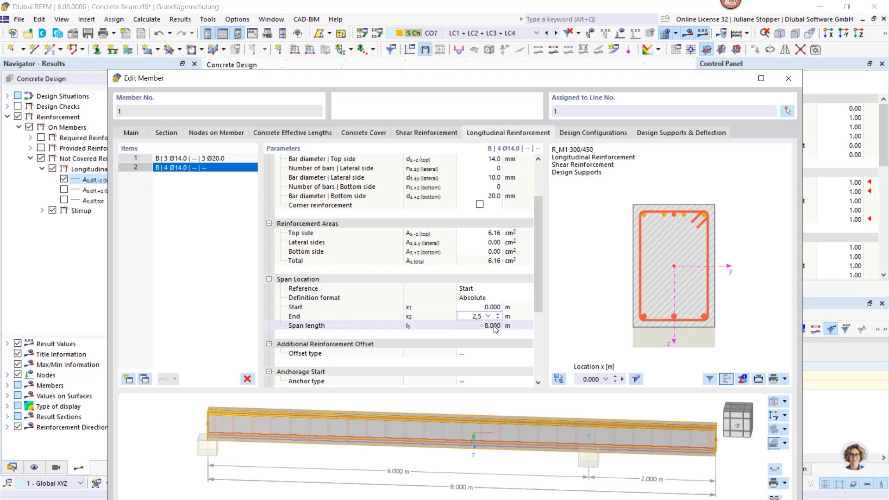
pyautogui.click(493, 326)
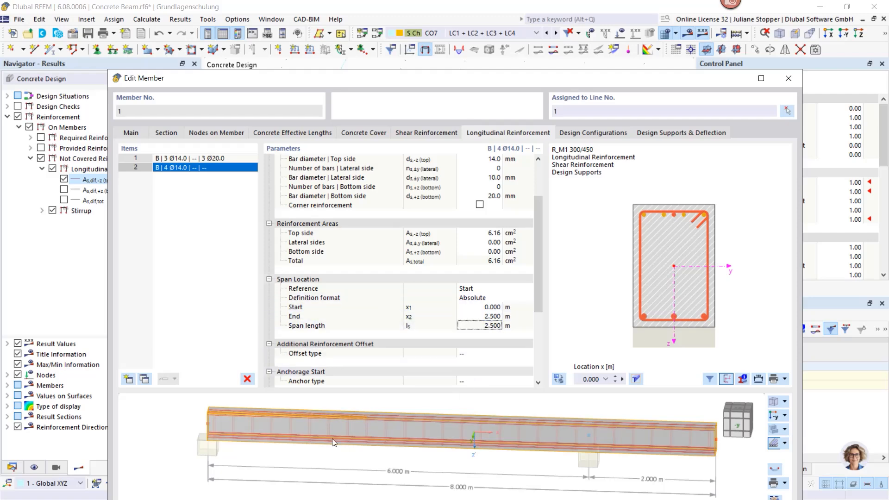
pyautogui.scroll(4, 359, 436)
pyautogui.moveTo(284, 406); pyautogui.dragTo(407, 432, button='middle')
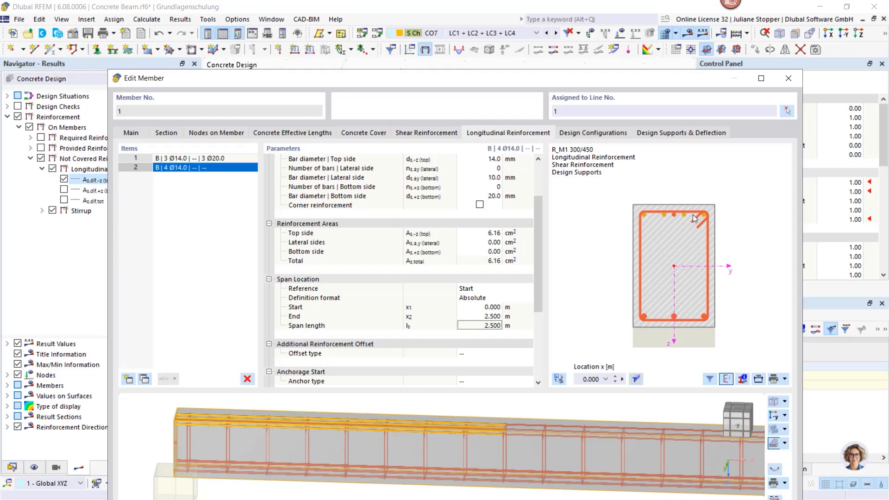
# - Offset the additional top bars from the stirrup by 30 mm on the top side and accept the member changes
pyautogui.moveTo(535, 274); pyautogui.dragTo(537, 303)
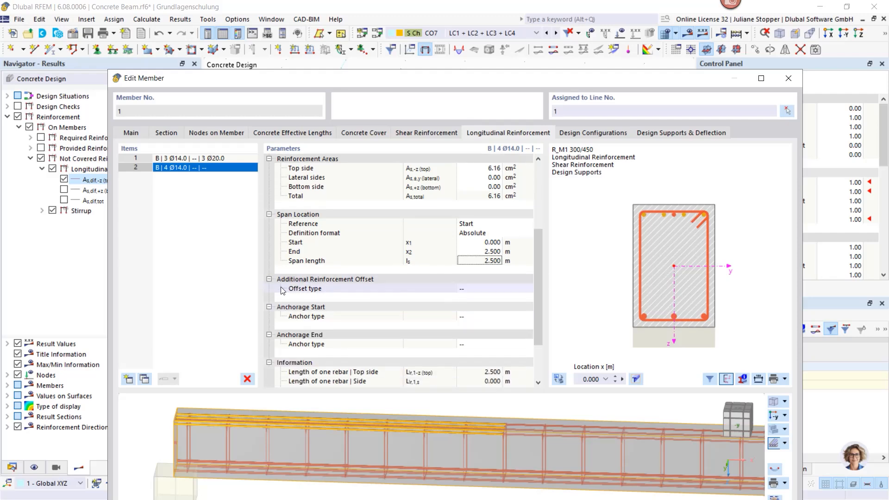
pyautogui.click(482, 289)
pyautogui.click(529, 288)
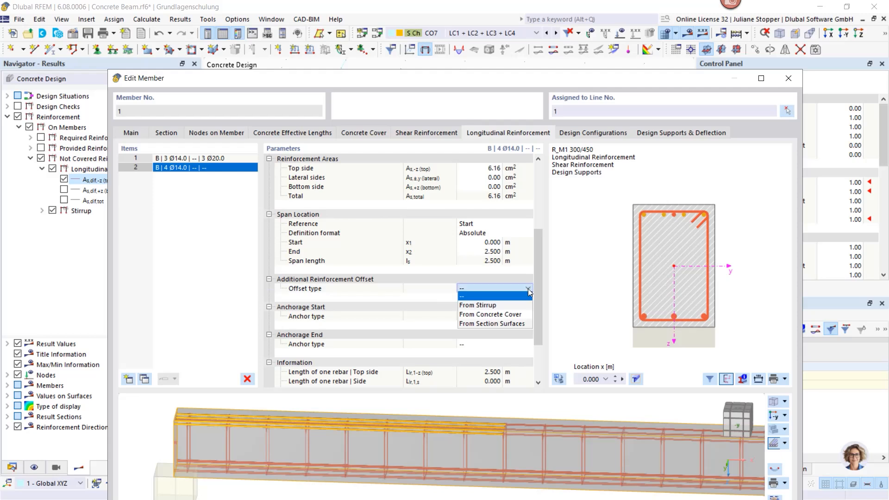
pyautogui.click(517, 304)
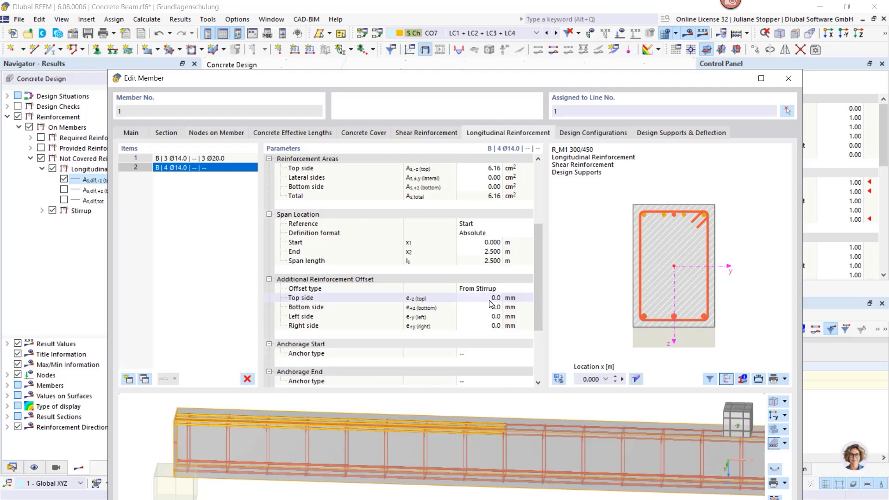
pyautogui.click(490, 297)
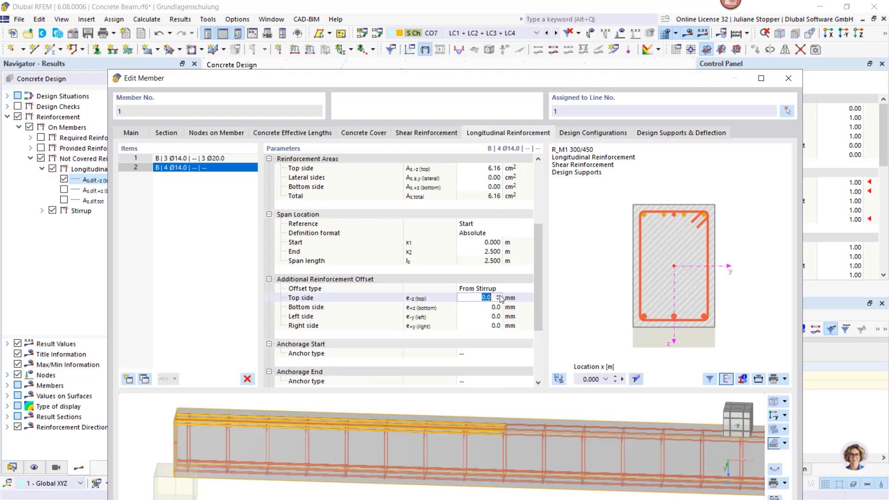
pyautogui.click(499, 295)
pyautogui.click(584, 289)
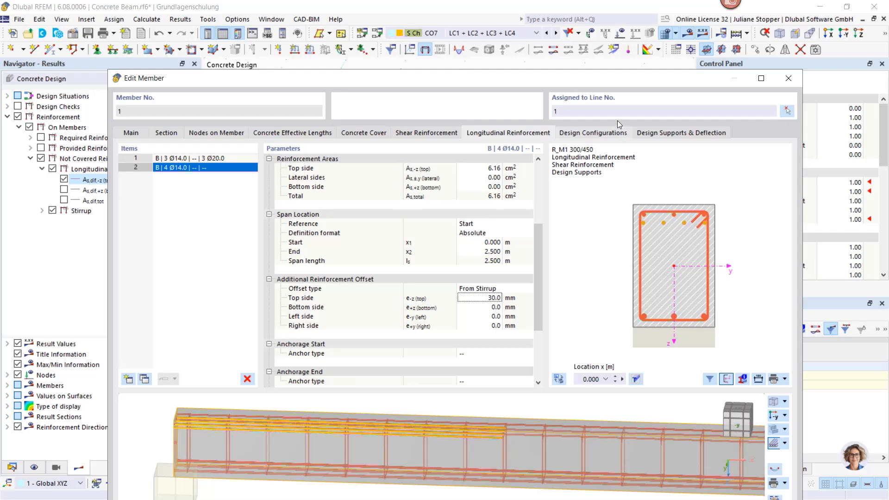
pyautogui.moveTo(607, 81); pyautogui.dragTo(596, 24)
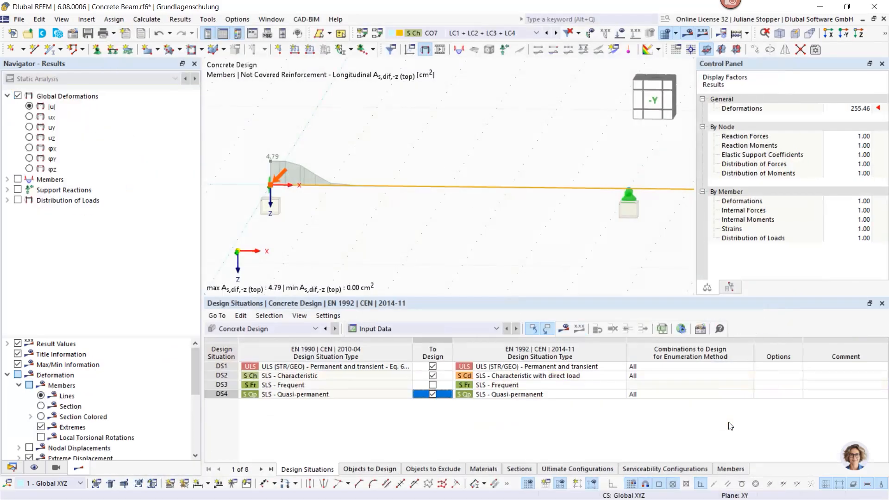
# - Reopen the beam member's longitudinal reinforcement, review the reinforcement layout drawing, and close both dialogs
pyautogui.doubleClick(466, 191)
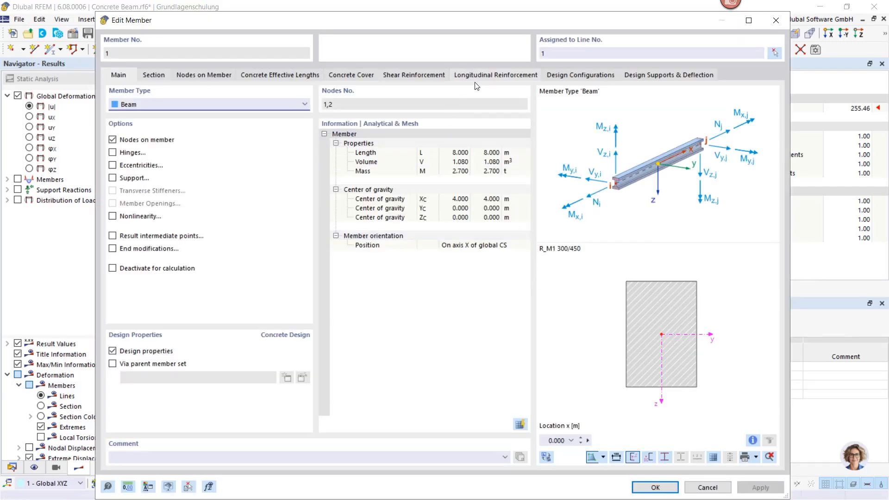
pyautogui.click(478, 78)
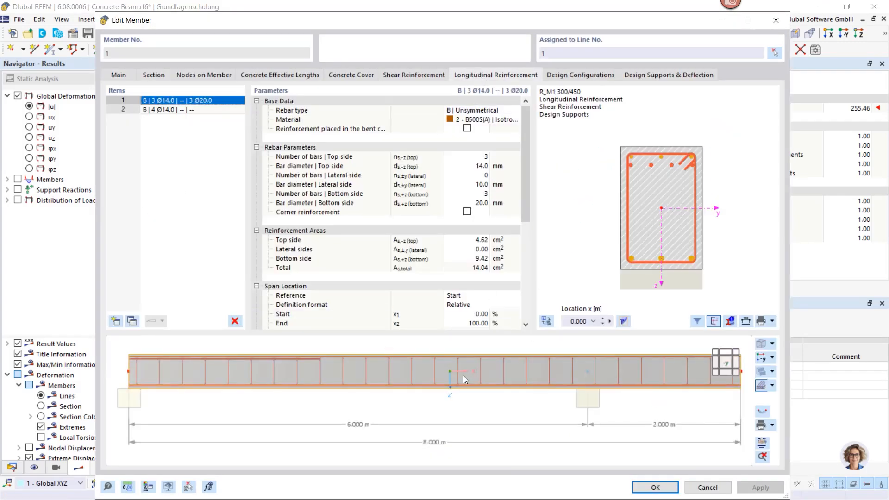
pyautogui.click(764, 446)
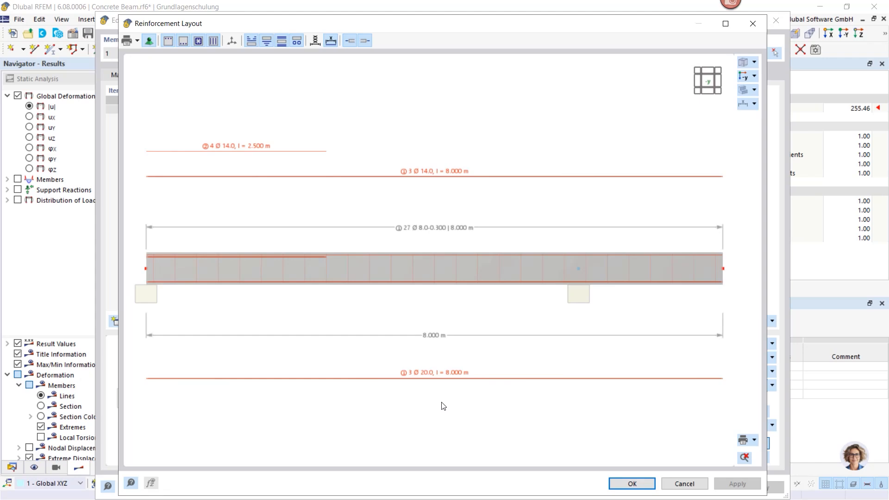
pyautogui.click(138, 41)
pyautogui.click(138, 41)
pyautogui.click(630, 483)
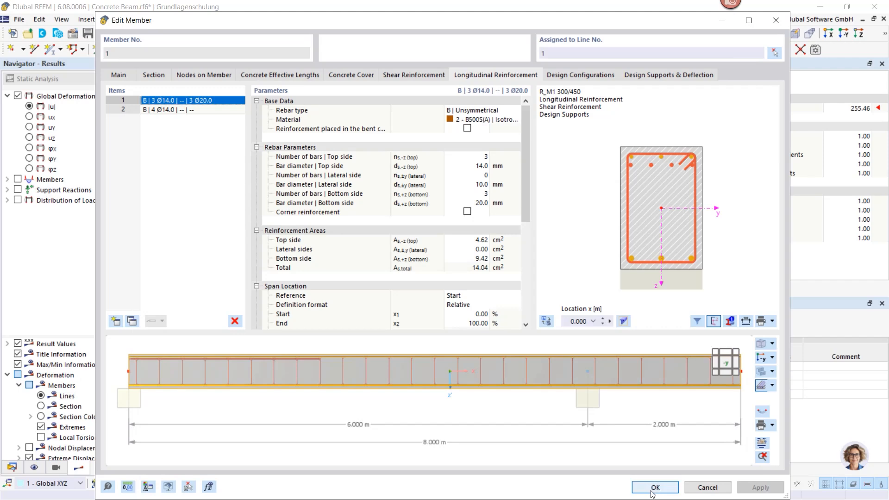
pyautogui.click(654, 487)
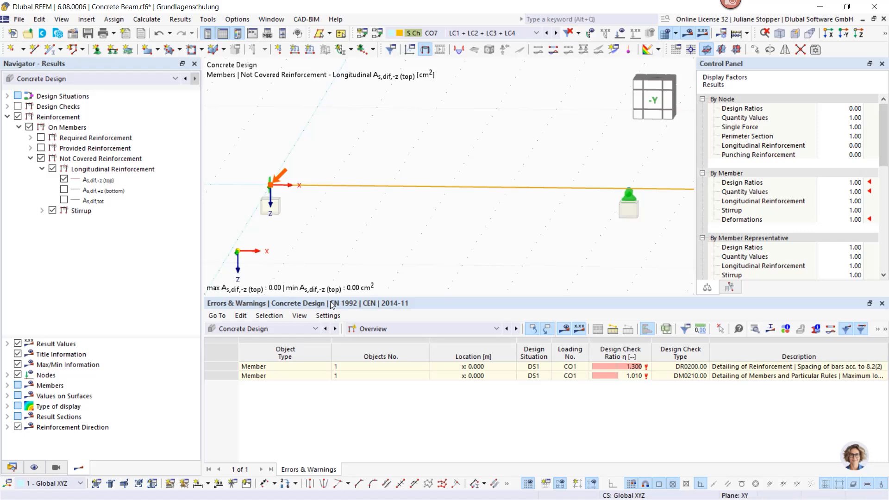
# - Display the not covered longitudinal reinforcement for the bottom side as well and list the design ratios on members
pyautogui.click(64, 190)
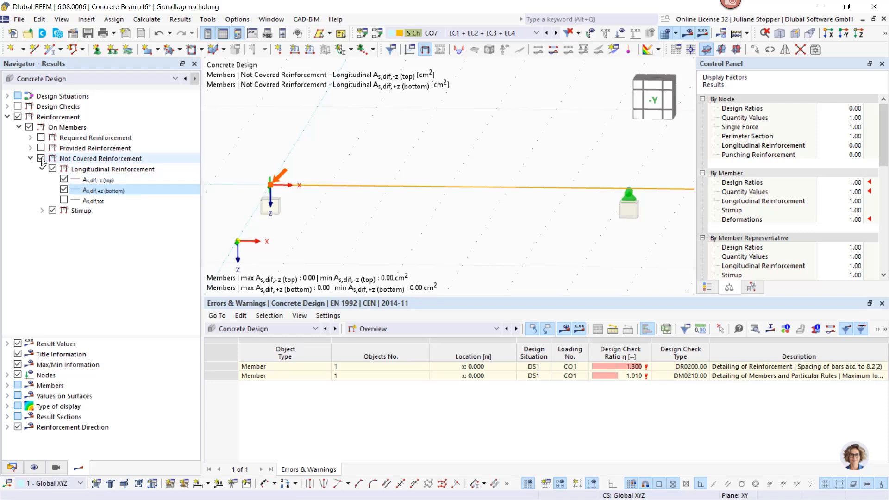
pyautogui.click(394, 329)
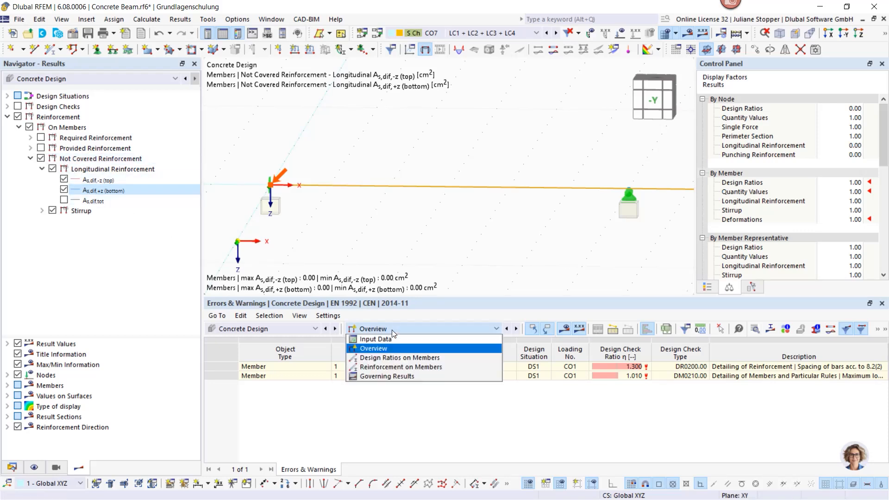
pyautogui.click(395, 355)
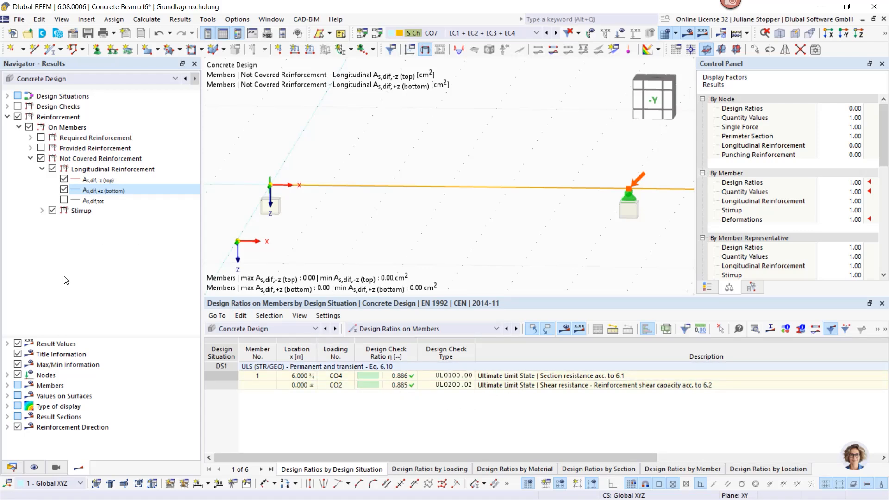
# - Hide the reinforcement results and show only the UL0200.02 shear resistance design ratio along the beam
pyautogui.click(17, 117)
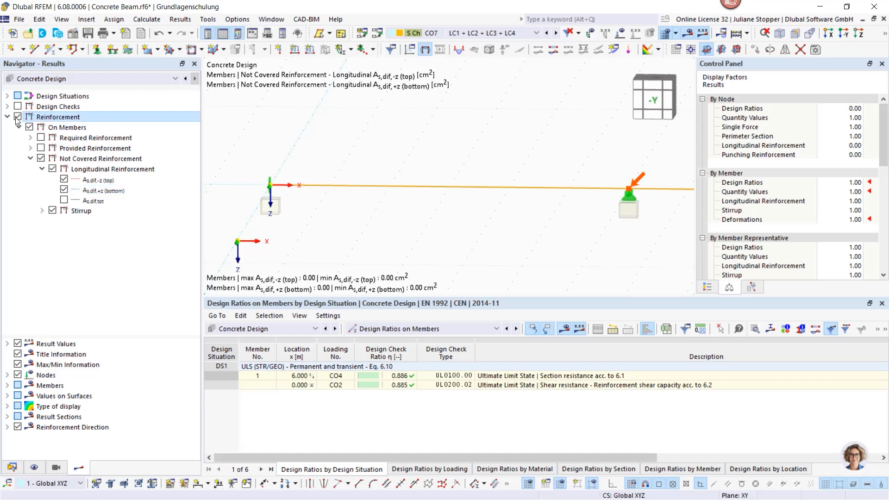
pyautogui.click(7, 107)
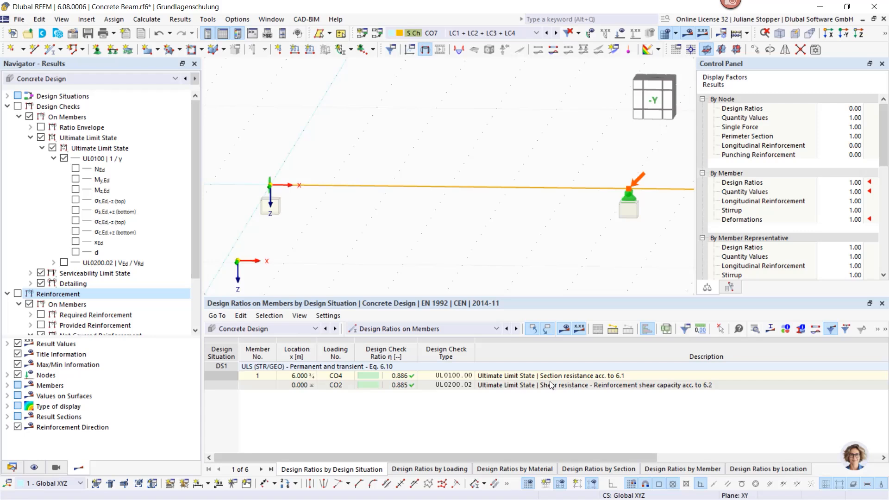
pyautogui.click(453, 386)
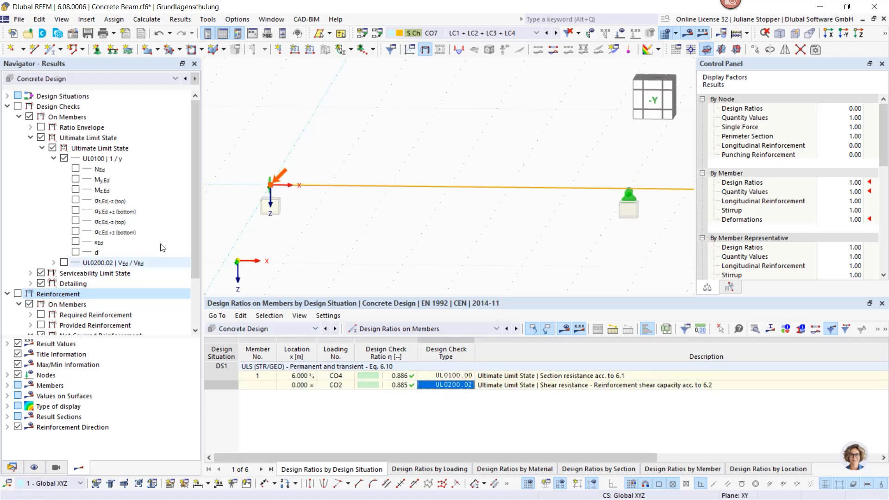
pyautogui.click(64, 159)
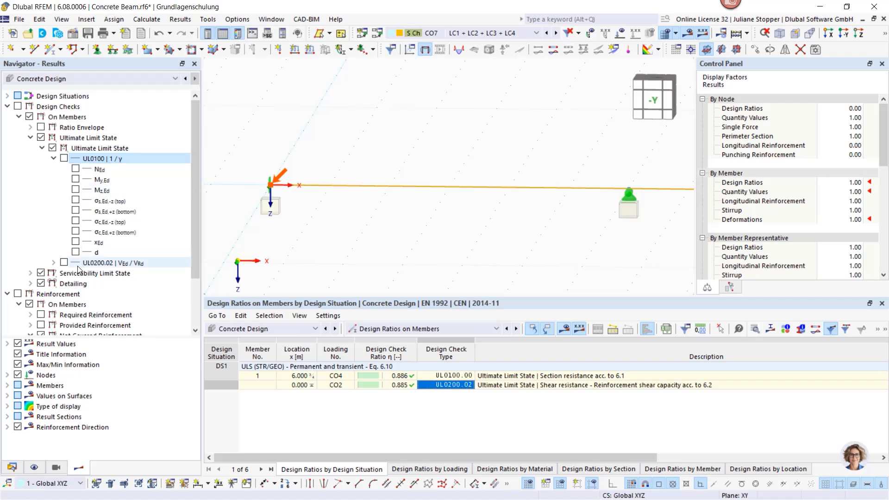
pyautogui.click(63, 263)
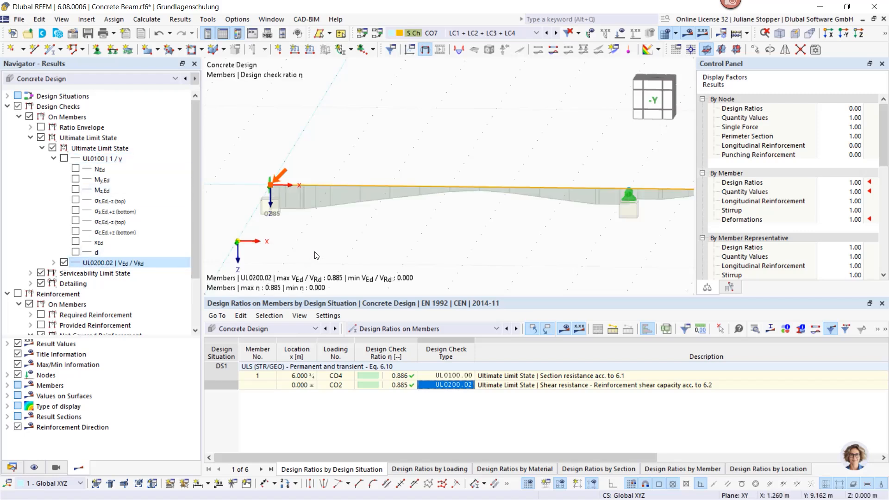
# - Expand the UL0200.02 shear check details and show only the VEd / VRd,c ratio in place of the overall ratio
pyautogui.click(54, 262)
pyautogui.scroll(-3, 93, 232)
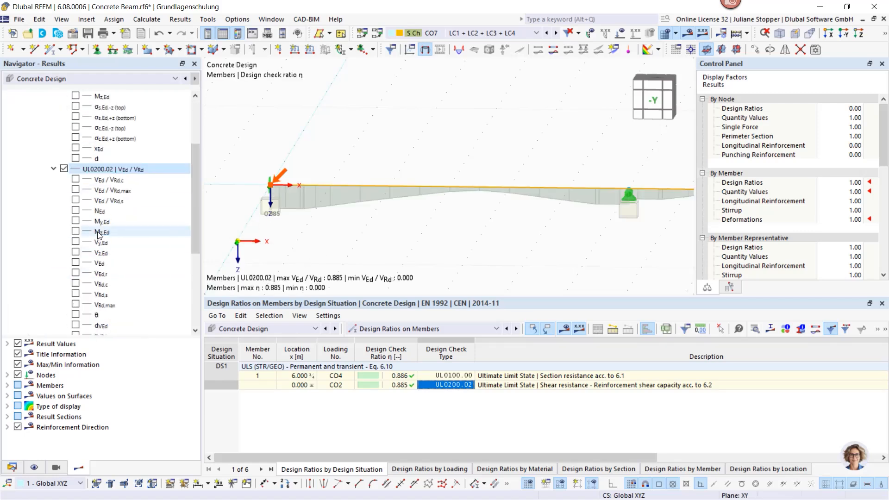
pyautogui.scroll(1, 266, 217)
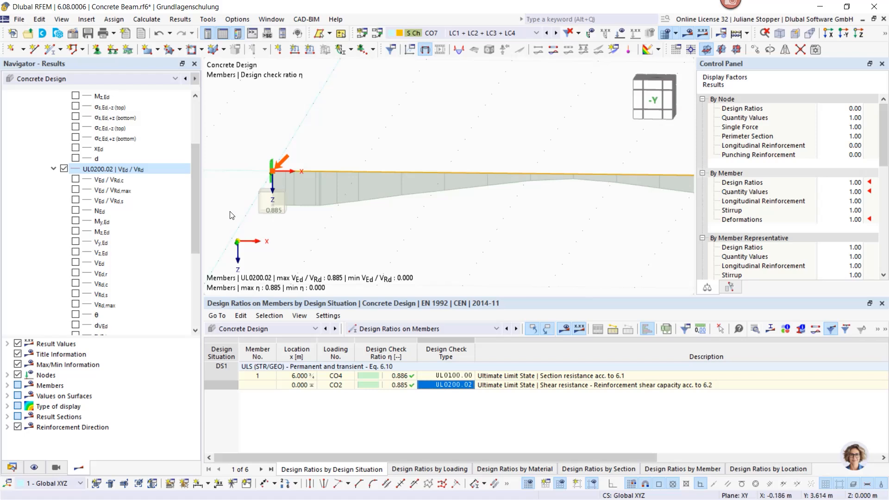
pyautogui.scroll(-2, 283, 228)
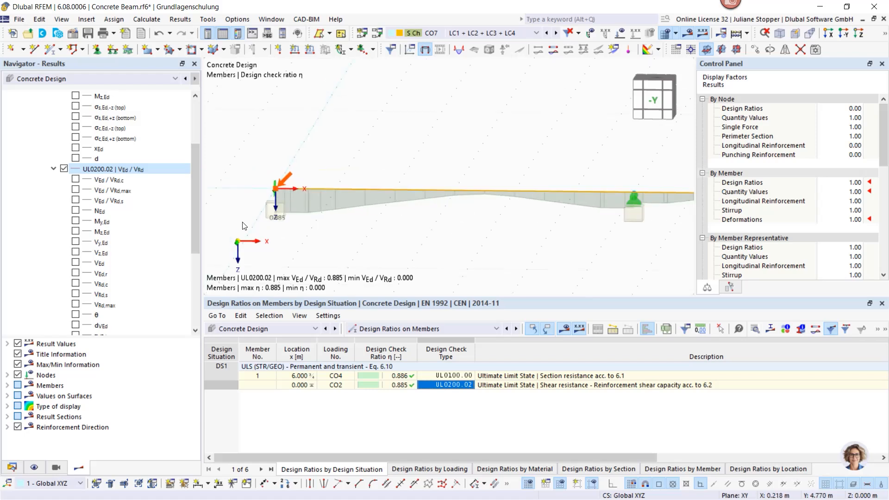
pyautogui.click(75, 180)
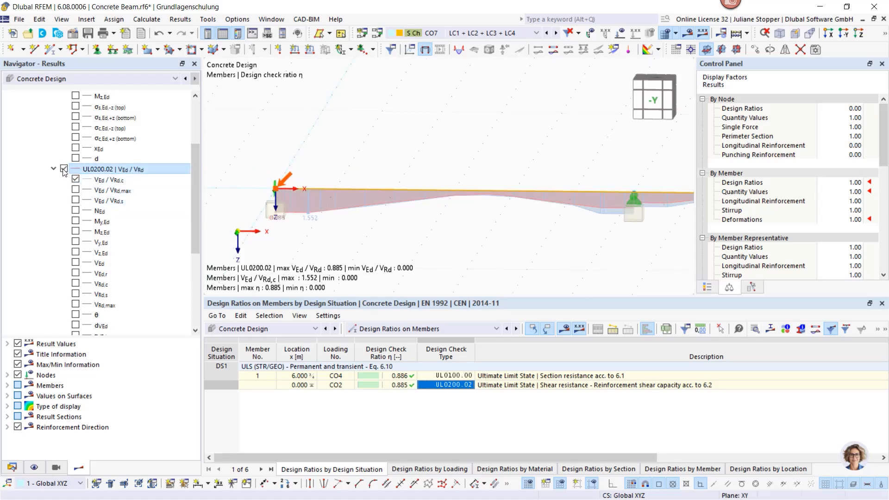
pyautogui.click(64, 169)
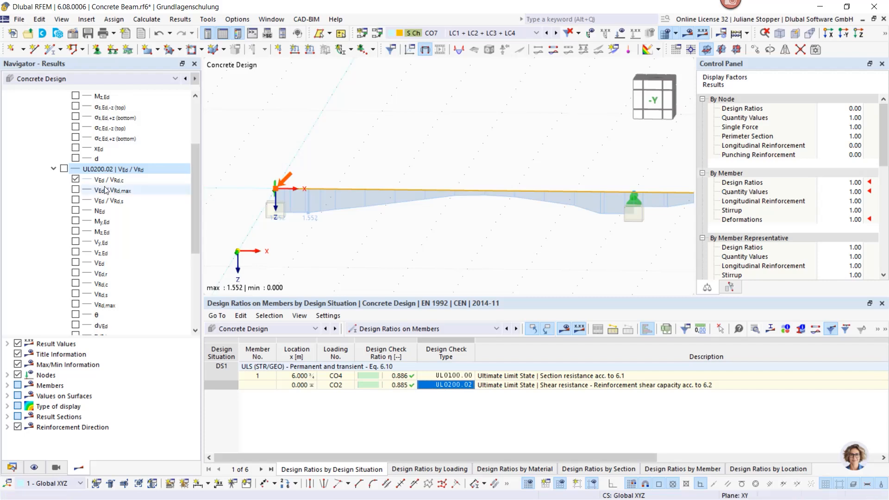
# - Display the VEd / VRd,max and VEd / VRd,s shear ratios on the beam, keeping only VEd / VRd,s shown
pyautogui.click(75, 189)
pyautogui.click(76, 201)
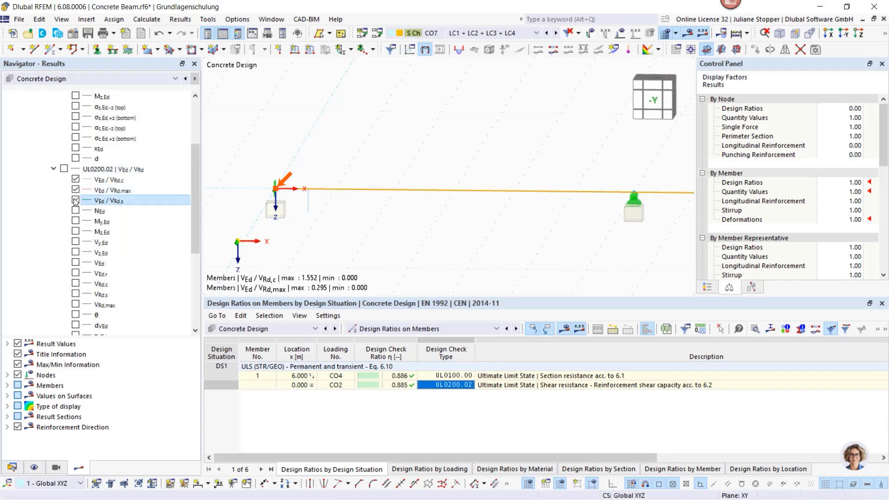
pyautogui.click(75, 179)
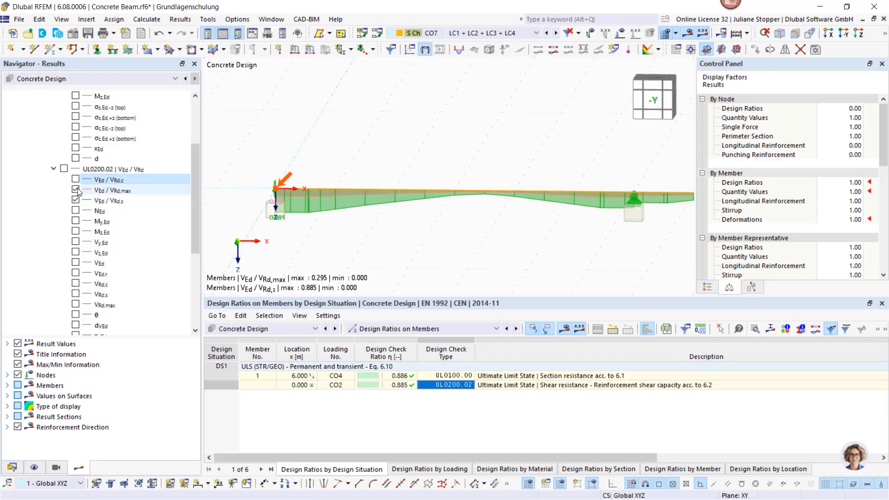
pyautogui.click(76, 190)
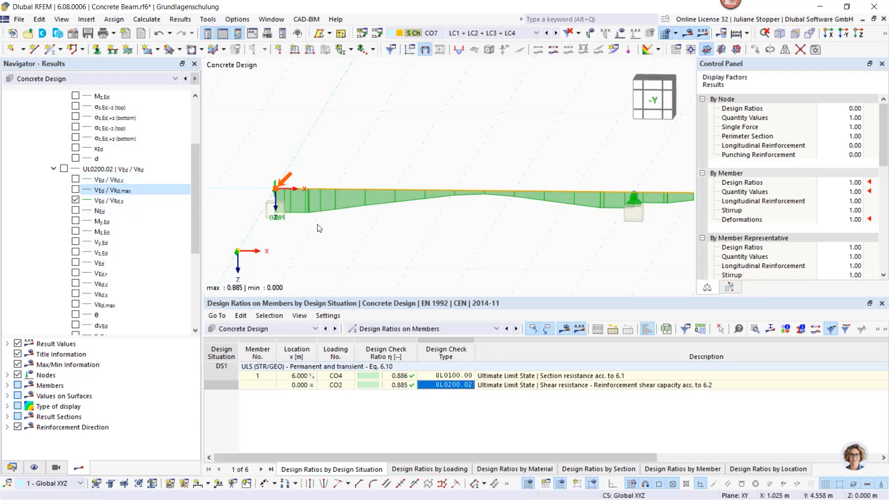
pyautogui.scroll(2, 292, 221)
pyautogui.scroll(-1, 291, 220)
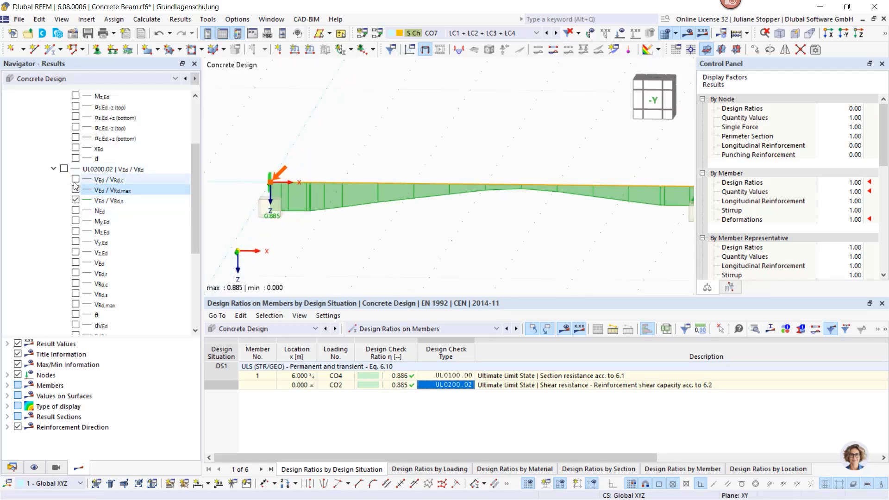
# - Replace the VEd / VRd,s ratio with the overall UL0200.02 shear design ratio along the whole beam
pyautogui.click(75, 199)
pyautogui.click(63, 168)
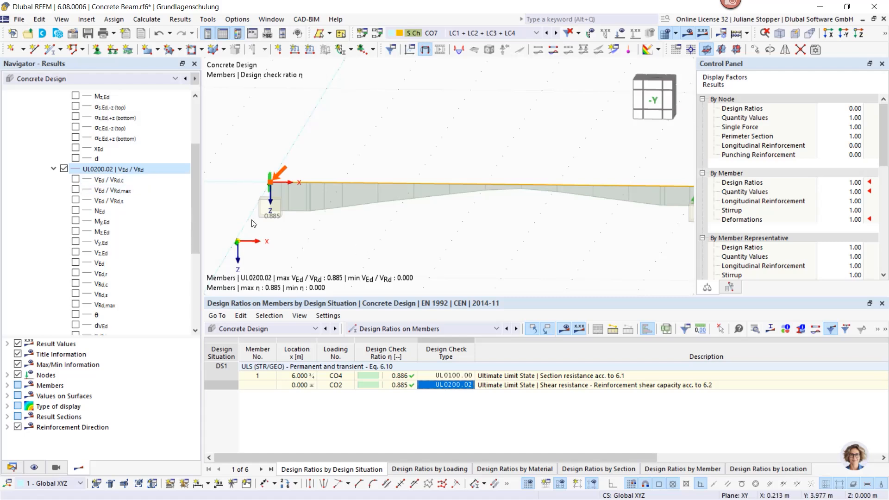
pyautogui.scroll(-2, 312, 227)
pyautogui.moveTo(428, 237); pyautogui.dragTo(390, 209, button='middle')
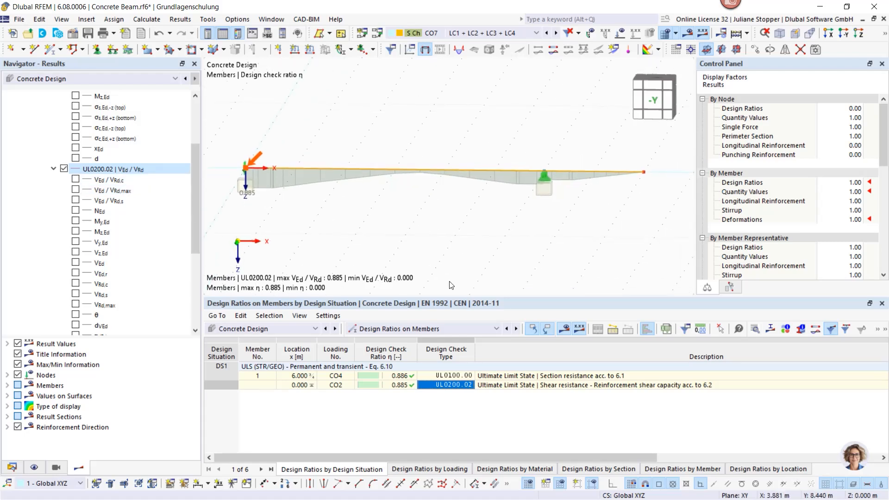
pyautogui.scroll(-1, 451, 283)
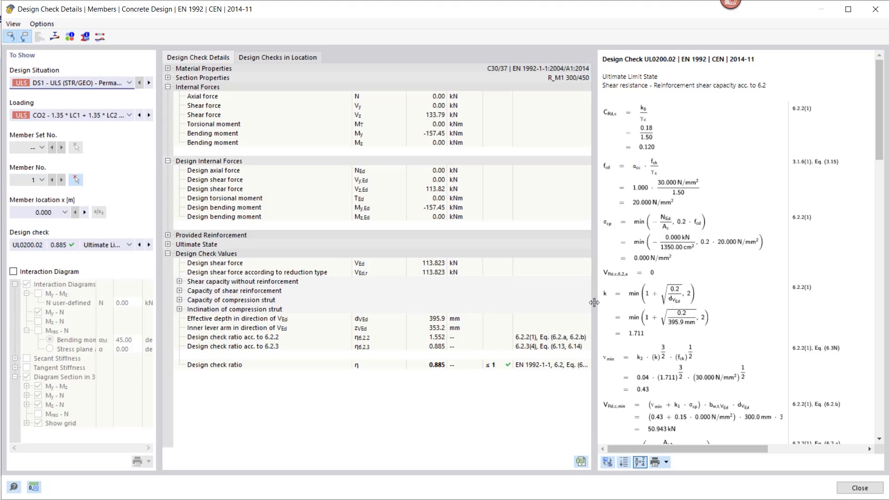
# - Enlarge the formula area of the UL0200.02 check details and review the shear check at member location x = 0.250 m
pyautogui.moveTo(594, 302); pyautogui.dragTo(570, 300)
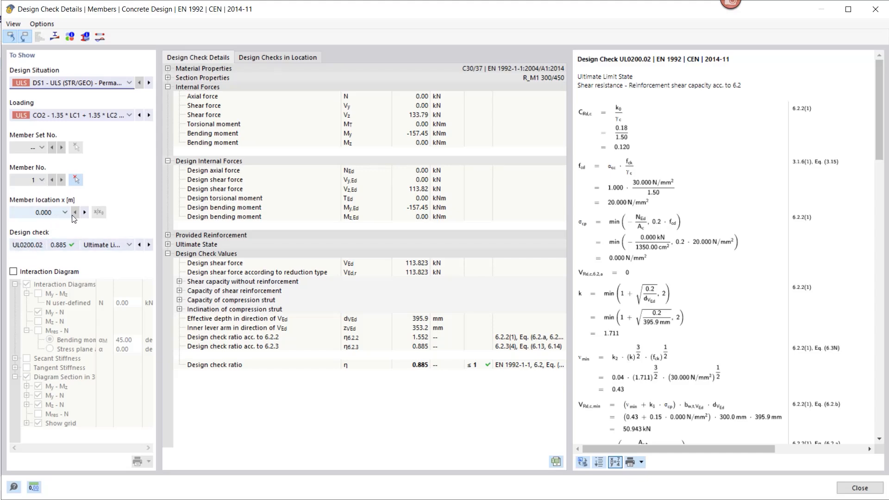
pyautogui.click(84, 212)
pyautogui.scroll(-3, 705, 259)
pyautogui.scroll(-15, 705, 258)
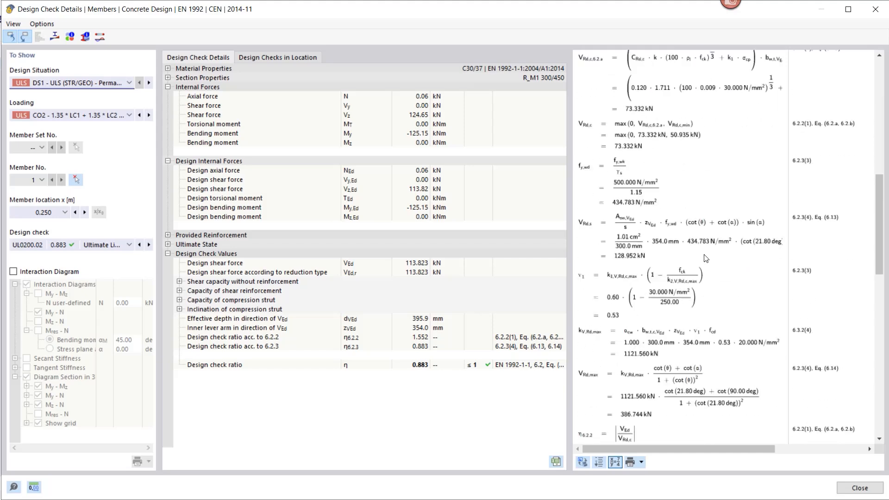
# - Hide the inserted numerical values in the shear check formulas and read through the general equations and symbol legend
pyautogui.click(613, 462)
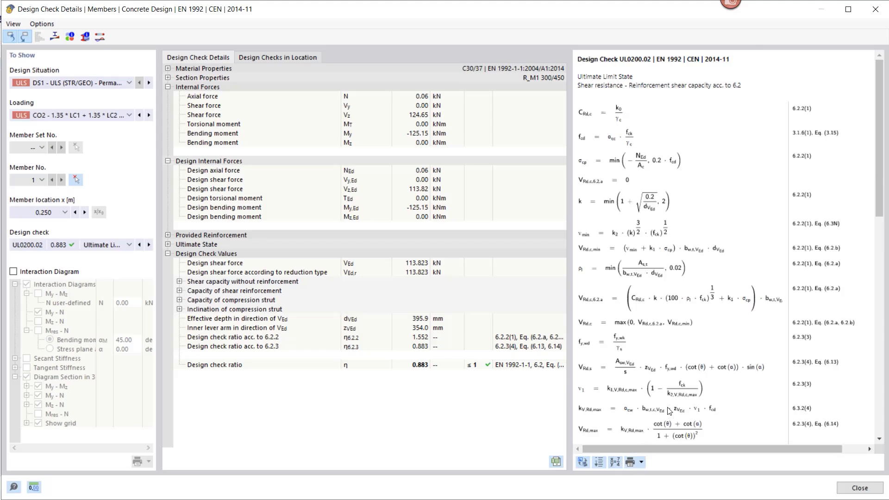
pyautogui.scroll(-8, 663, 313)
pyautogui.scroll(3, 663, 313)
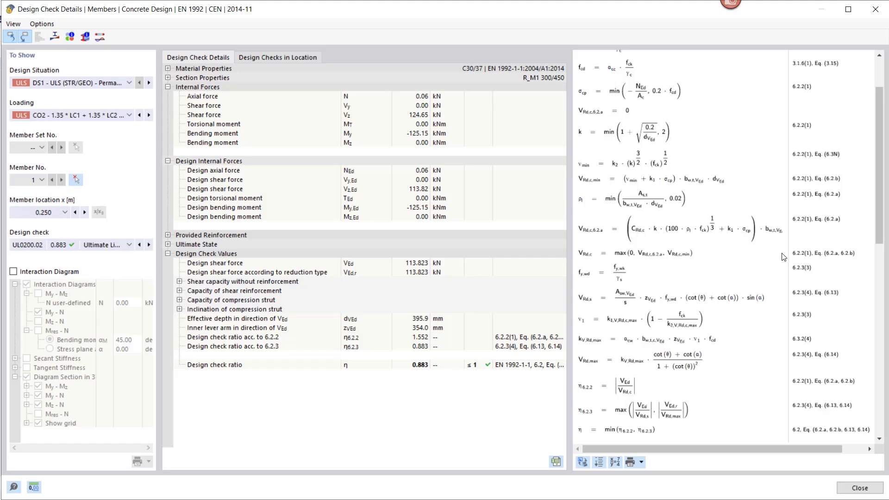
pyautogui.scroll(3, 807, 290)
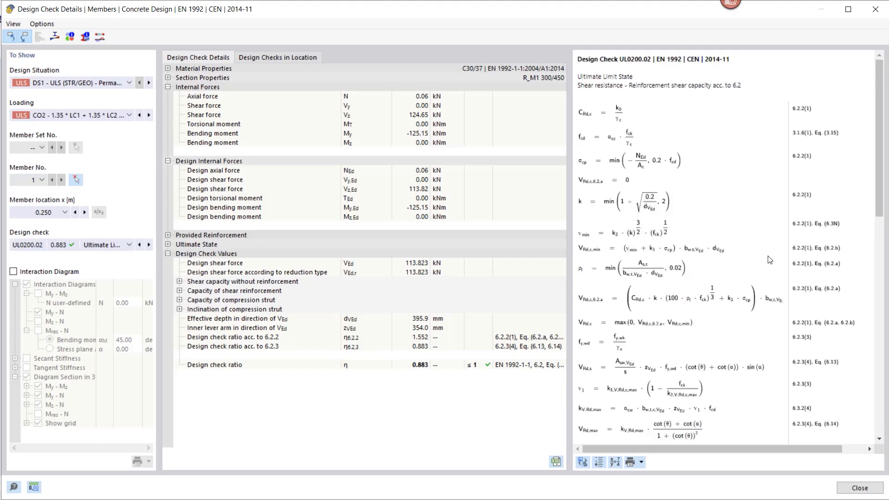
pyautogui.scroll(-9, 770, 260)
pyautogui.scroll(-2, 770, 261)
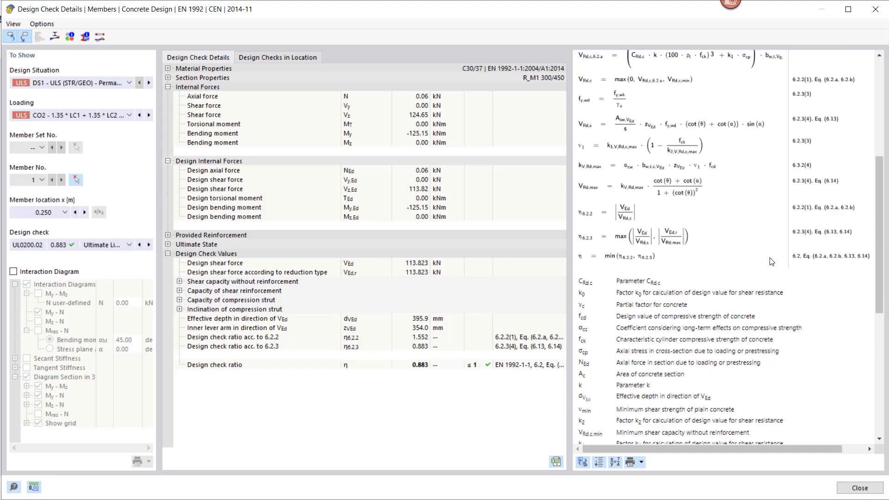
# - Show the numerical values in the formulas again and review the VRd,c and VRd,s shear capacity calculations
pyautogui.click(614, 463)
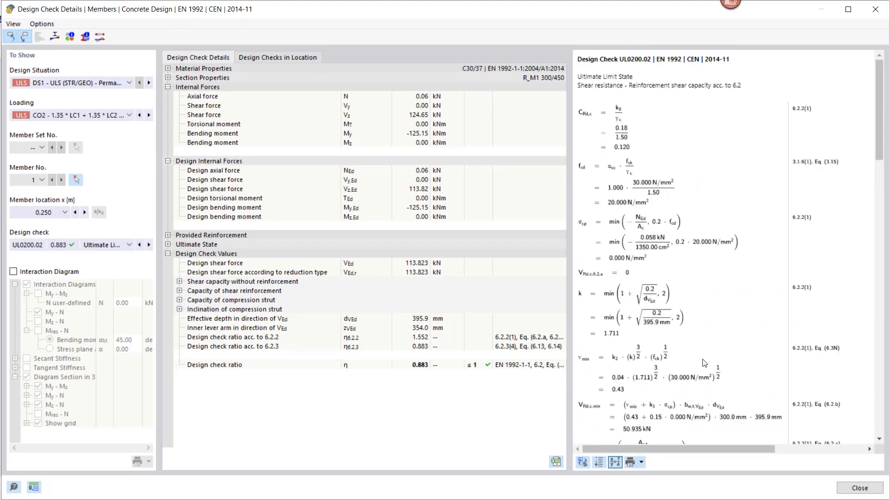
pyautogui.scroll(-7, 701, 319)
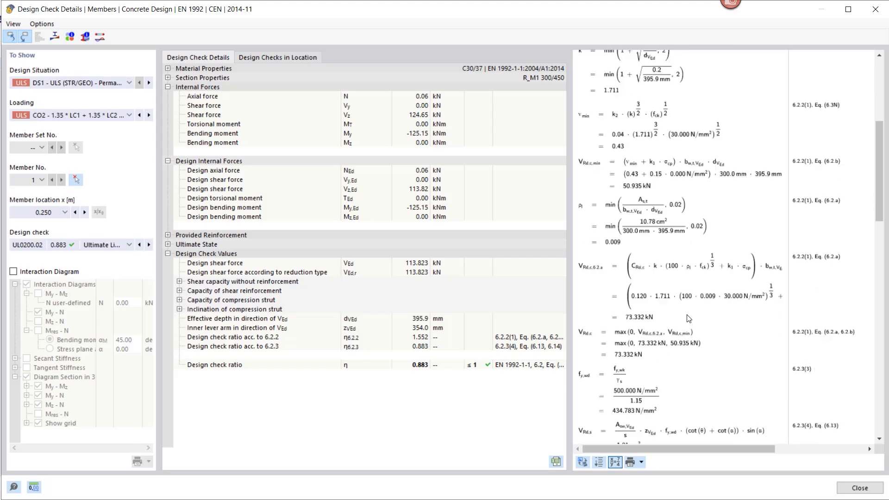
pyautogui.scroll(-3, 688, 320)
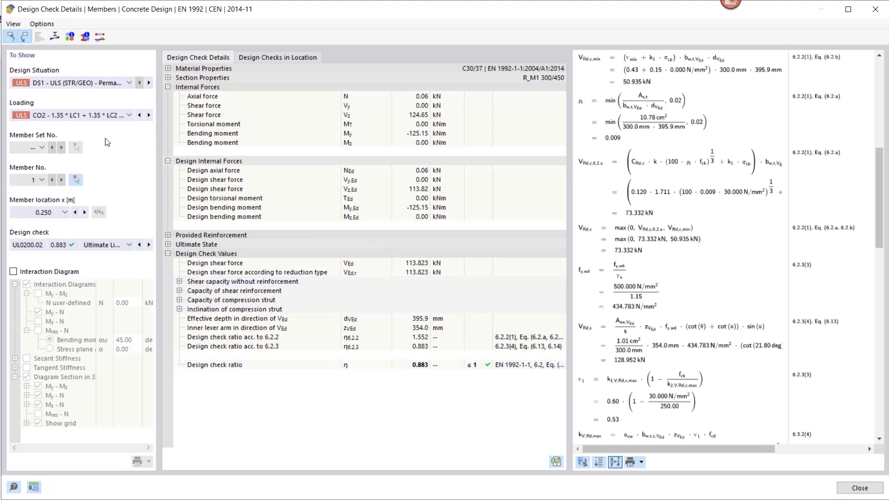
# - Examine the section's reinforcement stresses at x = 0.250 m with the section dimensions and in the flat view, closing the diagrams at the end
pyautogui.click(54, 36)
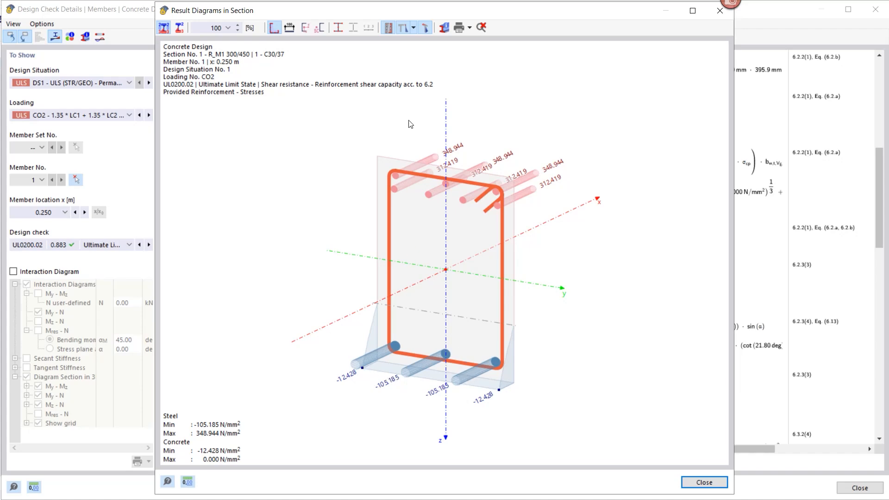
pyautogui.click(289, 27)
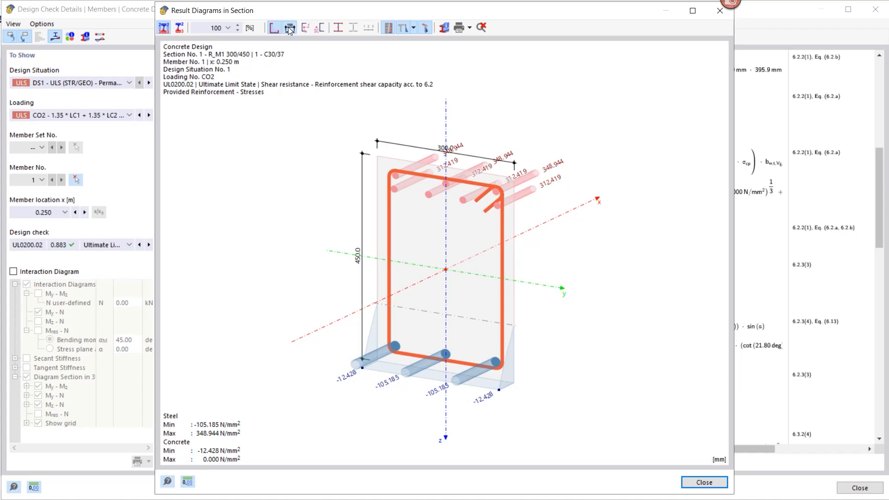
pyautogui.click(427, 30)
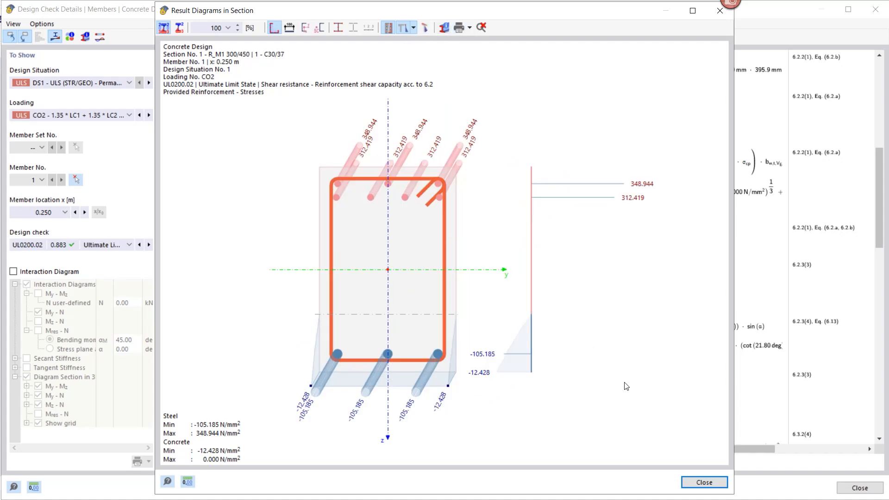
pyautogui.click(703, 483)
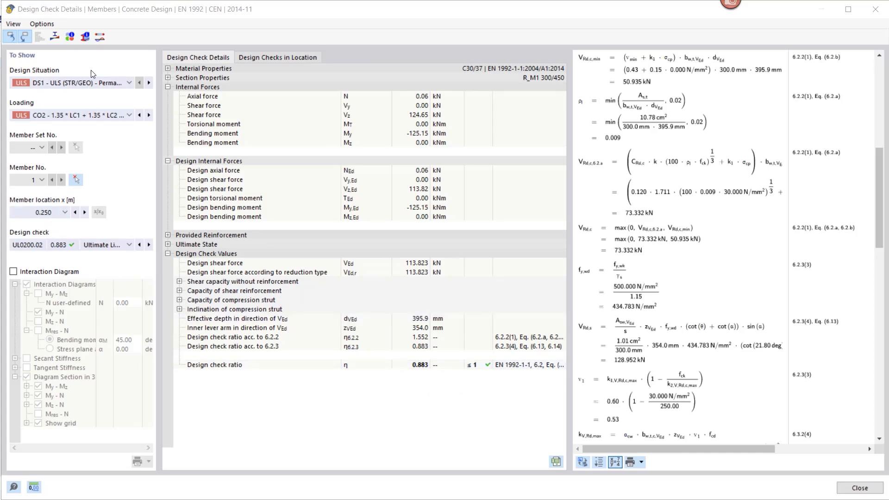
# - Open the member's result diagrams, add the VEd / VRd,c, VEd / VRd,max and VEd / VRd,s curves for UL0200.02, and close them after review
pyautogui.click(100, 36)
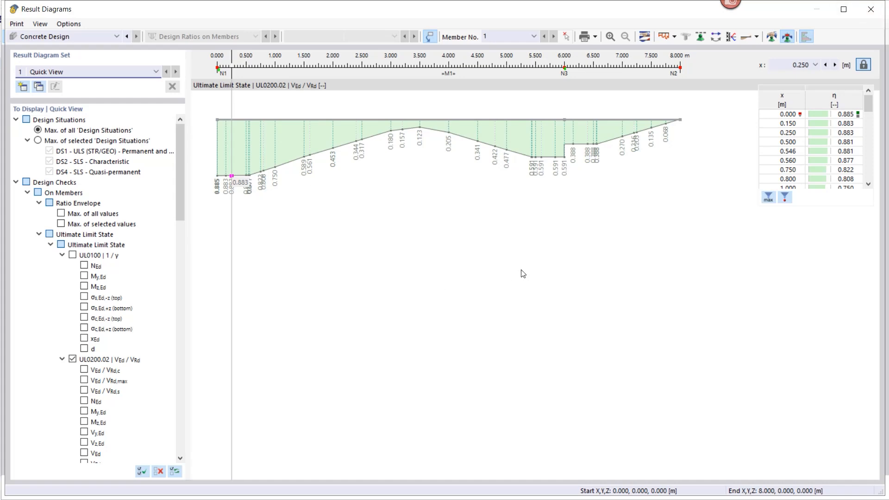
pyautogui.scroll(-4, 98, 264)
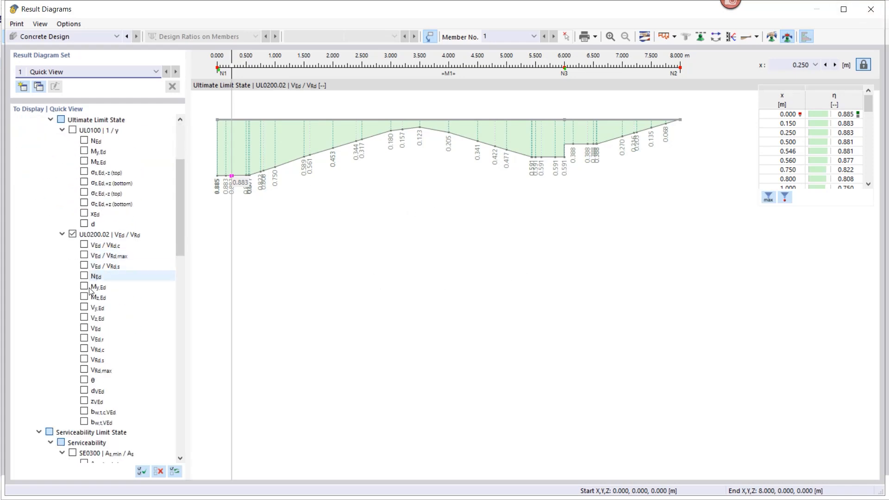
pyautogui.click(84, 247)
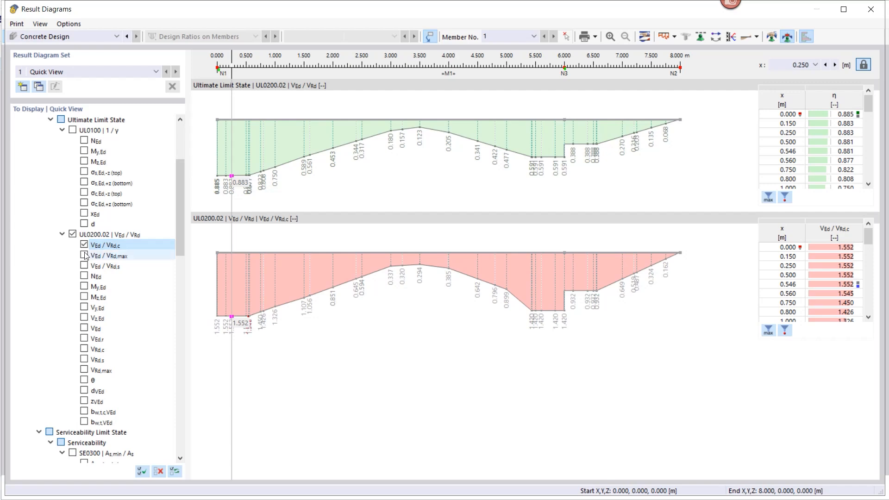
pyautogui.click(84, 255)
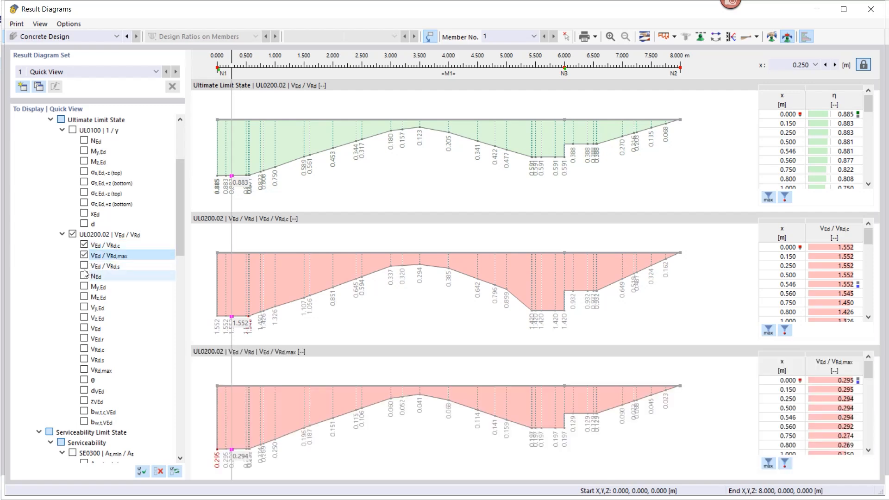
pyautogui.click(84, 265)
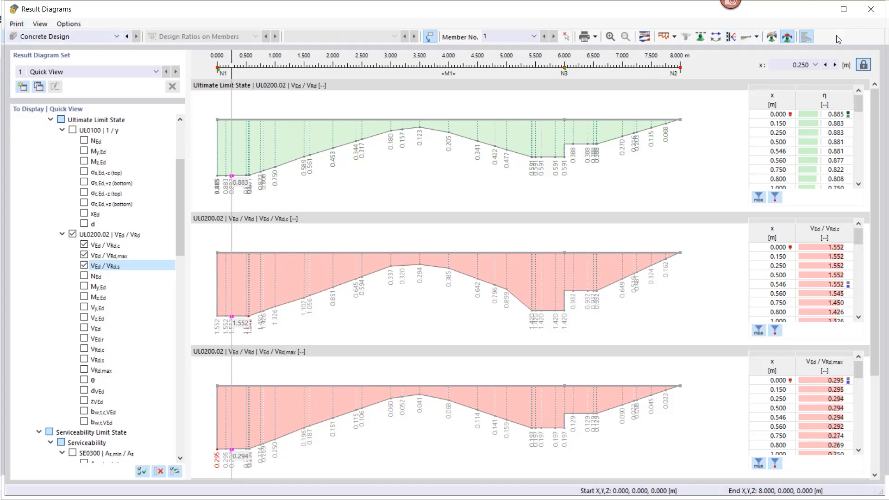
pyautogui.click(871, 12)
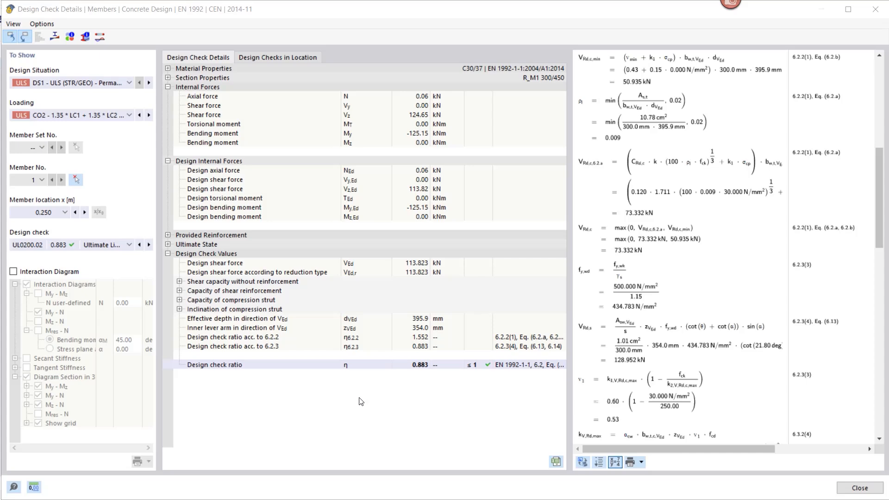
# - Activate the interaction diagram, inspect the My-N and rotated 3D My-Mz-N diagrams, deactivate it and close the design check details
pyautogui.click(14, 272)
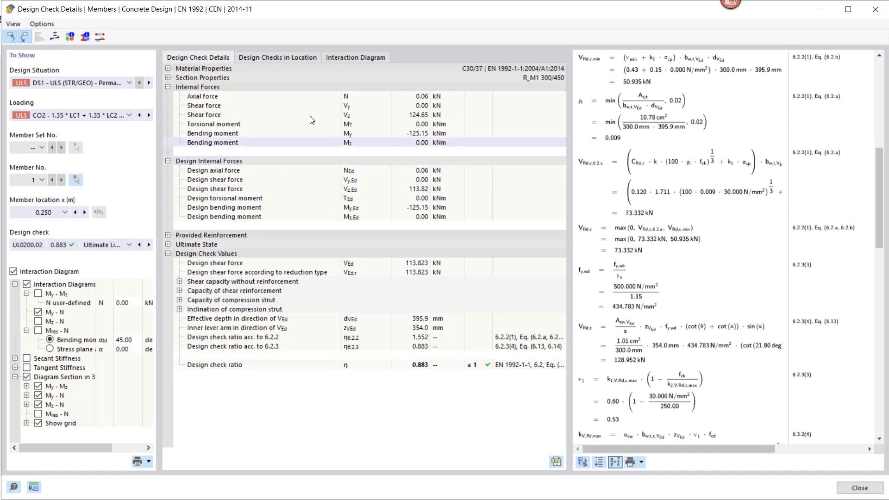
pyautogui.click(350, 58)
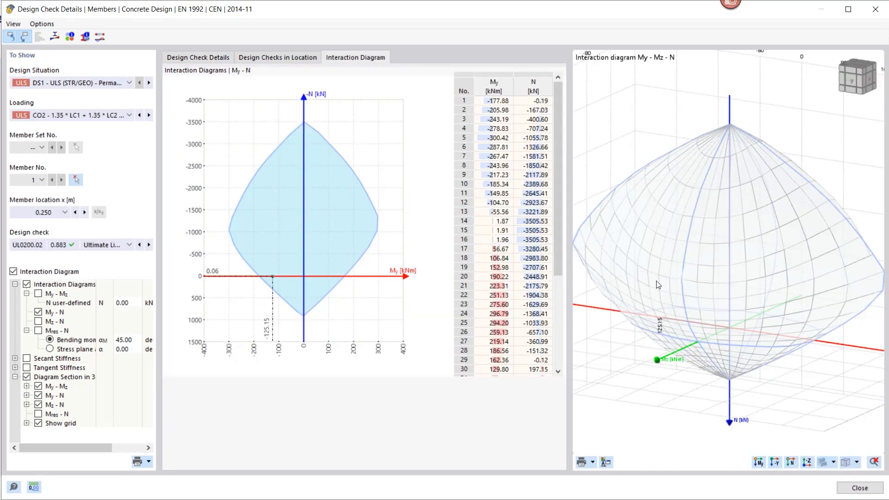
pyautogui.moveTo(652, 275)
pyautogui.keyDown('ctrl'); pyautogui.mouseDown(button='middle')
pyautogui.moveTo(668, 294)
pyautogui.moveTo(744, 290)
pyautogui.moveTo(764, 254)
pyautogui.moveTo(637, 268)
pyautogui.mouseUp(button='middle'); pyautogui.keyUp('ctrl')
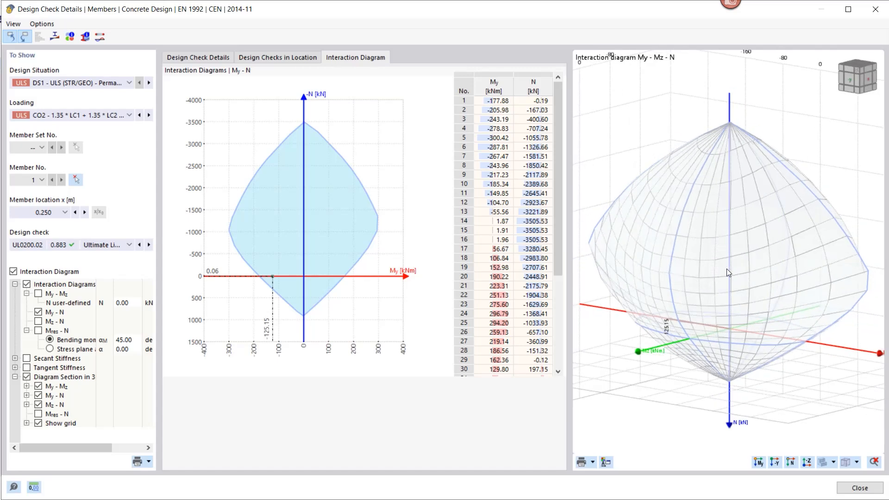
pyautogui.keyDown('ctrl'); pyautogui.moveTo(666, 255); pyautogui.dragTo(671, 263, button='middle'); pyautogui.keyUp('ctrl')
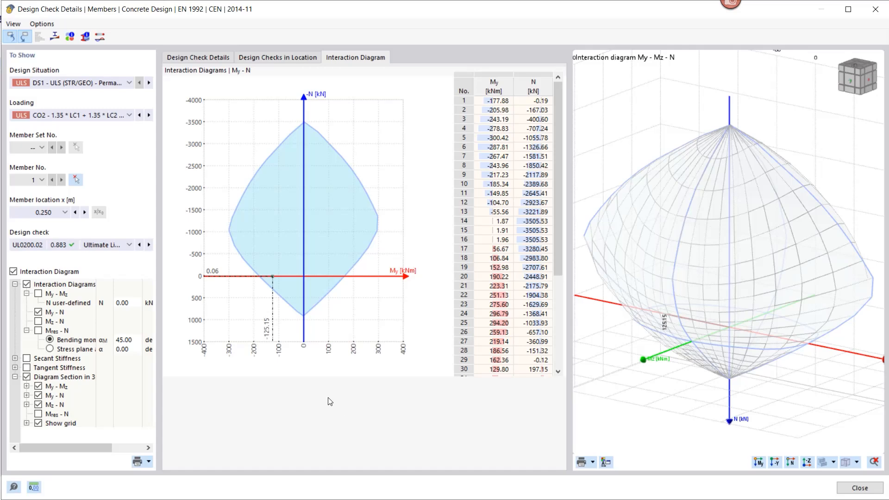
pyautogui.click(13, 271)
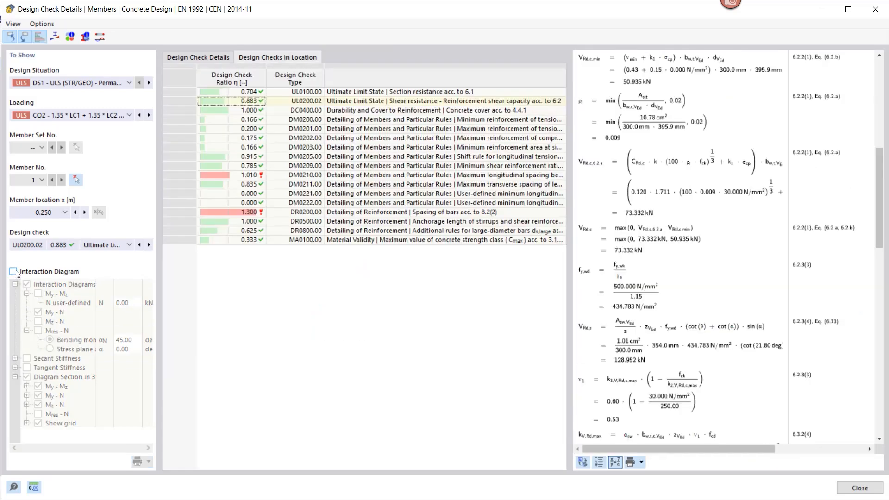
pyautogui.click(874, 10)
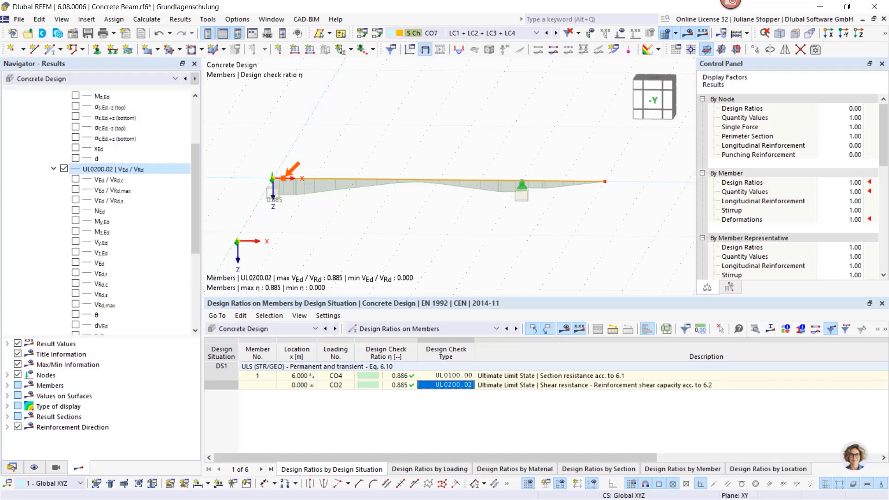
pyautogui.hotkey('alt', 'Tab')
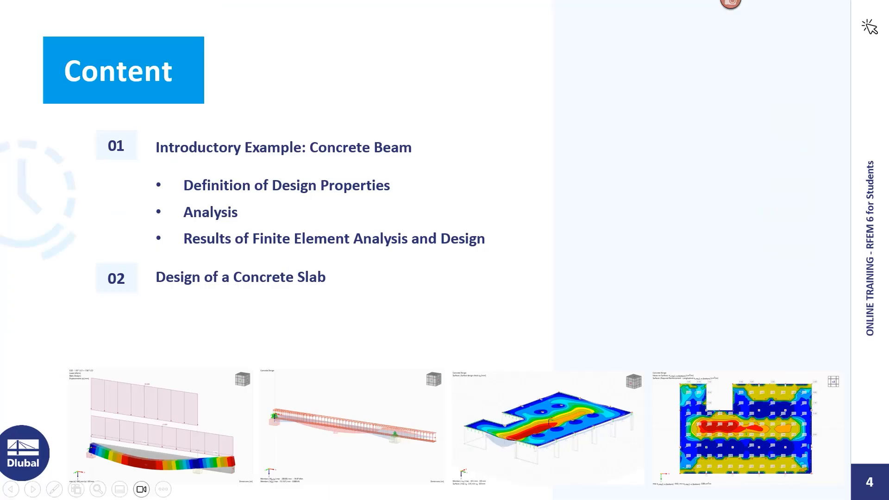
pyautogui.click(33, 489)
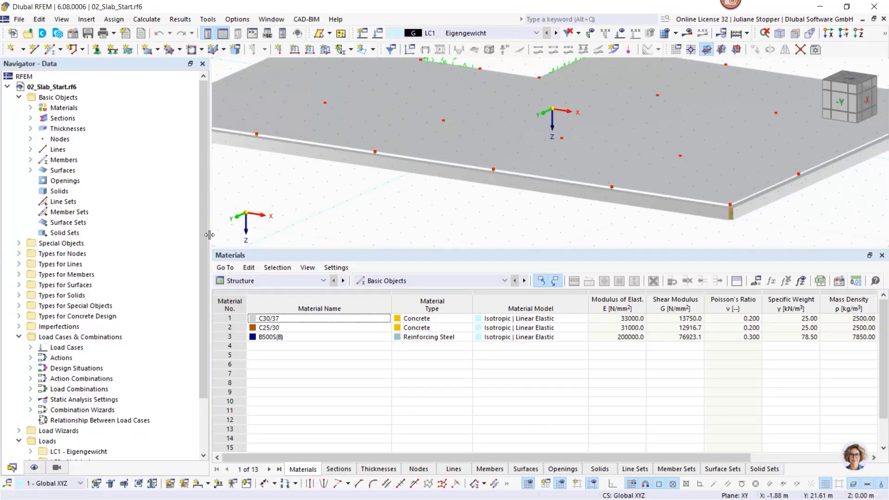
# - Narrow the data navigator to widen the work area of the 02_Slab_Start model
pyautogui.moveTo(210, 235); pyautogui.dragTo(183, 236)
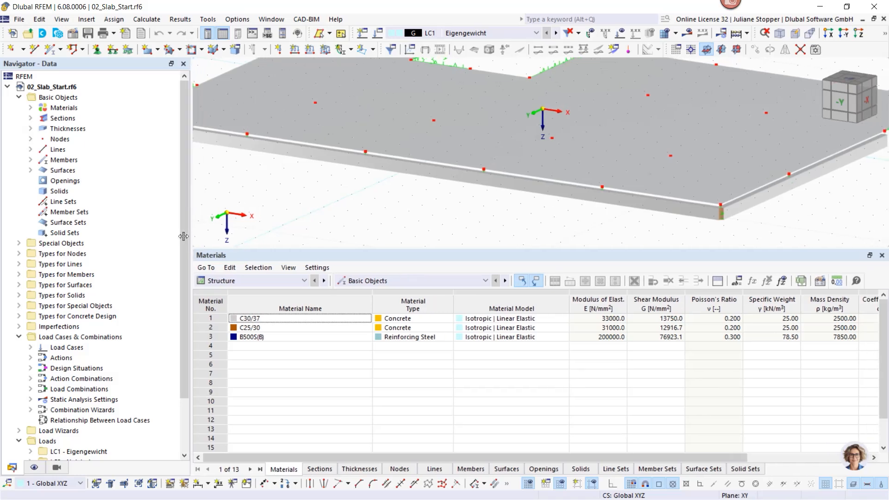
# - Shrink the materials table to enlarge the work area and bring the slab into view from its +X side
pyautogui.moveTo(255, 249); pyautogui.dragTo(257, 356)
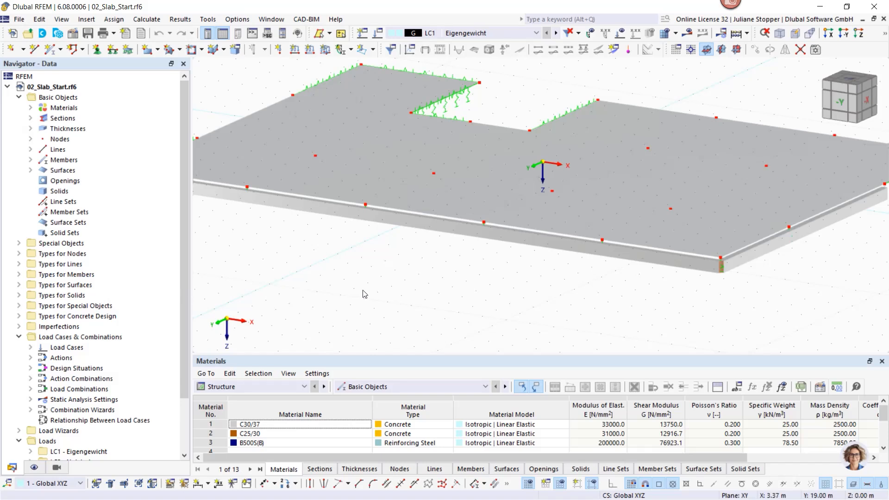
pyautogui.scroll(-1, 365, 293)
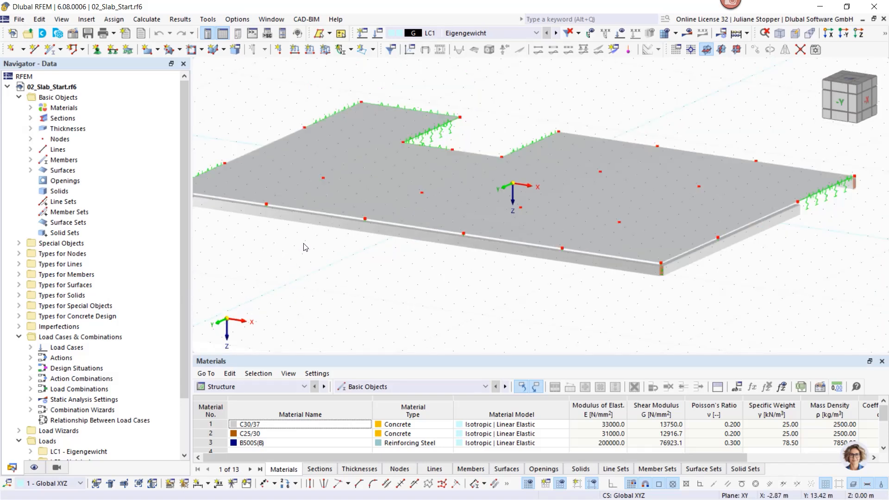
pyautogui.moveTo(294, 252); pyautogui.dragTo(301, 252, button='middle')
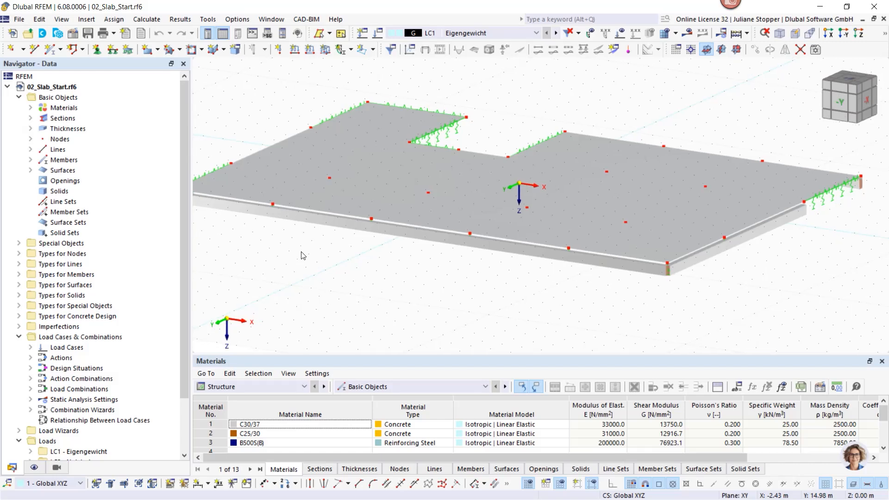
pyautogui.keyDown('ctrl'); pyautogui.moveTo(266, 200); pyautogui.dragTo(443, 199, button='middle'); pyautogui.keyUp('ctrl')
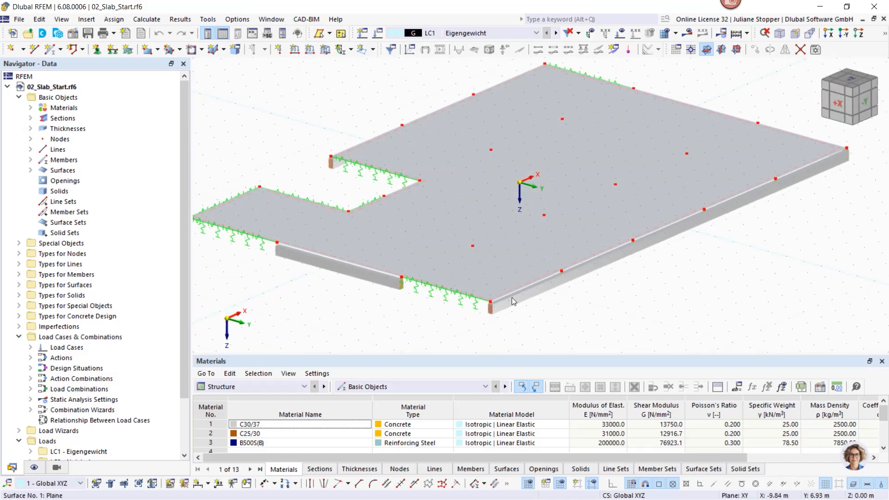
# - List the materials and sections, then inspect the R_M1 250/450 section's main data and parametric dimensions and close it
pyautogui.click(30, 108)
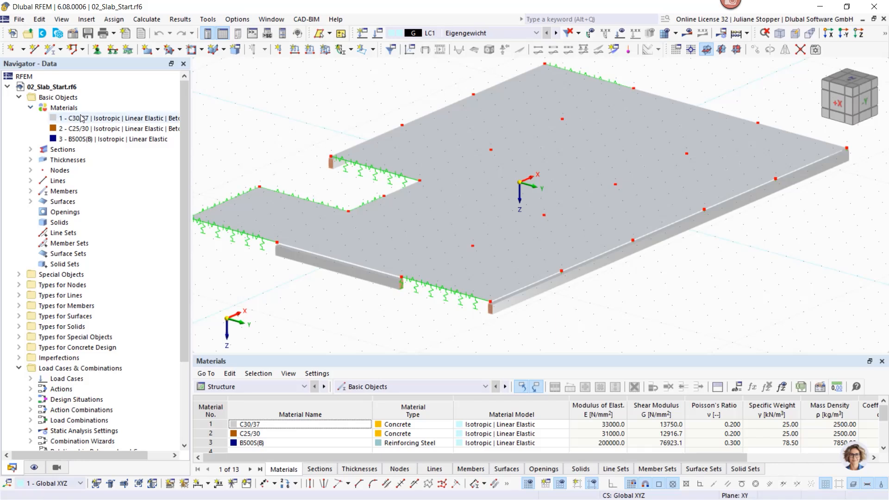
pyautogui.click(30, 149)
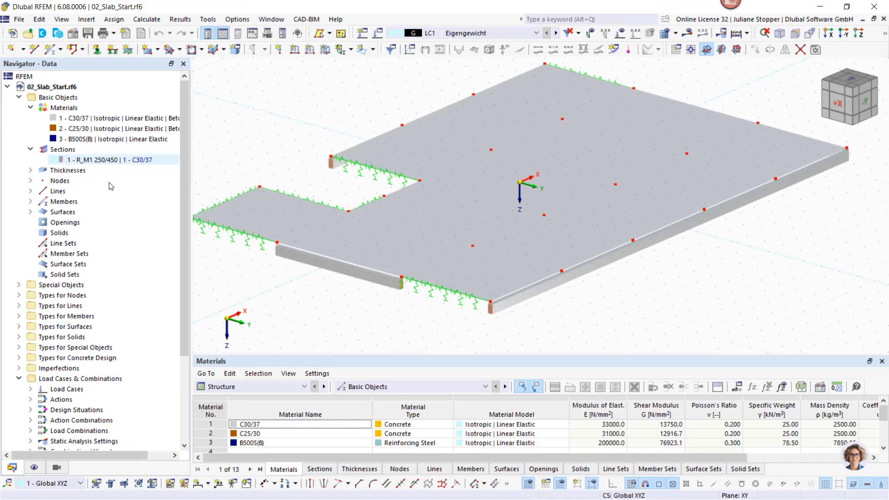
pyautogui.click(502, 292)
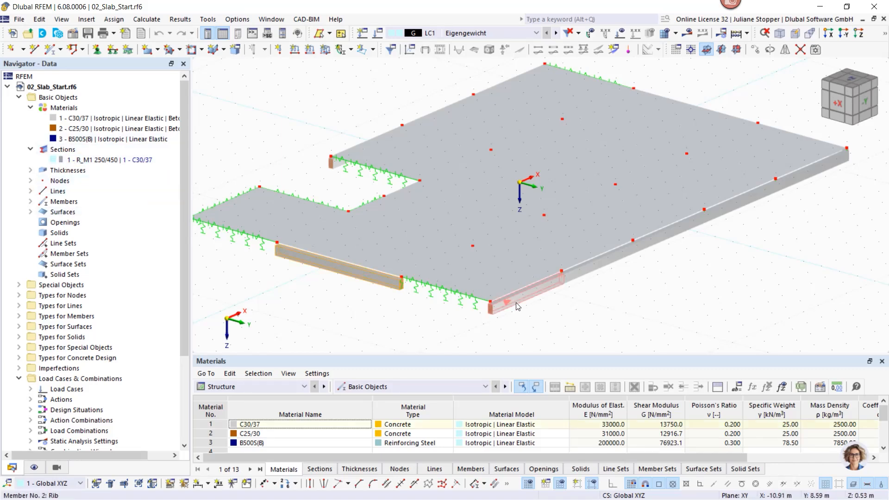
pyautogui.doubleClick(80, 161)
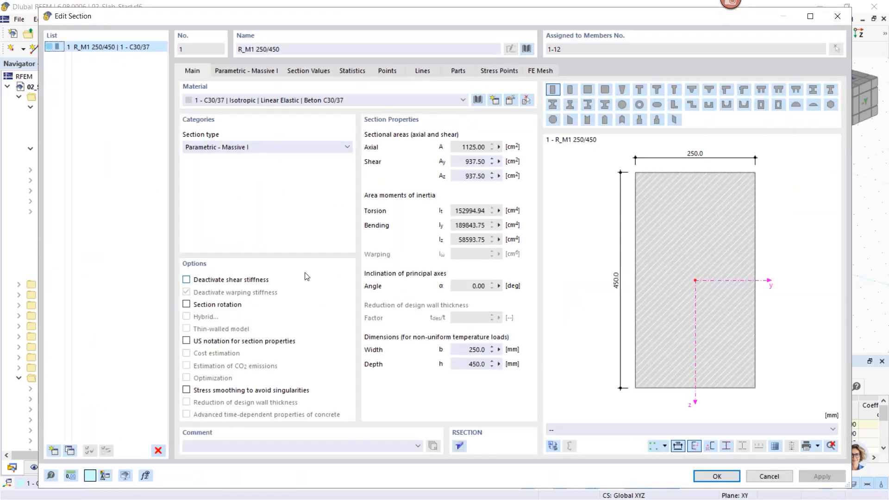
pyautogui.click(239, 70)
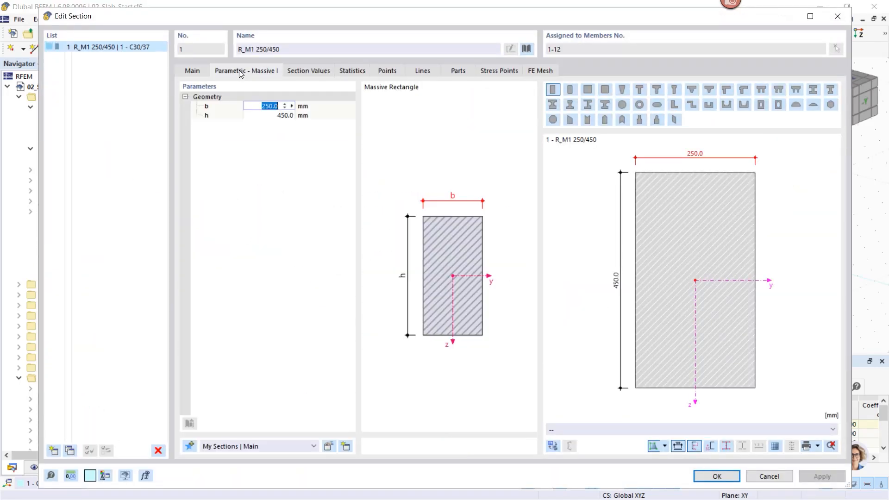
pyautogui.click(196, 73)
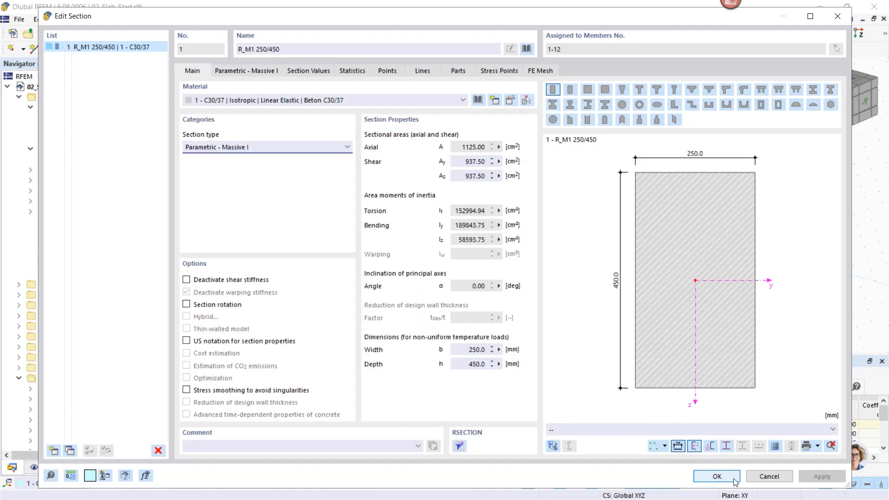
pyautogui.click(716, 477)
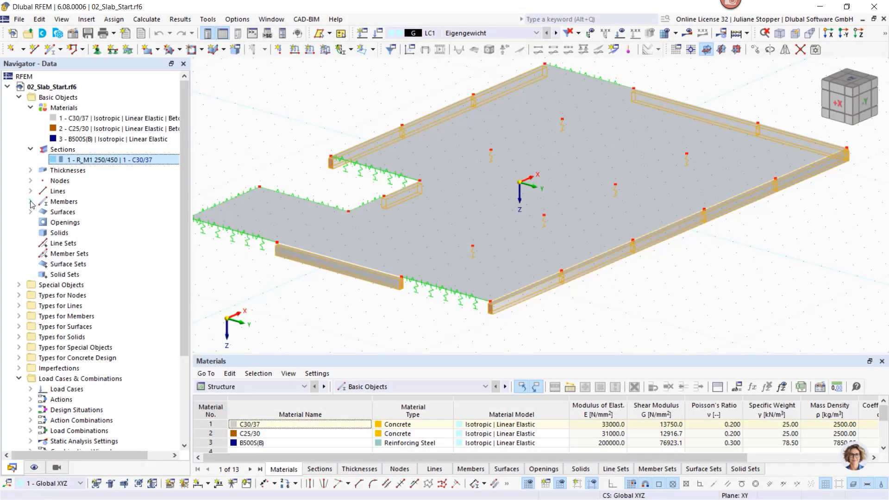
# - Open rib member 1 from the members list and review the available member types, keeping Rib
pyautogui.click(31, 202)
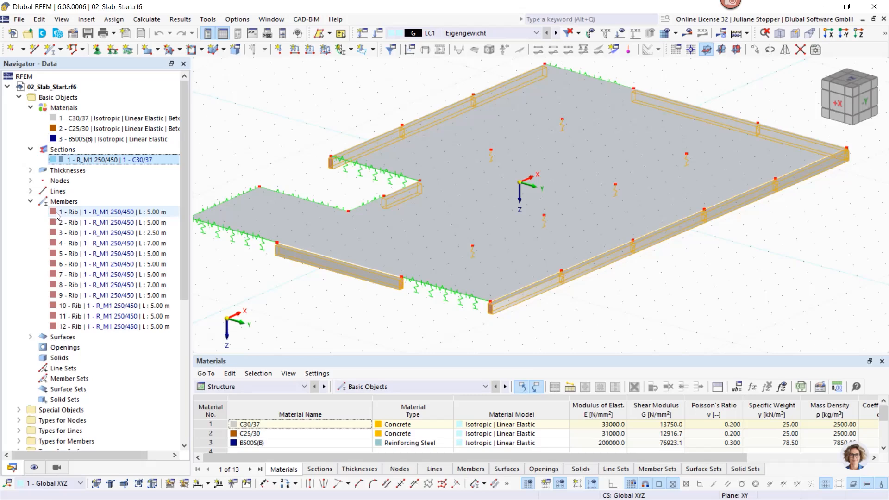
pyautogui.click(52, 213)
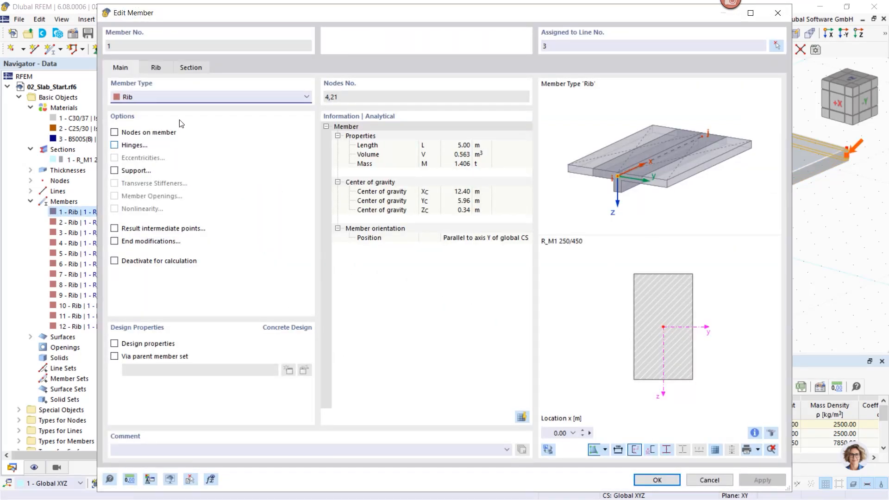
pyautogui.click(140, 97)
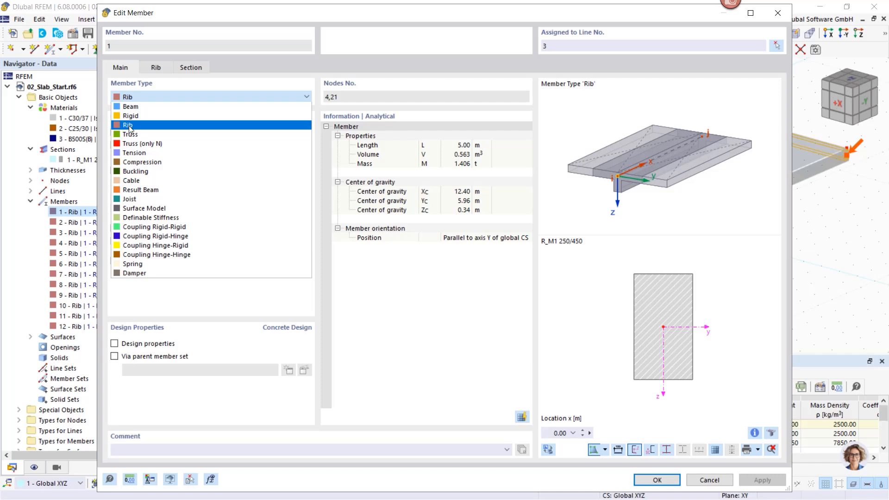
pyautogui.click(402, 286)
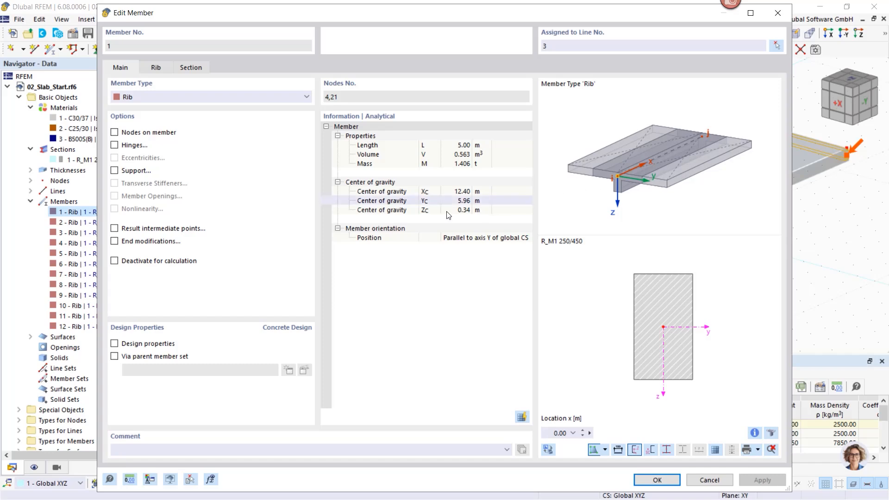
# - Review member 1's rib alignment options, keeping On +z-side of surface, and view the rib preview in 3D
pyautogui.click(156, 66)
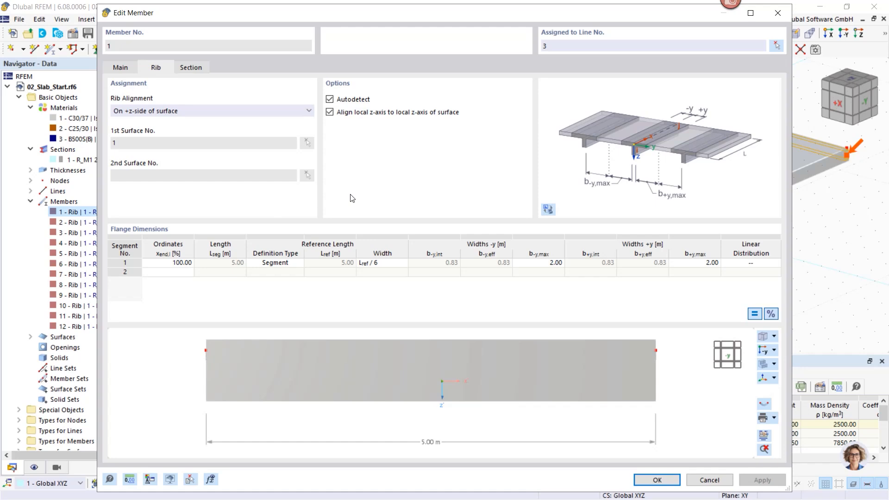
pyautogui.click(267, 116)
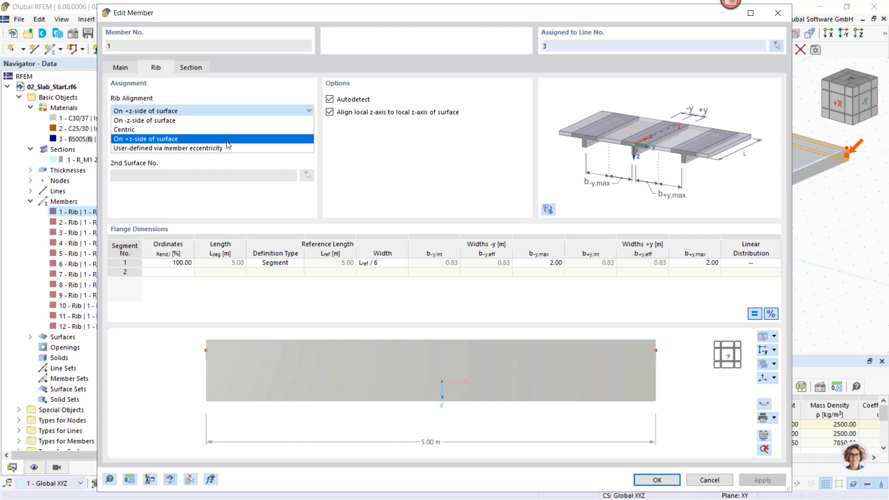
pyautogui.click(259, 138)
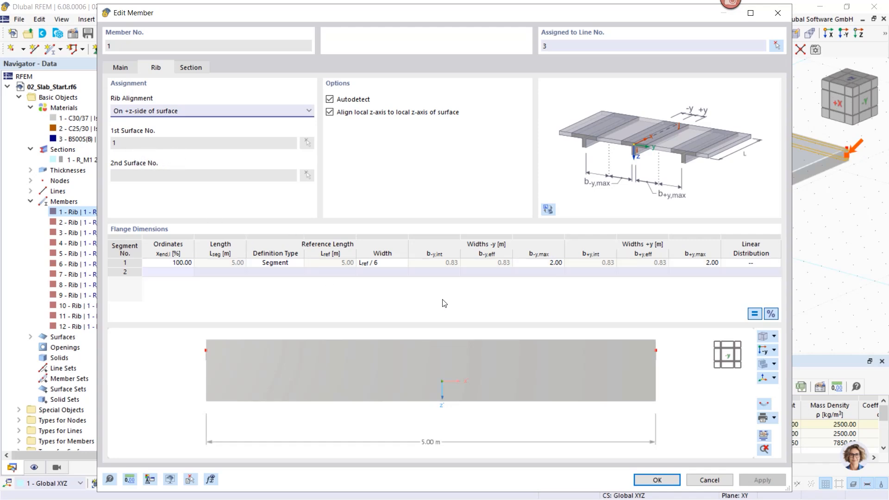
pyautogui.keyDown('ctrl'); pyautogui.moveTo(627, 365); pyautogui.dragTo(571, 399, button='middle'); pyautogui.keyUp('ctrl')
# - Toggle the rib's surface autodetection off and on, examine its flange dimensions and preview, and cancel the member editing
pyautogui.click(329, 111)
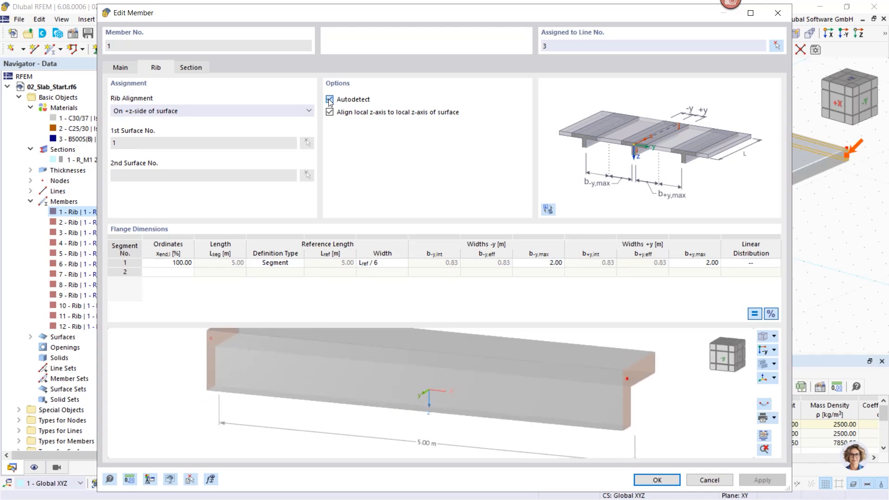
pyautogui.click(330, 100)
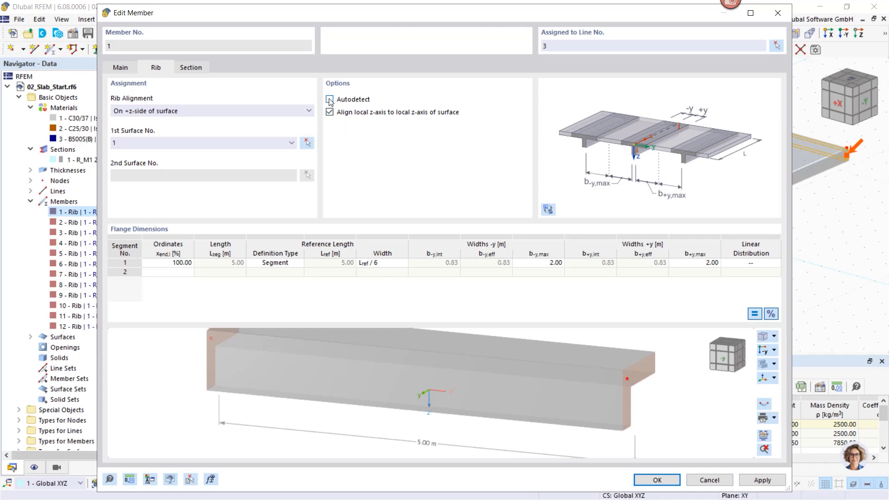
pyautogui.click(330, 99)
pyautogui.click(284, 272)
pyautogui.keyDown('ctrl'); pyautogui.moveTo(641, 382); pyautogui.dragTo(617, 380, button='middle'); pyautogui.keyUp('ctrl')
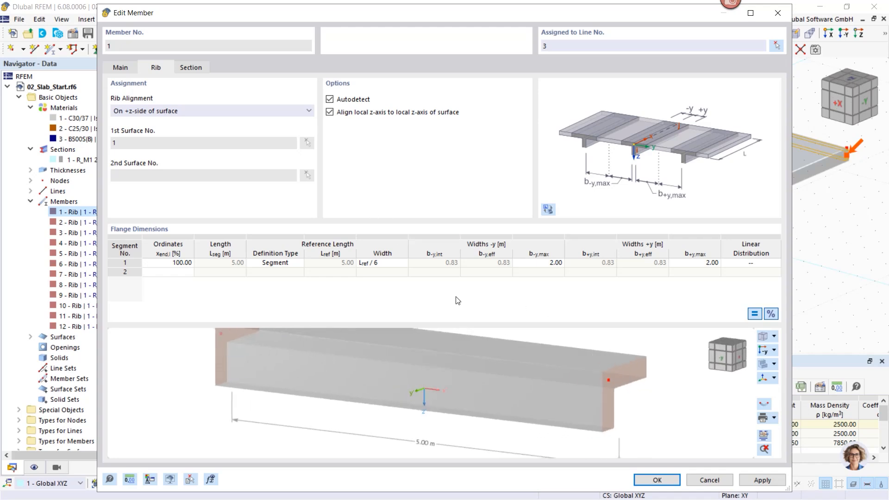
pyautogui.click(125, 72)
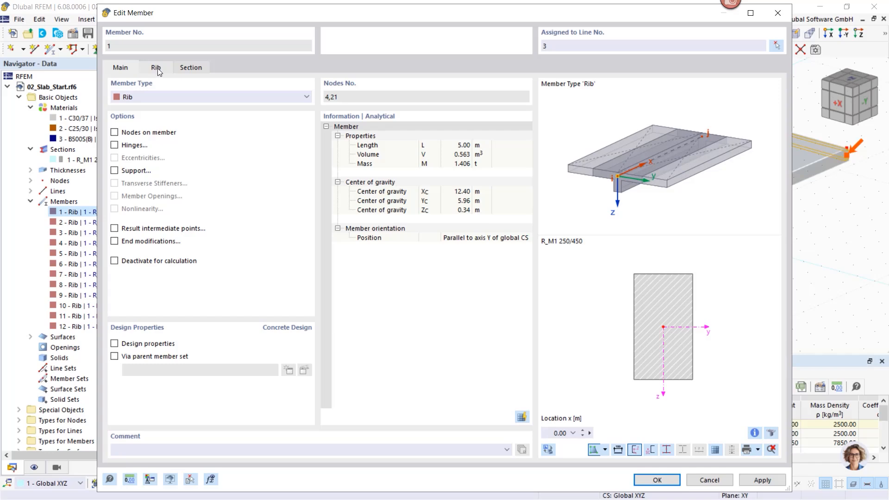
pyautogui.click(709, 480)
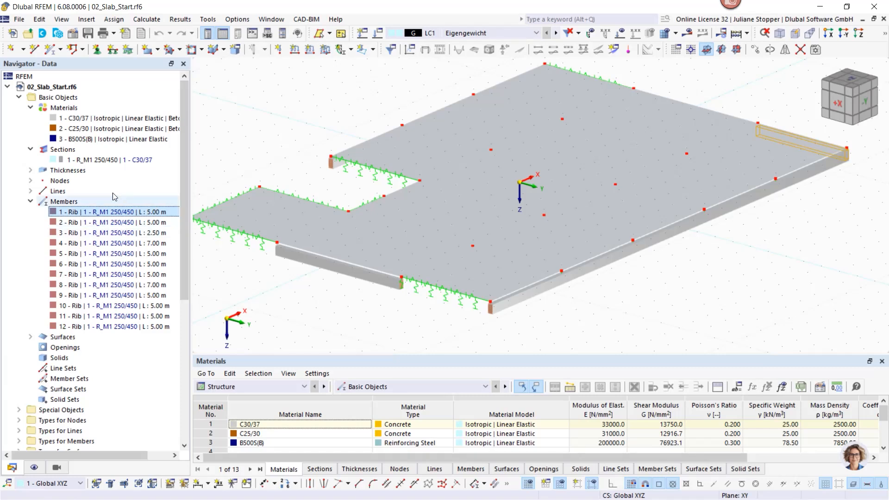
# - Inspect the slab's thickness definition, including its material and assigned surface, and cancel without changes
pyautogui.click(29, 171)
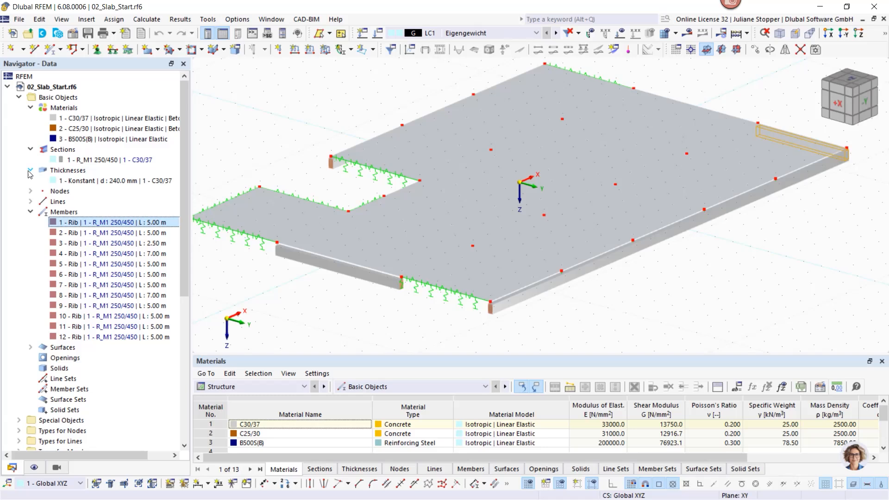
pyautogui.click(55, 184)
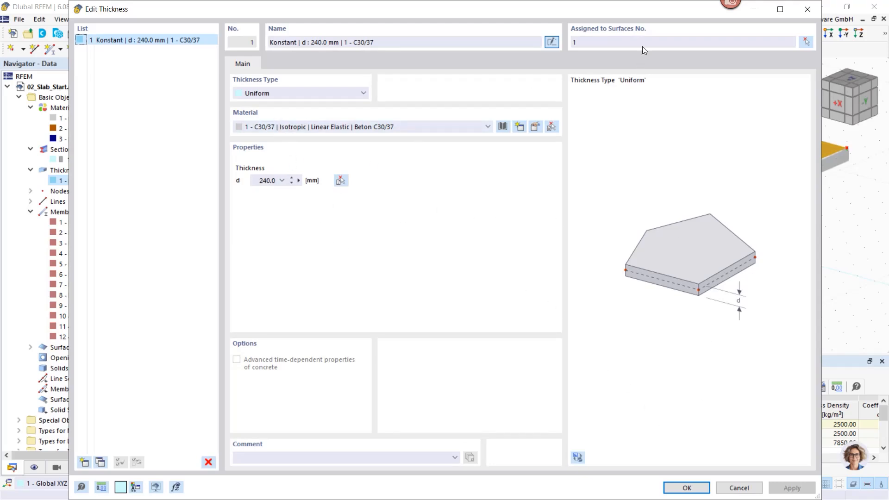
pyautogui.click(743, 487)
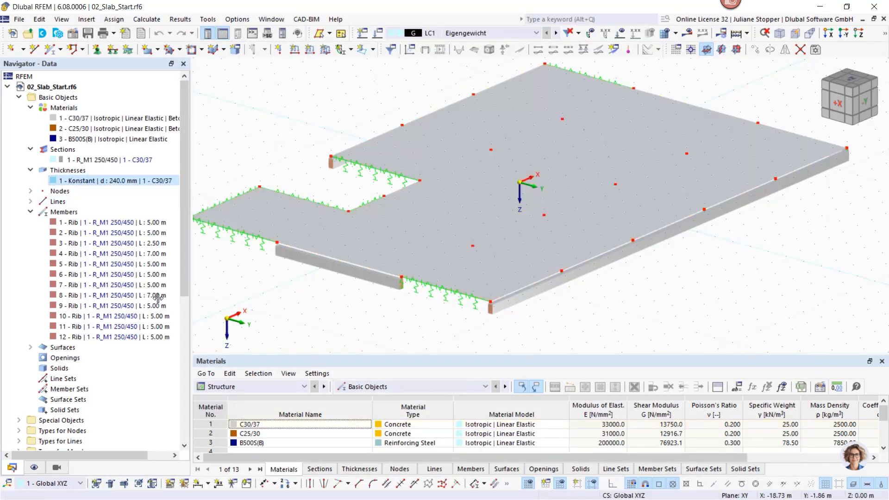
# - Open slab surface 1 for editing and switch its concrete design properties off and on again
pyautogui.click(31, 348)
pyautogui.click(74, 357)
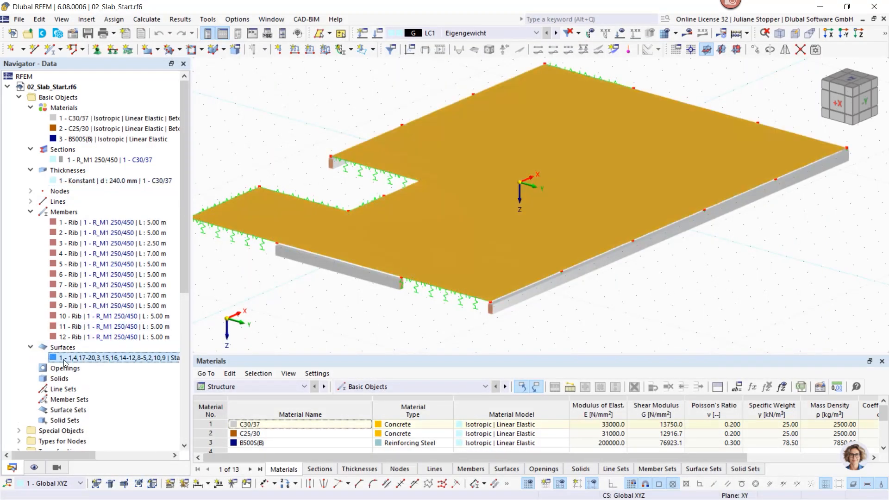
pyautogui.doubleClick(253, 222)
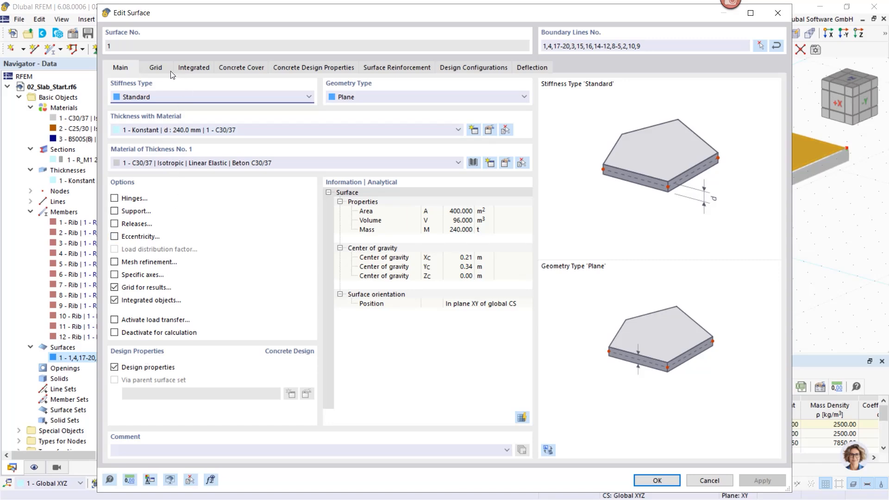
pyautogui.click(114, 368)
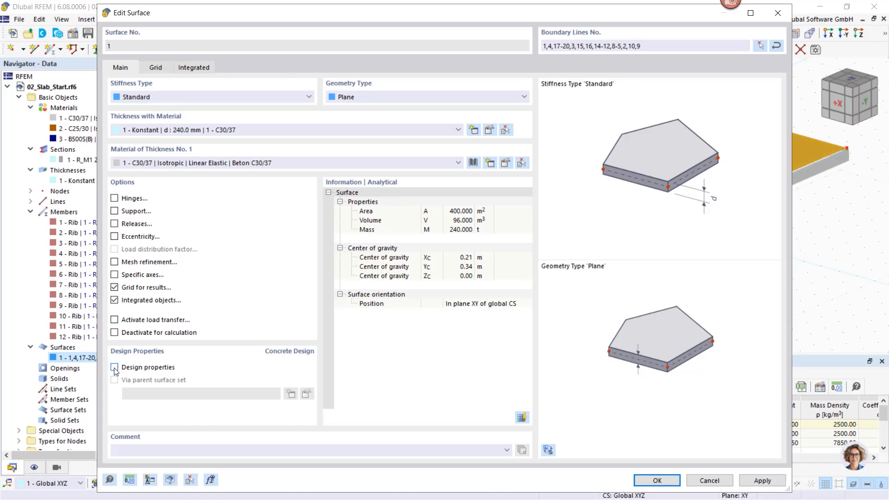
pyautogui.click(115, 367)
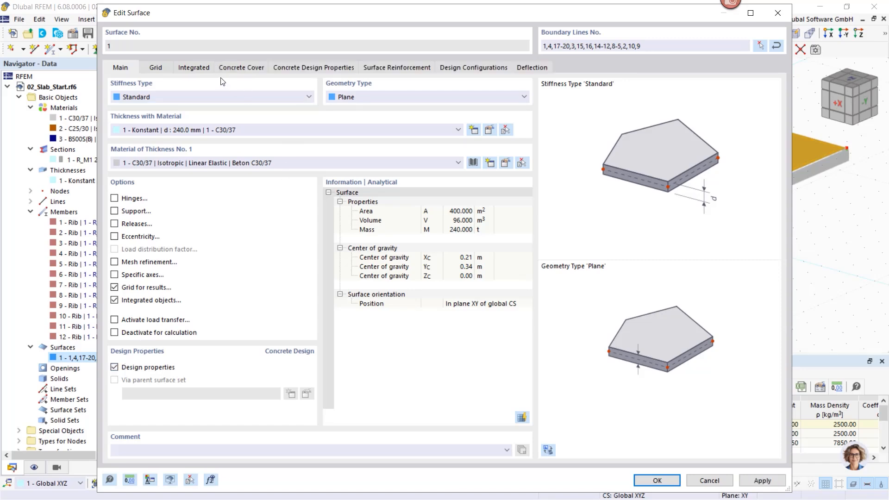
# - Review surface 1's concrete cover, its XC1 durability definition and the user-defined cover option, keeping the existing settings
pyautogui.click(241, 68)
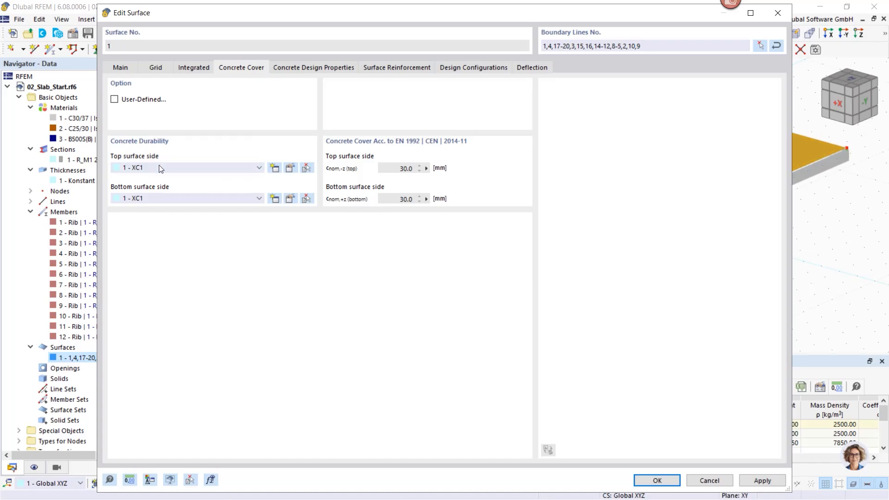
pyautogui.click(290, 168)
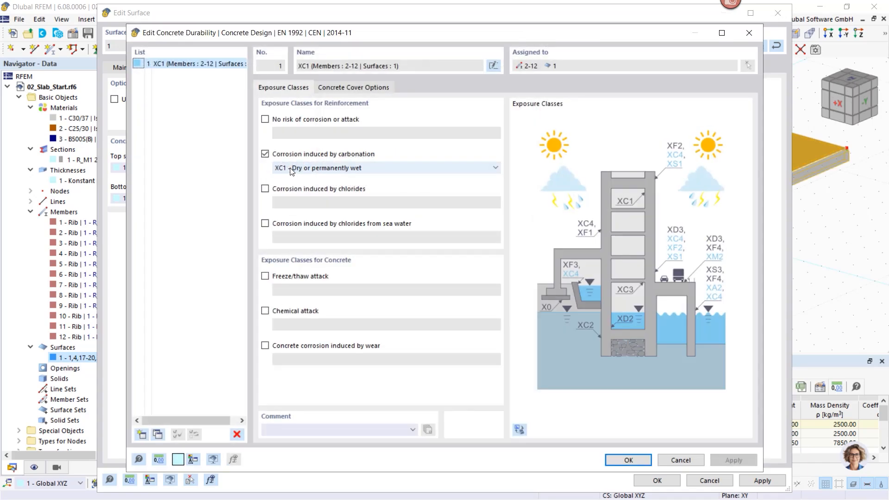
pyautogui.click(672, 460)
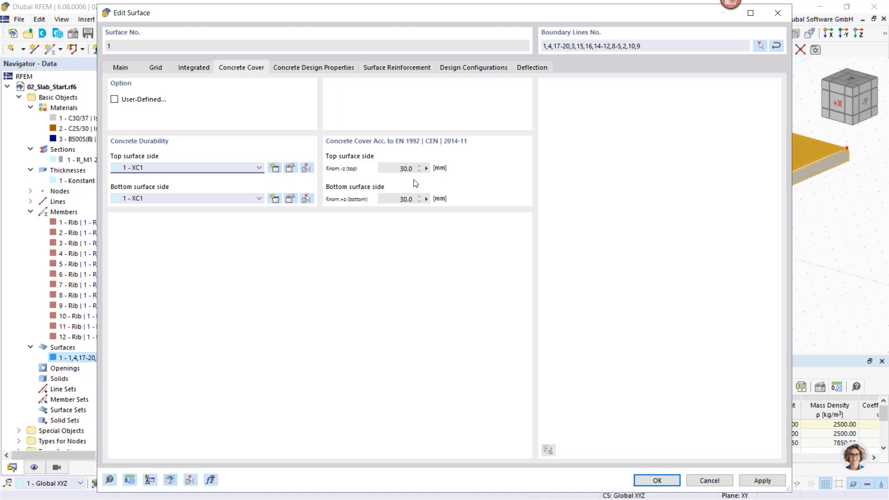
pyautogui.click(114, 99)
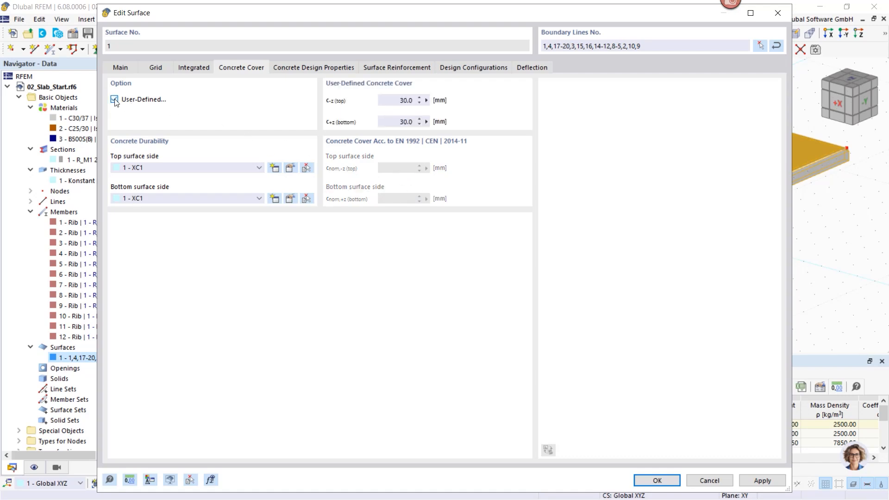
pyautogui.click(114, 99)
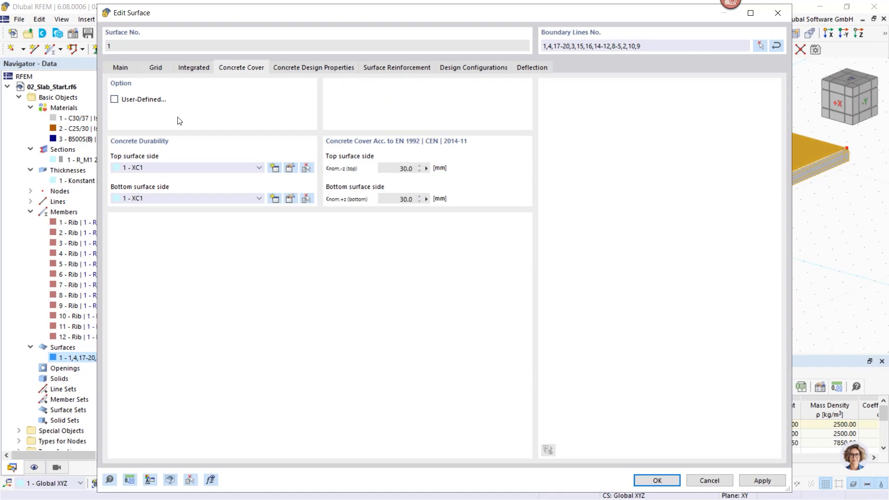
# - Add B500S(B) rebar surface reinforcement to surface 1, top and bottom, with 10 mm bars at 0.150 m and additional transverse reinforcement of the same size
pyautogui.click(304, 68)
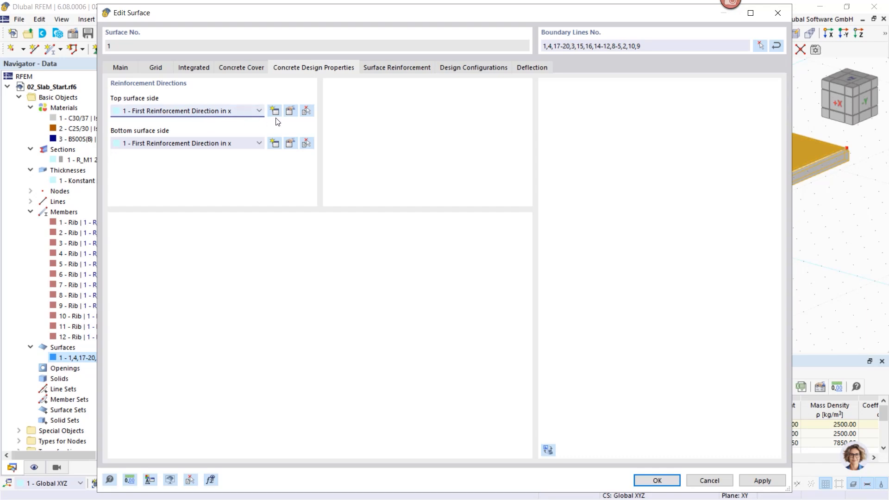
pyautogui.click(394, 69)
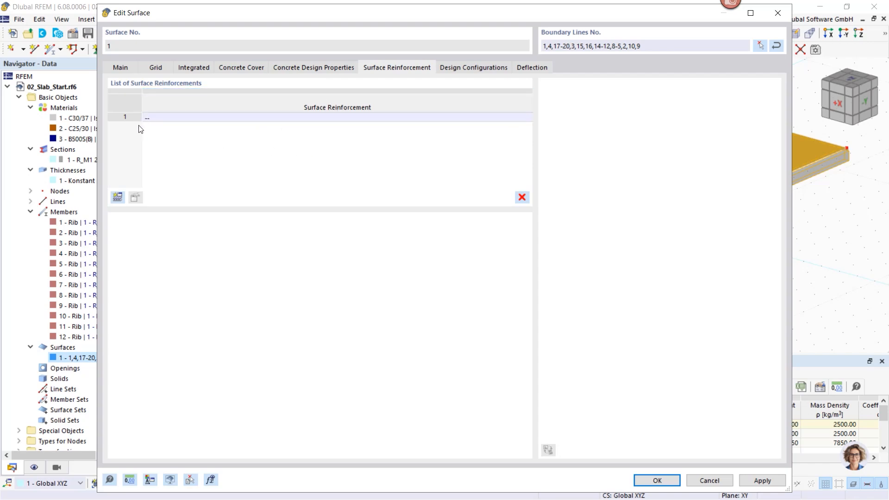
pyautogui.click(117, 197)
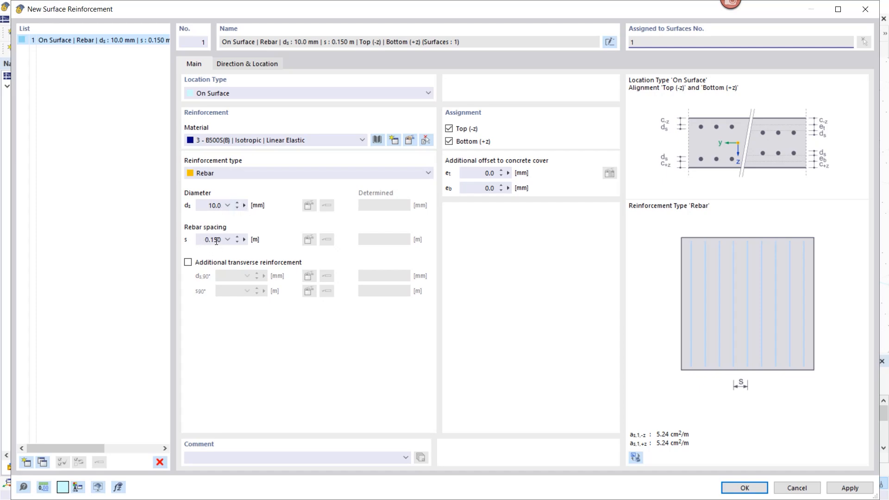
pyautogui.click(188, 262)
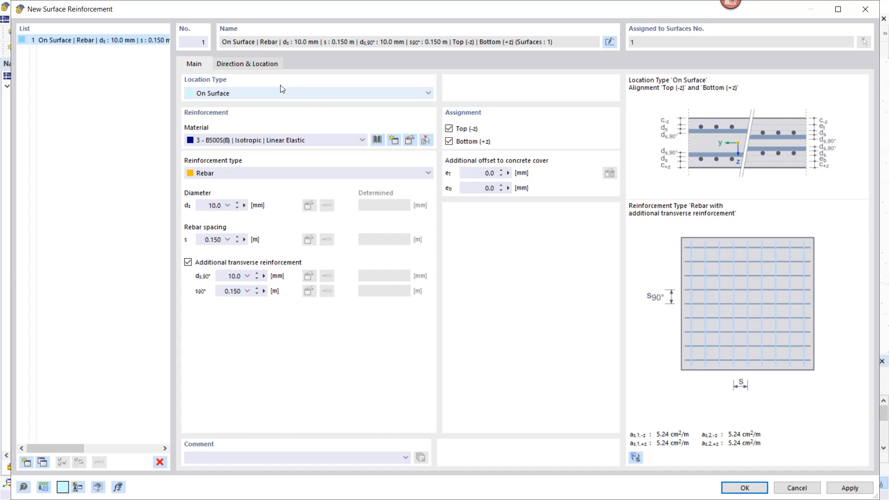
pyautogui.click(743, 488)
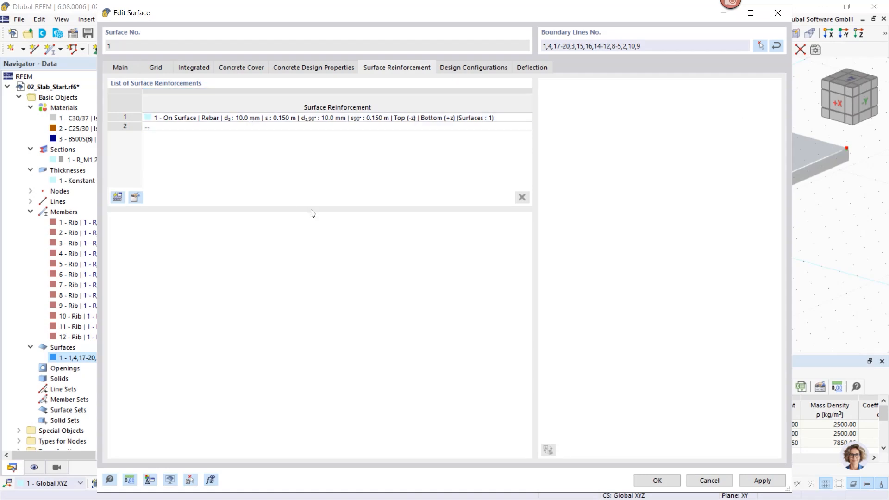
# - Review surface 1's default ultimate configuration and deflection settings for EN 1992, and accept the surface edits
pyautogui.click(453, 69)
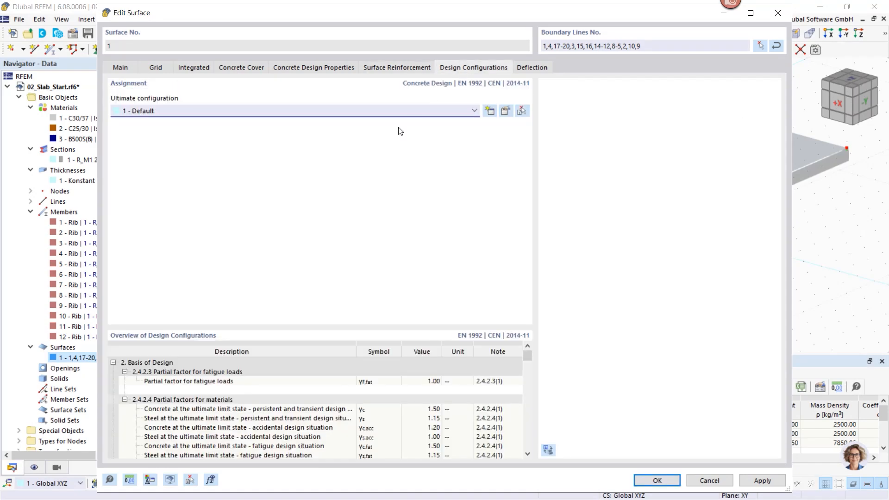
pyautogui.click(505, 111)
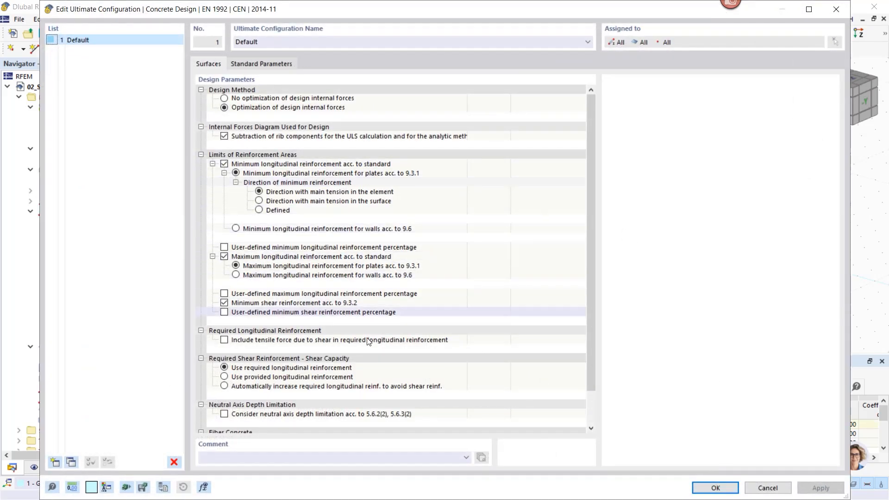
pyautogui.click(722, 488)
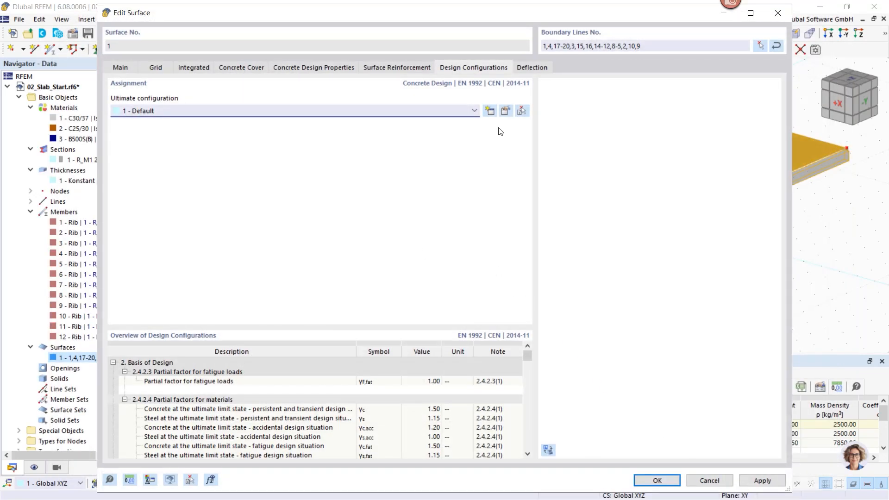
pyautogui.click(536, 68)
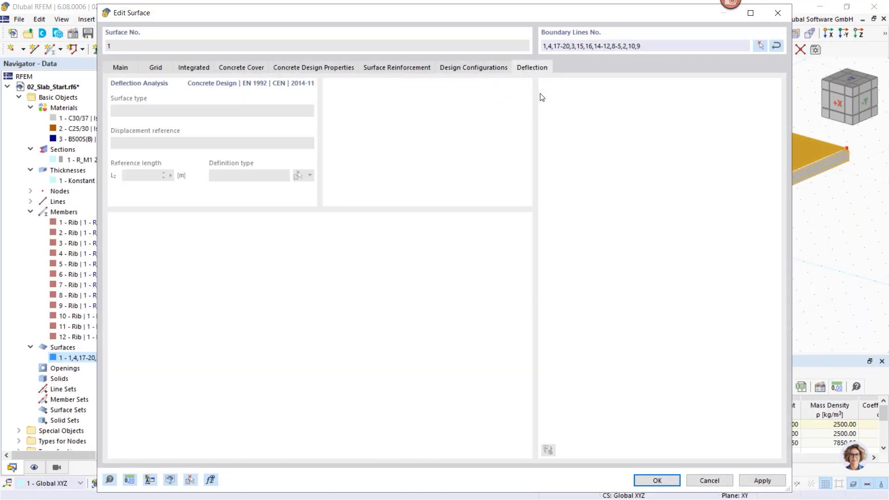
pyautogui.click(483, 68)
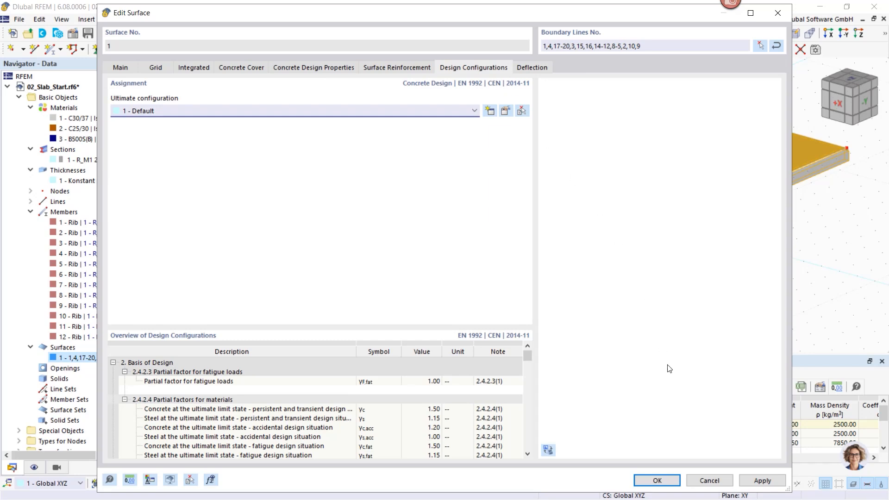
pyautogui.click(657, 481)
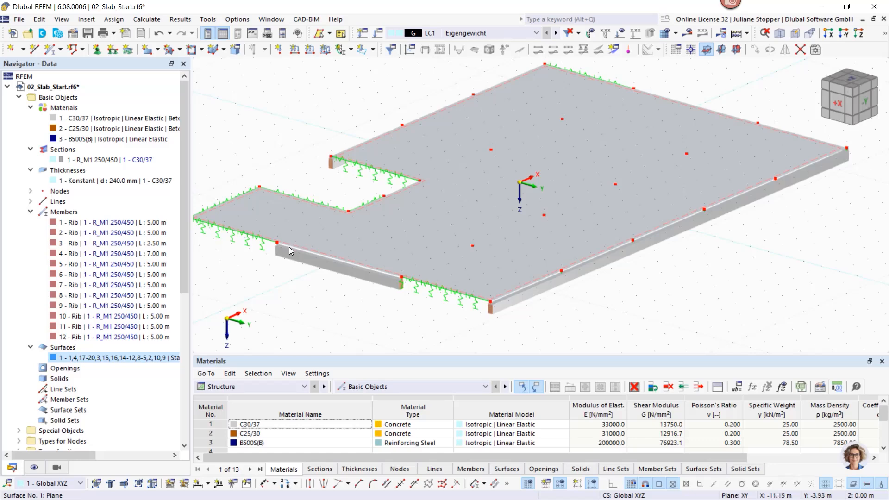
# - Collapse the materials, sections, thicknesses, members and surfaces branches in the navigator and clear the slab selection
pyautogui.scroll(-1, 284, 252)
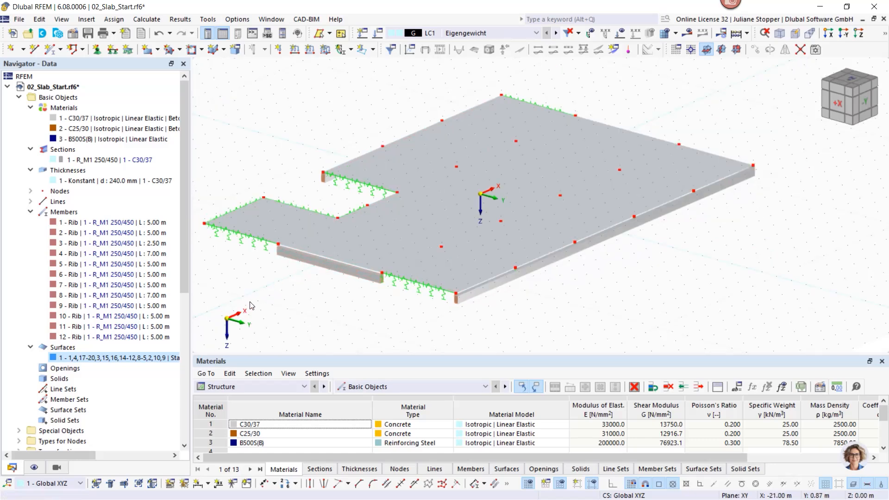
pyautogui.moveTo(250, 306); pyautogui.dragTo(283, 295, button='middle')
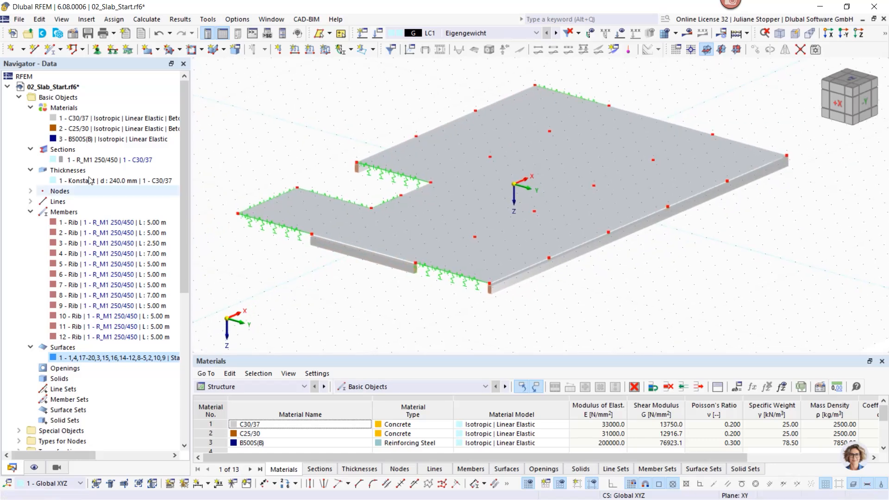
pyautogui.click(31, 107)
pyautogui.click(31, 118)
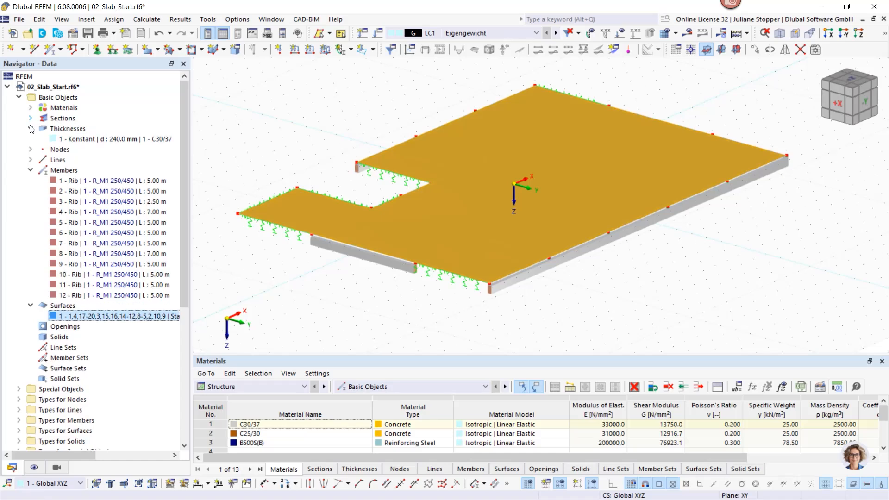
pyautogui.click(30, 128)
pyautogui.click(31, 159)
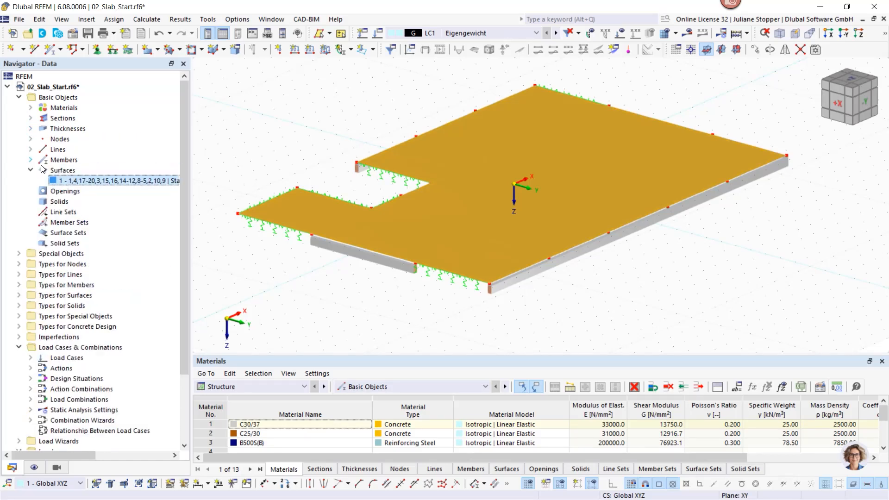
pyautogui.click(294, 294)
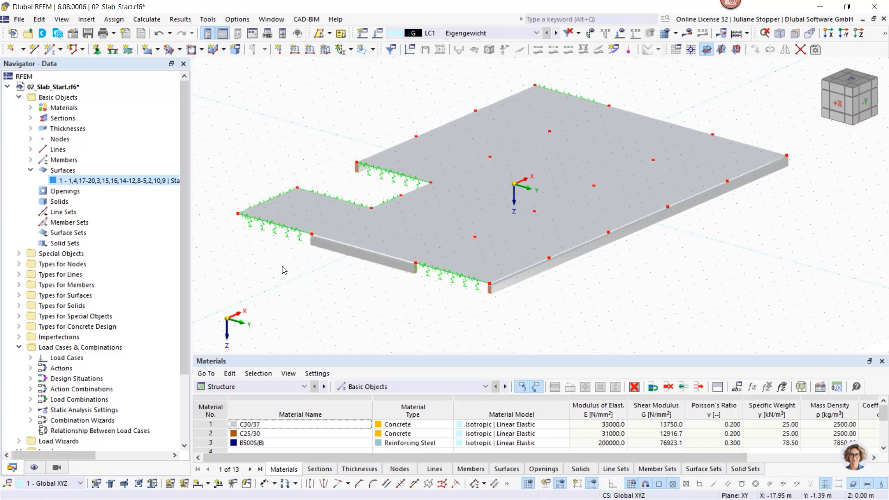
pyautogui.moveTo(292, 283); pyautogui.dragTo(313, 269, button='middle')
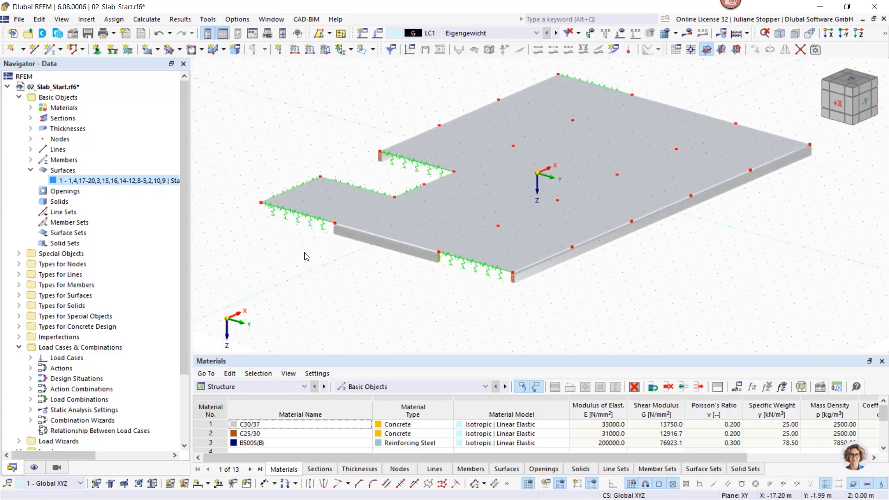
pyautogui.click(30, 171)
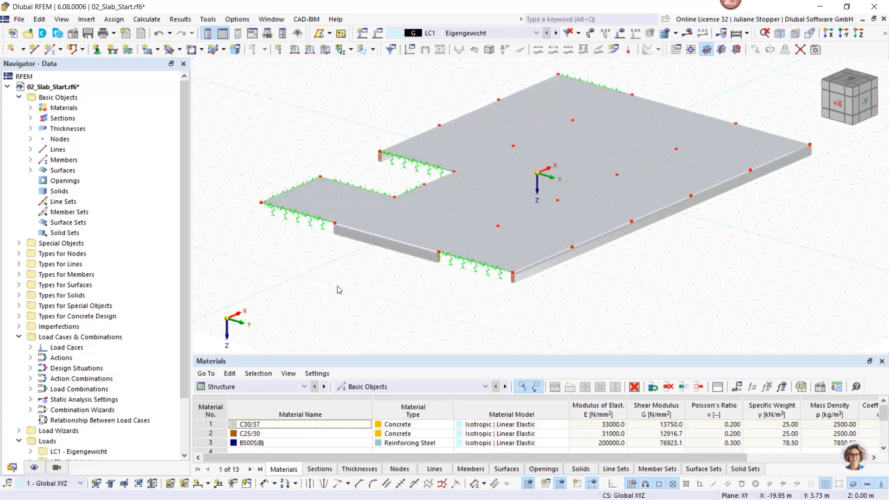
# - Inspect the line support of line 10, including its spring constants and fictitious wall stiffness, keeping the existing settings
pyautogui.doubleClick(298, 222)
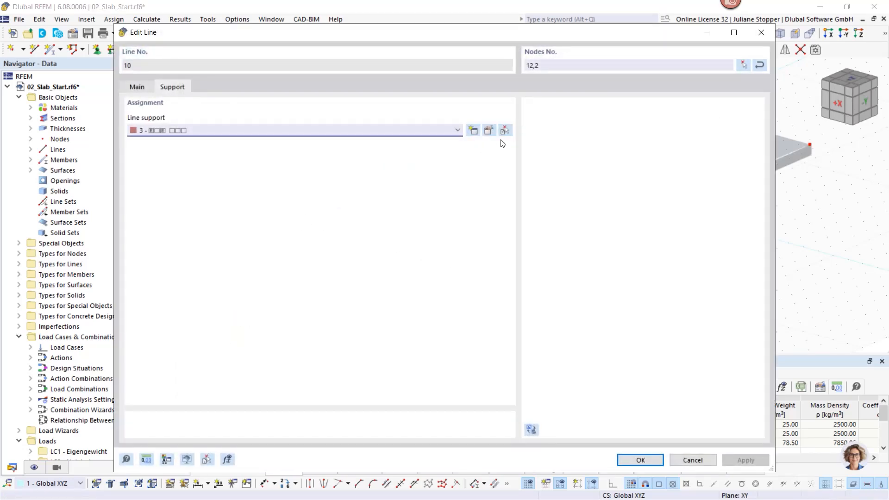
pyautogui.click(490, 132)
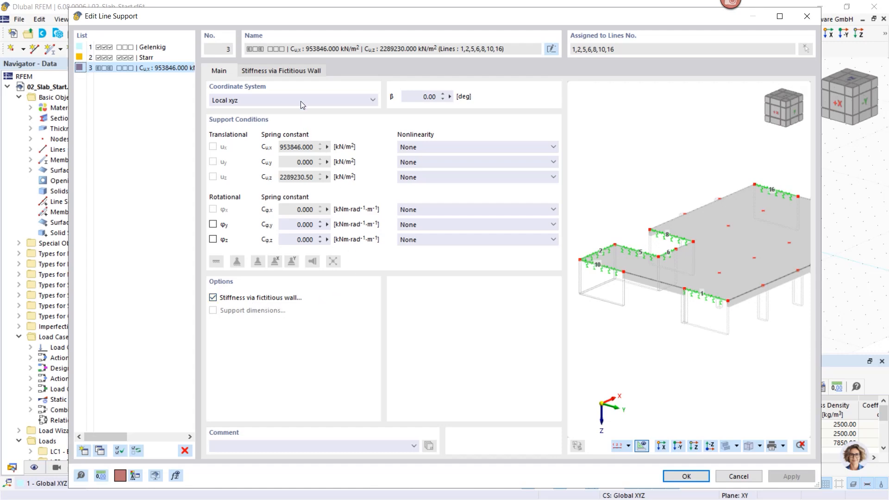
pyautogui.click(289, 73)
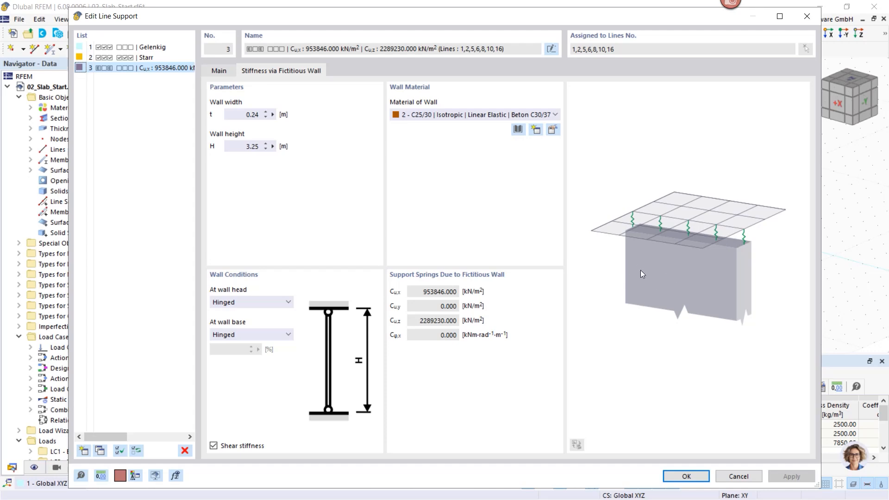
pyautogui.click(218, 72)
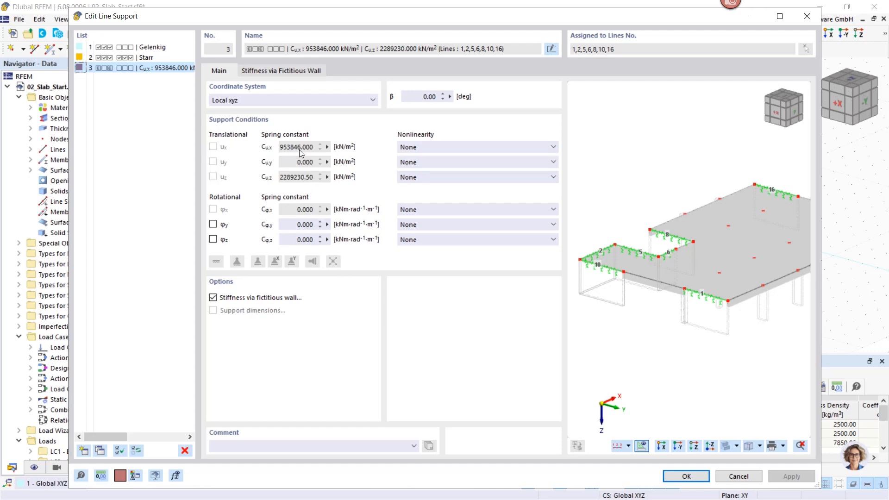
pyautogui.click(689, 479)
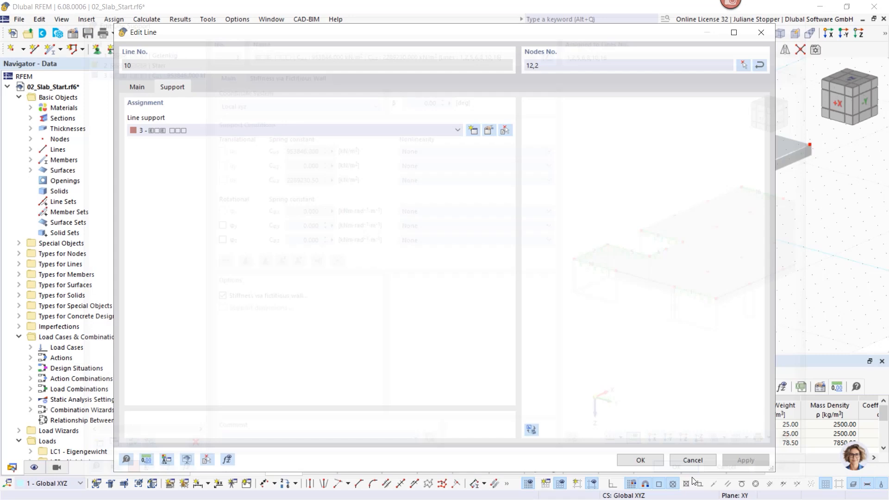
pyautogui.click(640, 460)
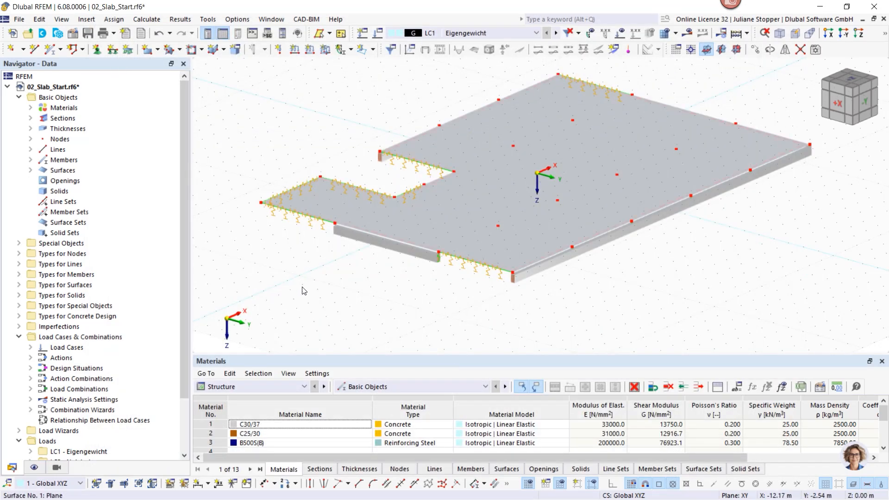
pyautogui.click(273, 265)
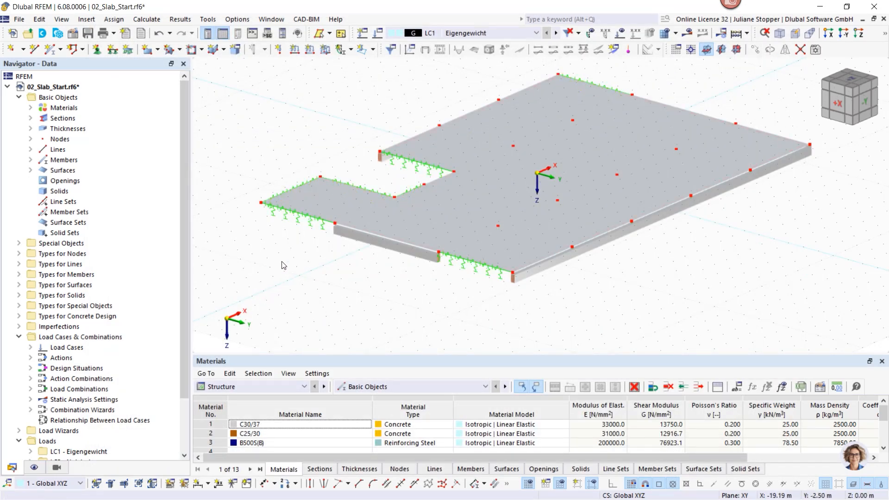
# - View the slab from below and highlight the lines assigned to line support type 3
pyautogui.keyDown('ctrl'); pyautogui.moveTo(420, 302); pyautogui.dragTo(523, 246, button='middle'); pyautogui.keyUp('ctrl')
pyautogui.scroll(3, 569, 167)
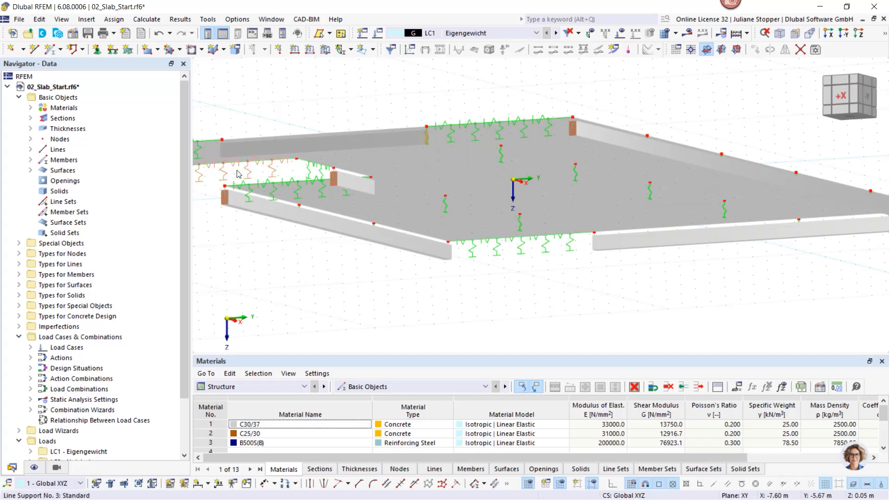
pyautogui.click(20, 265)
pyautogui.click(39, 265)
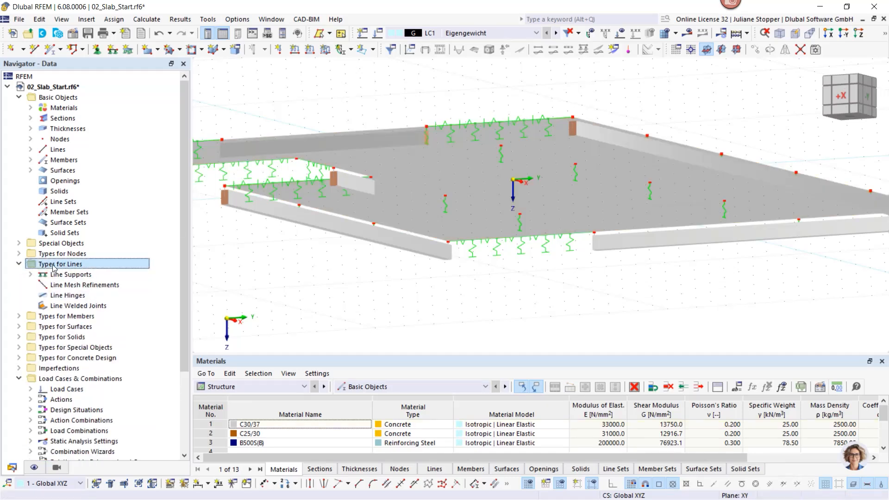
pyautogui.click(30, 274)
pyautogui.click(83, 306)
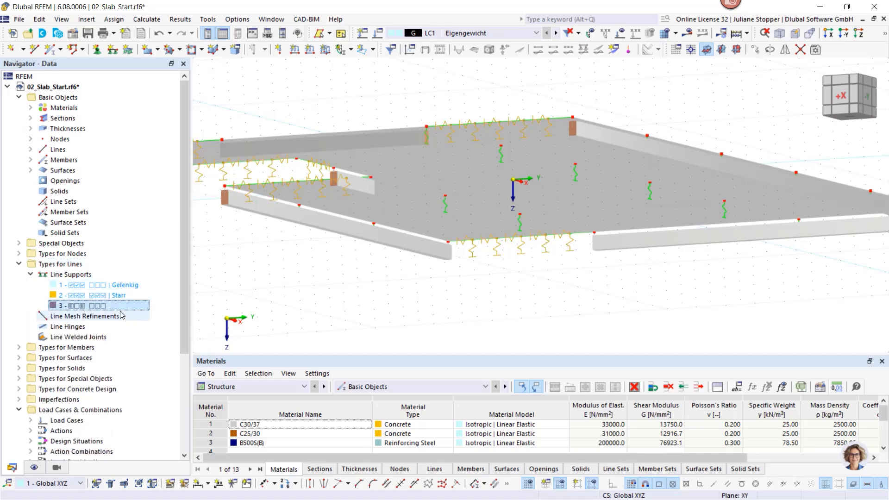
# - Collapse the line types, list the nodal support types and highlight the nodes assigned to nodal support 1
pyautogui.click(19, 264)
pyautogui.click(19, 254)
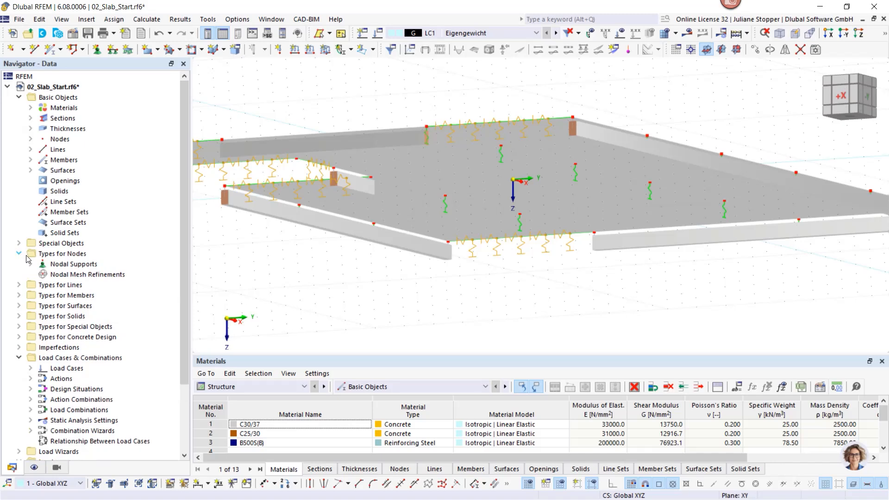
pyautogui.click(31, 264)
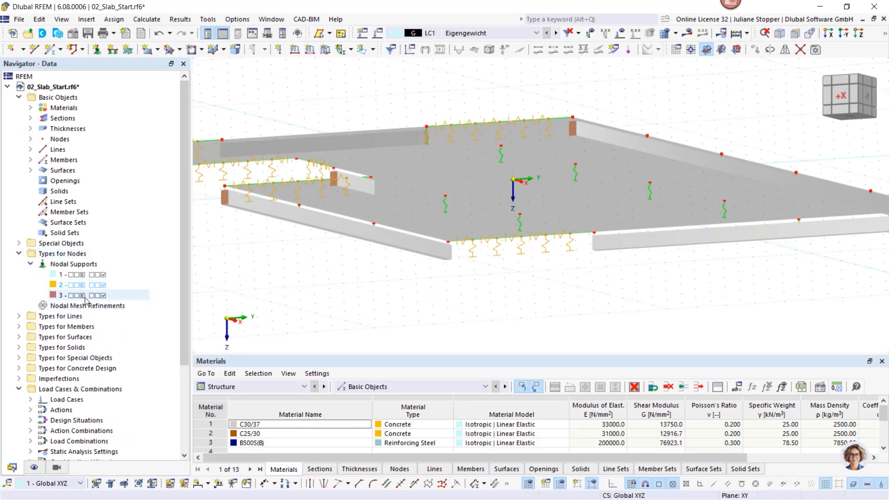
pyautogui.click(82, 274)
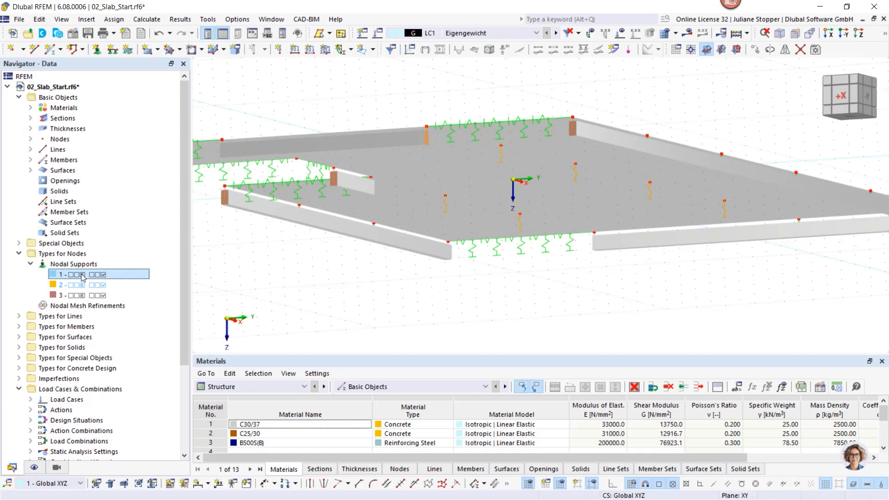
# - Inspect nodal support 1's spring constants and its fictitious column dimensions, material and end conditions, keeping the existing settings
pyautogui.doubleClick(451, 208)
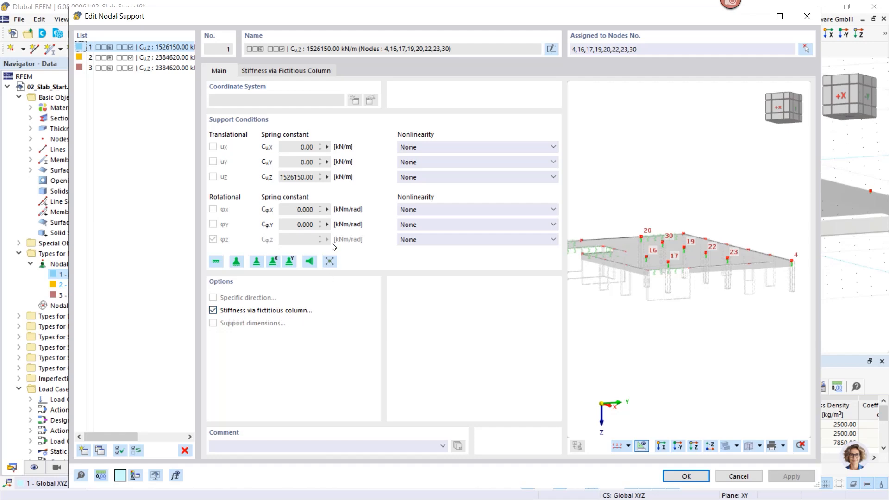
pyautogui.click(285, 70)
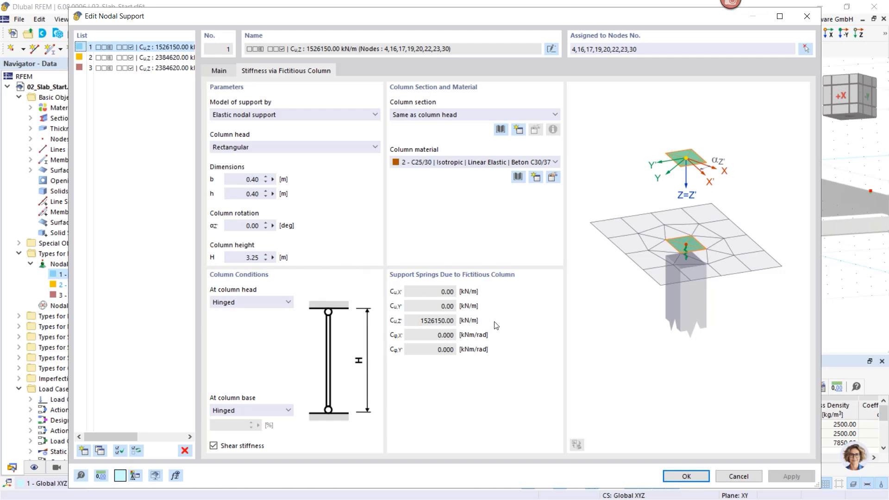
pyautogui.click(220, 70)
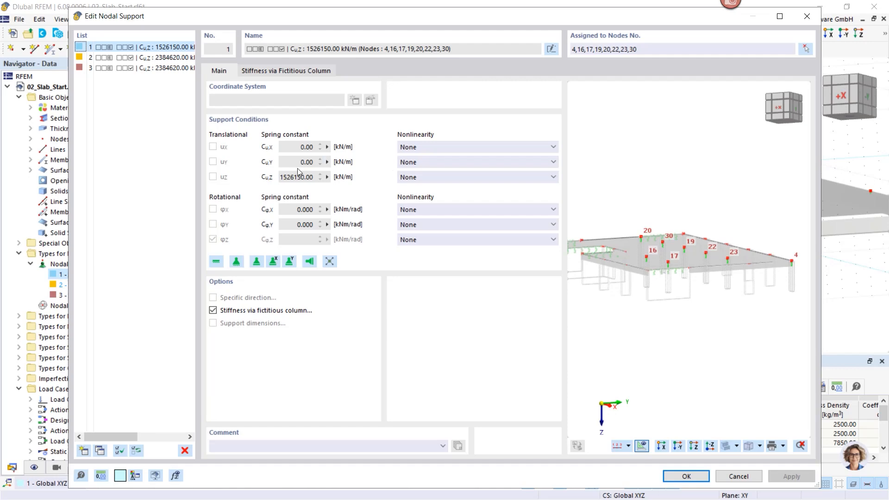
pyautogui.click(685, 477)
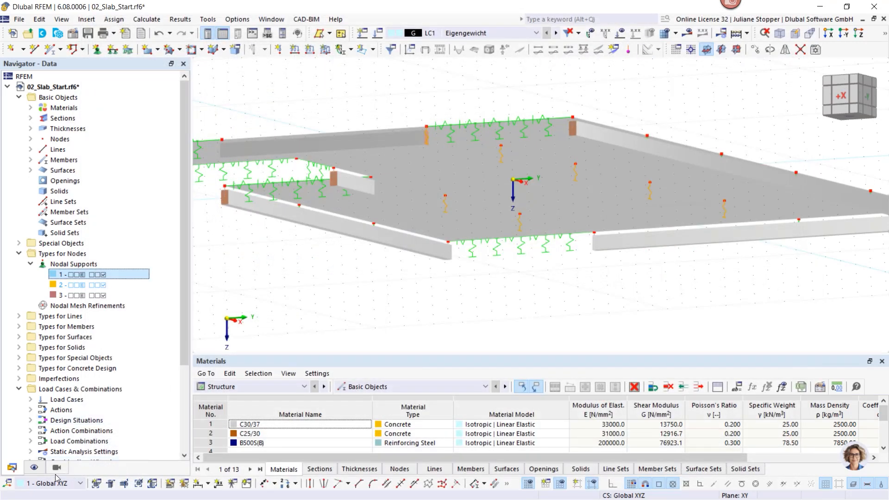
# - Turn on the display of the fictitious columns for the nodal supports in the model view
pyautogui.click(34, 468)
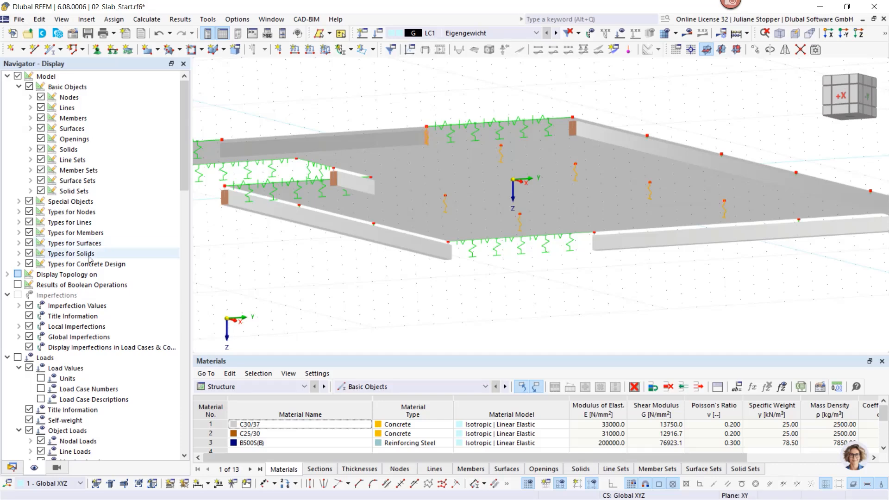
pyautogui.scroll(-2, 319, 224)
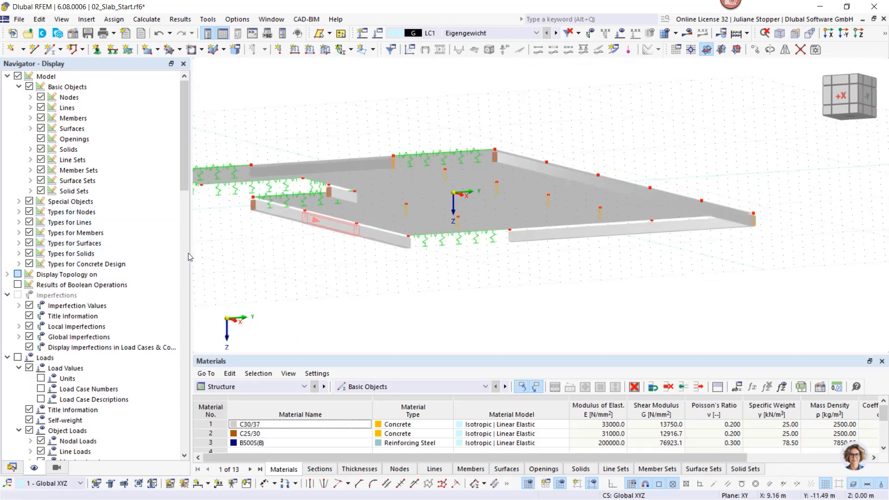
pyautogui.click(19, 212)
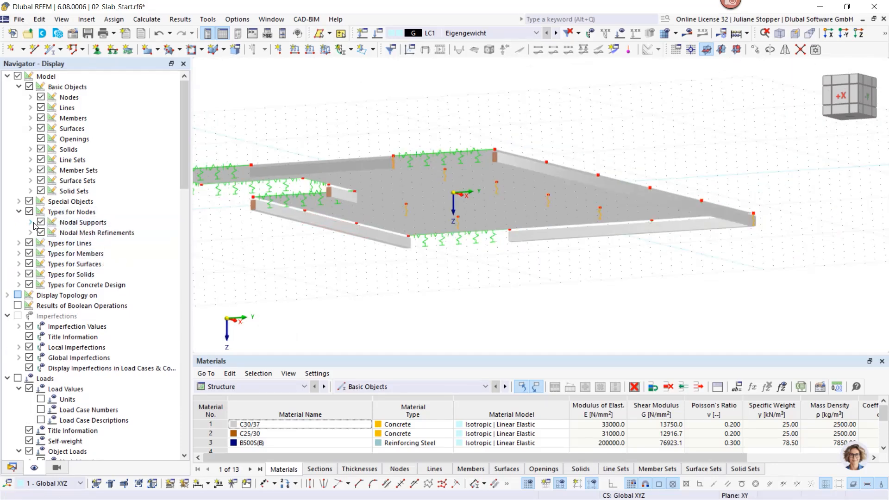
pyautogui.click(30, 222)
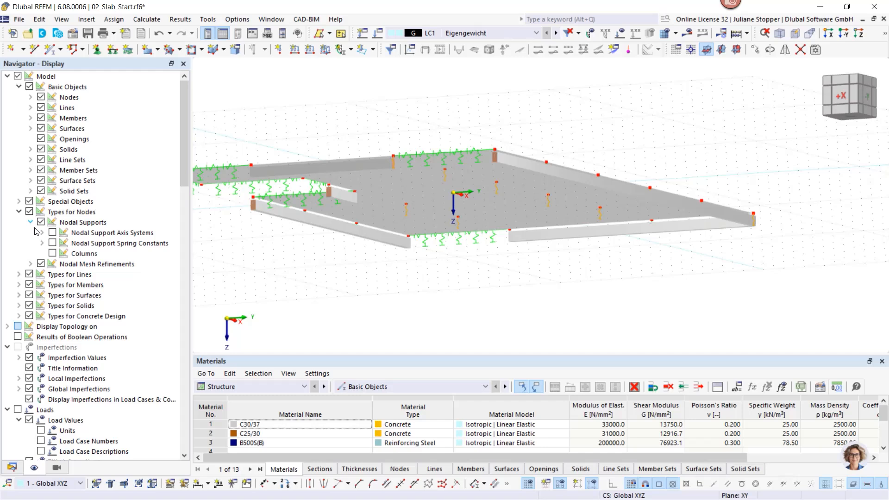
pyautogui.click(53, 254)
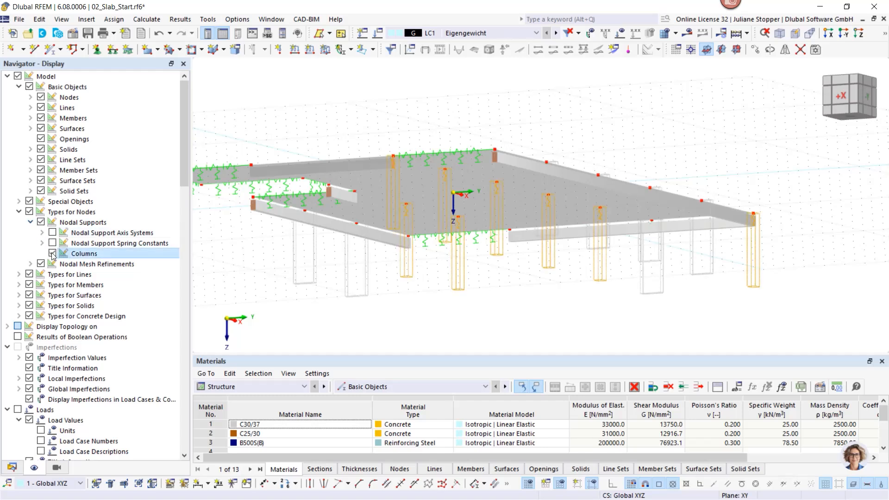
# - Turn on the display of surface support spring constants in the model view
pyautogui.click(18, 295)
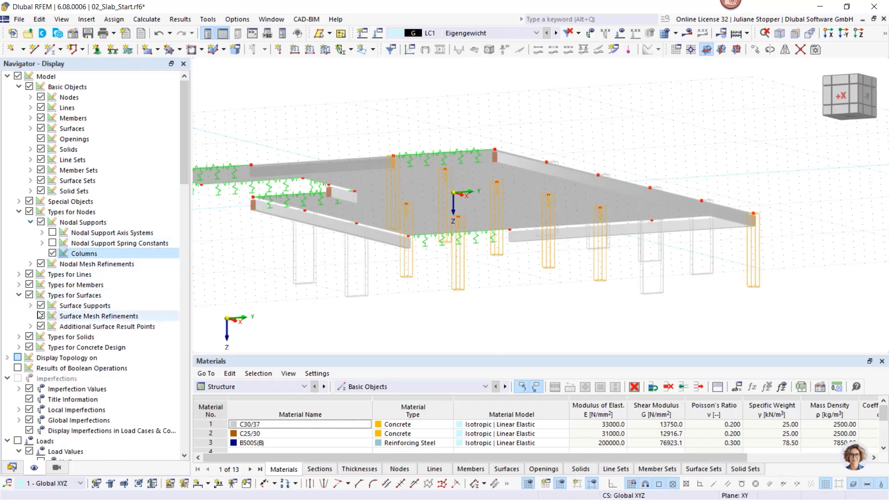
pyautogui.click(30, 306)
pyautogui.click(53, 315)
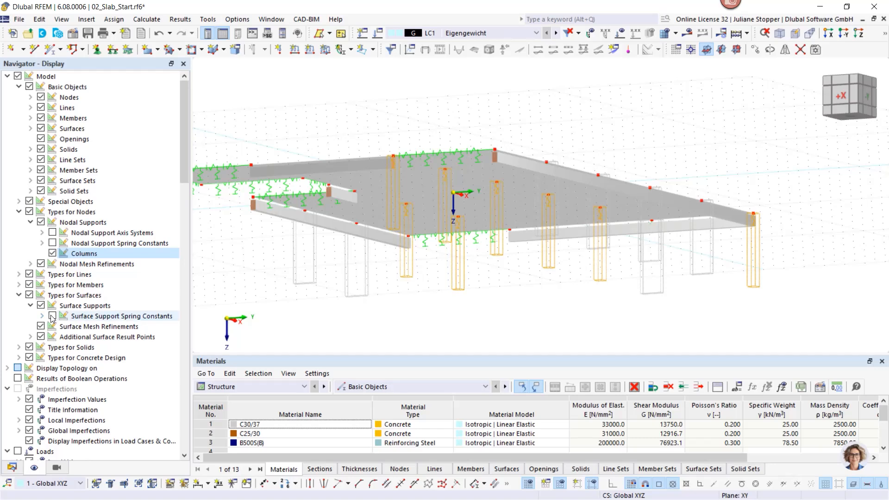
pyautogui.scroll(-3, 437, 296)
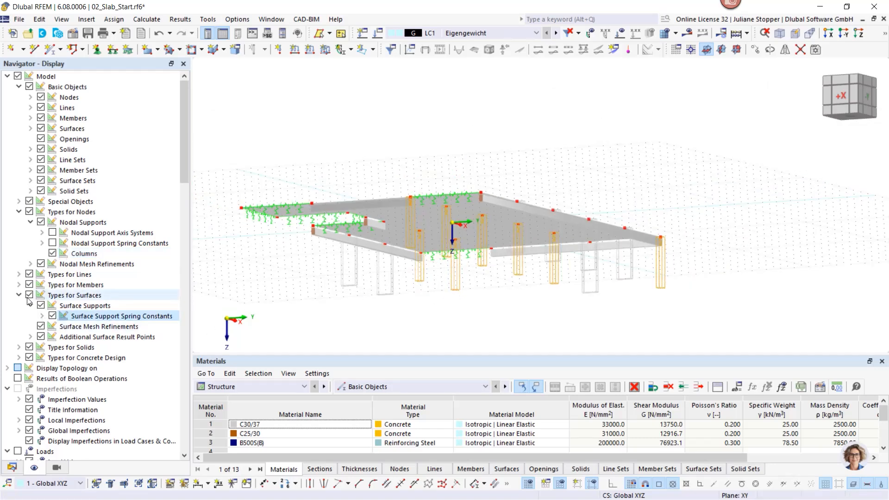
# - Turn on the display of the fictitious walls for the line supports, view them from several sides and return to the model data
pyautogui.click(19, 274)
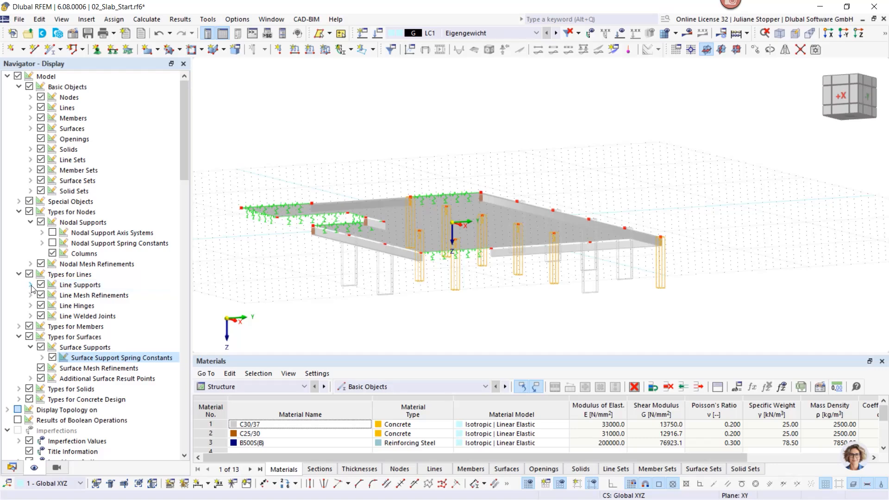
pyautogui.click(31, 285)
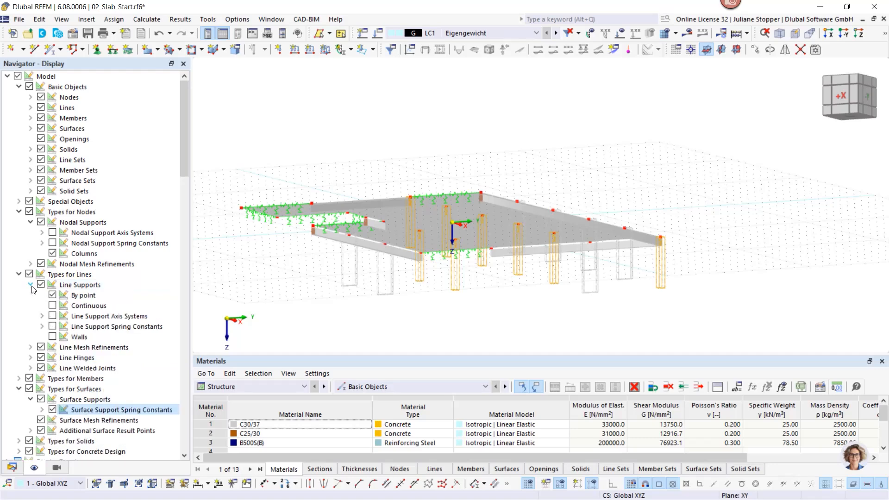
pyautogui.click(52, 337)
pyautogui.keyDown('ctrl'); pyautogui.moveTo(310, 306); pyautogui.dragTo(411, 333, button='middle'); pyautogui.keyUp('ctrl')
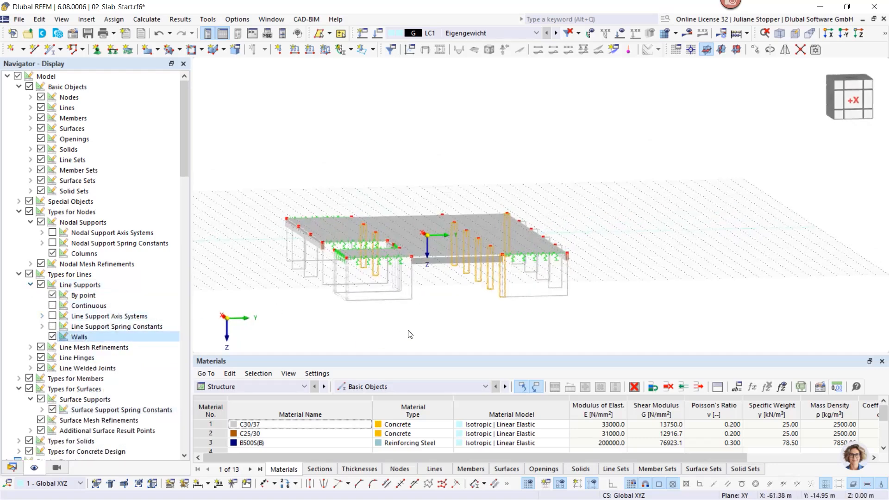
pyautogui.click(411, 300)
pyautogui.keyDown('ctrl'); pyautogui.moveTo(455, 324); pyautogui.dragTo(375, 335, button='middle'); pyautogui.keyUp('ctrl')
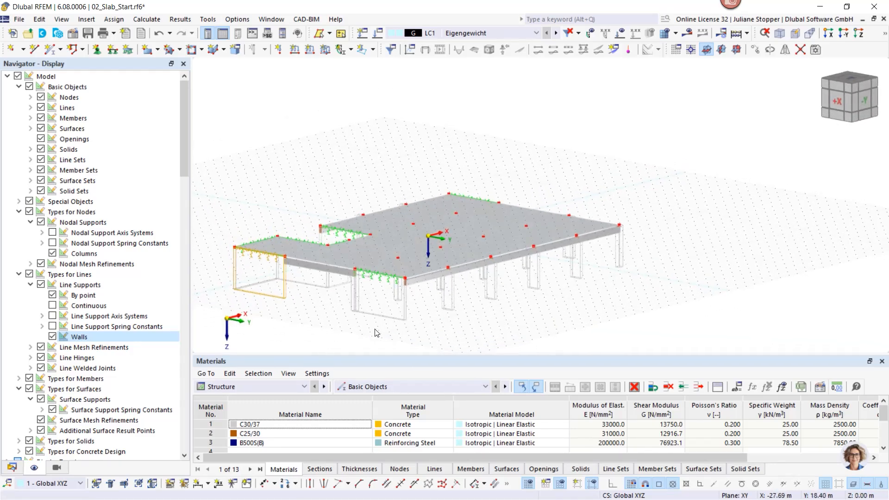
pyautogui.click(12, 467)
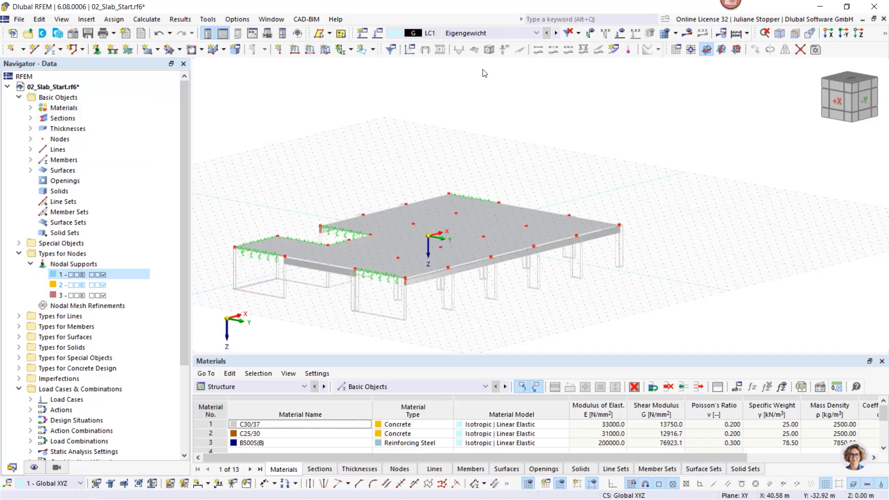
# - Activate load case LC1 Eigengewicht and display its loads on the slab
pyautogui.click(496, 34)
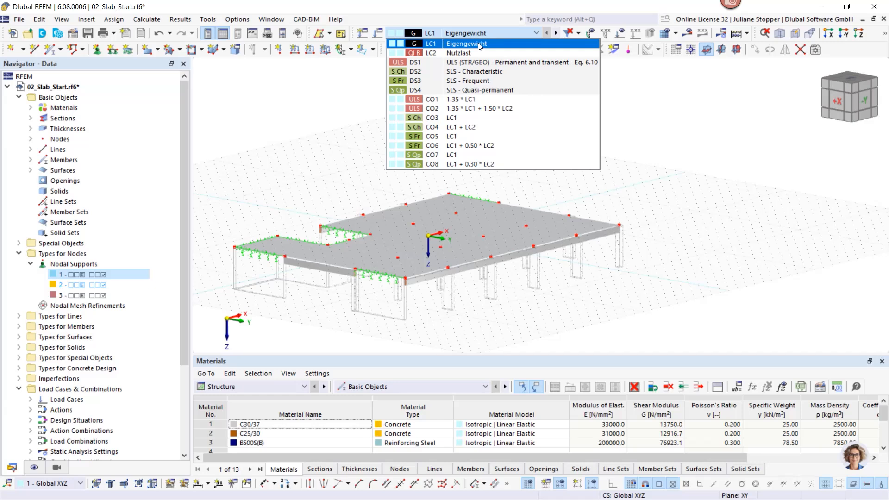
pyautogui.click(479, 45)
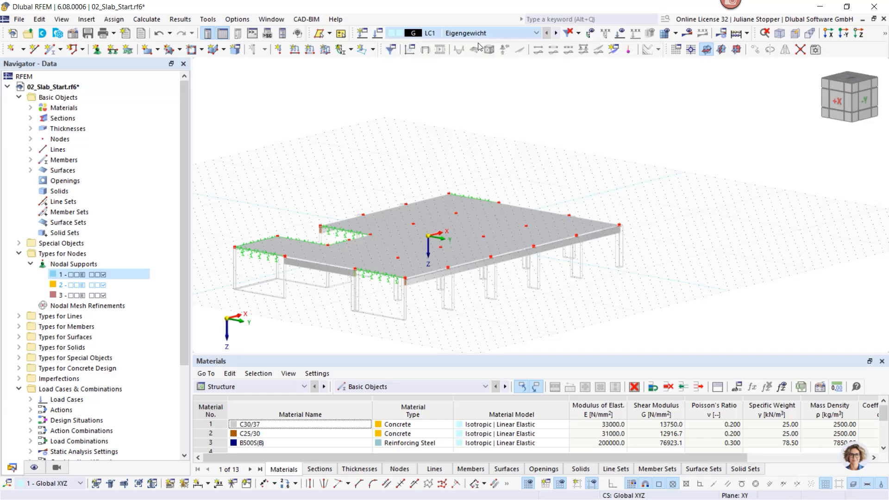
pyautogui.click(620, 34)
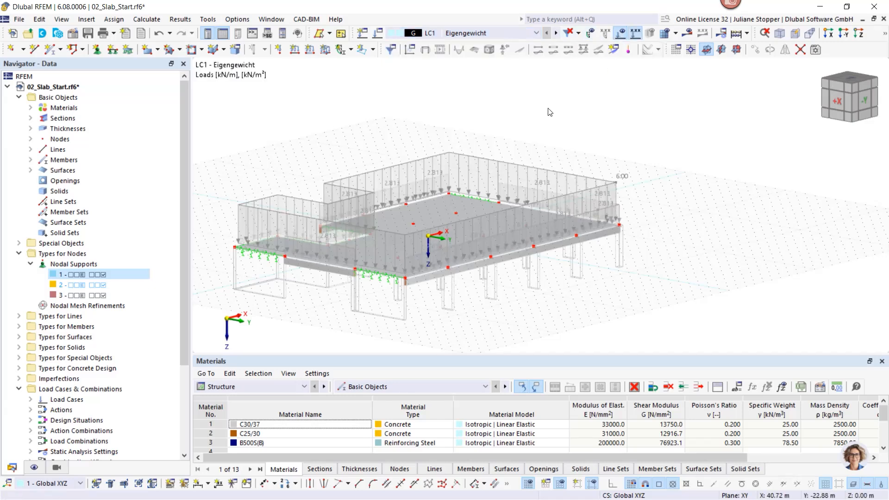
# - Review the loads of LC2 Nutzlast and step through the design situations and load combinations up to CO4
pyautogui.click(557, 32)
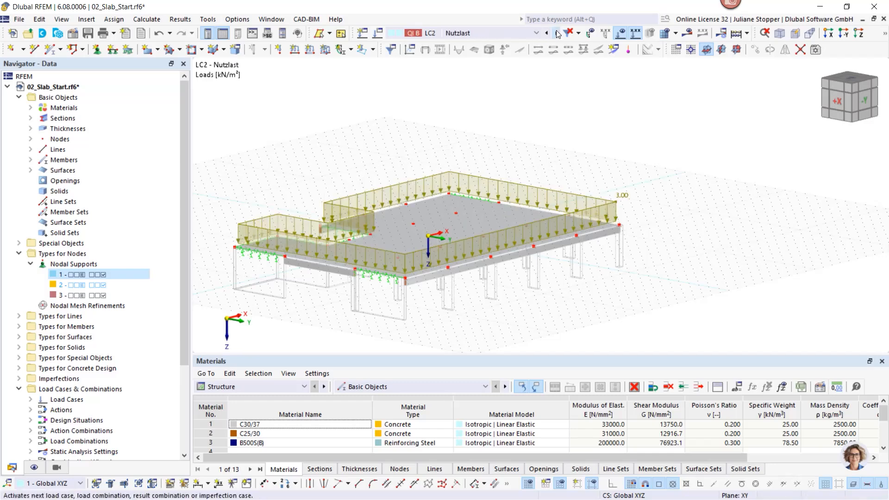
pyautogui.click(556, 33)
pyautogui.click(556, 33)
pyautogui.click(556, 32)
pyautogui.click(556, 33)
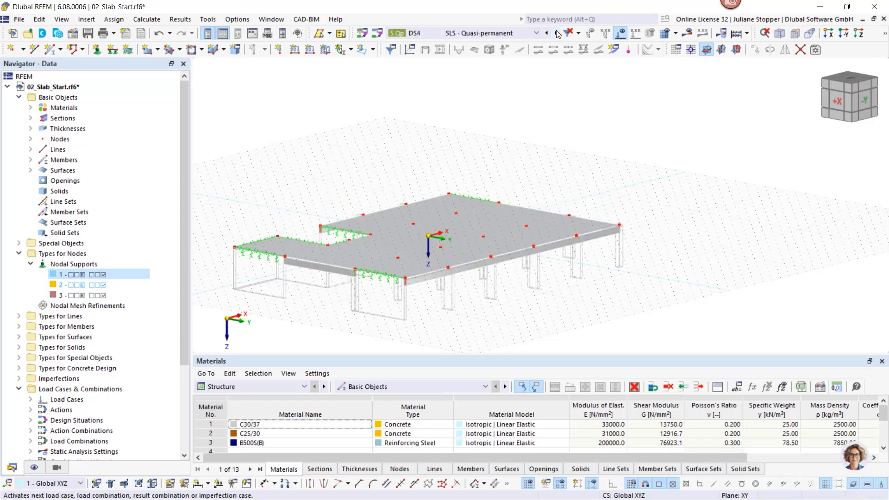
pyautogui.click(556, 33)
pyautogui.click(556, 33)
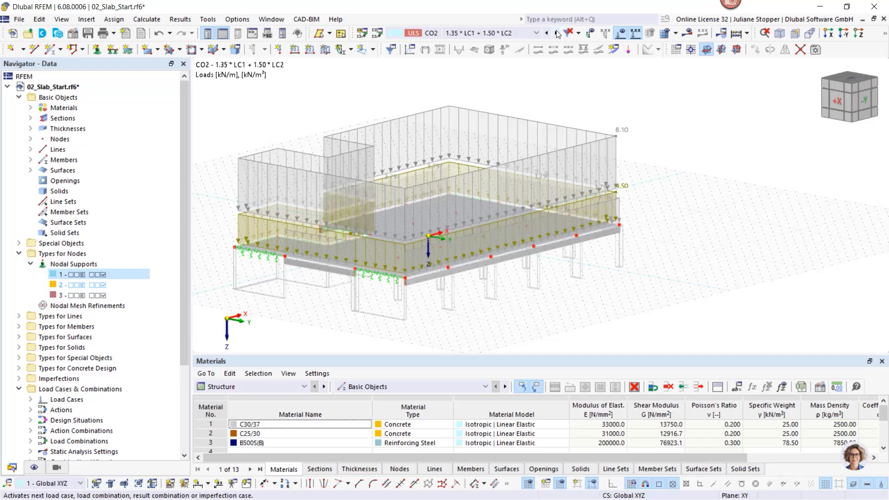
pyautogui.click(557, 33)
pyautogui.click(556, 33)
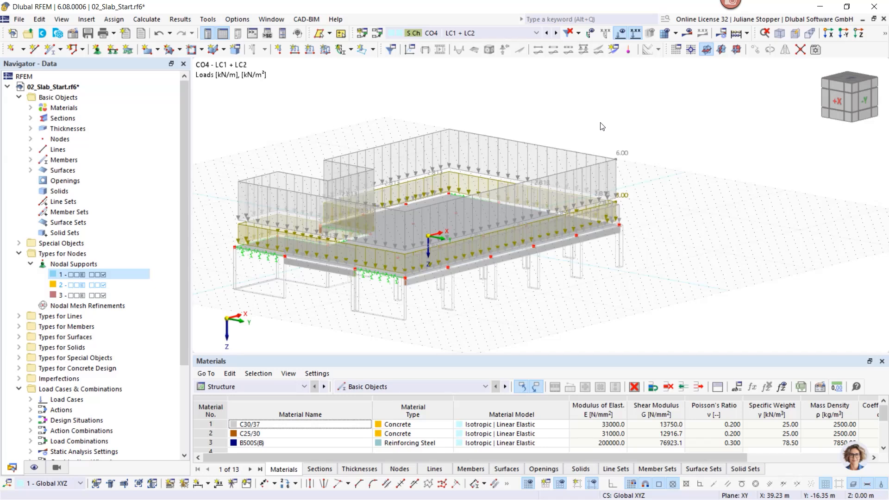
# - Show the Concrete Design input data table and exclude detailing and particular rules for reinforcement from the configurations to calculate in the global settings
pyautogui.click(243, 387)
pyautogui.click(241, 443)
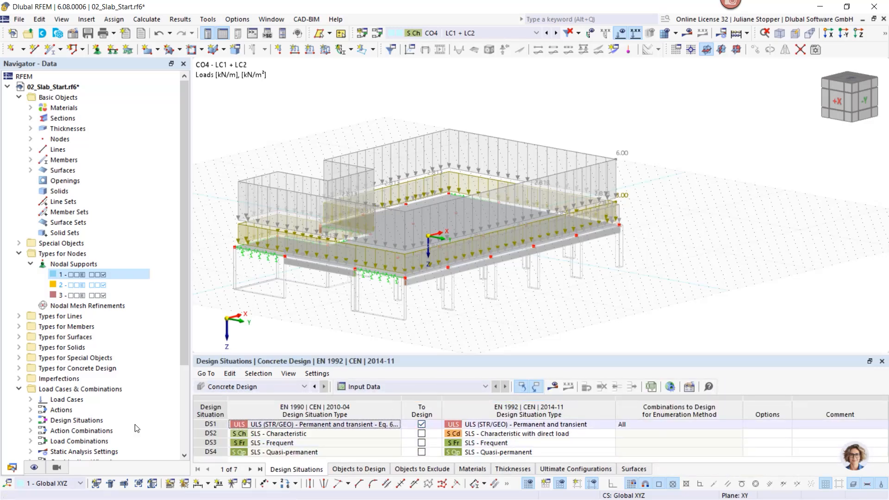
pyautogui.scroll(-4, 52, 417)
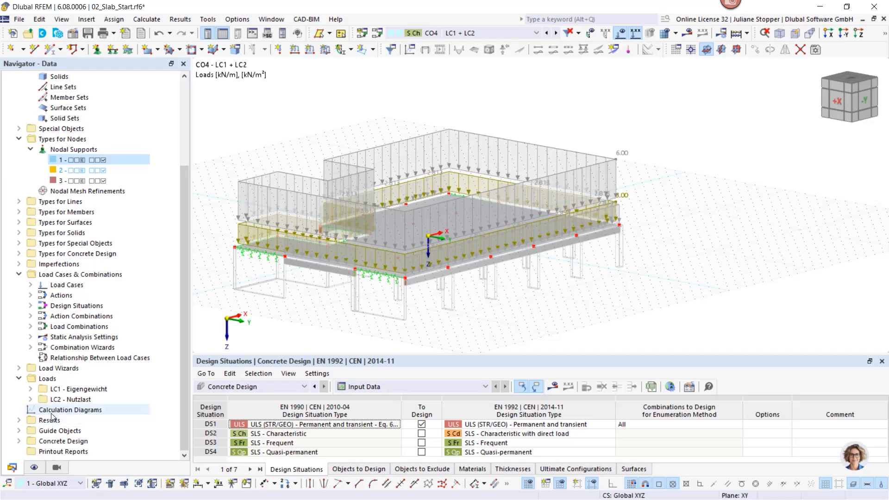
pyautogui.rightClick(52, 445)
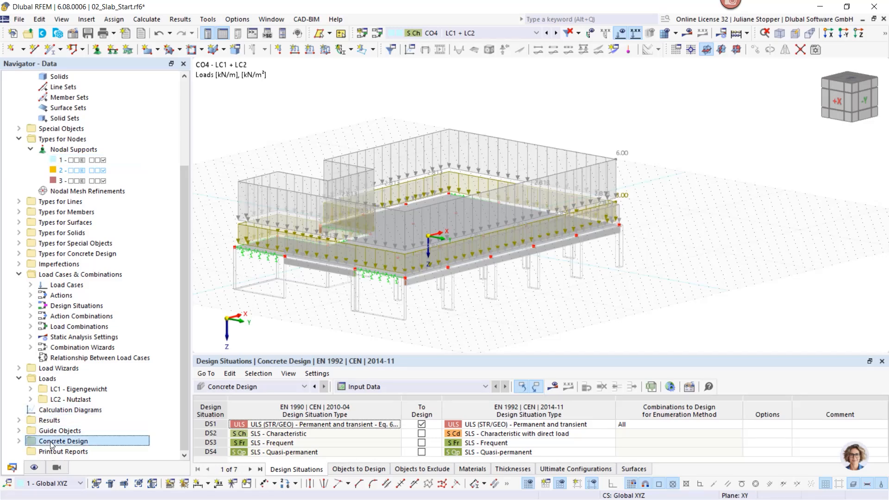
pyautogui.click(90, 380)
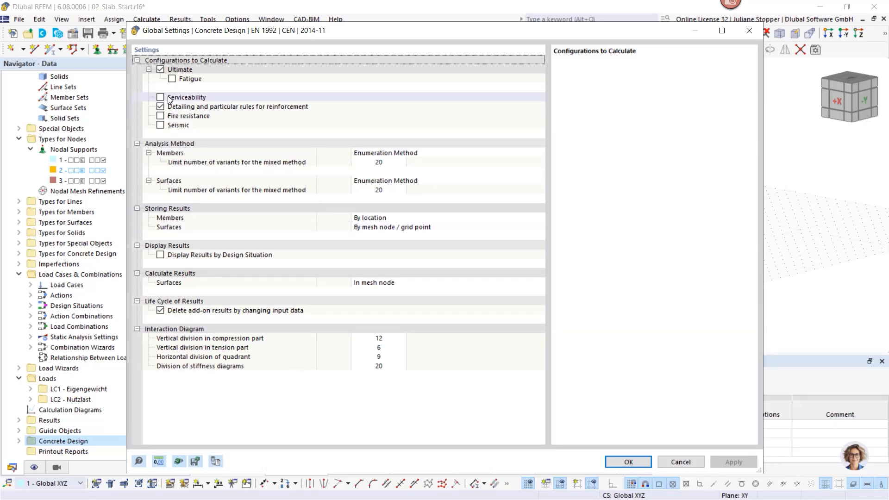
pyautogui.click(160, 106)
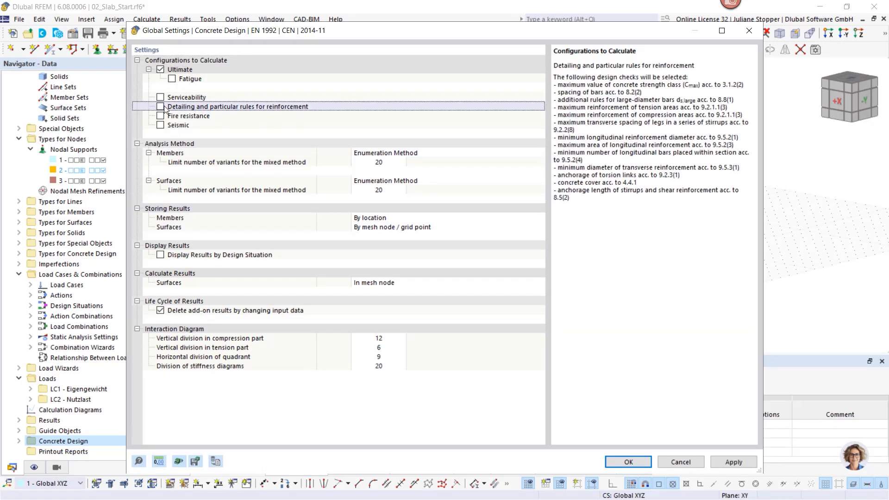
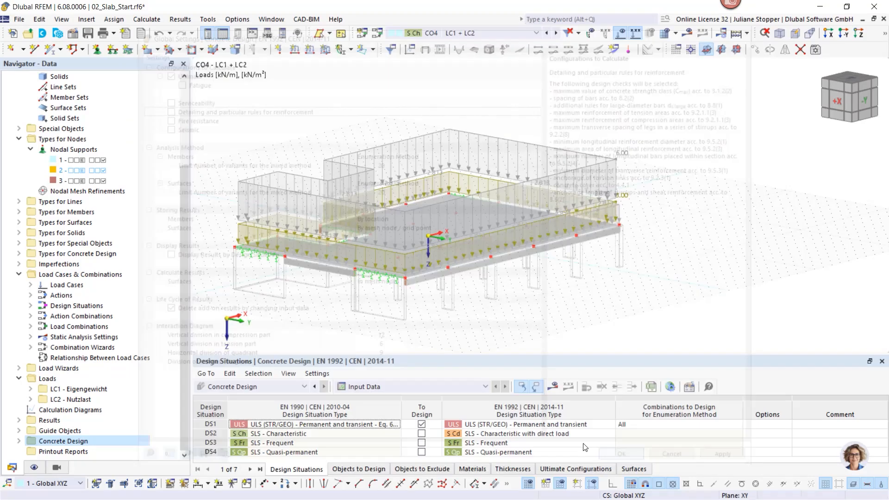
# - Apply the global settings, enlarge the table area and calculate the concrete design results
pyautogui.click(628, 462)
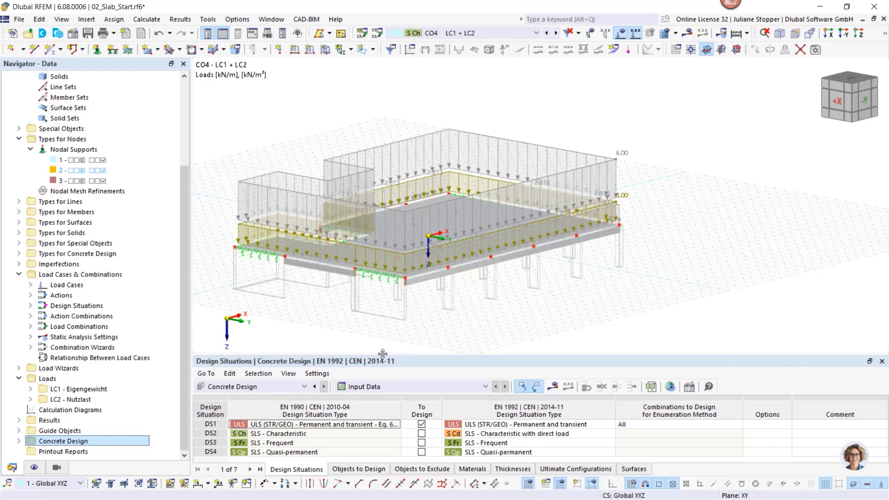
pyautogui.moveTo(382, 354); pyautogui.dragTo(383, 287)
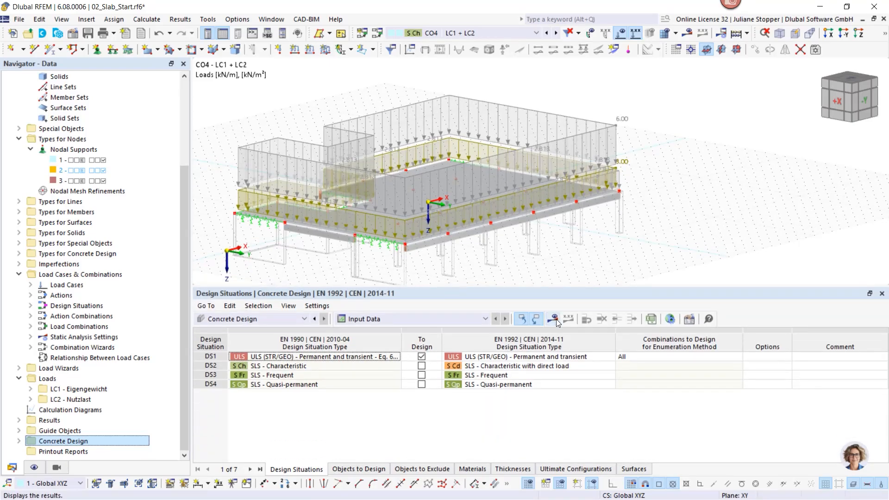
pyautogui.click(551, 319)
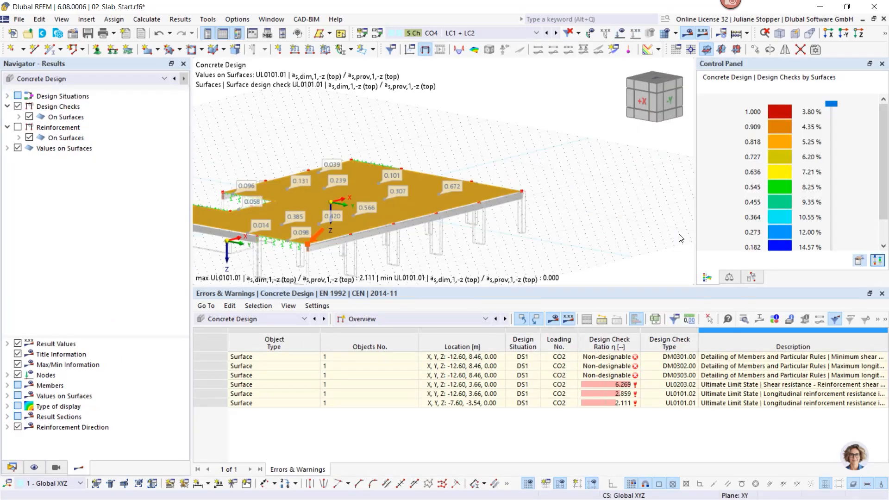
# - Switch the results to Static Analysis and display the slab as a wireframe model
pyautogui.click(76, 79)
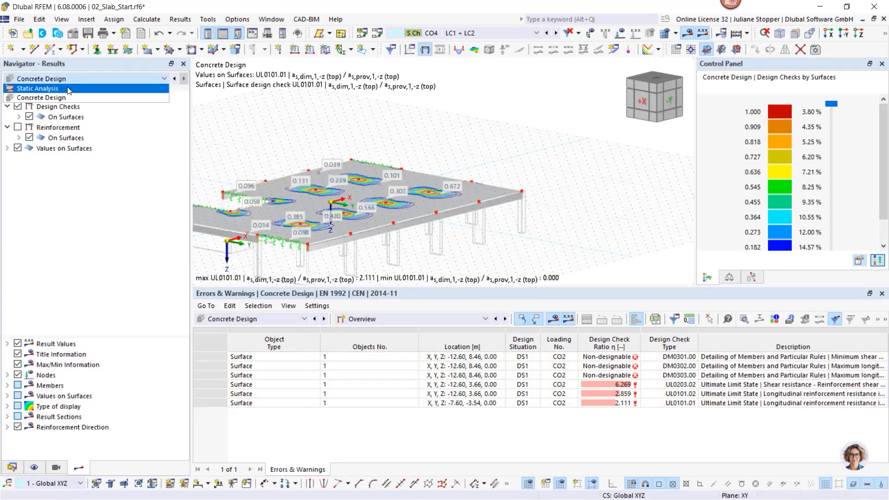
pyautogui.click(69, 87)
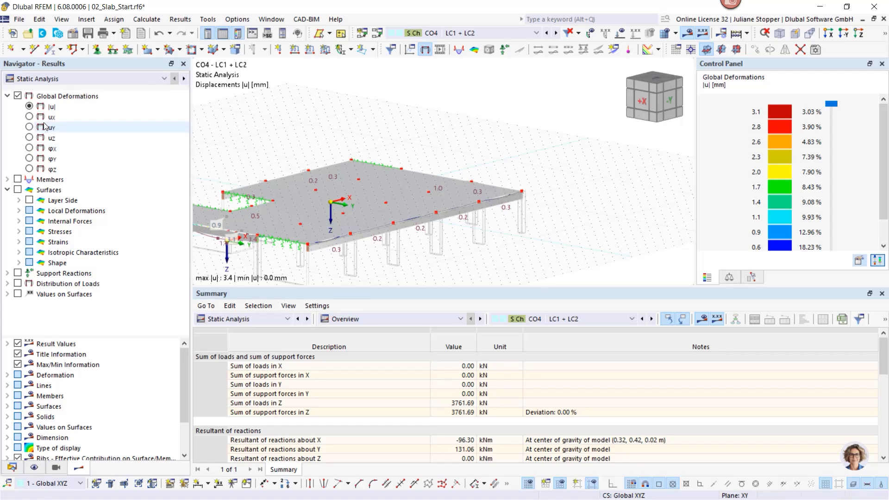
pyautogui.click(884, 35)
pyautogui.click(824, 50)
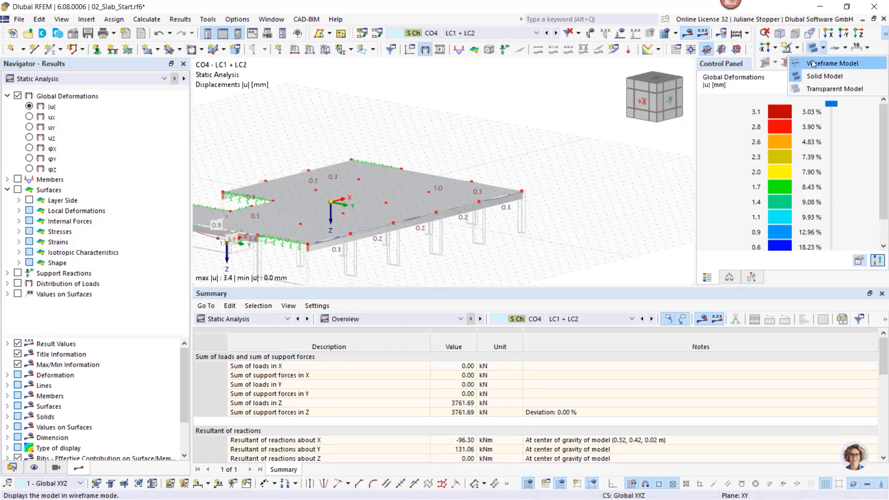
pyautogui.click(847, 58)
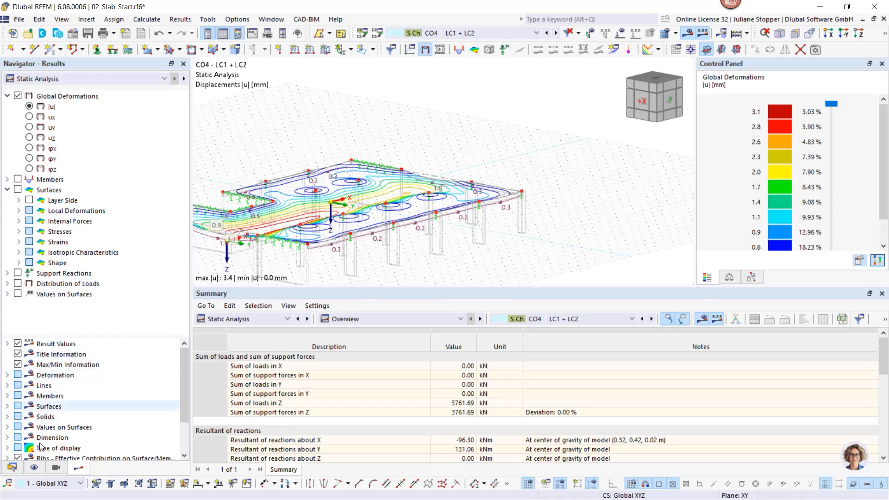
# - Set the result display type to isobands and view the global deformations of CO4 from several angles
pyautogui.click(7, 448)
pyautogui.scroll(-1, 37, 407)
pyautogui.scroll(-1, 37, 402)
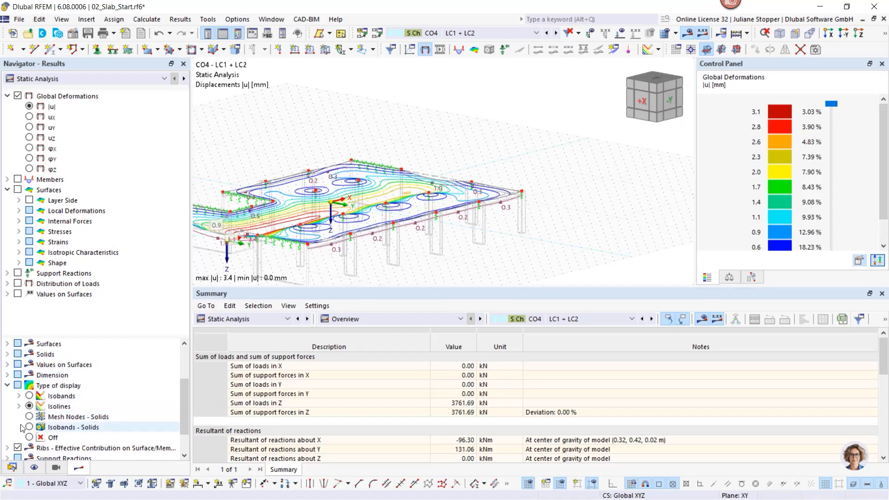
pyautogui.click(29, 396)
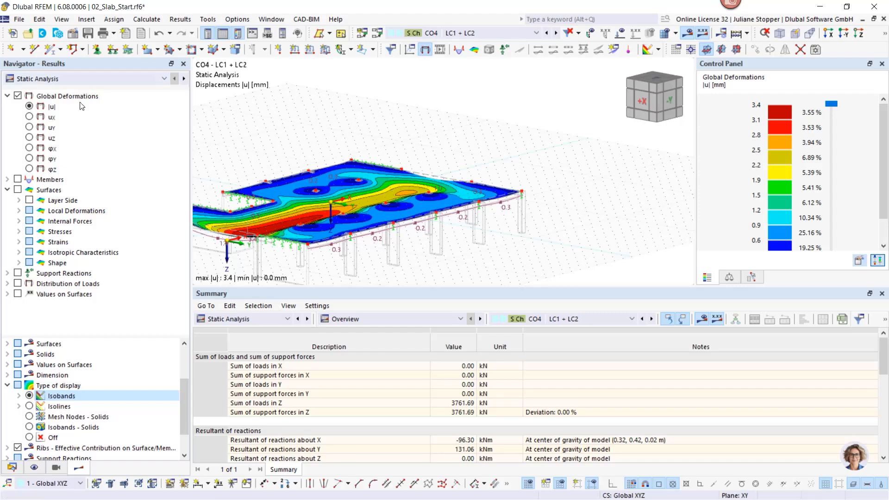
pyautogui.moveTo(329, 223); pyautogui.dragTo(298, 206, button='middle')
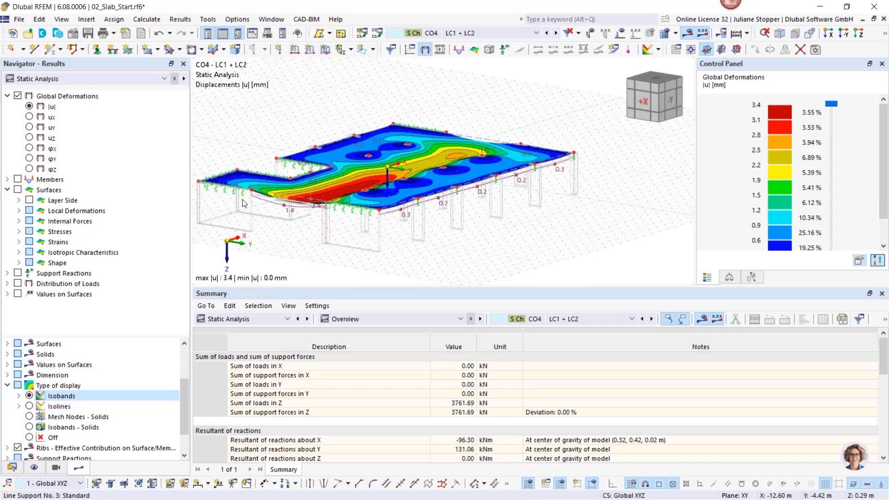
pyautogui.moveTo(244, 203); pyautogui.dragTo(290, 192, button='middle')
pyautogui.keyDown('ctrl'); pyautogui.moveTo(381, 244); pyautogui.dragTo(408, 243, button='middle'); pyautogui.keyUp('ctrl')
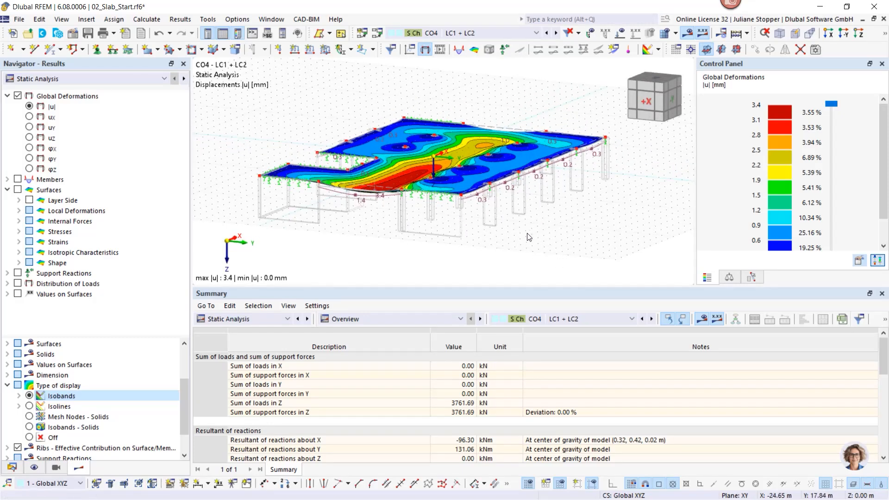
pyautogui.keyDown('ctrl'); pyautogui.moveTo(572, 258); pyautogui.dragTo(545, 259, button='middle'); pyautogui.keyUp('ctrl')
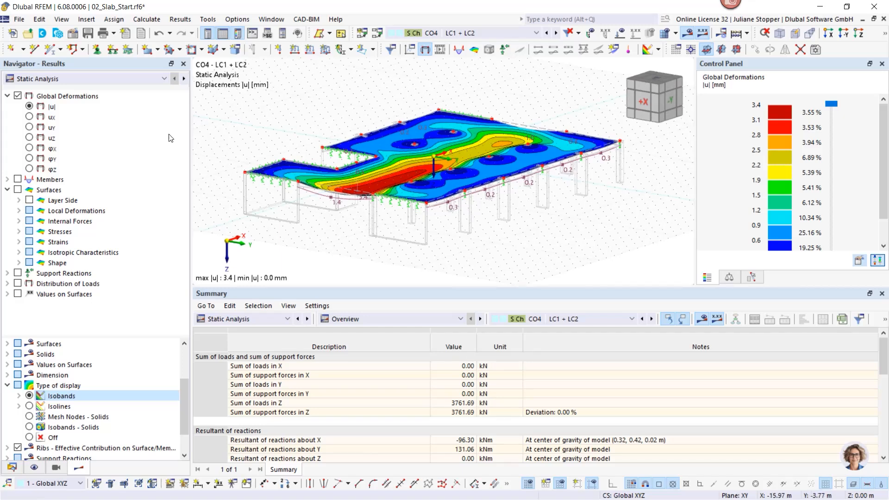
# - Return to the Concrete Design results, hide the values on surfaces and view the slab in the Z-direction
pyautogui.click(94, 77)
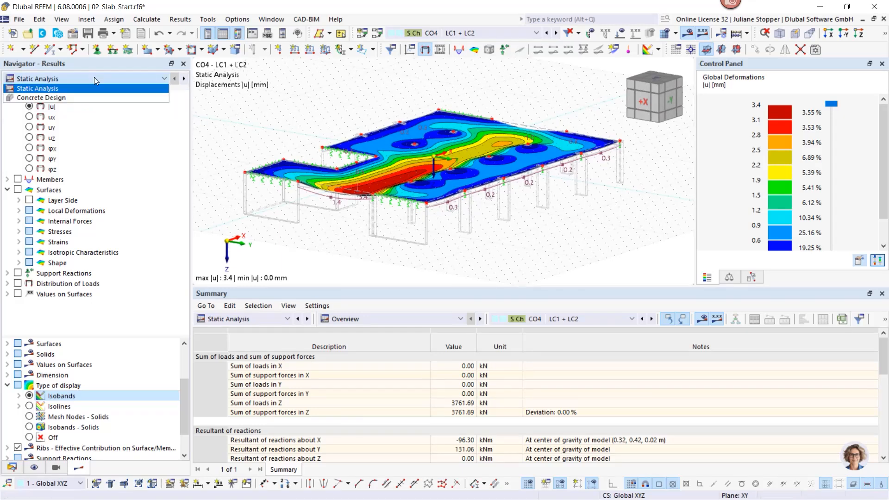
pyautogui.click(47, 102)
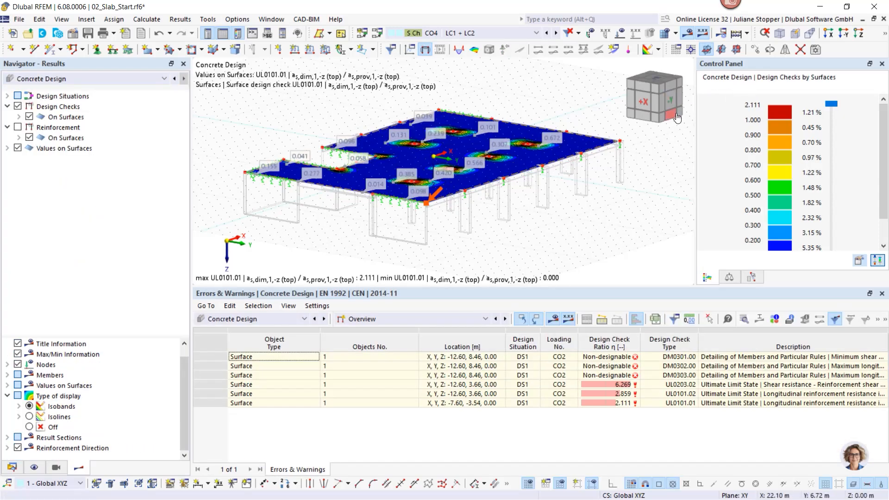
pyautogui.click(18, 148)
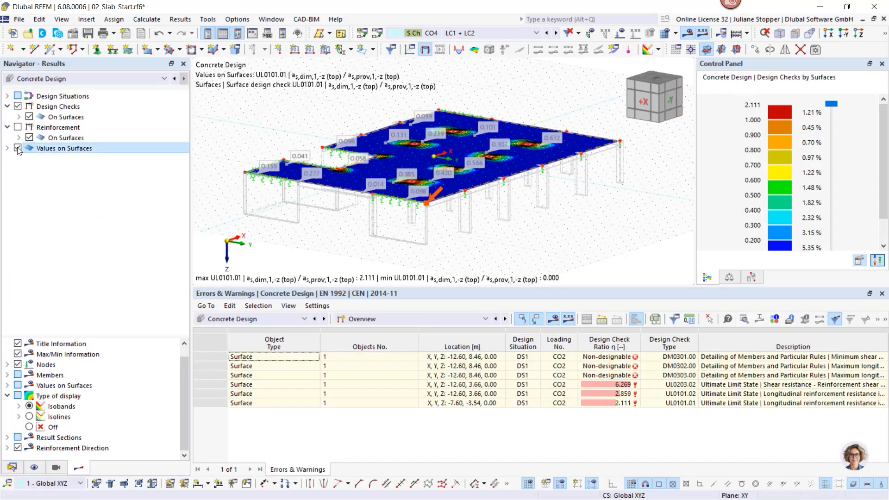
pyautogui.click(858, 33)
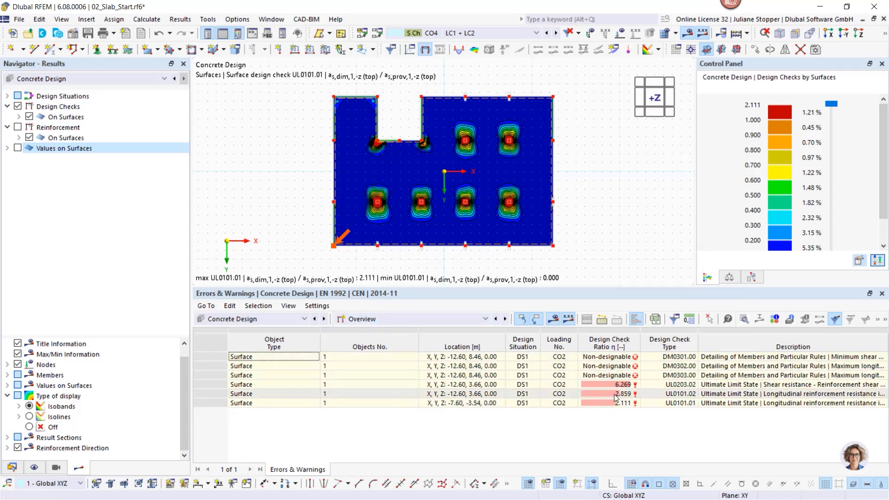
# - Show the Design Ratios on Surfaces table and expand the ultimate limit state design checks on surfaces in the results tree
pyautogui.click(396, 319)
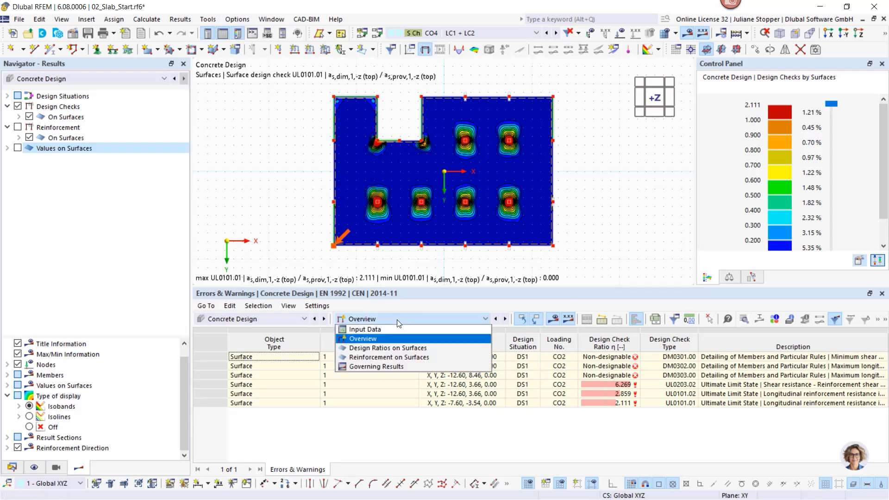
pyautogui.click(392, 349)
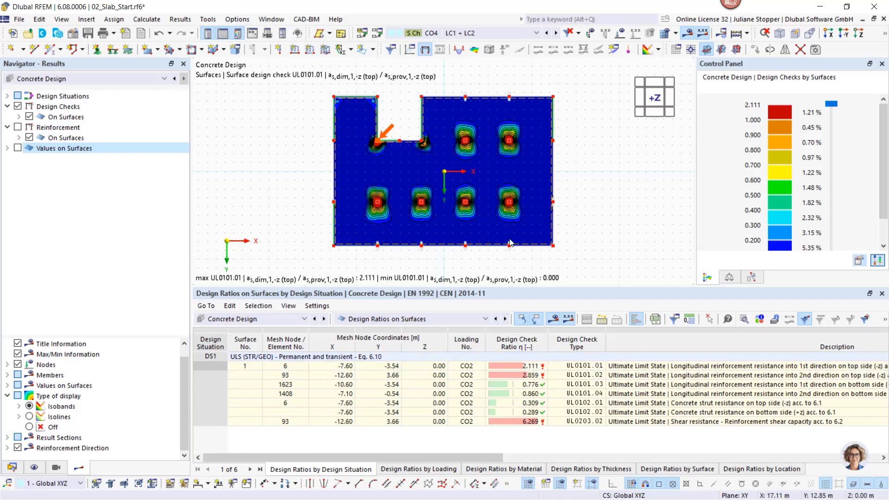
pyautogui.click(19, 117)
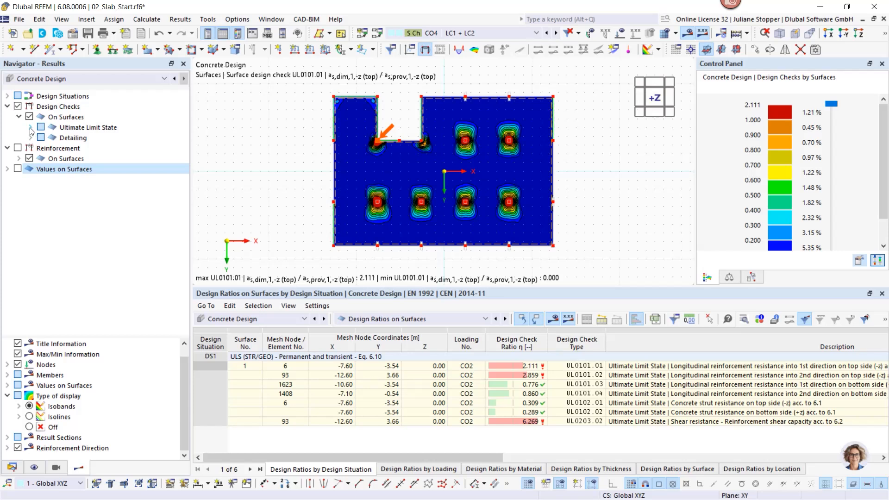
pyautogui.click(30, 128)
pyautogui.click(42, 138)
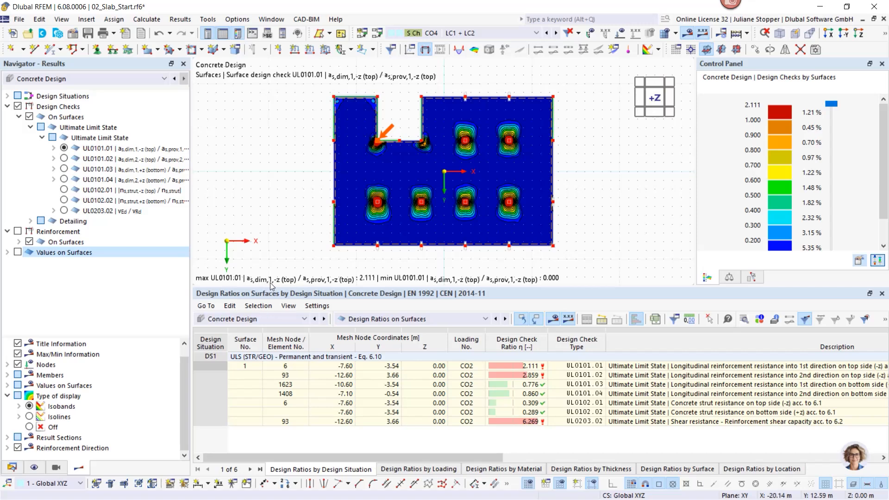
# - Compare the longitudinal reinforcement checks UL0101.01 to UL0101.04 on the slab, ending with UL0101.02 for the top side
pyautogui.click(63, 158)
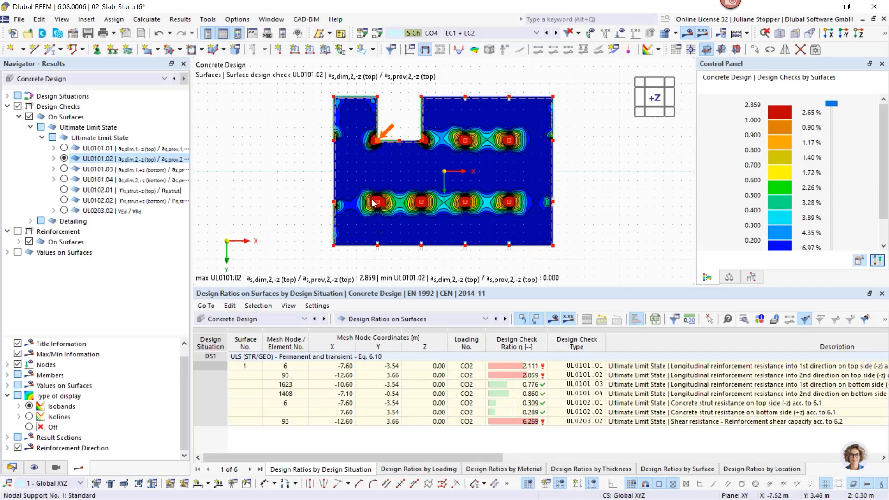
pyautogui.click(64, 169)
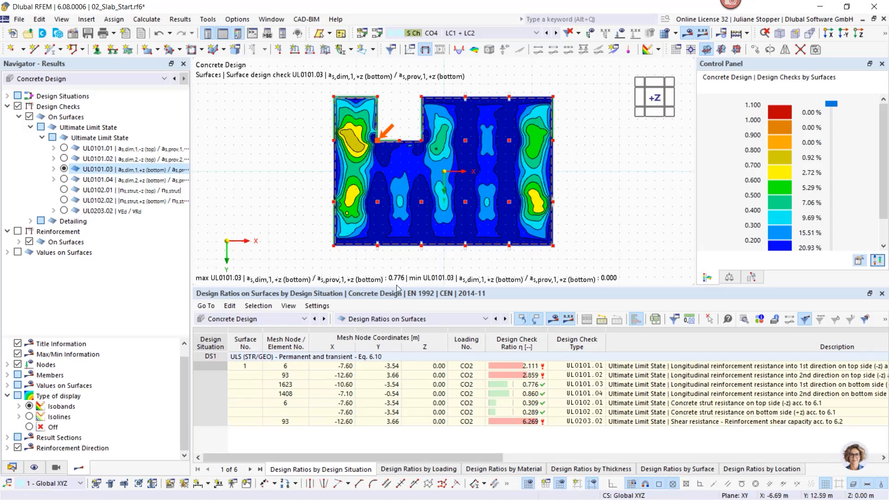
pyautogui.click(64, 179)
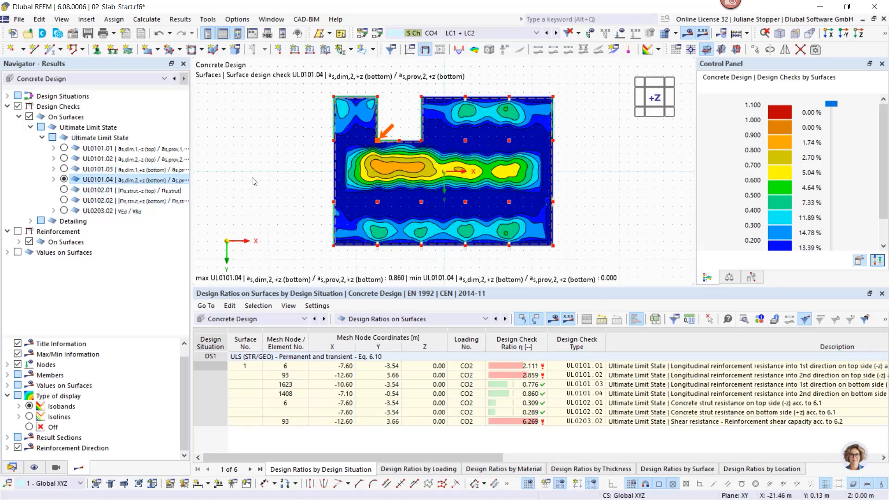
pyautogui.click(63, 148)
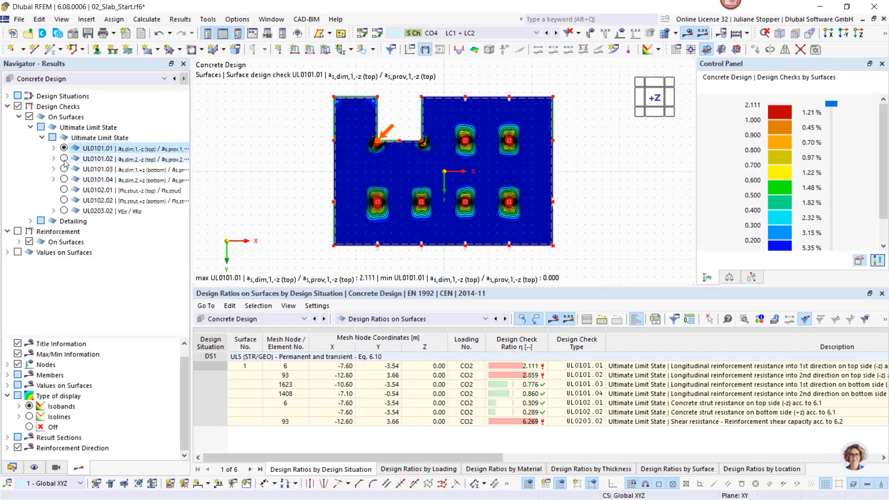
pyautogui.click(63, 158)
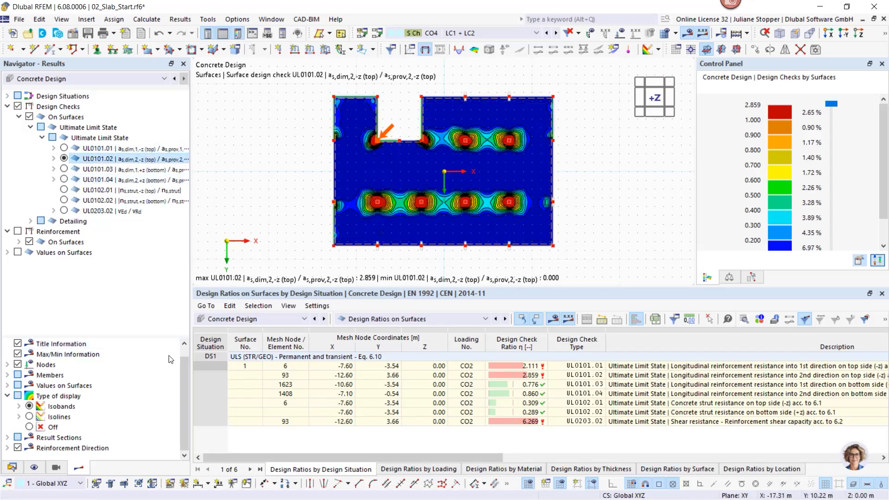
# - Return to the model data, expand Types for Concrete Design and collapse the basic objects, nodes, load combination and loads categories
pyautogui.click(11, 468)
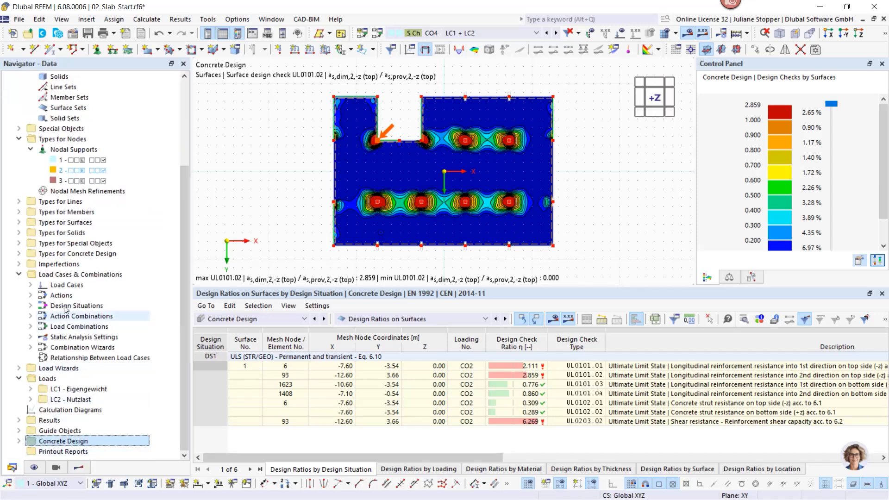
pyautogui.click(19, 254)
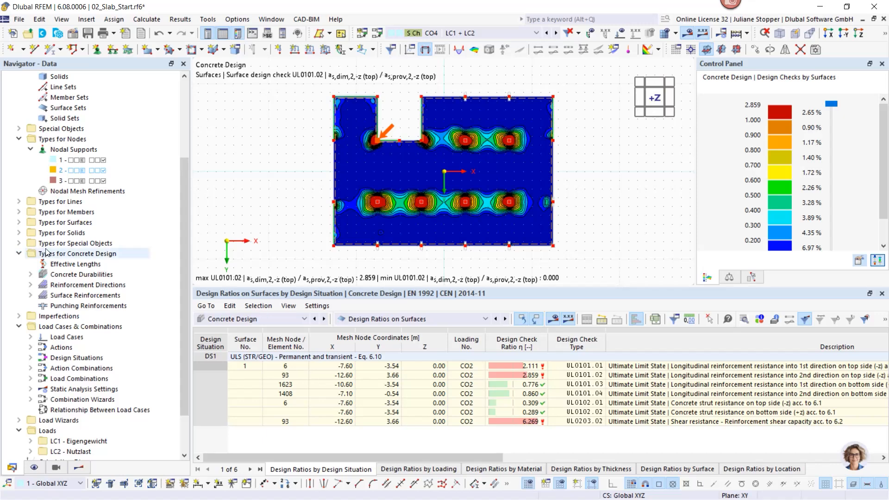
pyautogui.scroll(4, 55, 257)
pyautogui.click(19, 98)
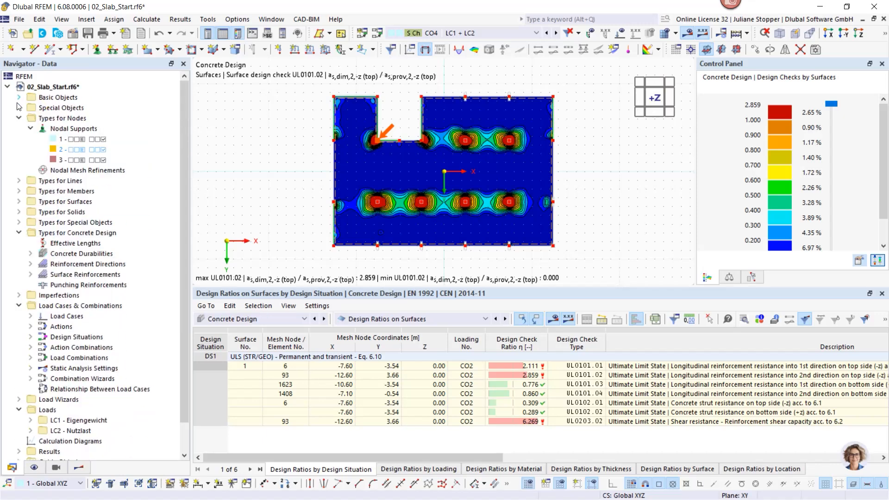
pyautogui.click(19, 118)
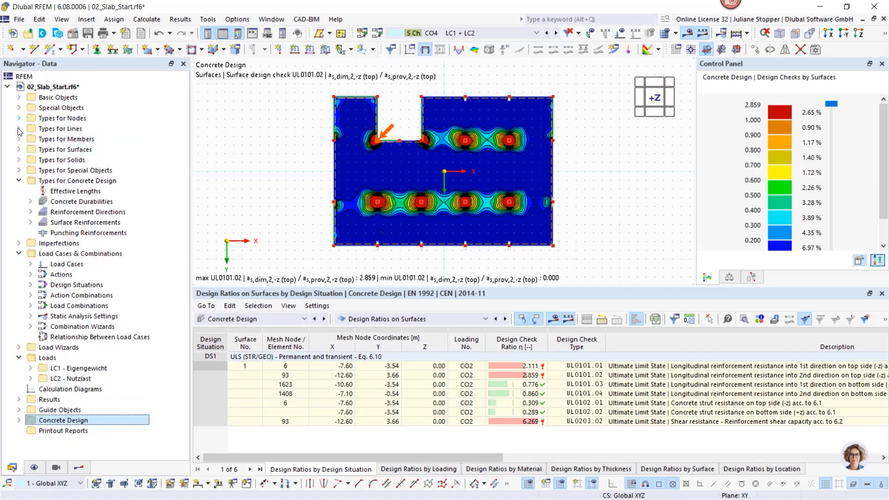
pyautogui.click(19, 253)
pyautogui.click(19, 275)
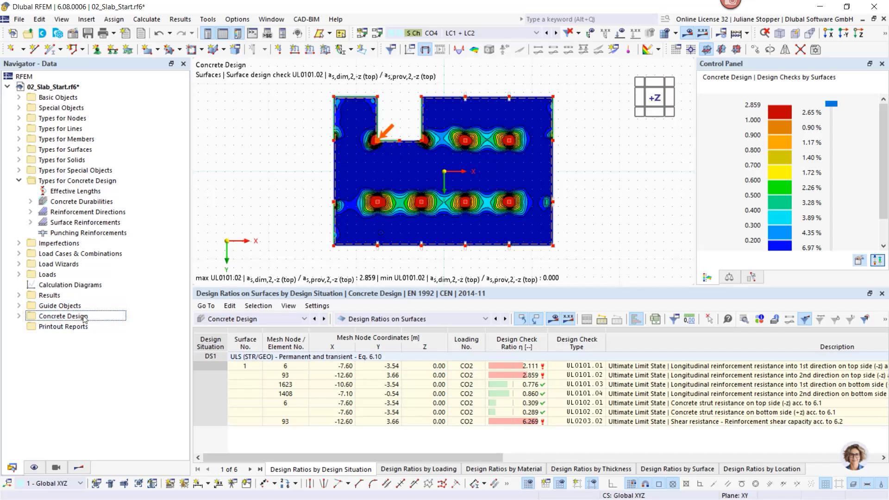
# - Expand the Concrete Design category and look at the entries under Concrete Durabilities
pyautogui.click(53, 182)
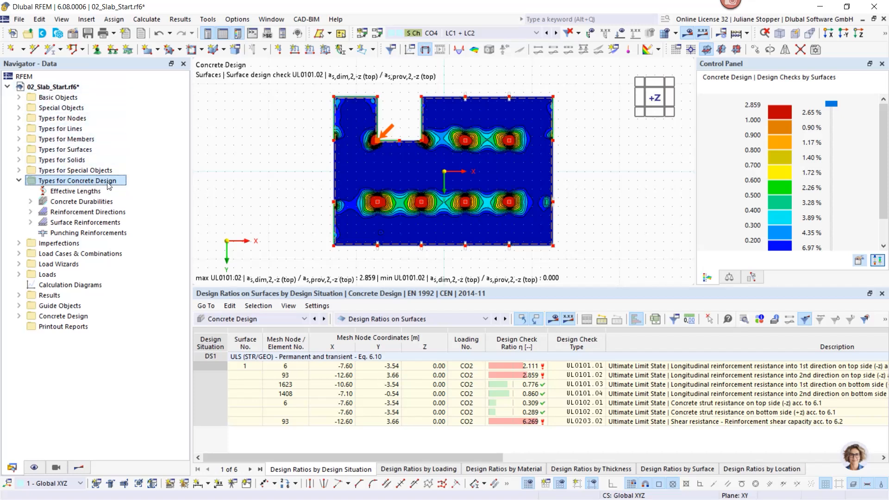
pyautogui.click(65, 319)
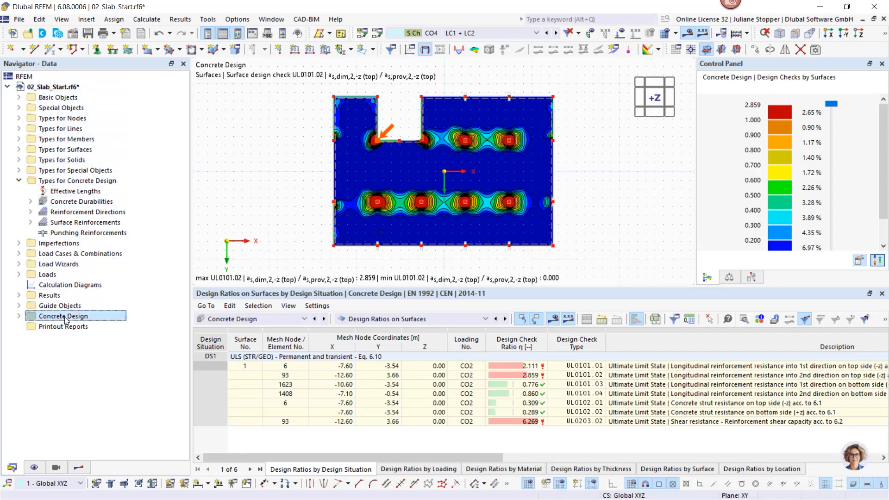
pyautogui.click(19, 316)
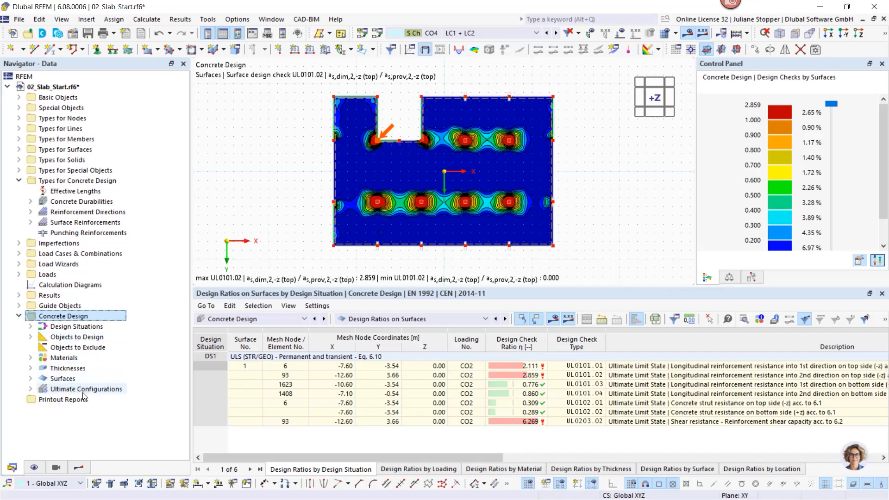
pyautogui.click(30, 202)
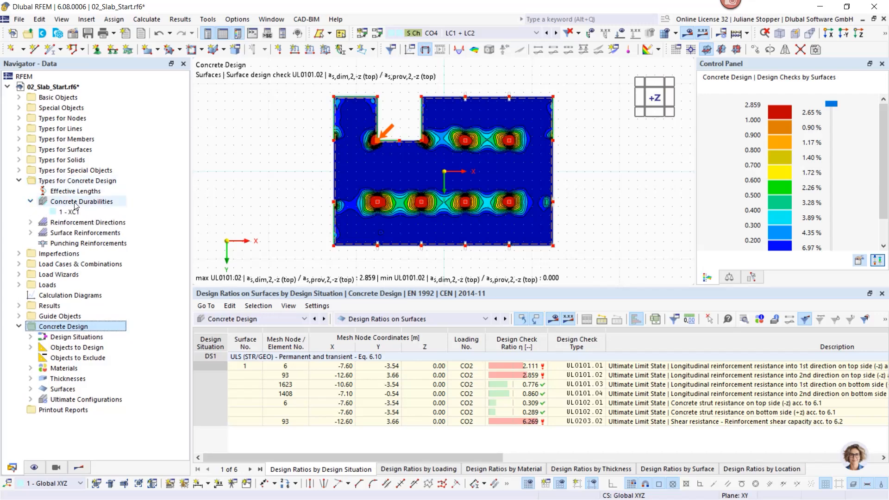
pyautogui.click(30, 202)
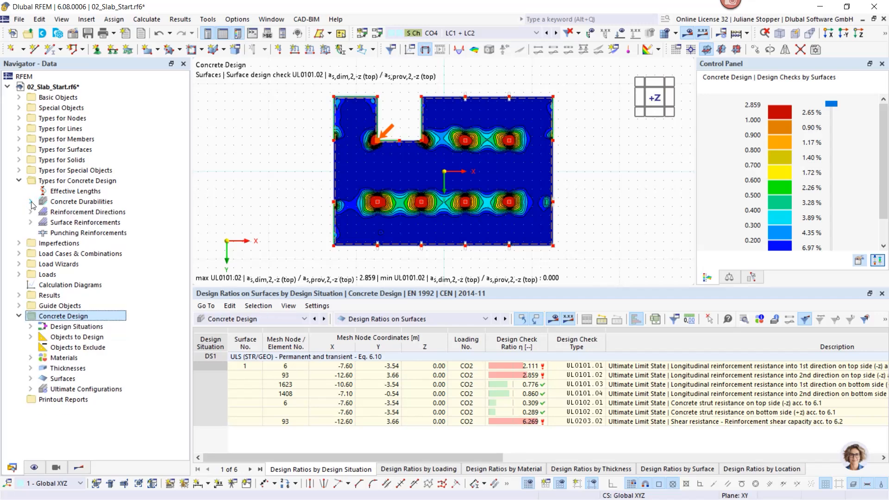
# - Create a new surface reinforcement under Surface Reinforcements and set its location type to Free Rectangular
pyautogui.click(31, 223)
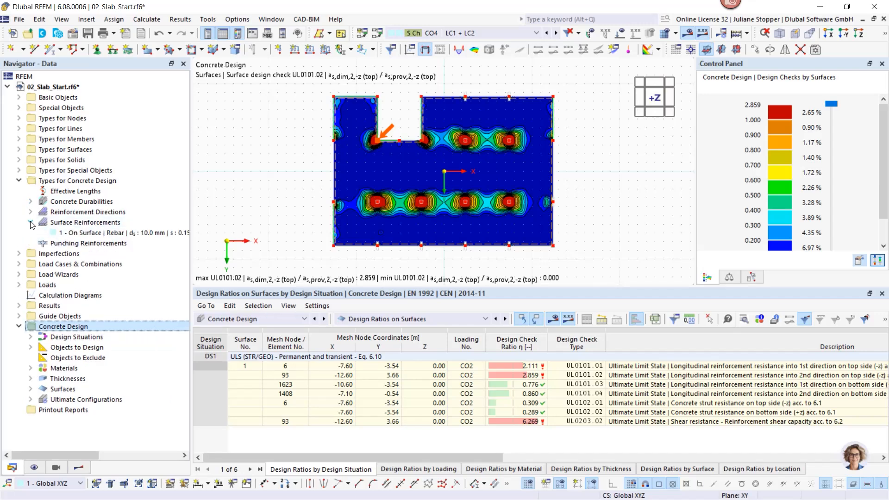
pyautogui.click(60, 223)
pyautogui.rightClick(61, 222)
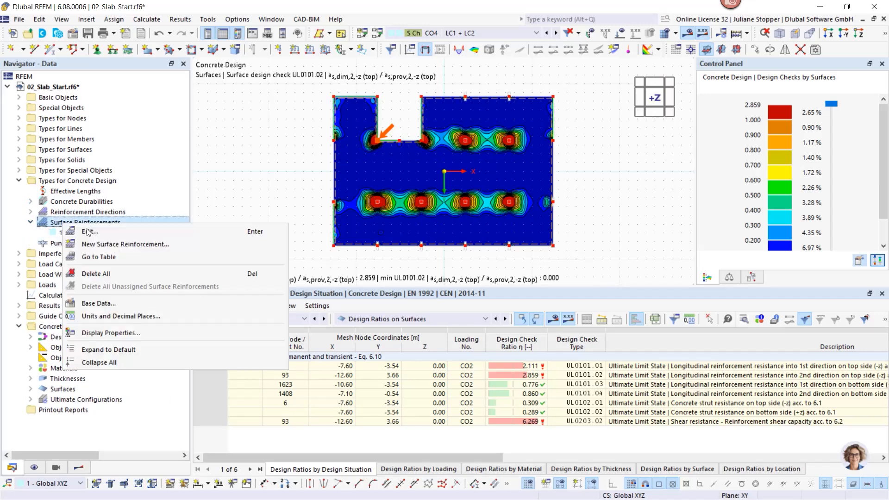
pyautogui.click(96, 242)
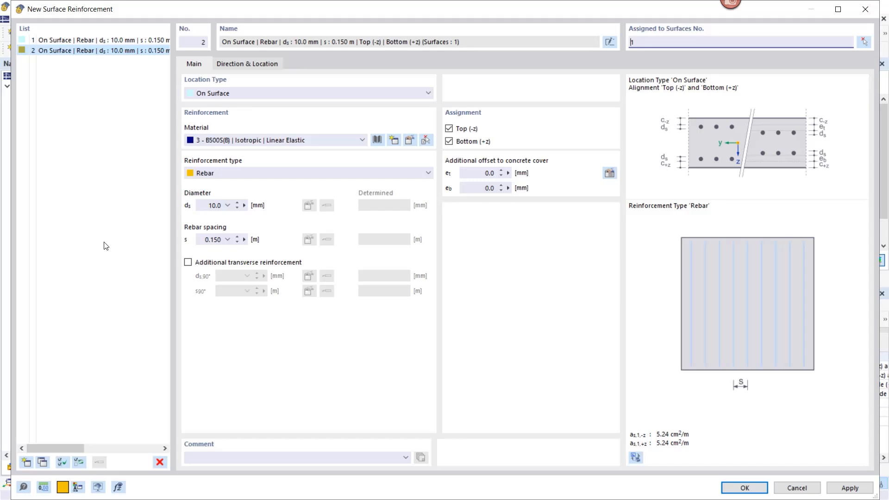
pyautogui.click(239, 94)
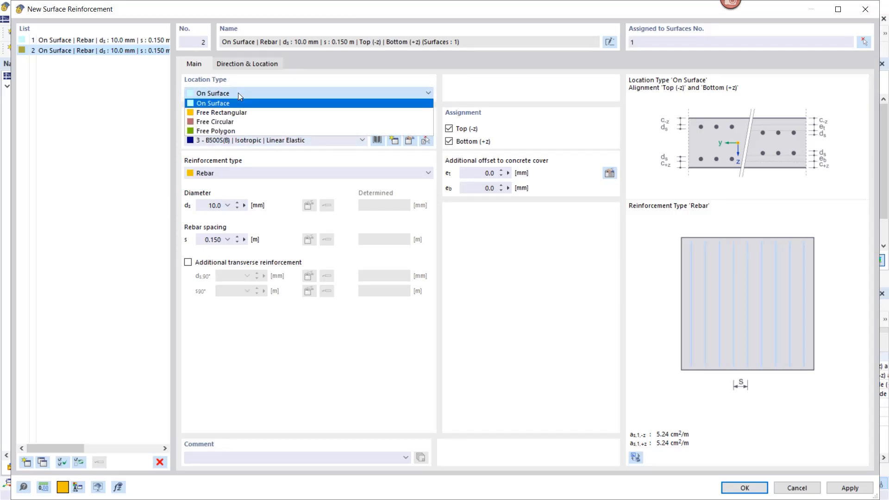
pyautogui.click(226, 114)
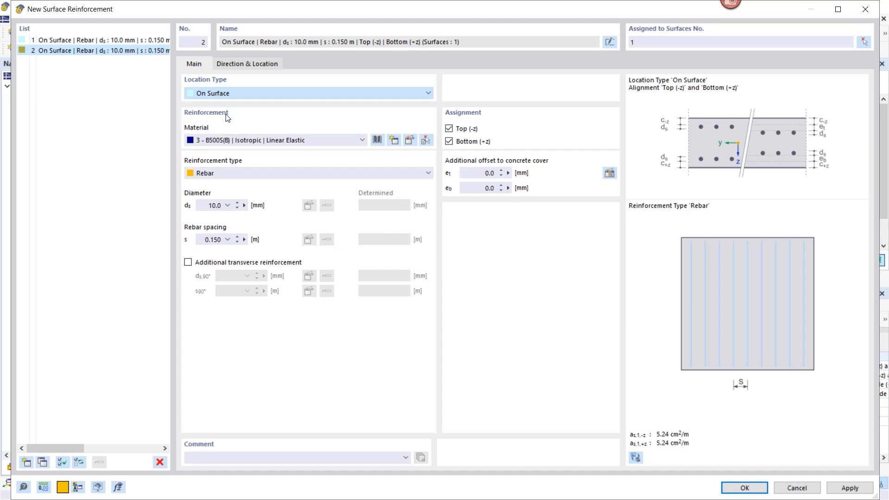
# - Add transverse reinforcement, set both rebar diameters to 16 mm, and assign the reinforcement to the top (-z) side only
pyautogui.click(187, 263)
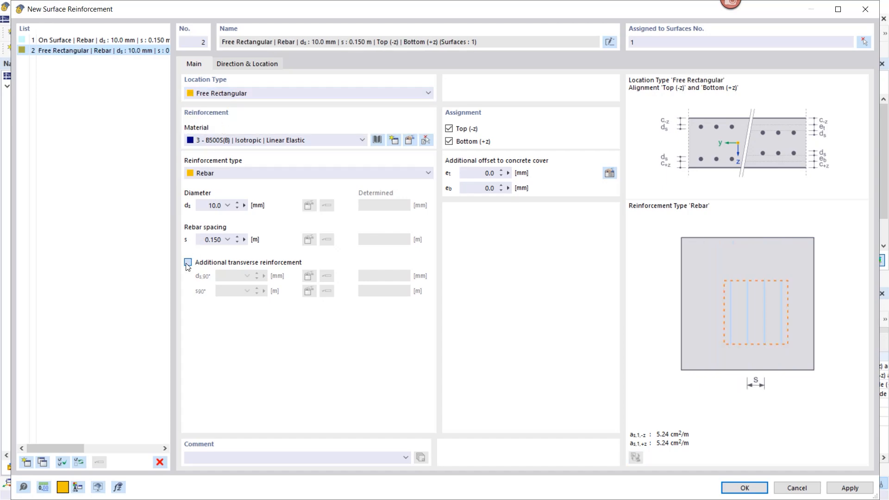
pyautogui.click(209, 205)
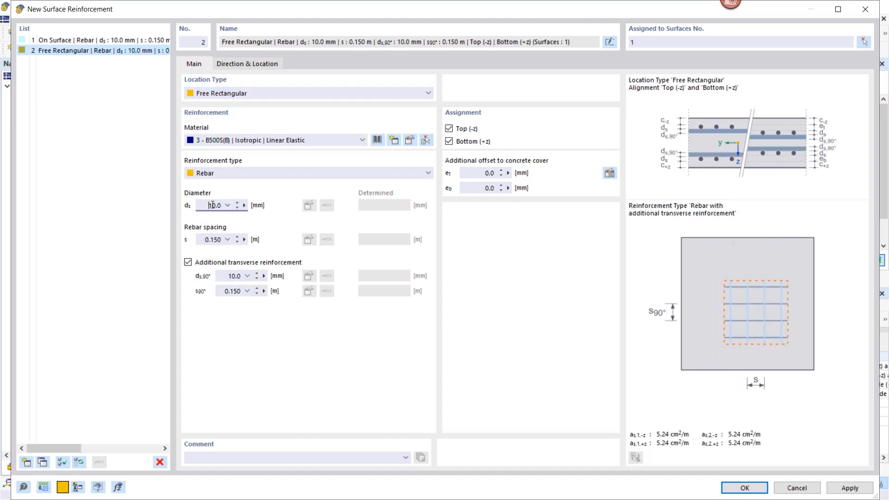
pyautogui.write('16')
pyautogui.doubleClick(233, 277)
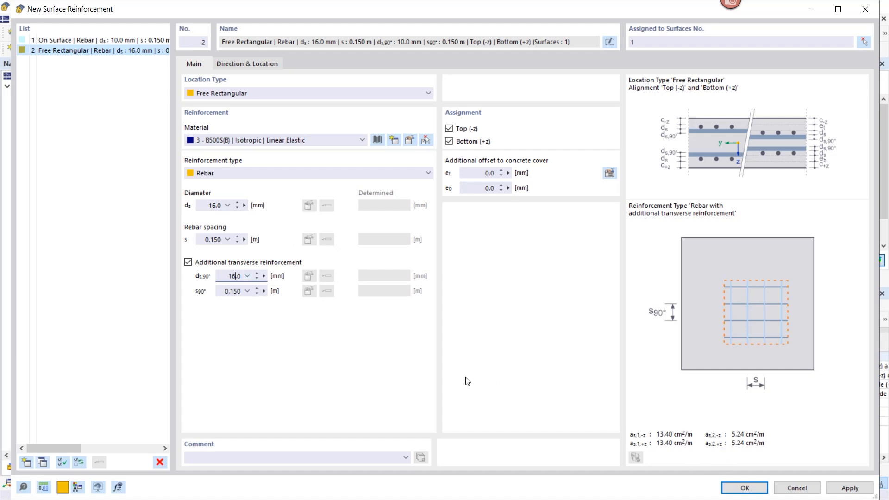
pyautogui.click(235, 292)
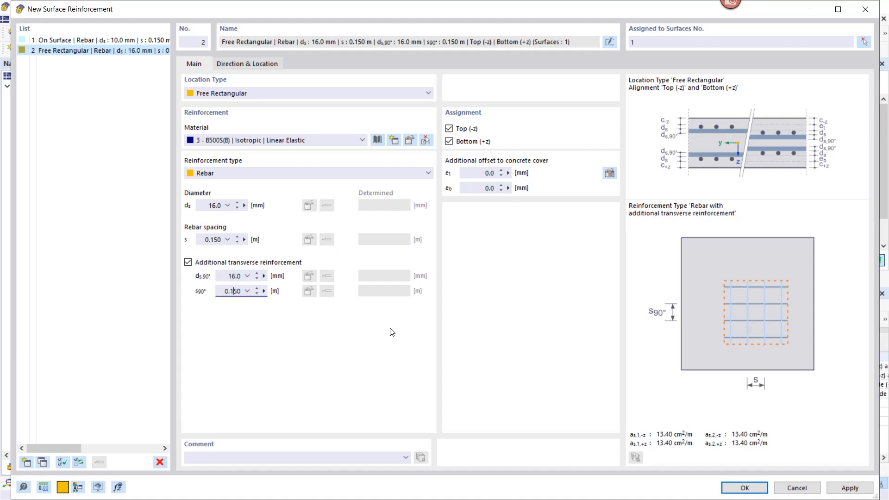
pyautogui.click(448, 142)
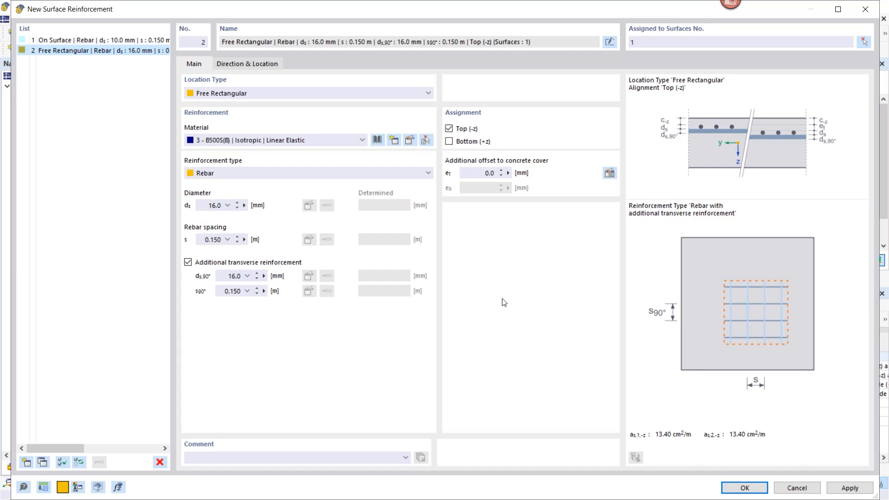
# - Define the reinforcement location by center and sides, with side a of 3 m and side b of 4 m
pyautogui.click(256, 65)
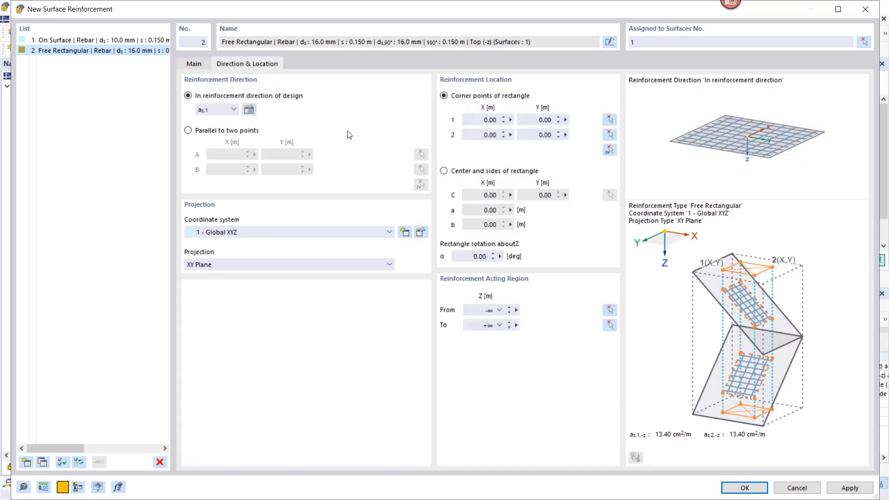
pyautogui.click(444, 171)
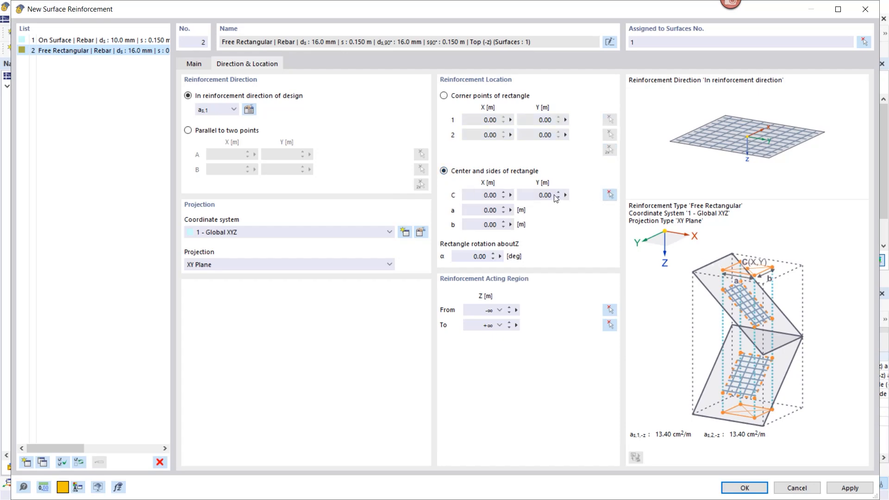
pyautogui.click(492, 210)
pyautogui.write('3')
pyautogui.click(498, 223)
pyautogui.write('4')
# - Hide the results, center the rectangle on the column node at X -7.60, Y 3.46, and save the reinforcement, accepting deletion of the Concrete Design results
pyautogui.click(610, 194)
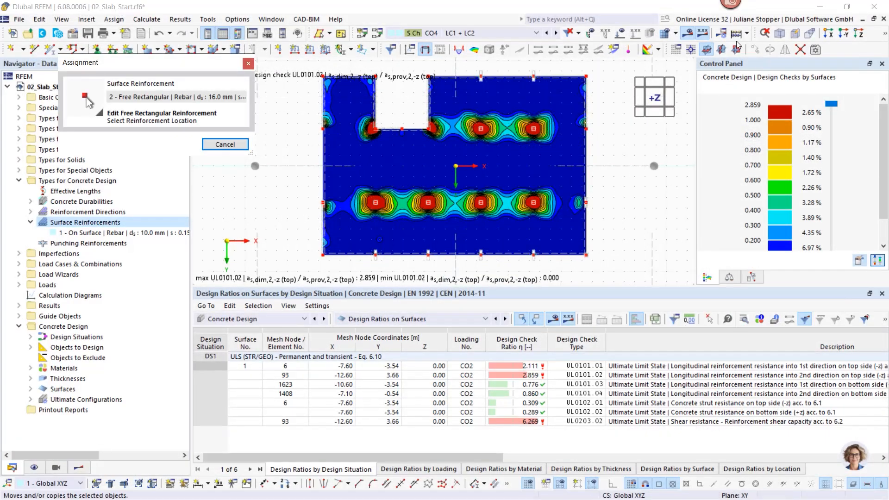
pyautogui.click(687, 33)
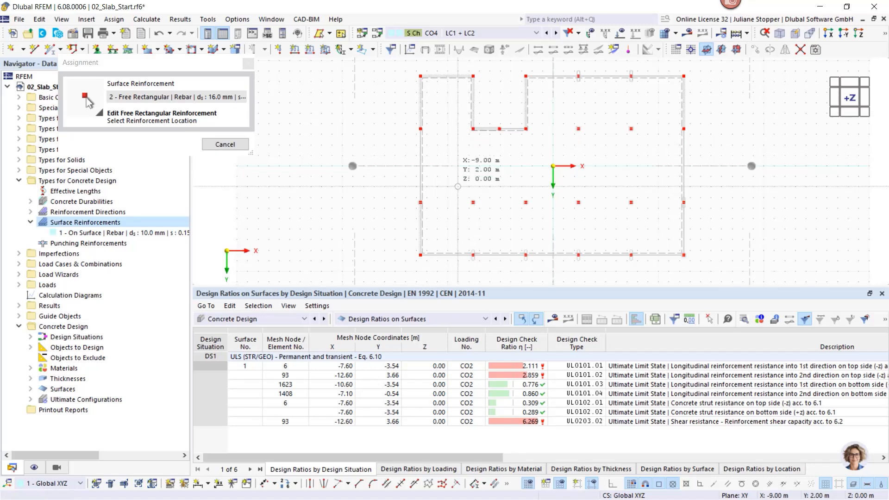
pyautogui.scroll(2, 469, 198)
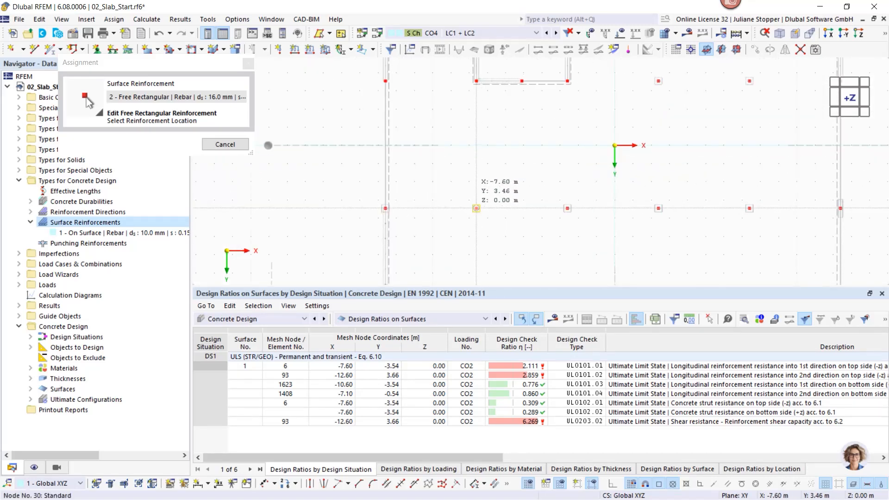
pyautogui.click(476, 207)
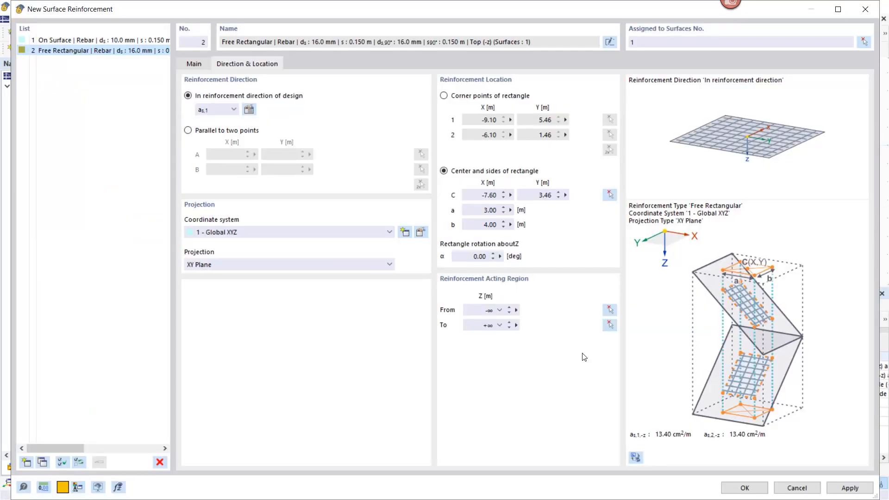
pyautogui.click(743, 488)
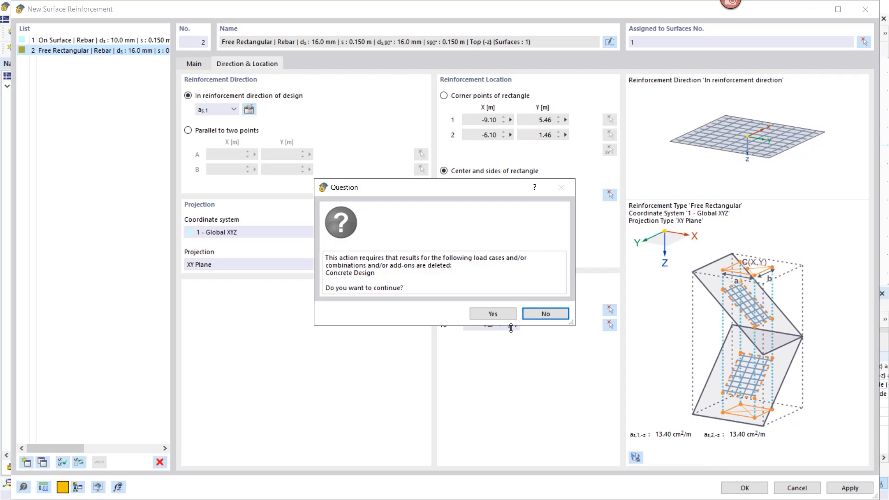
pyautogui.click(488, 314)
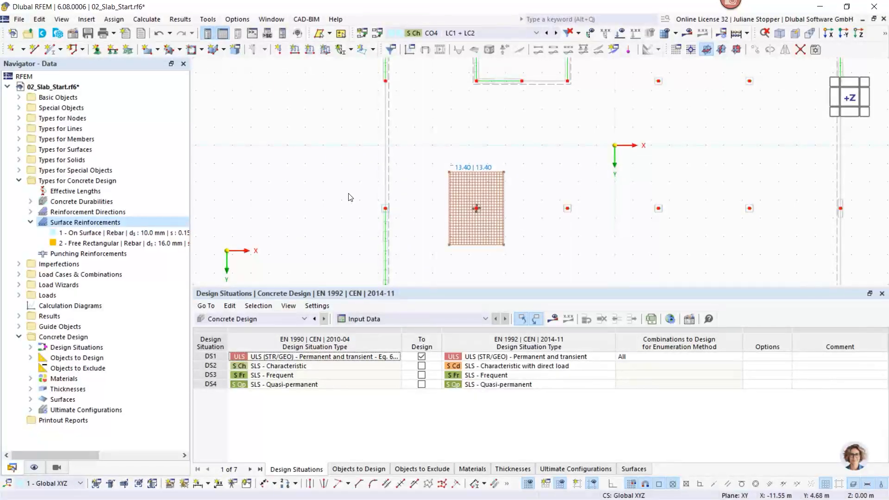
# - Copy the free rectangular reinforcement to the neighbouring column in the lower row of the slab
pyautogui.scroll(-2, 325, 185)
pyautogui.moveTo(431, 223); pyautogui.dragTo(355, 203, button='middle')
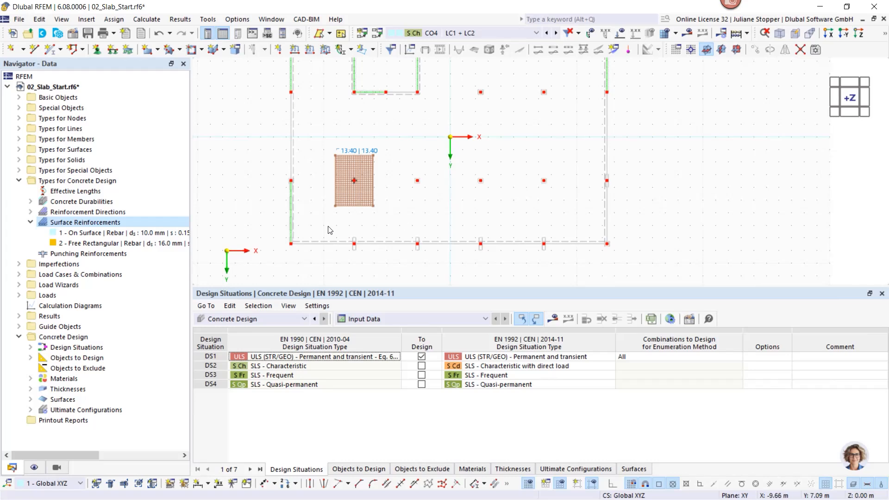
pyautogui.moveTo(391, 202); pyautogui.dragTo(331, 226)
pyautogui.click(403, 219)
pyautogui.moveTo(397, 195); pyautogui.dragTo(329, 217)
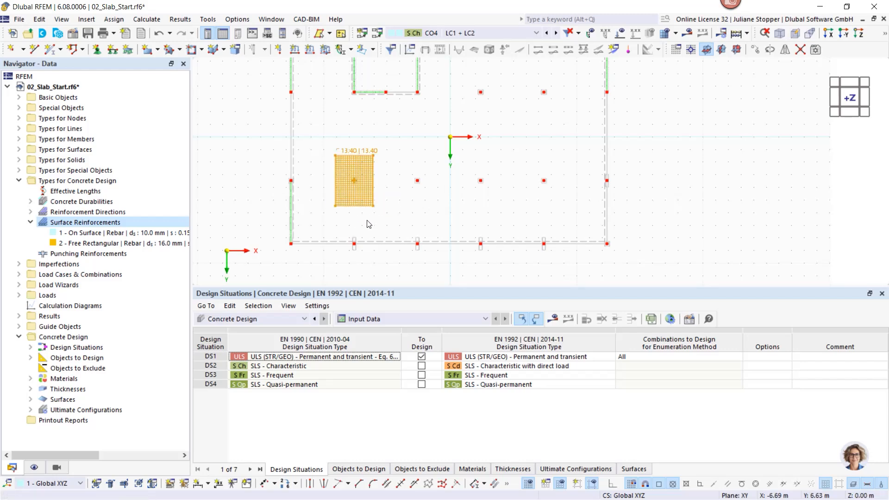
pyautogui.click(397, 204)
pyautogui.moveTo(400, 191); pyautogui.dragTo(329, 220)
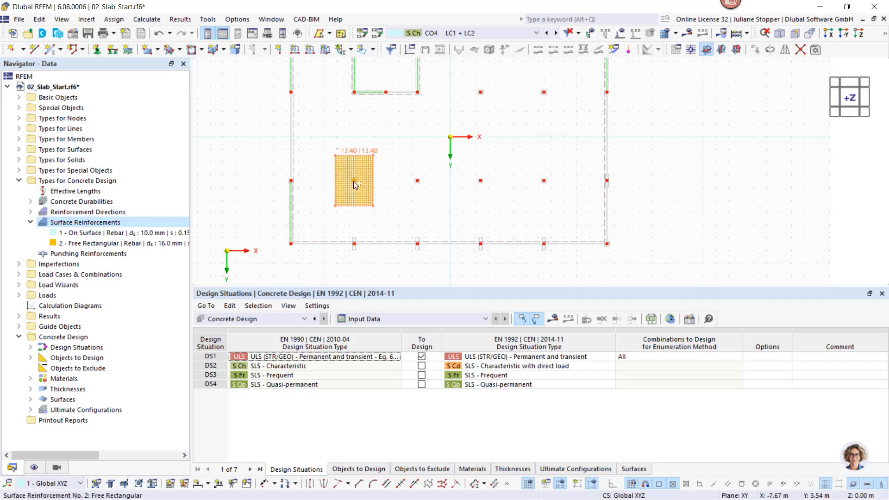
pyautogui.moveTo(356, 184); pyautogui.dragTo(418, 184)
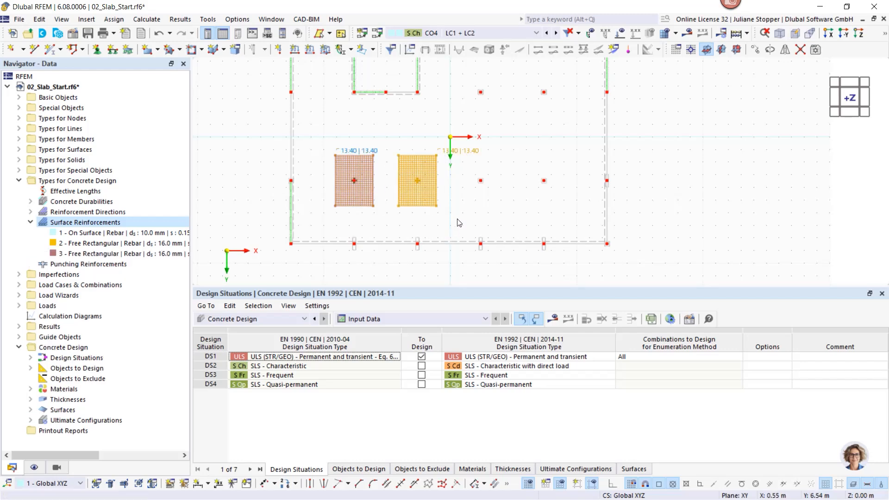
# - Select both reinforcement rectangles and copy them together onto the two remaining interior columns of the lower row
pyautogui.click(327, 228)
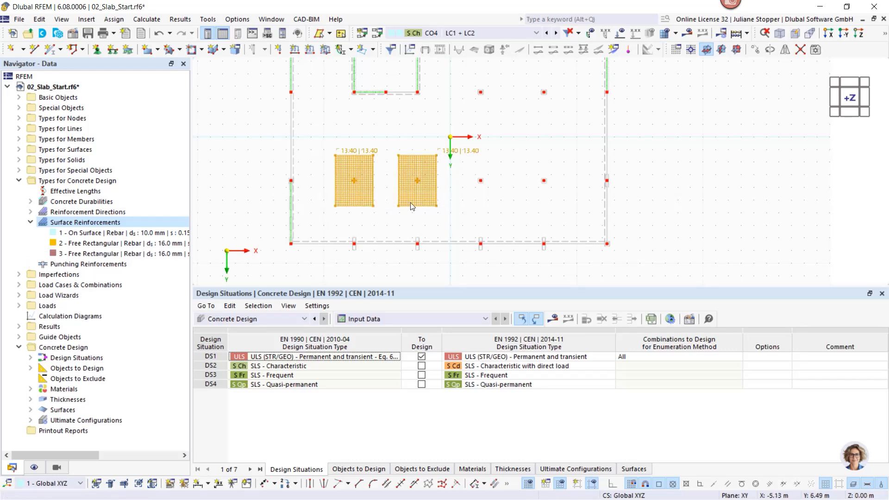
pyautogui.moveTo(418, 183); pyautogui.dragTo(548, 195)
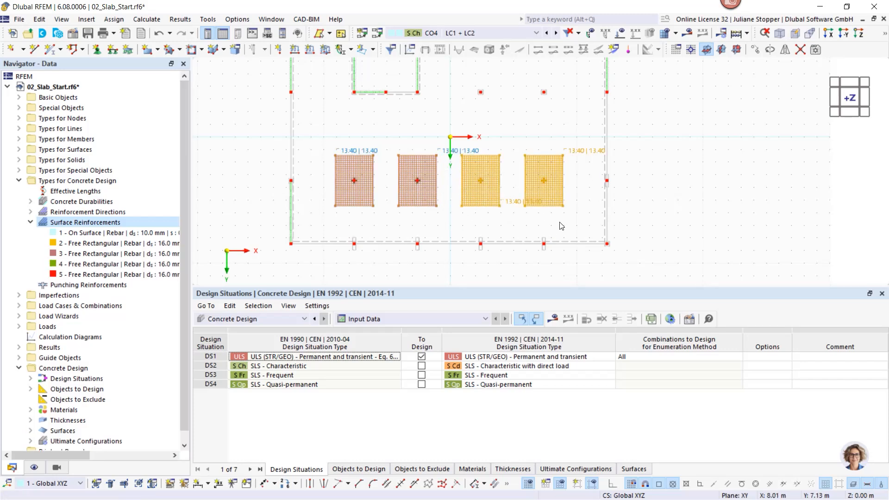
pyautogui.click(561, 226)
# - Copy the first column's reinforcement rectangle to the support on the slab's left edge, keeping the existing mesh and results
pyautogui.moveTo(386, 196); pyautogui.dragTo(326, 216)
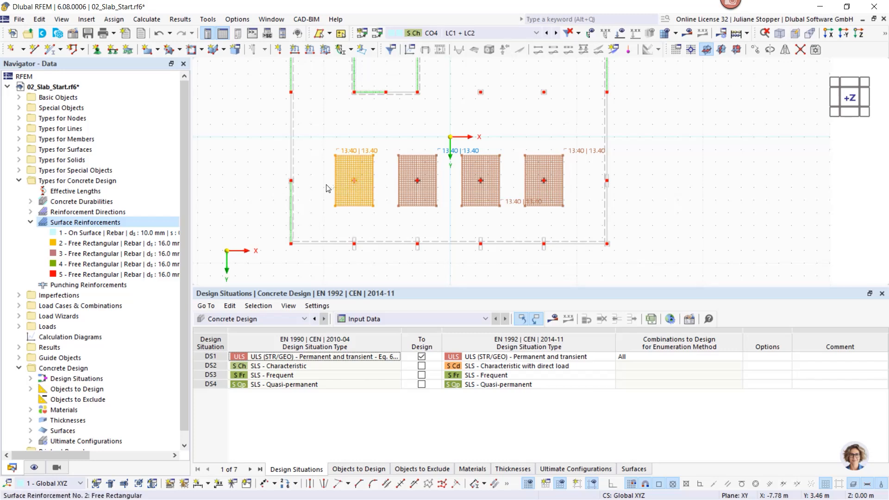
pyautogui.keyDown('ctrl'); pyautogui.moveTo(327, 185); pyautogui.dragTo(293, 181); pyautogui.keyUp('ctrl')
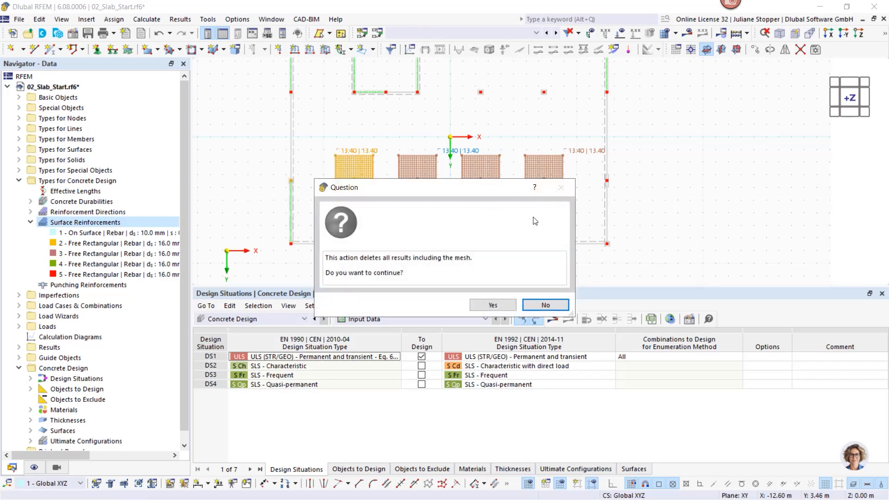
pyautogui.click(526, 302)
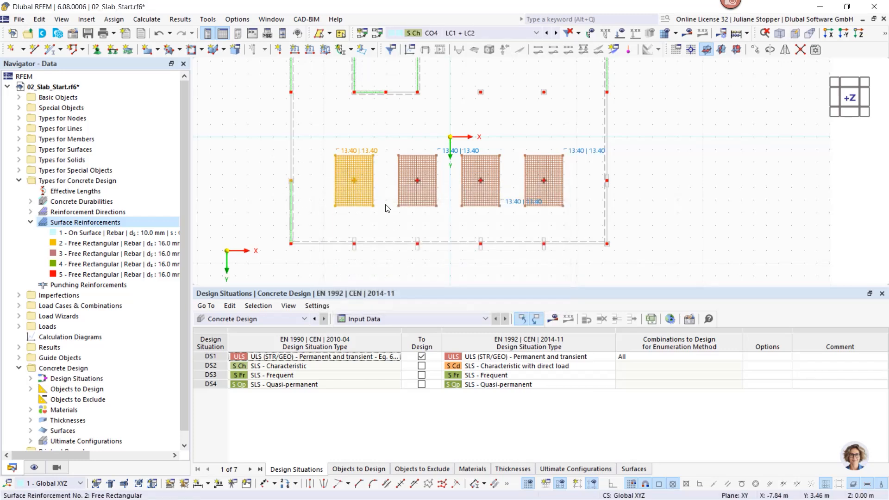
pyautogui.click(355, 189)
pyautogui.keyDown('ctrl'); pyautogui.moveTo(351, 185); pyautogui.dragTo(294, 187); pyautogui.keyUp('ctrl')
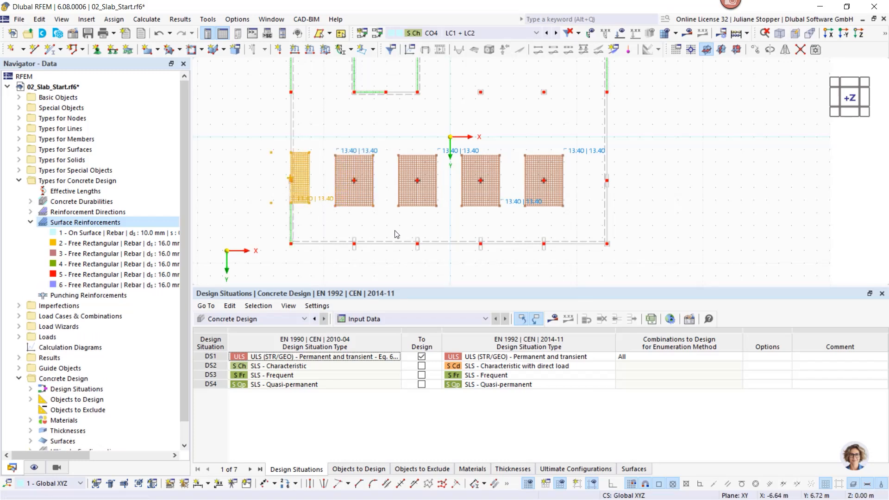
# - Copy the last interior column's reinforcement rectangle to the support on the slab's right edge, keeping the existing mesh and results
pyautogui.moveTo(582, 198); pyautogui.dragTo(517, 221)
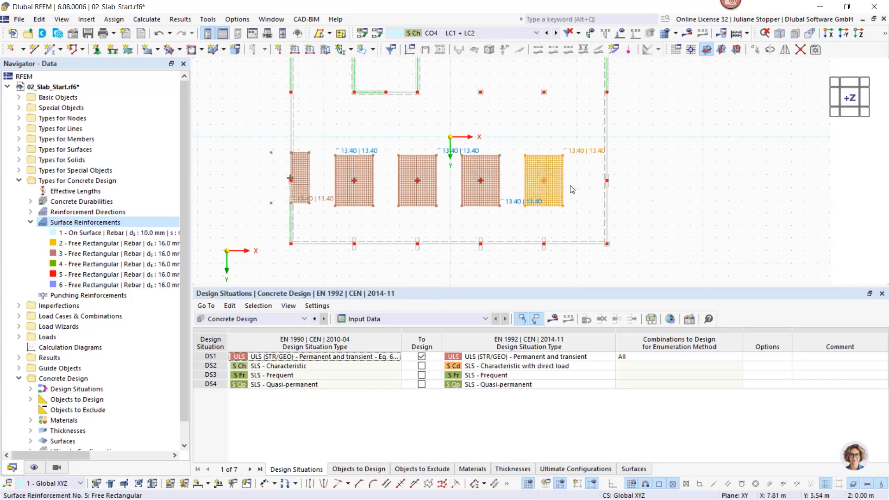
pyautogui.keyDown('ctrl'); pyautogui.moveTo(547, 184); pyautogui.dragTo(605, 187); pyautogui.keyUp('ctrl')
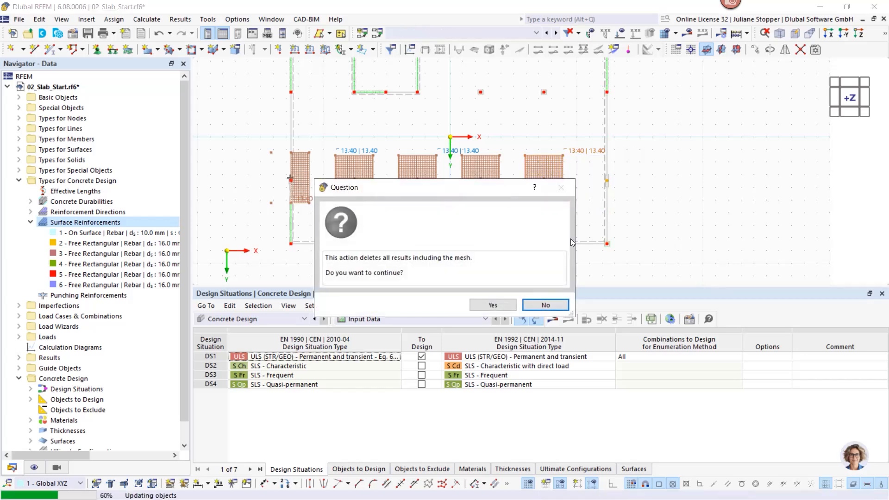
pyautogui.click(542, 306)
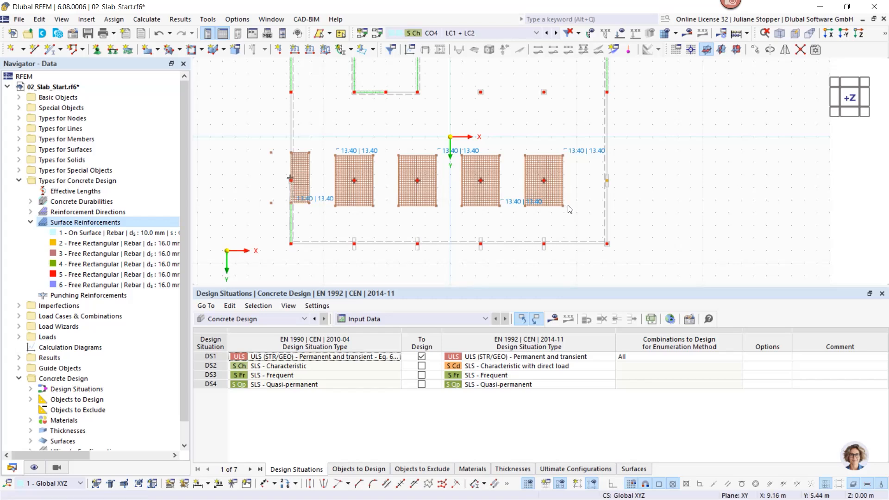
pyautogui.click(559, 193)
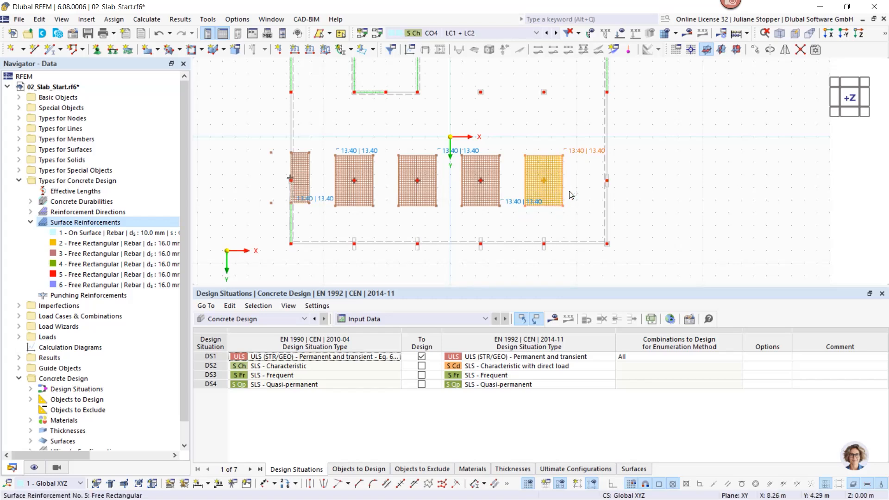
# - Select all six reinforcement rectangles in the lower row and shift them up to the upper row of columns, undoing the first attempt
pyautogui.keyDown('ctrl'); pyautogui.moveTo(614, 199); pyautogui.dragTo(302, 192); pyautogui.keyUp('ctrl')
pyautogui.keyDown('ctrl'); pyautogui.moveTo(359, 194); pyautogui.dragTo(354, 103); pyautogui.keyUp('ctrl')
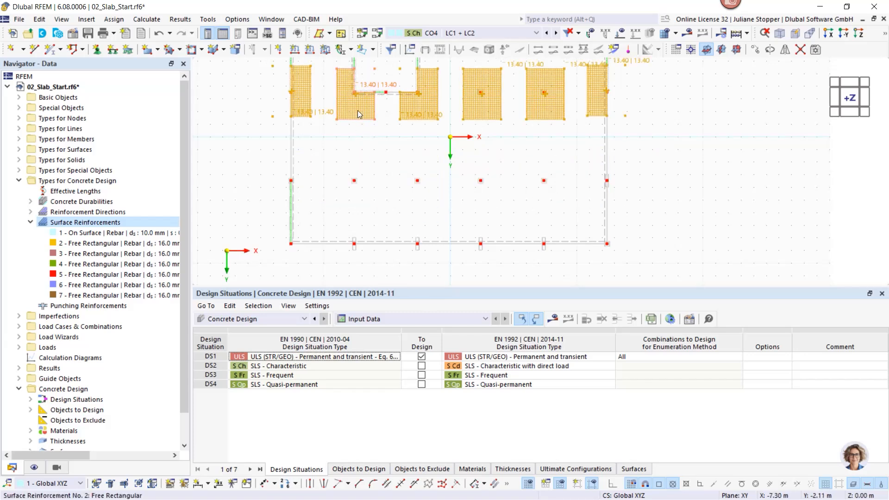
pyautogui.hotkey('ctrl', 'z')
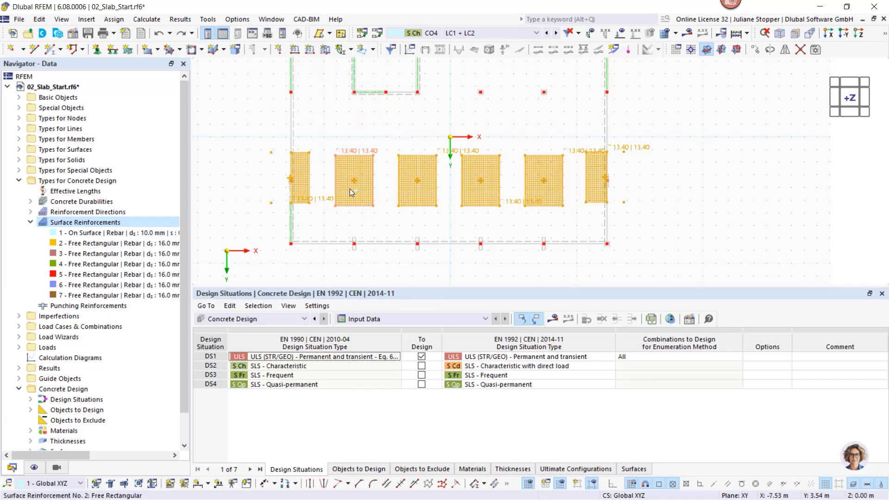
pyautogui.moveTo(349, 162); pyautogui.dragTo(351, 104)
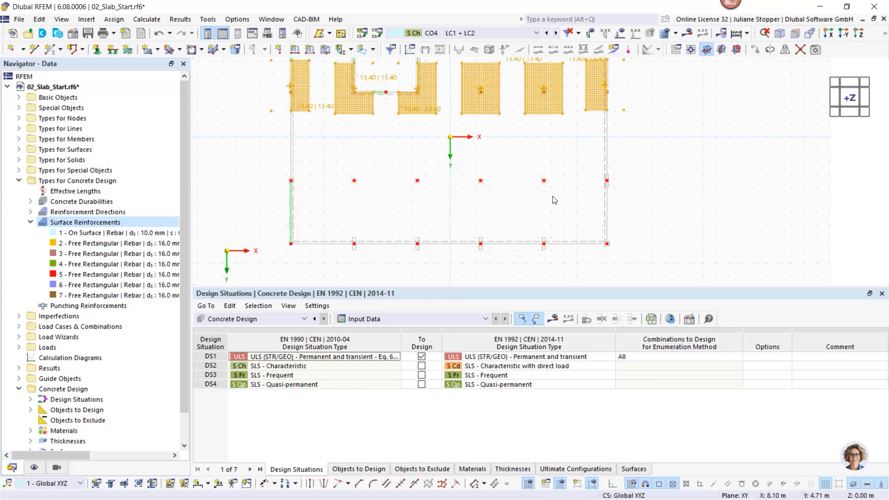
# - Undo the move of the reinforcement rectangles and instead copy all six once by -7.00 m in Y onto the upper column row
pyautogui.hotkey('ctrl', 'z')
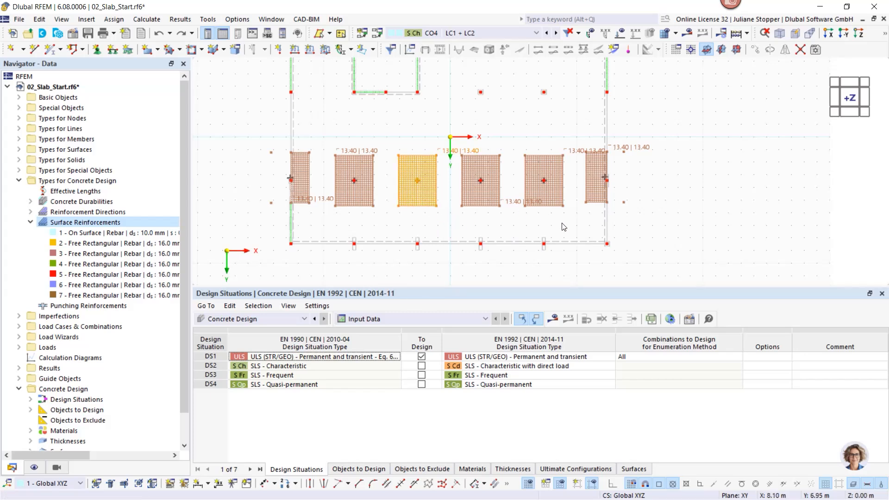
pyautogui.moveTo(595, 215); pyautogui.dragTo(298, 190)
pyautogui.rightClick(343, 194)
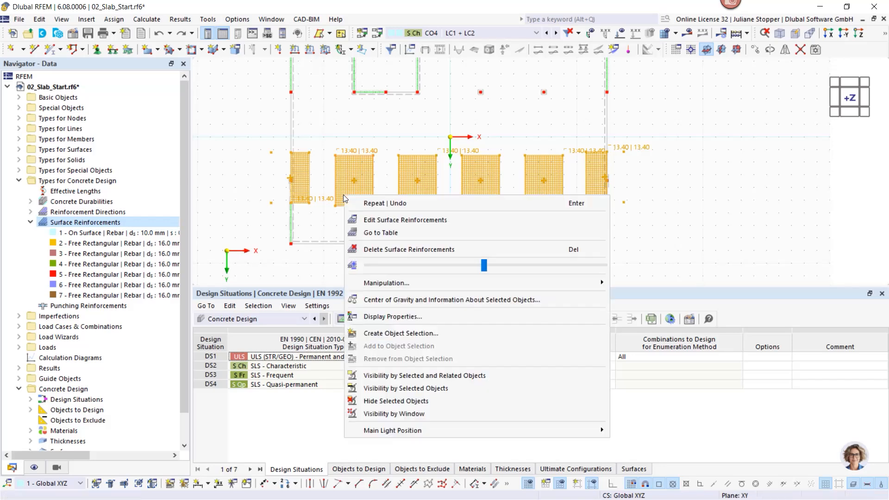
pyautogui.moveTo(401, 288)
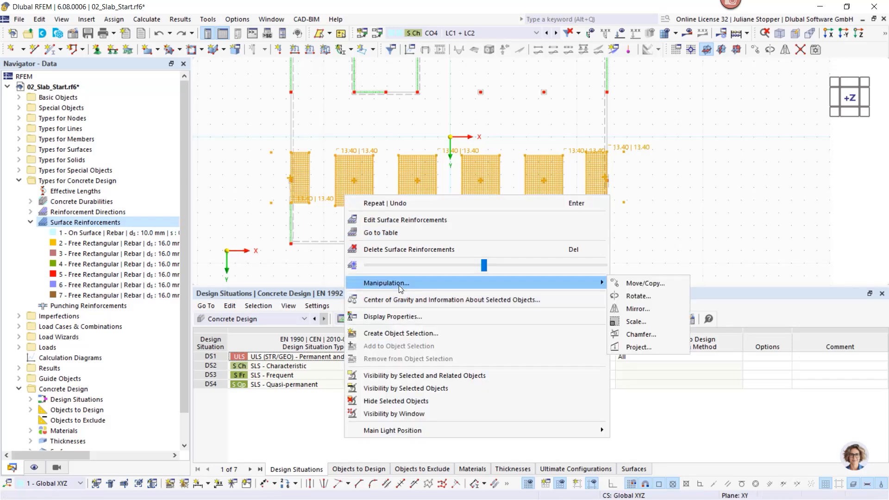
pyautogui.click(628, 286)
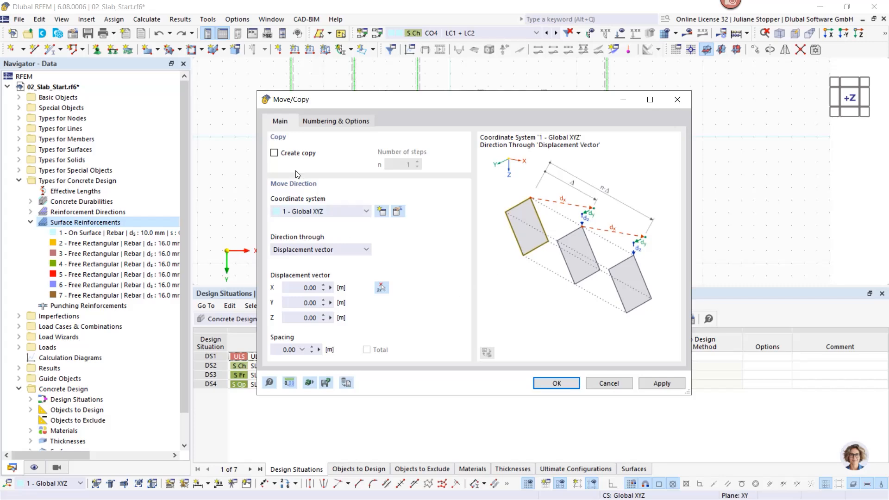
pyautogui.click(274, 153)
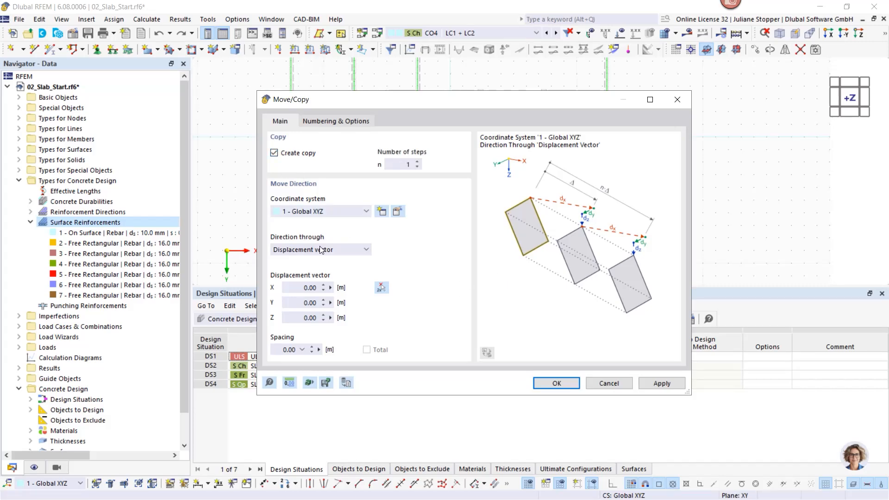
pyautogui.click(381, 287)
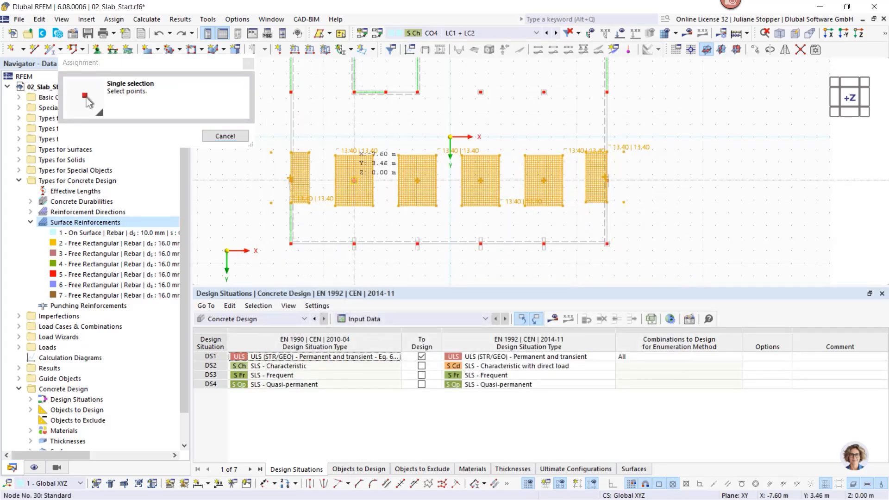
pyautogui.click(354, 92)
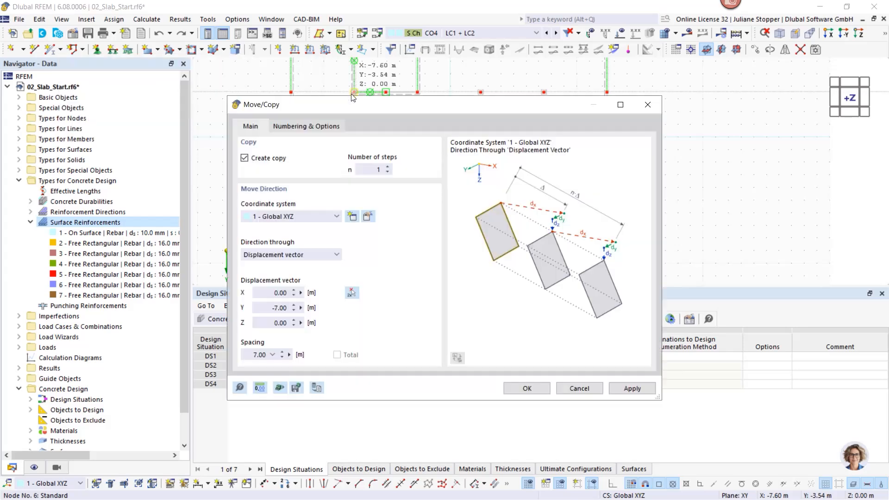
pyautogui.click(523, 389)
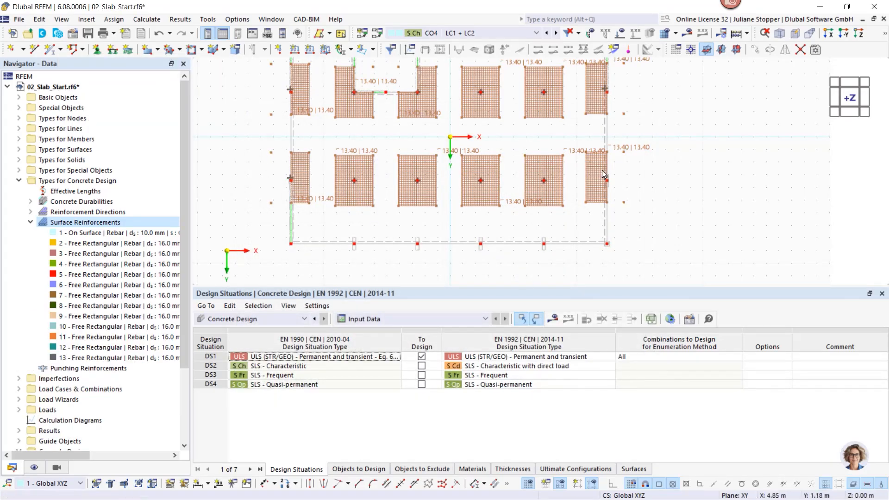
# - Recalculate the concrete design with the added top reinforcement and display its results on the slab
pyautogui.scroll(-2, 643, 183)
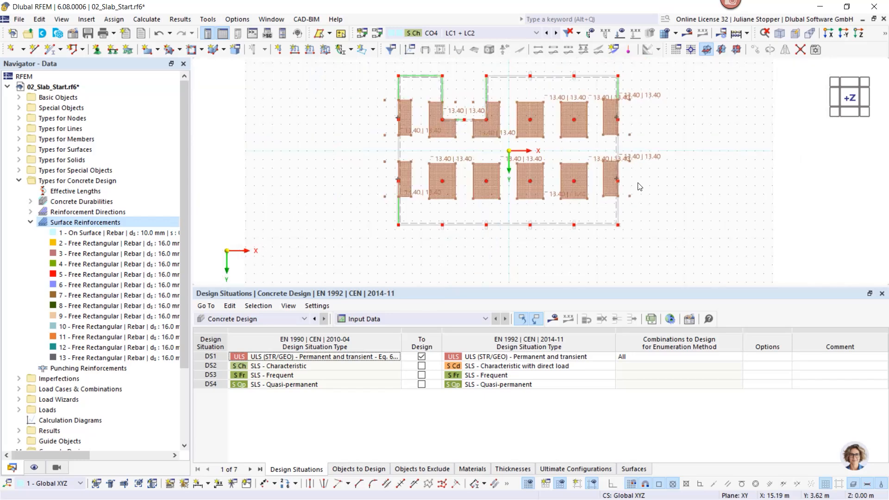
pyautogui.moveTo(630, 158); pyautogui.dragTo(586, 166, button='middle')
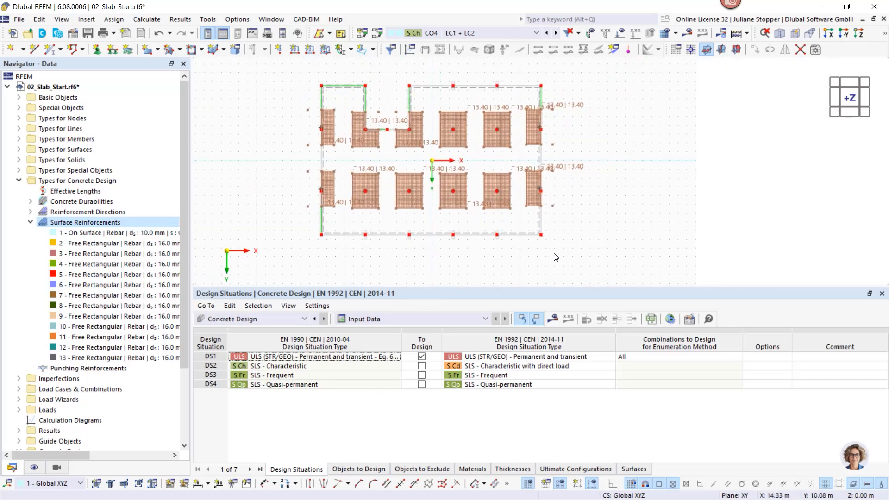
pyautogui.click(553, 320)
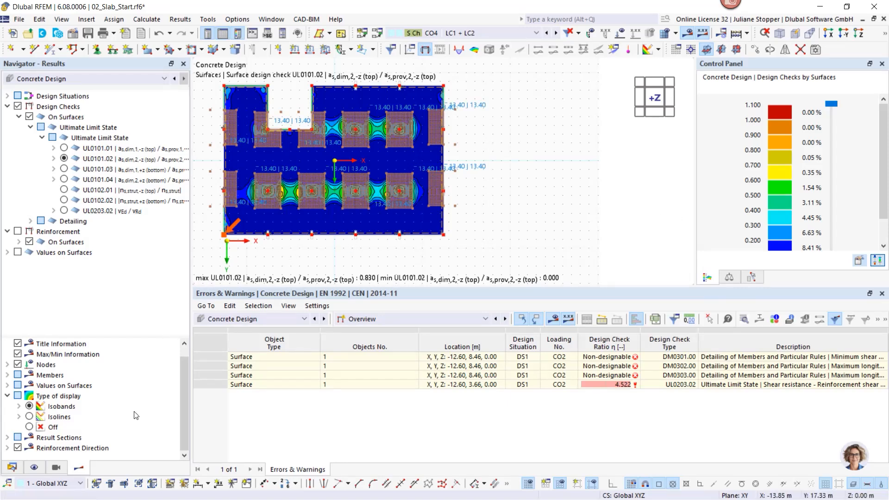
# - Hide the Types for Concrete Design objects so the reinforcement rectangles no longer cover the result plot
pyautogui.click(33, 467)
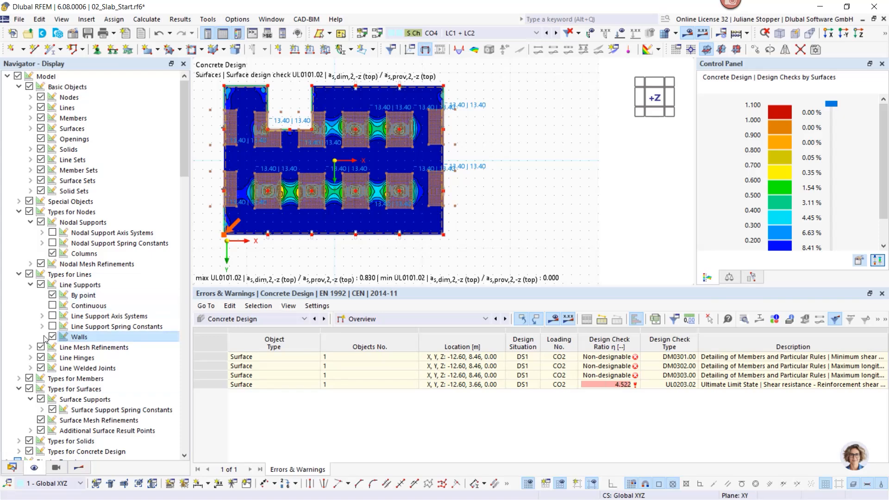
pyautogui.scroll(-4, 31, 393)
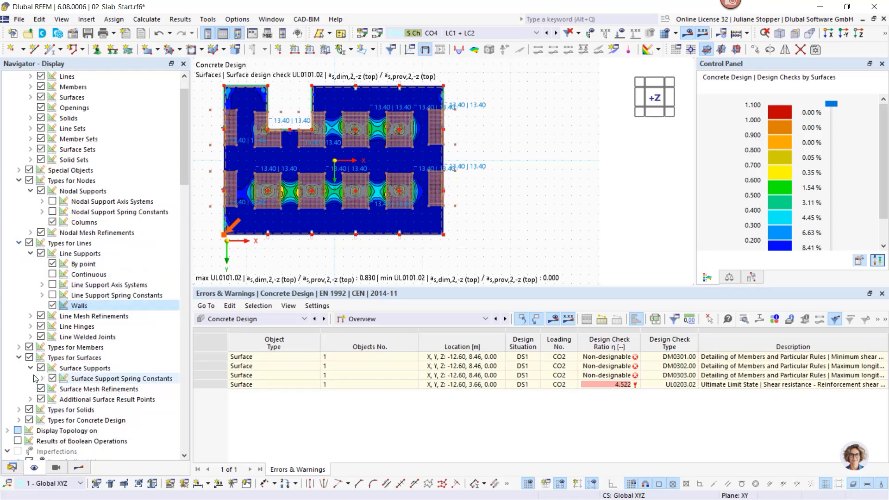
pyautogui.click(29, 326)
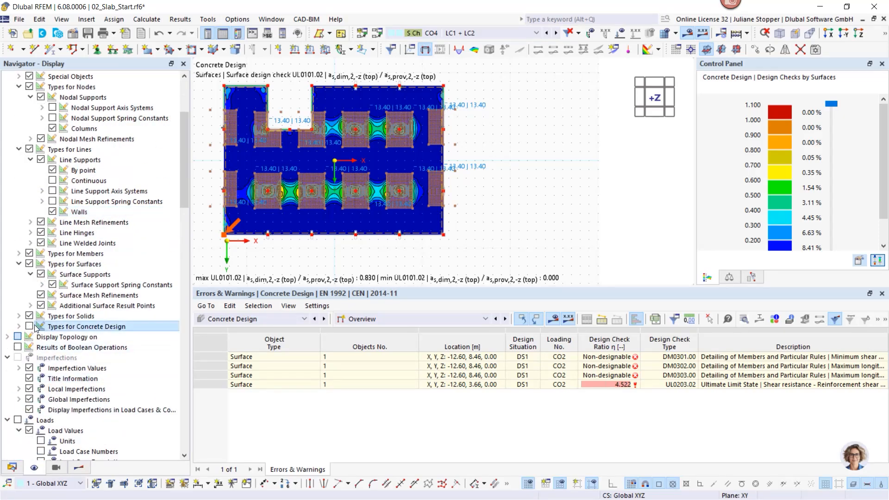
# - Return to the concrete design results and list the design ratios on surfaces by design situation
pyautogui.click(77, 469)
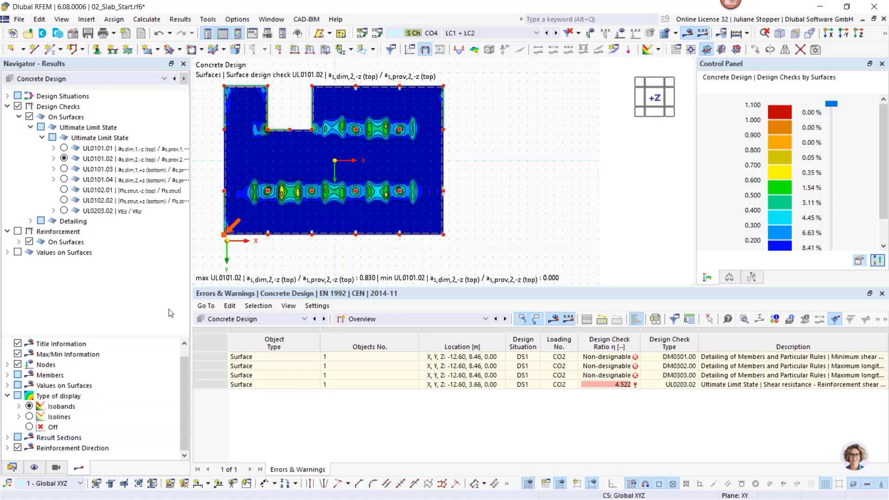
pyautogui.click(409, 322)
pyautogui.click(399, 346)
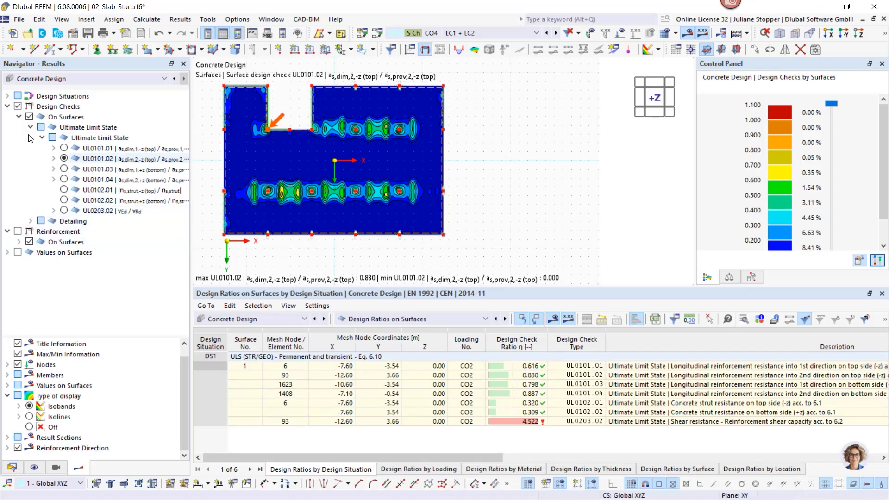
# - Replace the design check plot with the required longitudinal top reinforcement, viewing direction 1 and direction 2
pyautogui.click(18, 106)
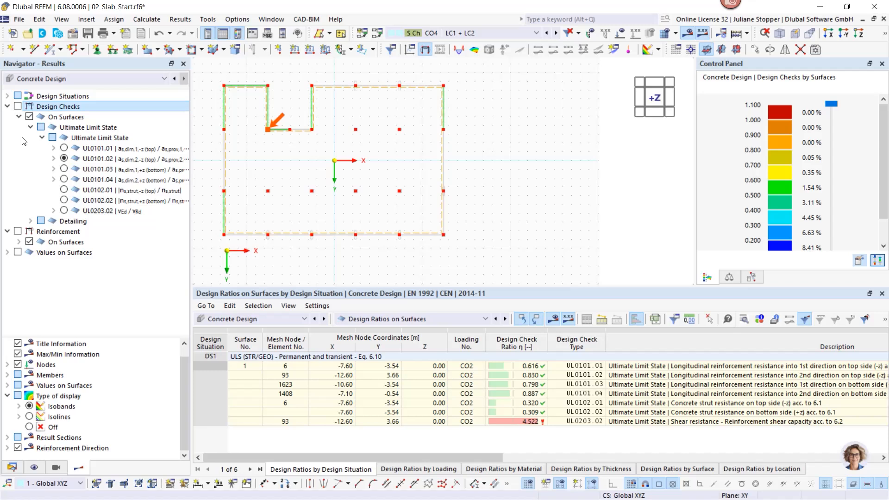
pyautogui.click(18, 231)
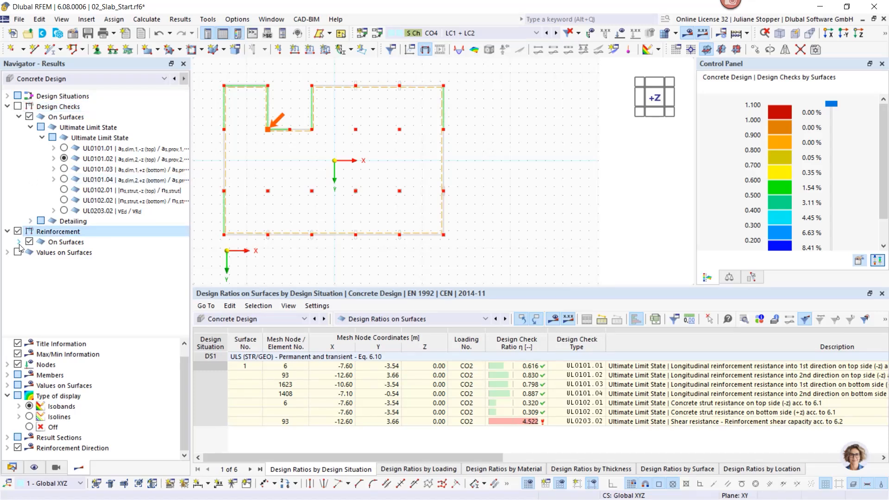
pyautogui.click(18, 243)
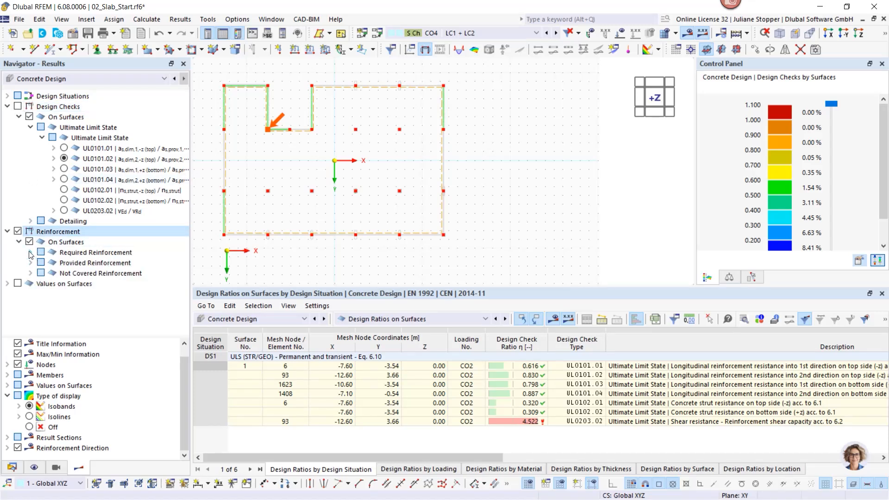
pyautogui.click(30, 252)
pyautogui.click(42, 263)
pyautogui.click(64, 273)
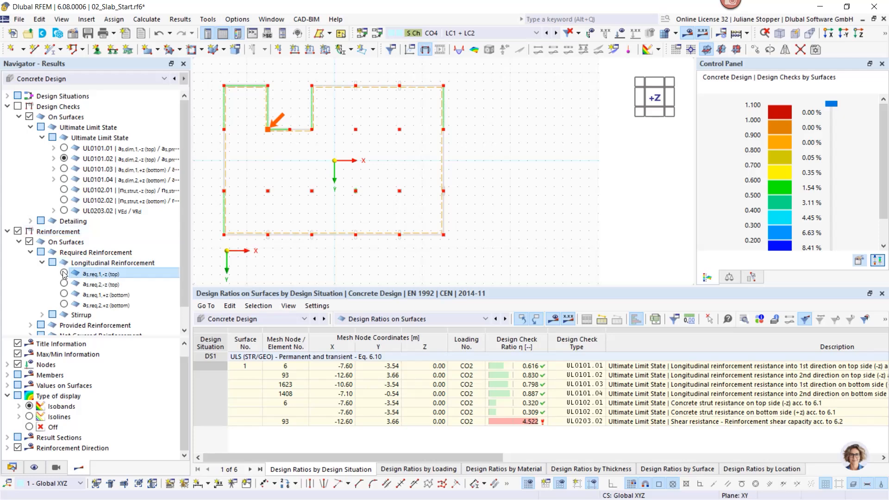
pyautogui.click(64, 283)
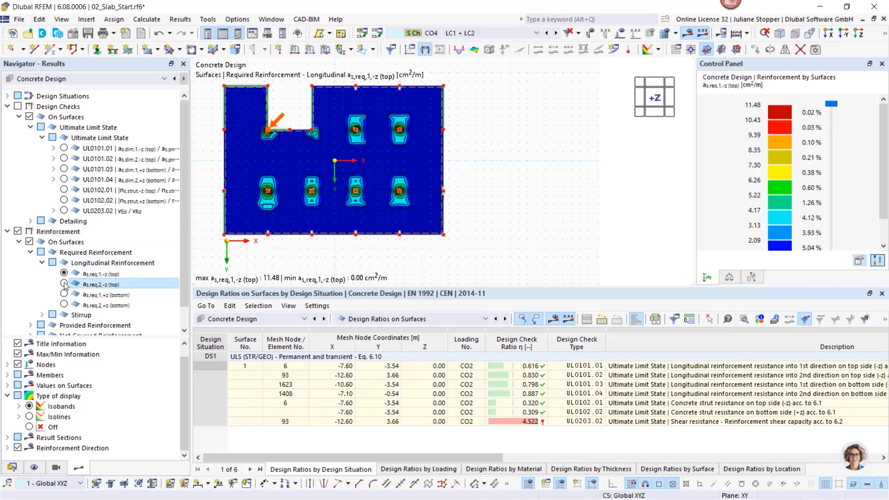
# - Display the provided longitudinal top reinforcement in direction 1 over the whole slab
pyautogui.scroll(-1, 26, 256)
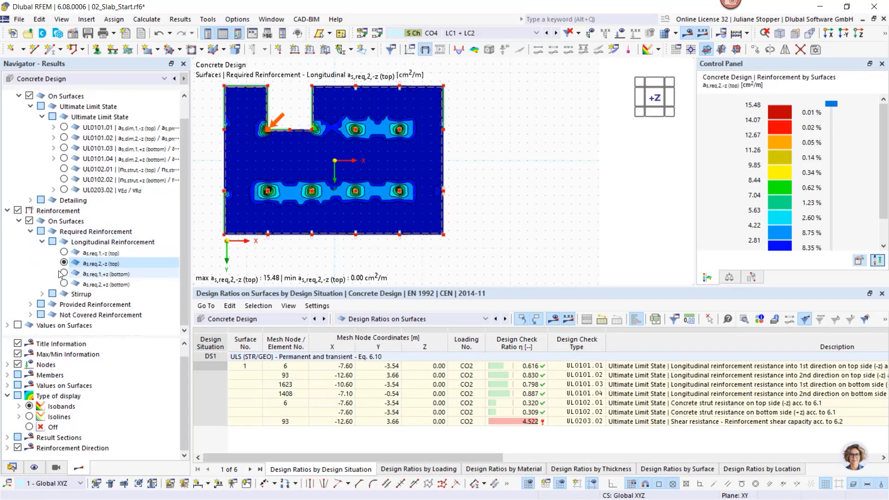
pyautogui.click(30, 304)
pyautogui.click(42, 315)
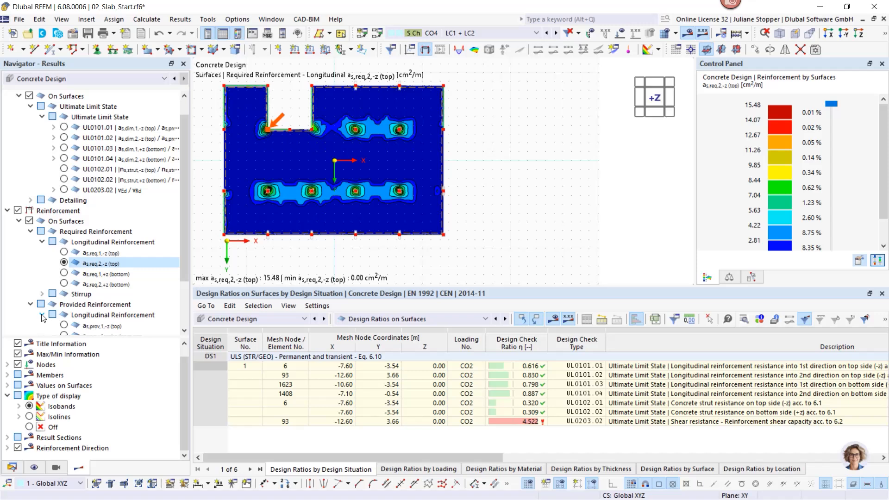
pyautogui.click(64, 325)
pyautogui.scroll(-2, 411, 199)
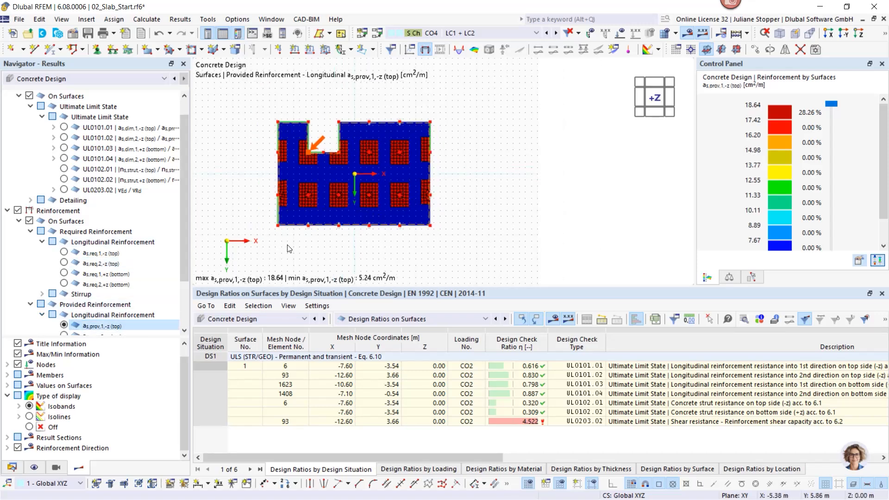
# - Examine the not covered longitudinal reinforcement in directions 1 and 2 on the slab's top and bottom sides
pyautogui.scroll(-2, 185, 216)
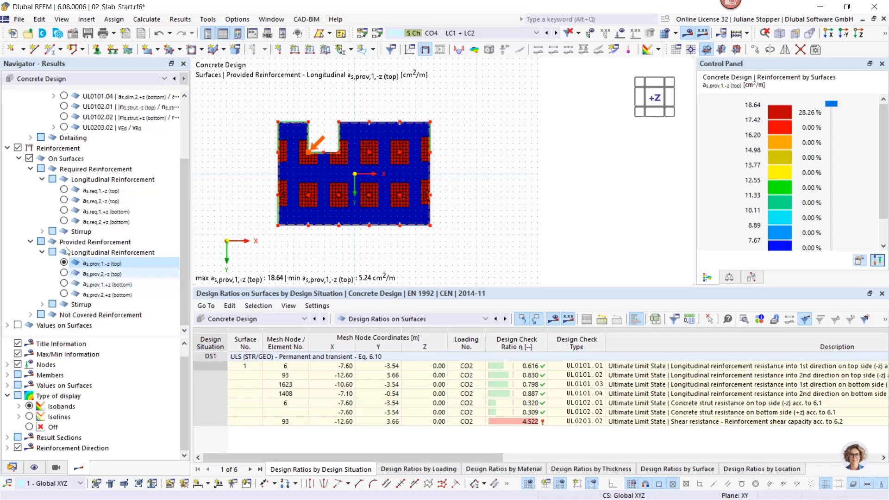
pyautogui.click(31, 315)
pyautogui.click(42, 325)
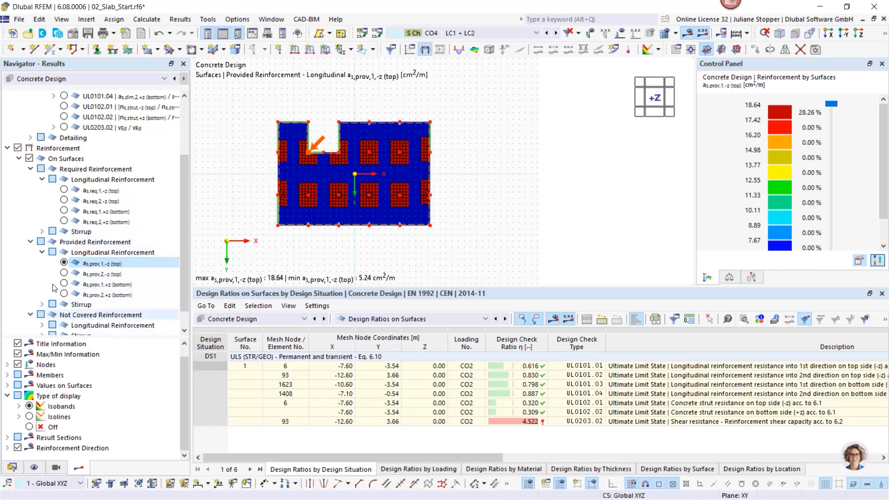
pyautogui.click(88, 316)
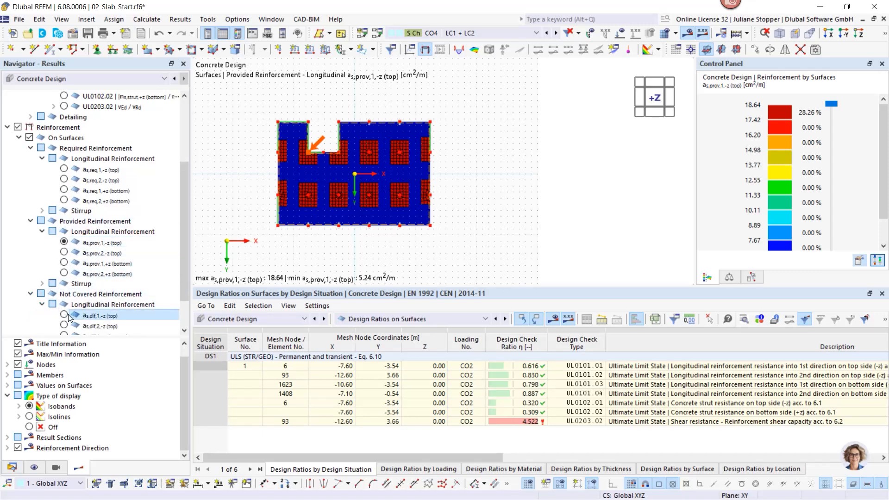
pyautogui.scroll(1, 249, 180)
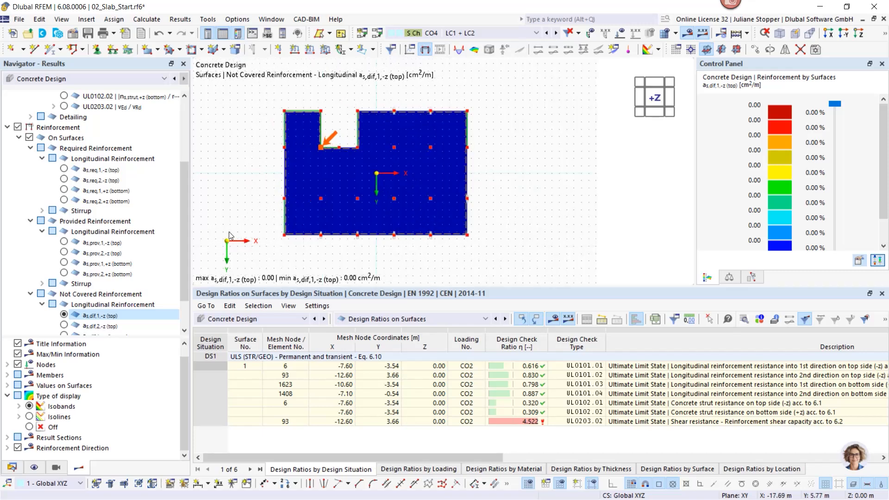
pyautogui.moveTo(187, 234); pyautogui.dragTo(187, 275)
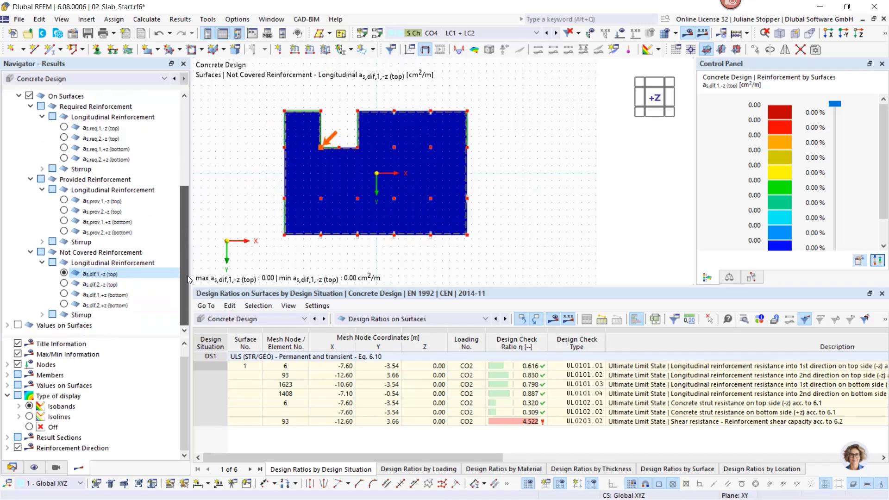
pyautogui.click(63, 294)
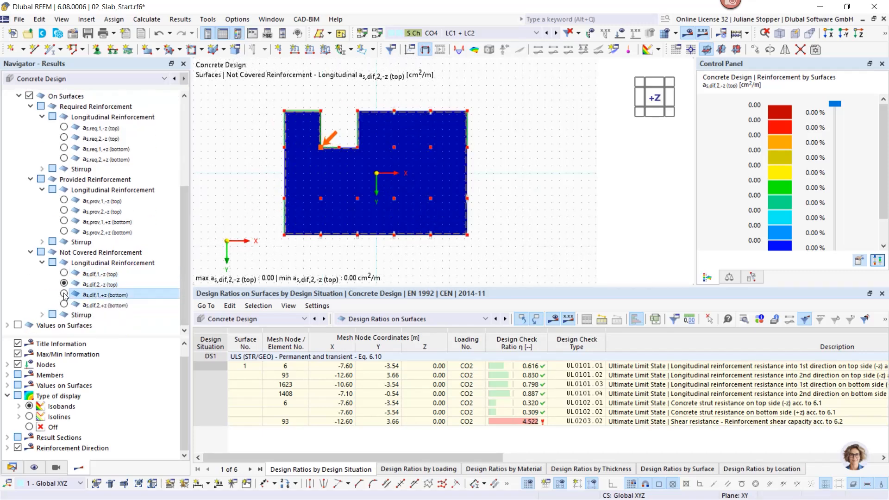
pyautogui.click(63, 303)
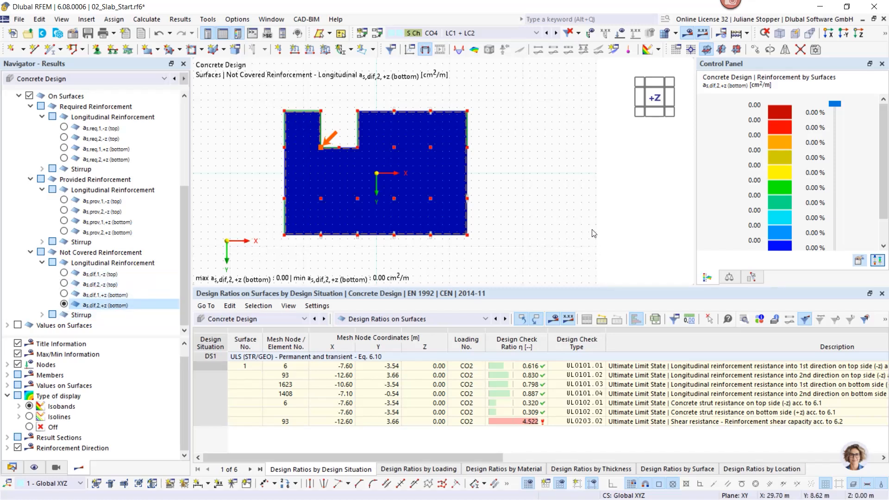
# - Locate the governing point of shear design check UL0203.02 on the slab and inspect the area around it
pyautogui.click(584, 412)
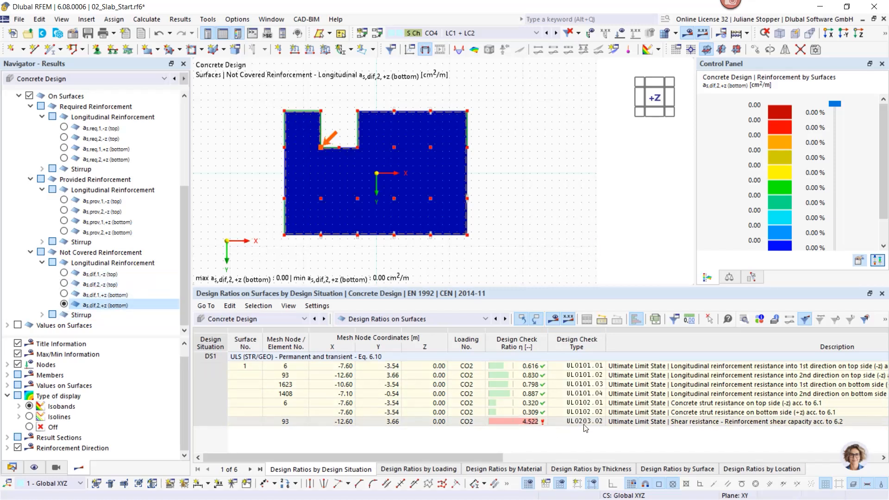
pyautogui.click(584, 421)
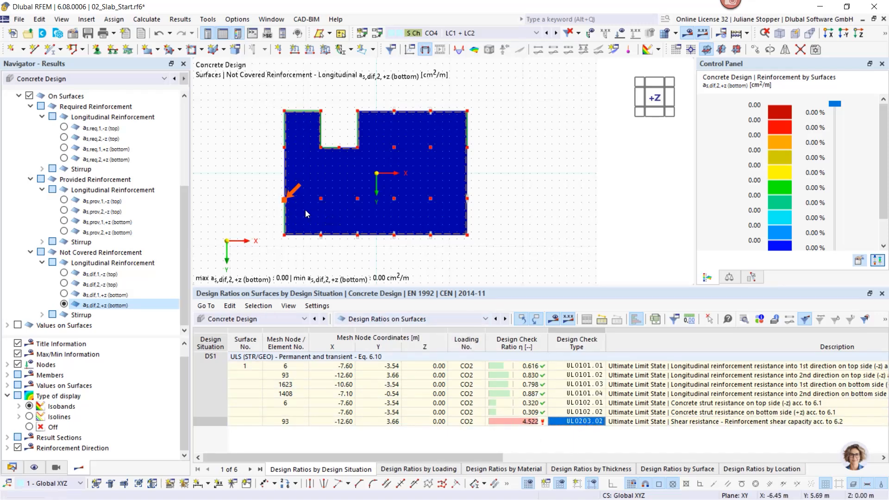
pyautogui.scroll(5, 305, 209)
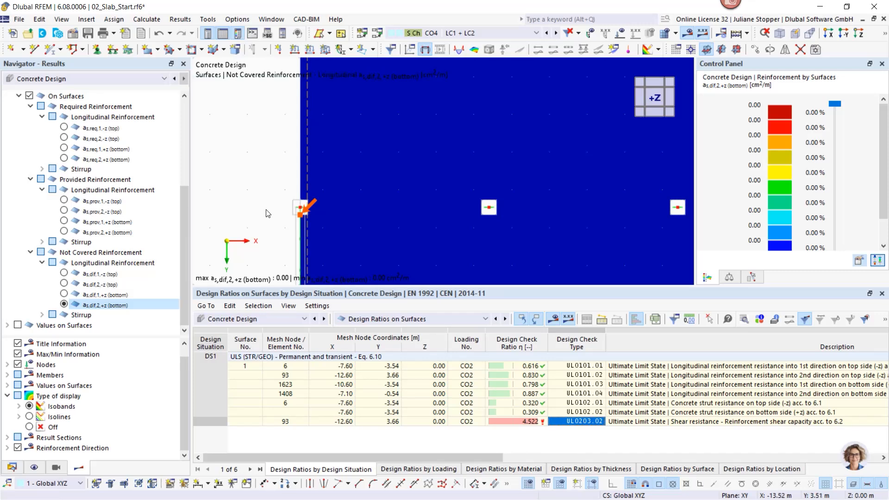
pyautogui.scroll(-2, 269, 214)
pyautogui.scroll(-3, 276, 219)
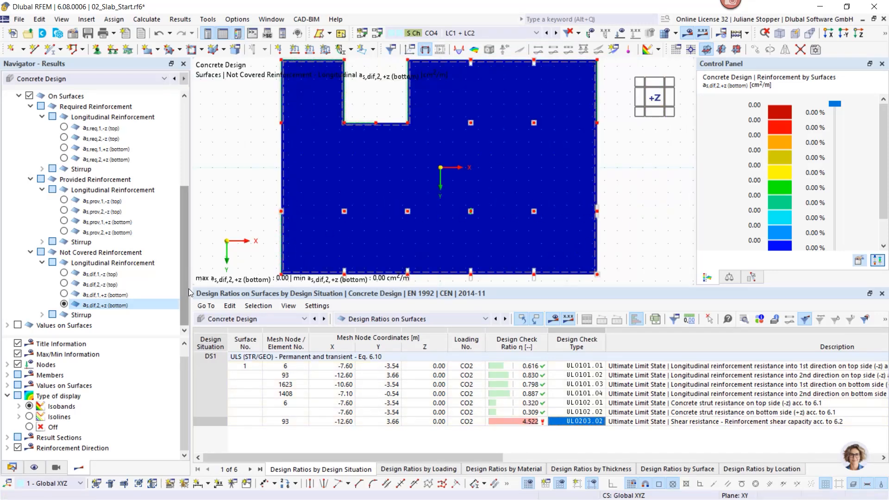
pyautogui.moveTo(188, 288); pyautogui.dragTo(187, 189)
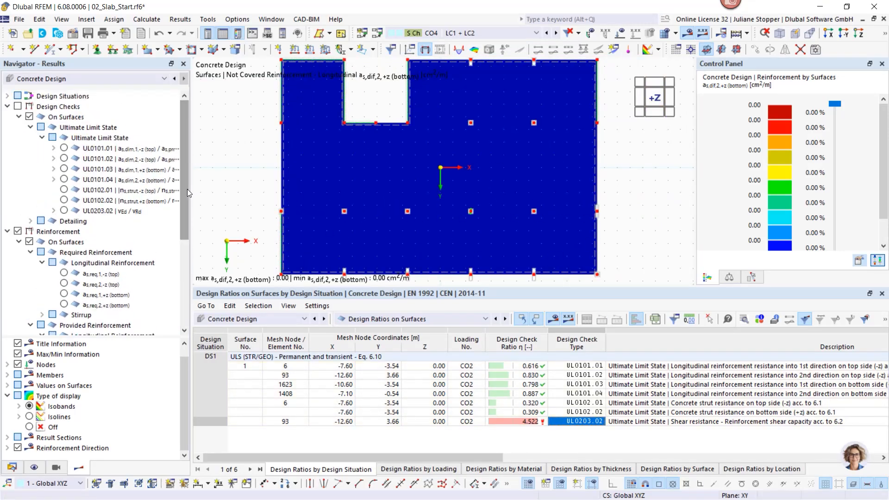
# - Locate the governing point of design check UL0101.01 and display the slab's required longitudinal top reinforcement in direction 1
pyautogui.click(7, 231)
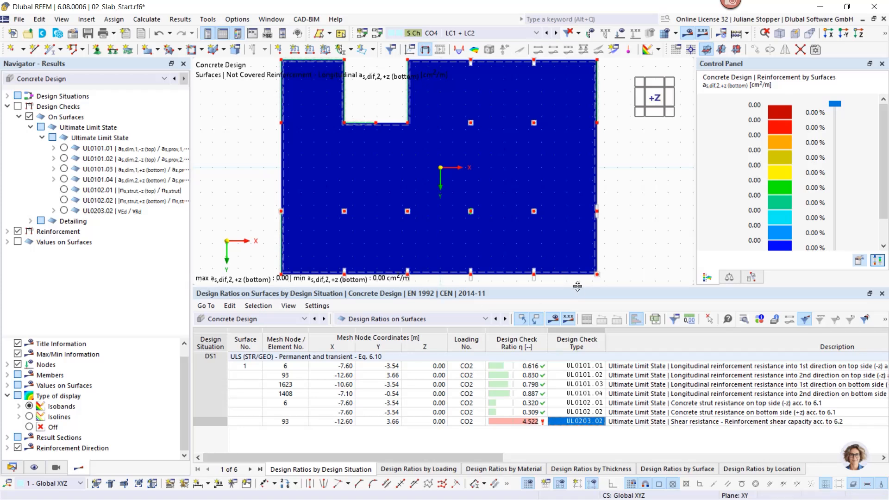
pyautogui.click(516, 366)
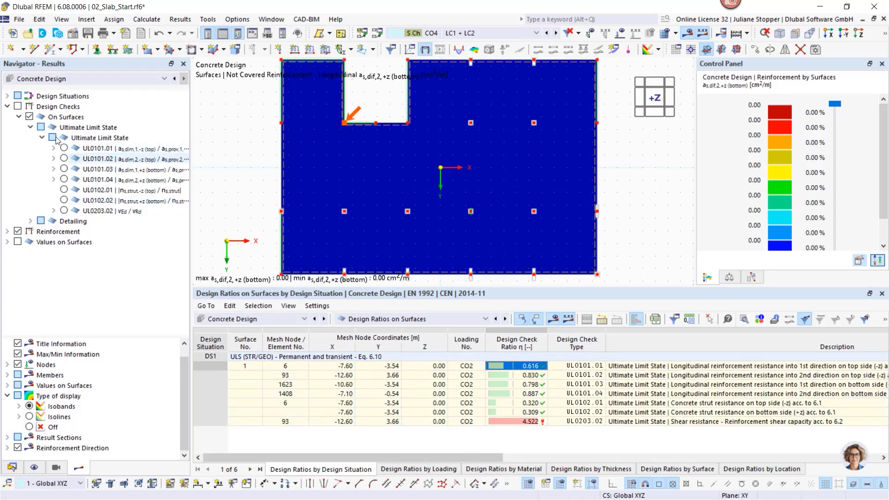
pyautogui.click(6, 231)
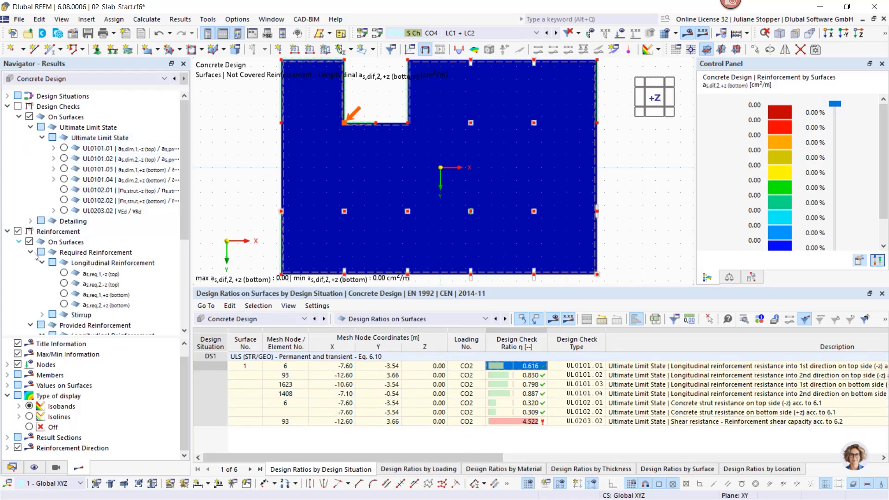
pyautogui.click(64, 274)
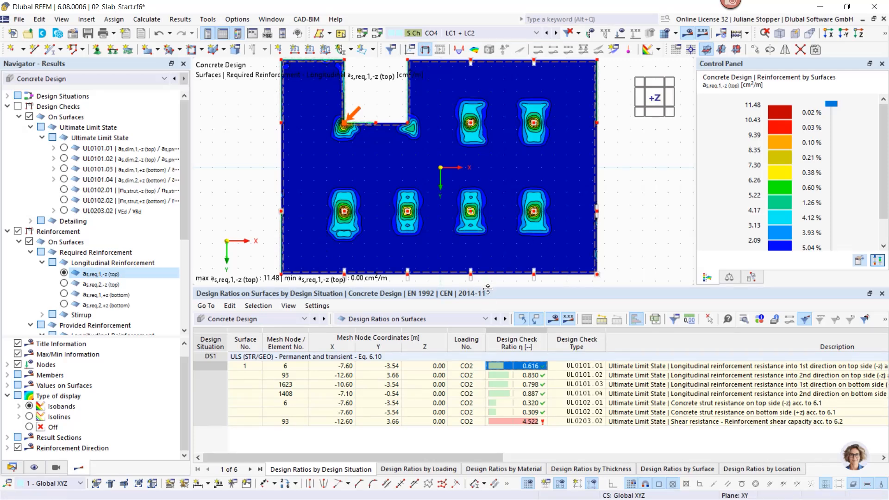
pyautogui.moveTo(487, 290); pyautogui.dragTo(445, 352)
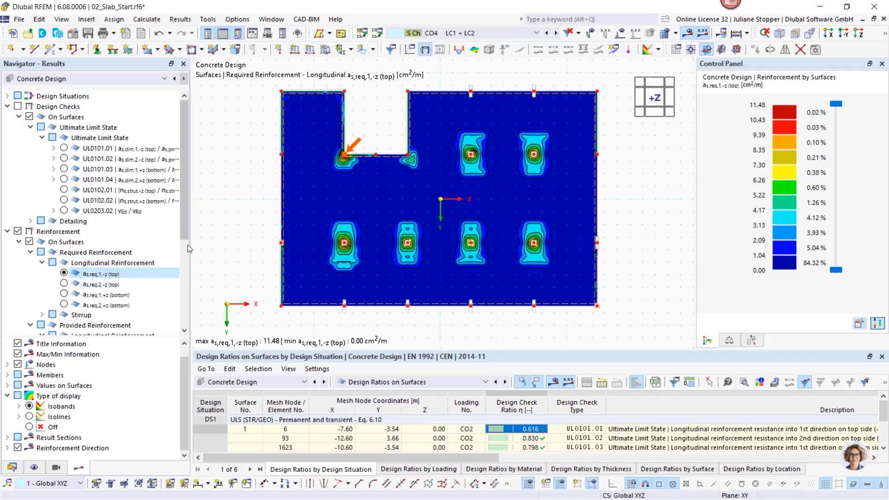
# - Switch the display type of the required top reinforcement results from isobands to isolines
pyautogui.moveTo(184, 229)
pyautogui.mouseDown()
pyautogui.moveTo(184, 259)
pyautogui.moveTo(186, 230)
pyautogui.mouseUp()
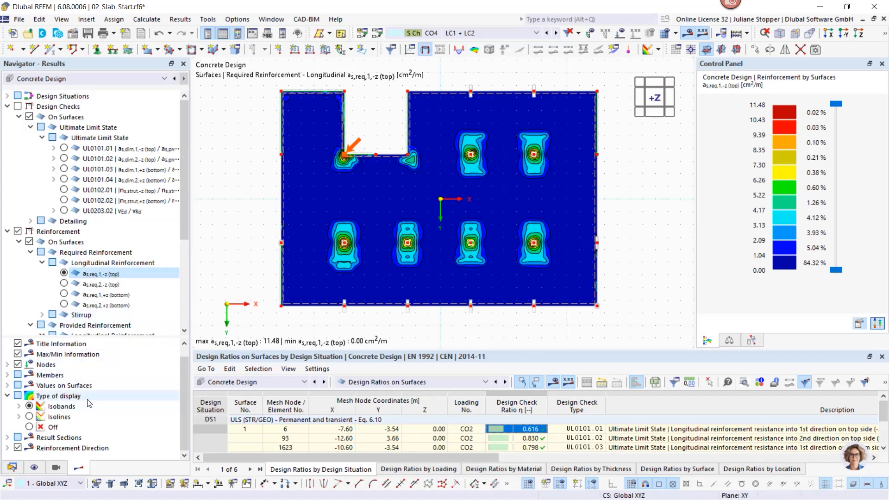
pyautogui.moveTo(81, 338); pyautogui.dragTo(85, 289)
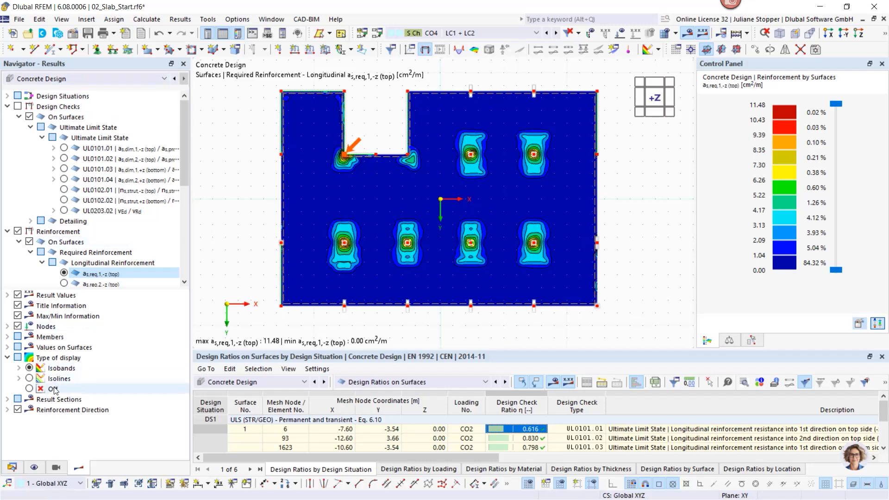
pyautogui.click(30, 378)
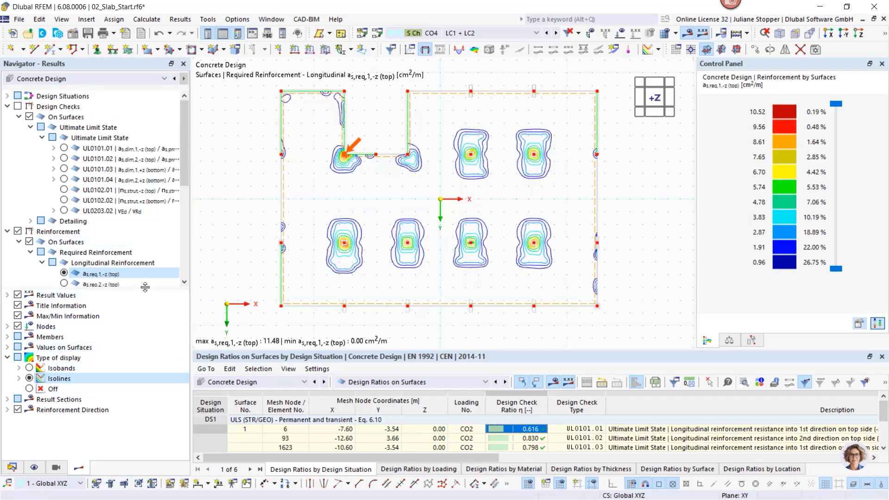
pyautogui.moveTo(145, 290); pyautogui.dragTo(160, 334)
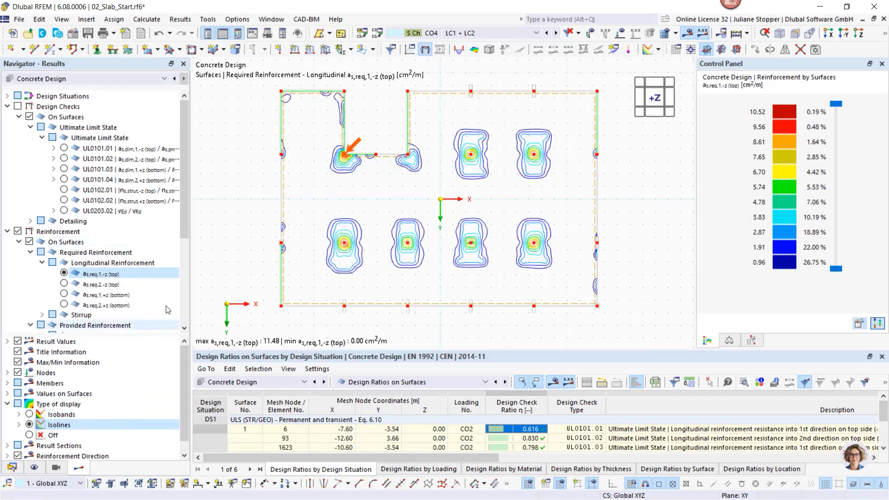
# - Collapse the design check and reinforcement result categories and show the required reinforcement values on the slab surface
pyautogui.click(8, 107)
pyautogui.click(8, 116)
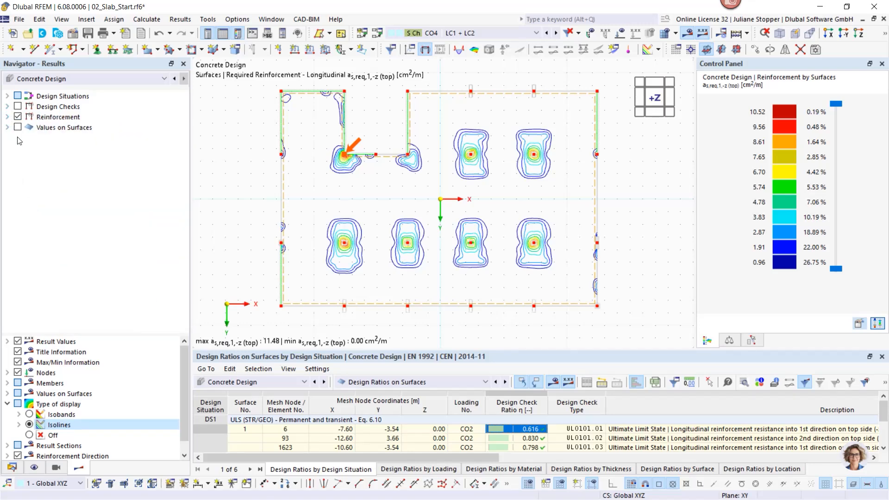
pyautogui.click(17, 128)
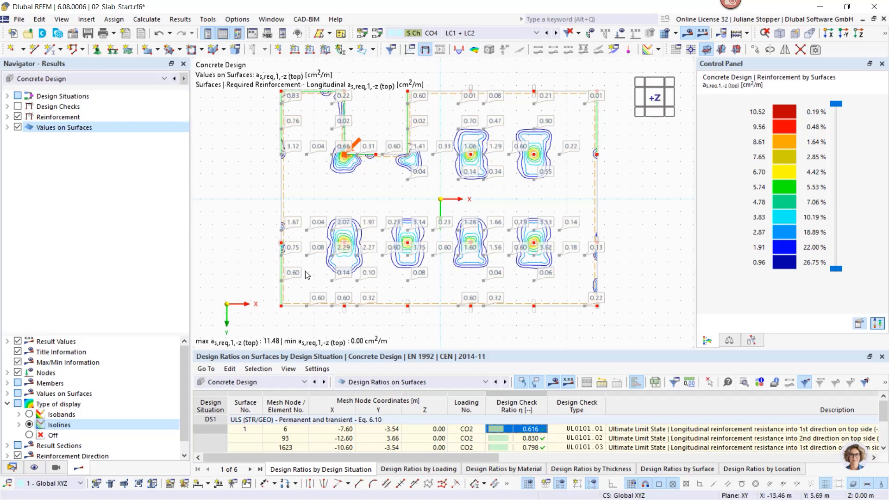
pyautogui.scroll(1, 289, 218)
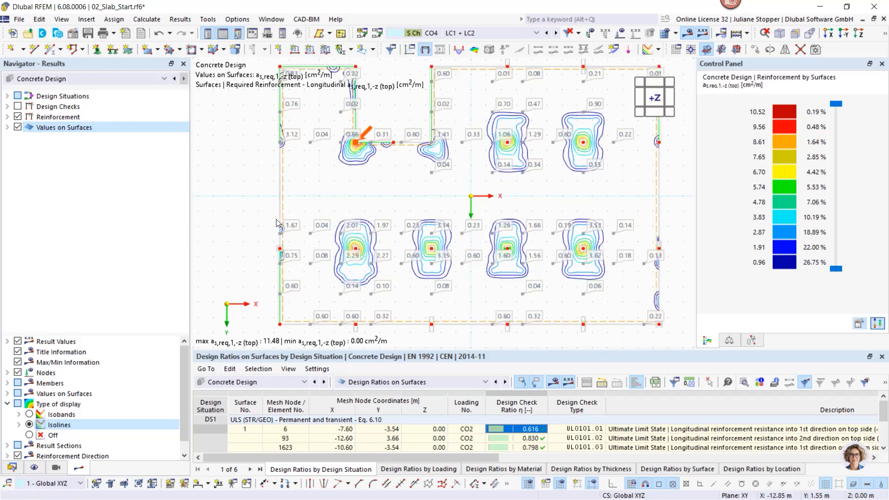
pyautogui.scroll(-1, 224, 252)
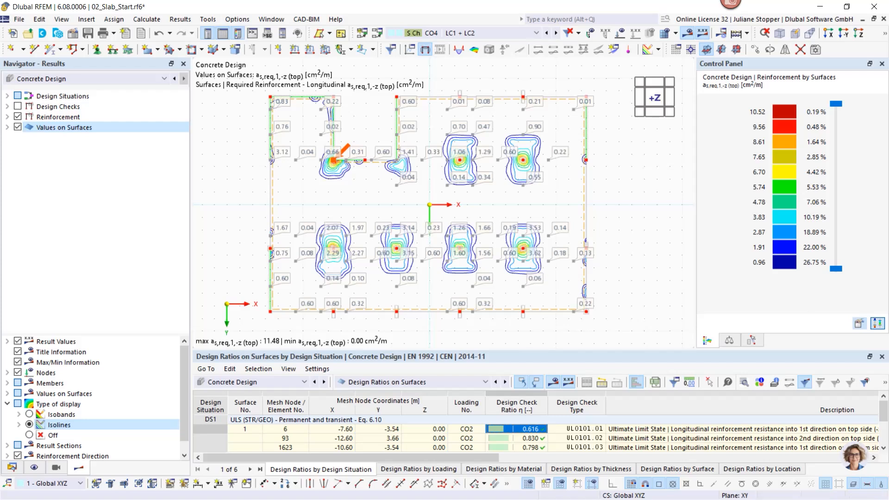
pyautogui.click(481, 498)
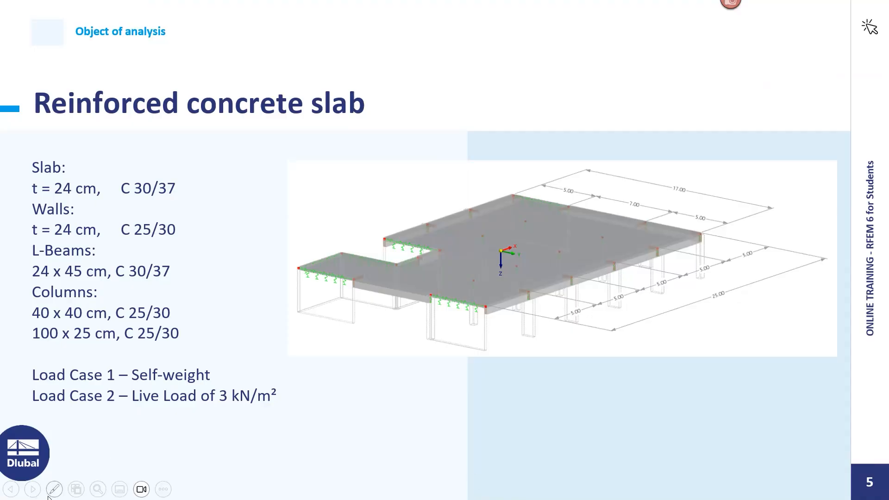
pyautogui.click(33, 489)
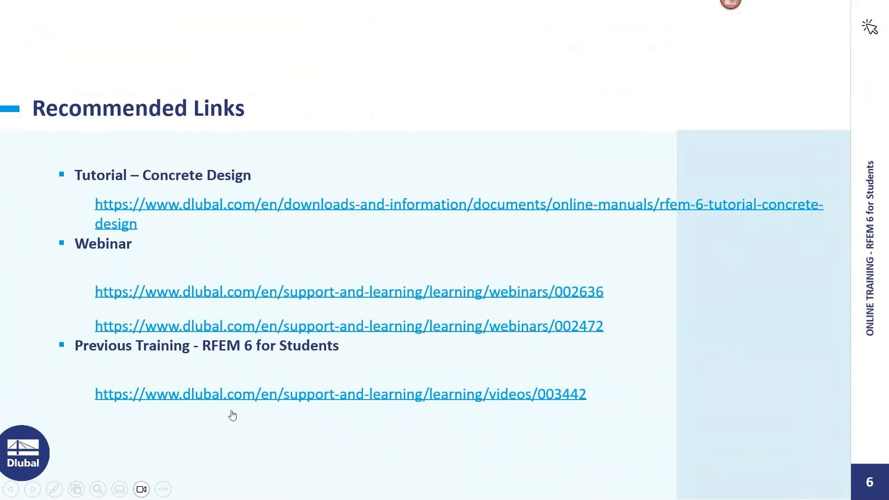
pyautogui.click(33, 489)
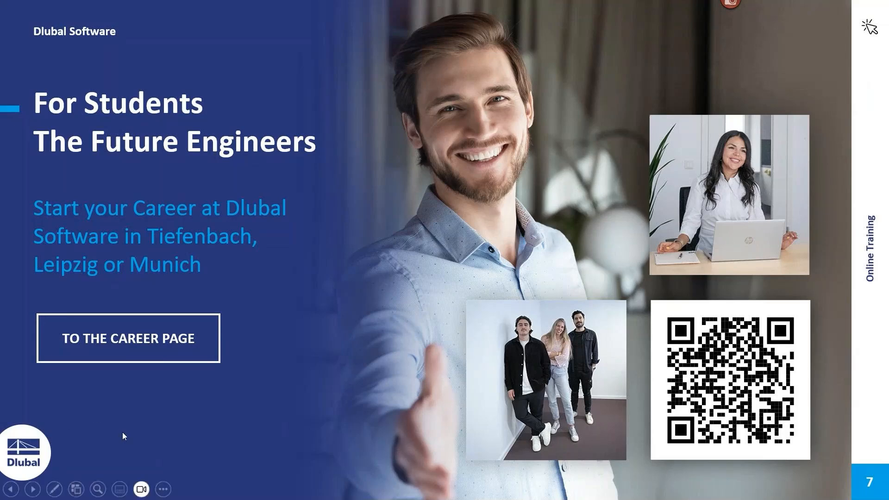
pyautogui.click(32, 489)
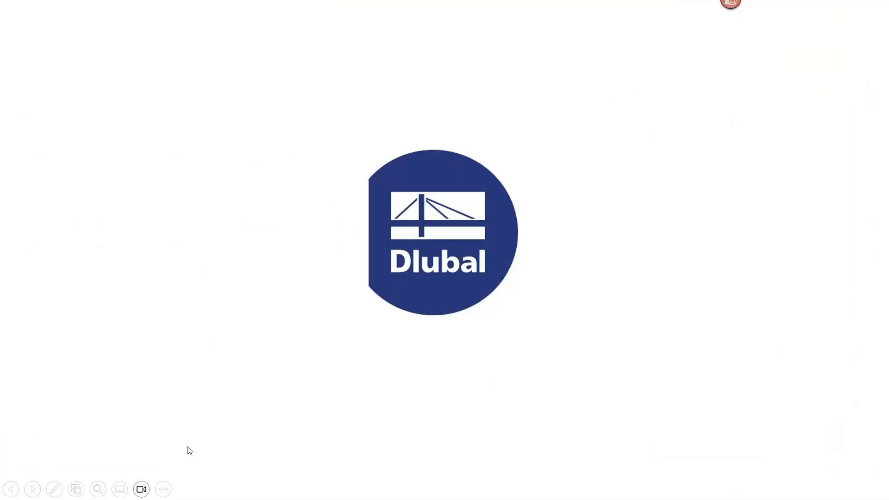